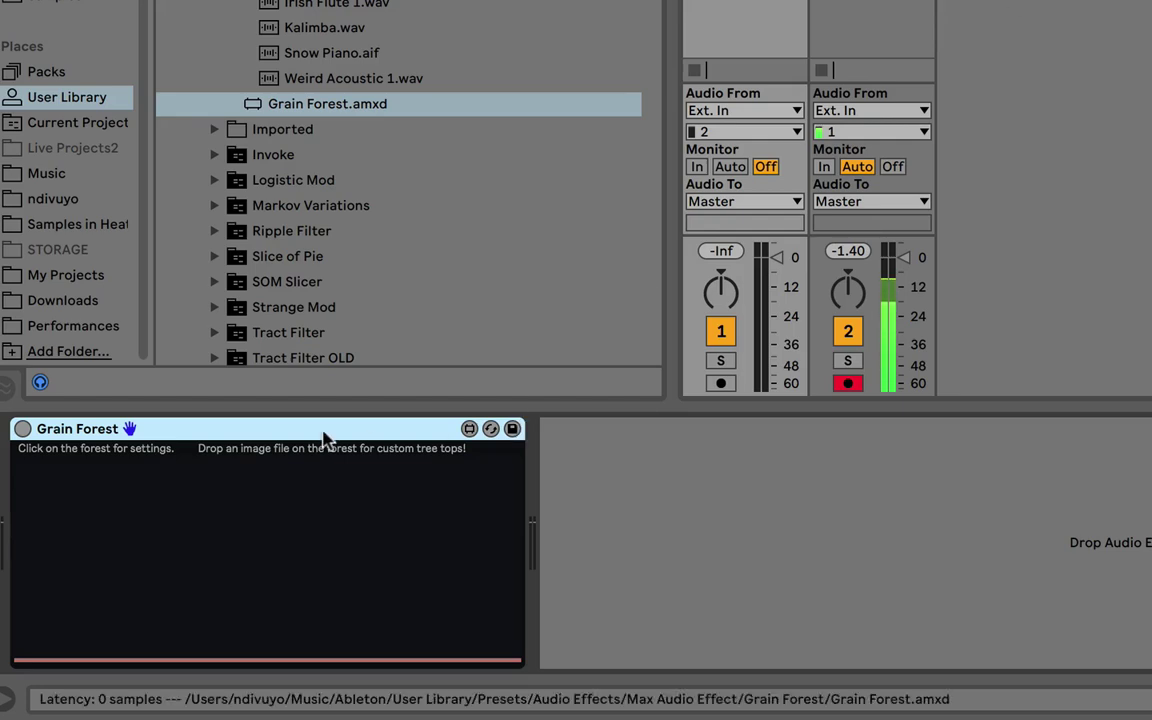
# Step: Turn on the Grain Forest device and open its popout settings window, positioned clear of the sample list
pyautogui.click(547, 447)
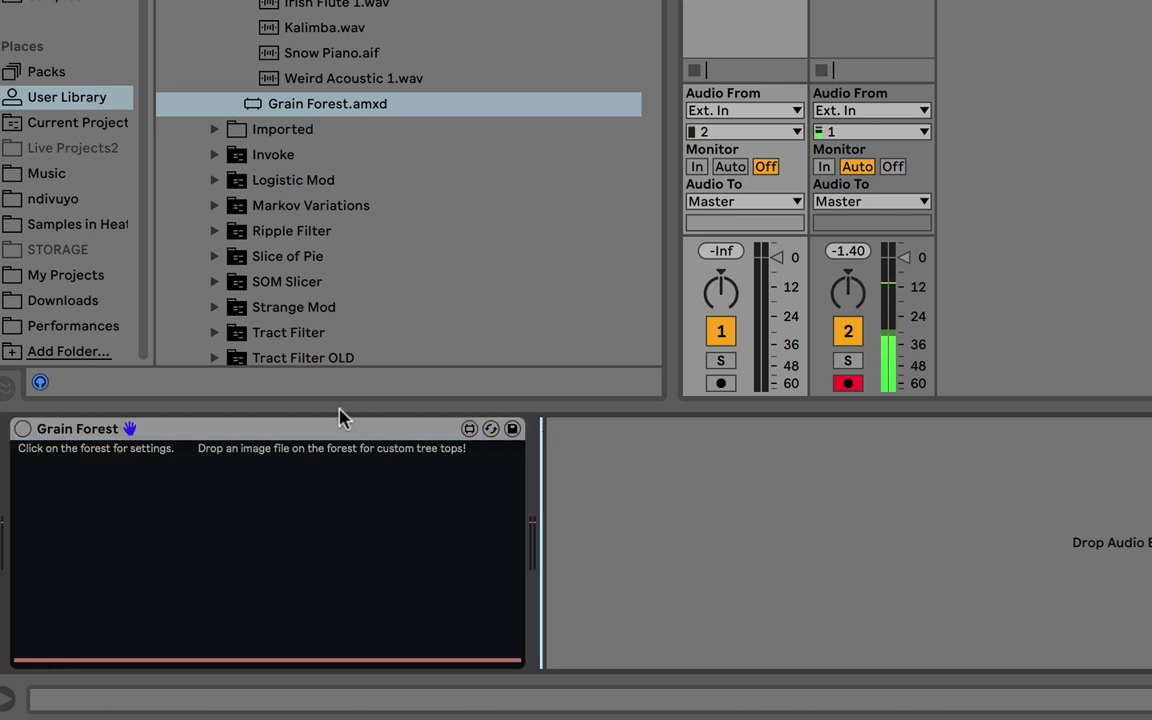
pyautogui.click(302, 430)
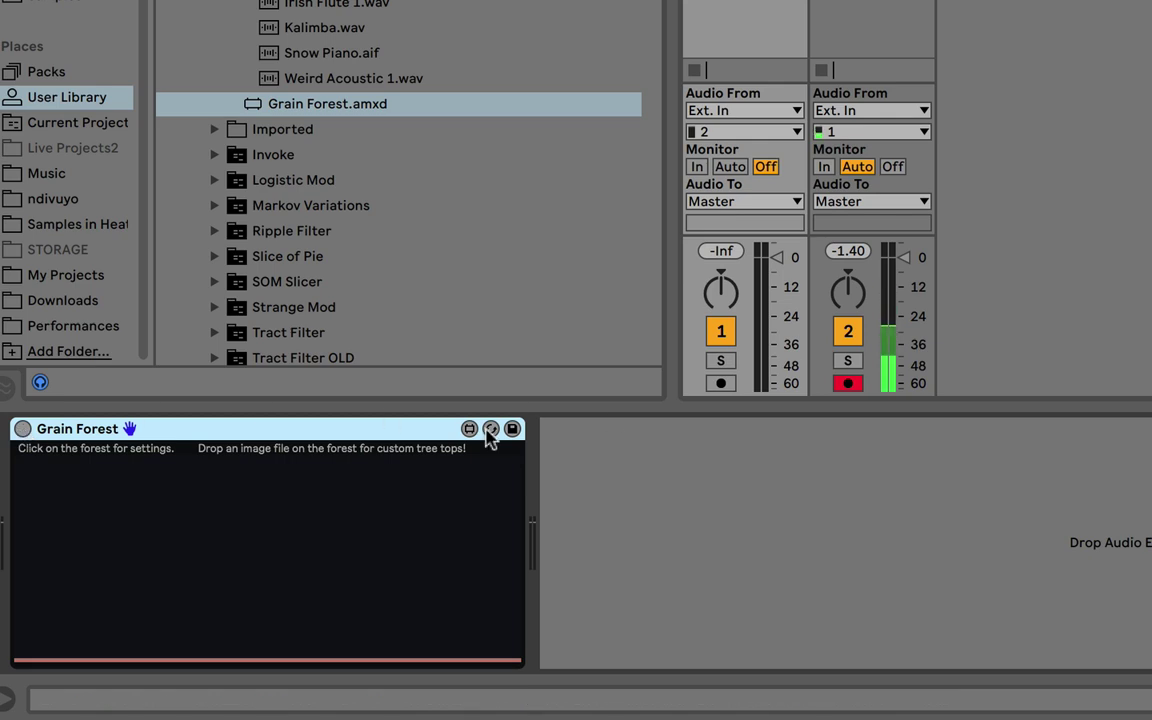
pyautogui.click(22, 428)
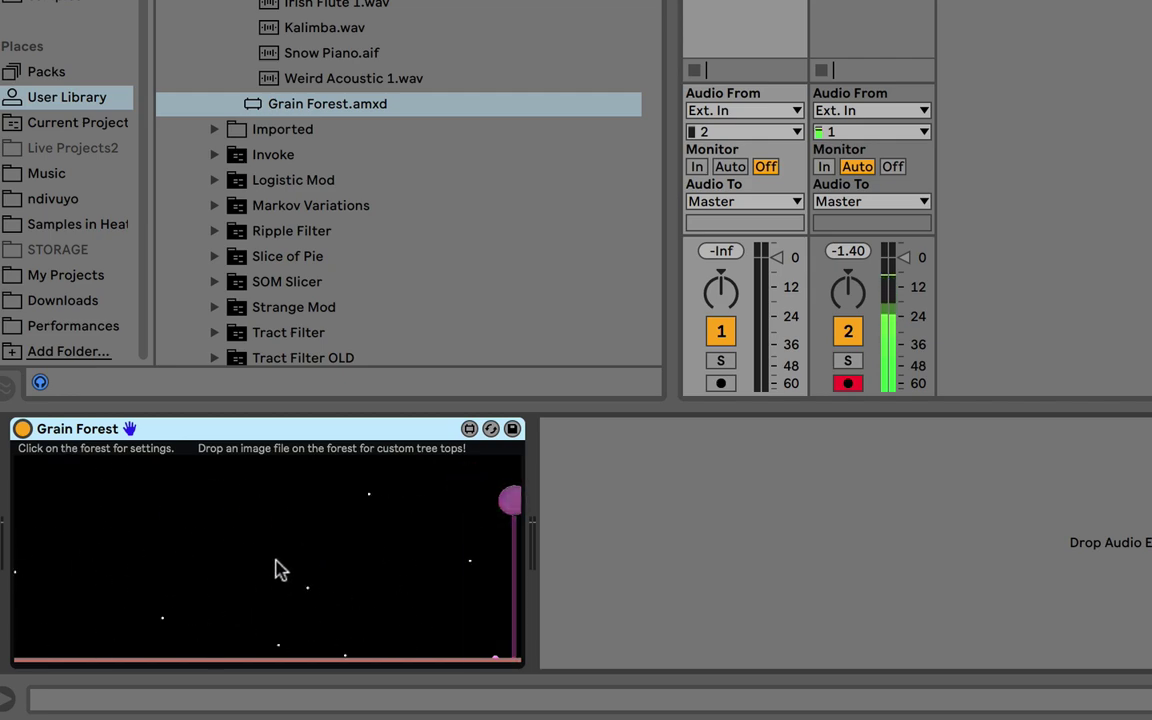
pyautogui.click(245, 566)
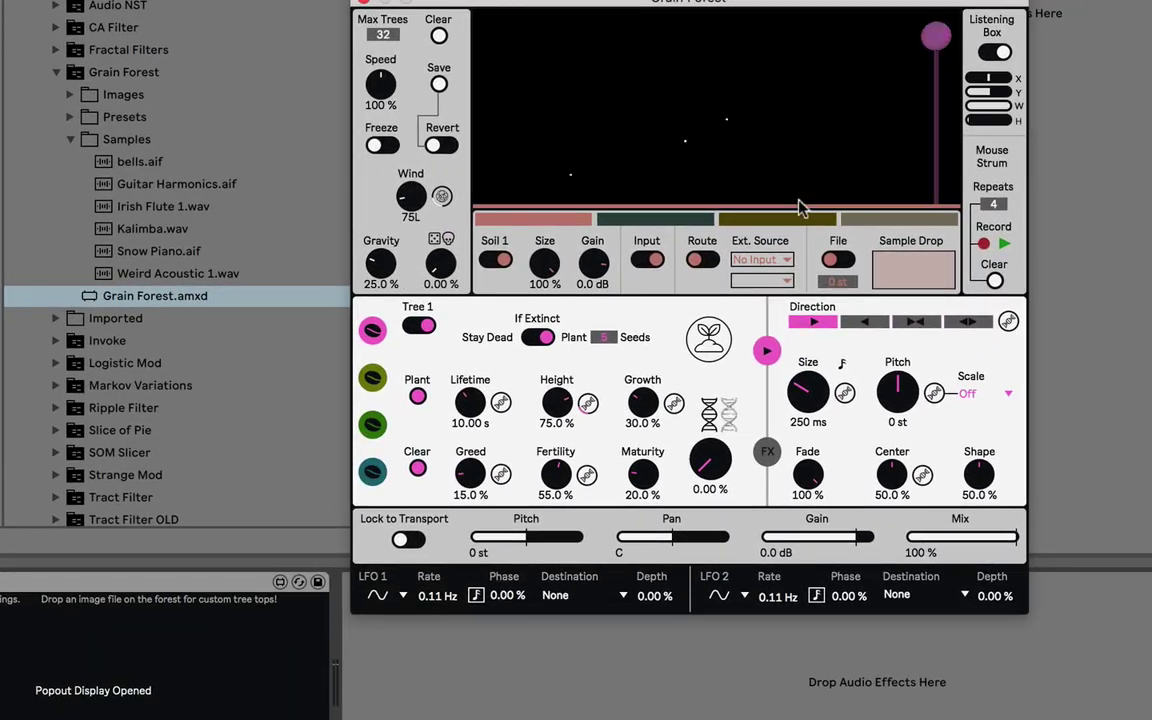
pyautogui.moveTo(734, 3); pyautogui.dragTo(622, 50)
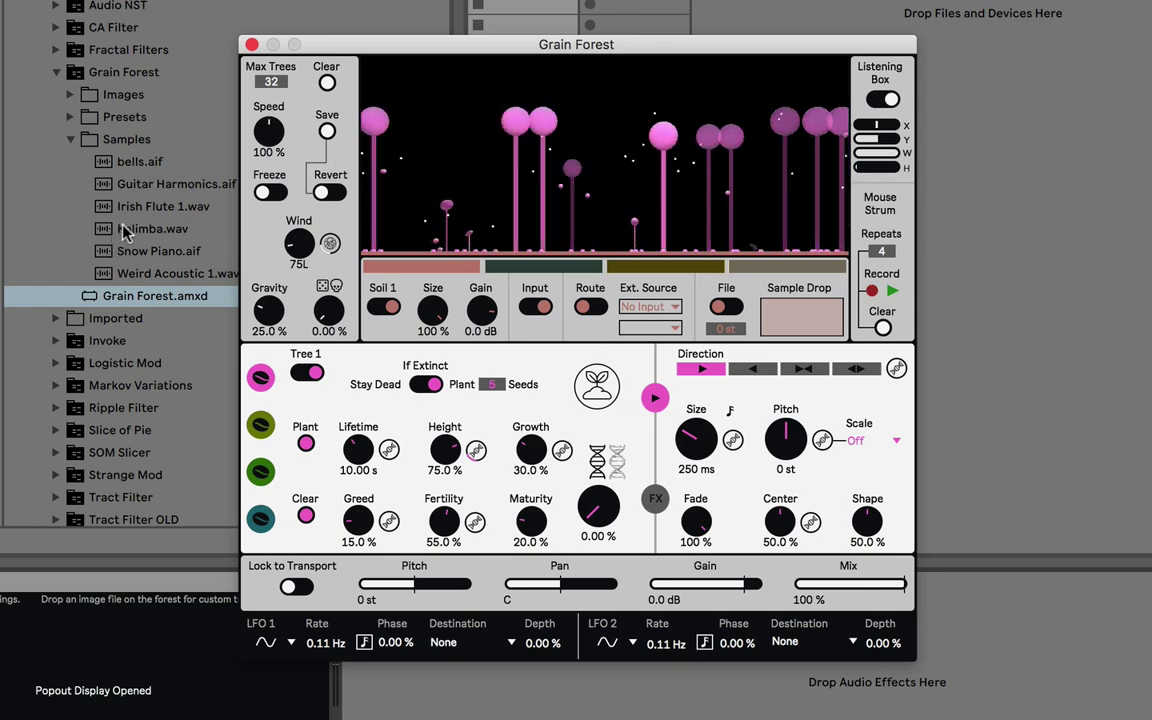
# Step: Feed Soil 1 from the Guitar Harmonics.aif sample instead of the live input, and lower the overall gain to -17 dB
pyautogui.click(120, 186)
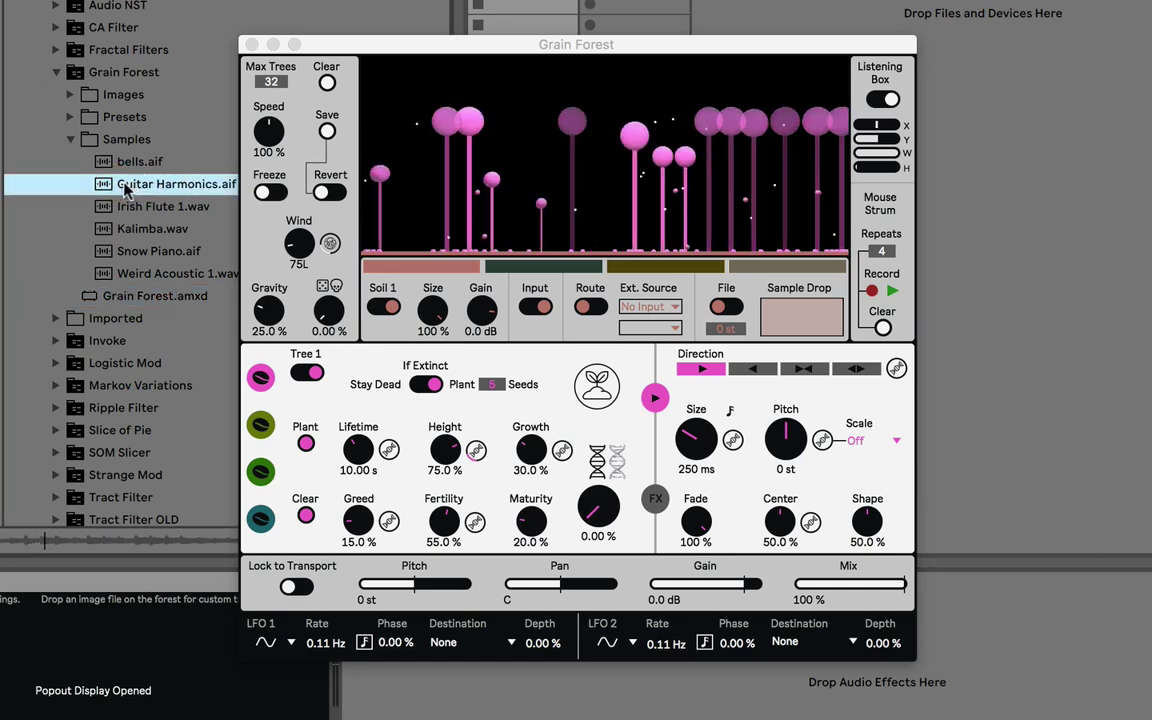
pyautogui.moveTo(121, 188); pyautogui.dragTo(805, 322)
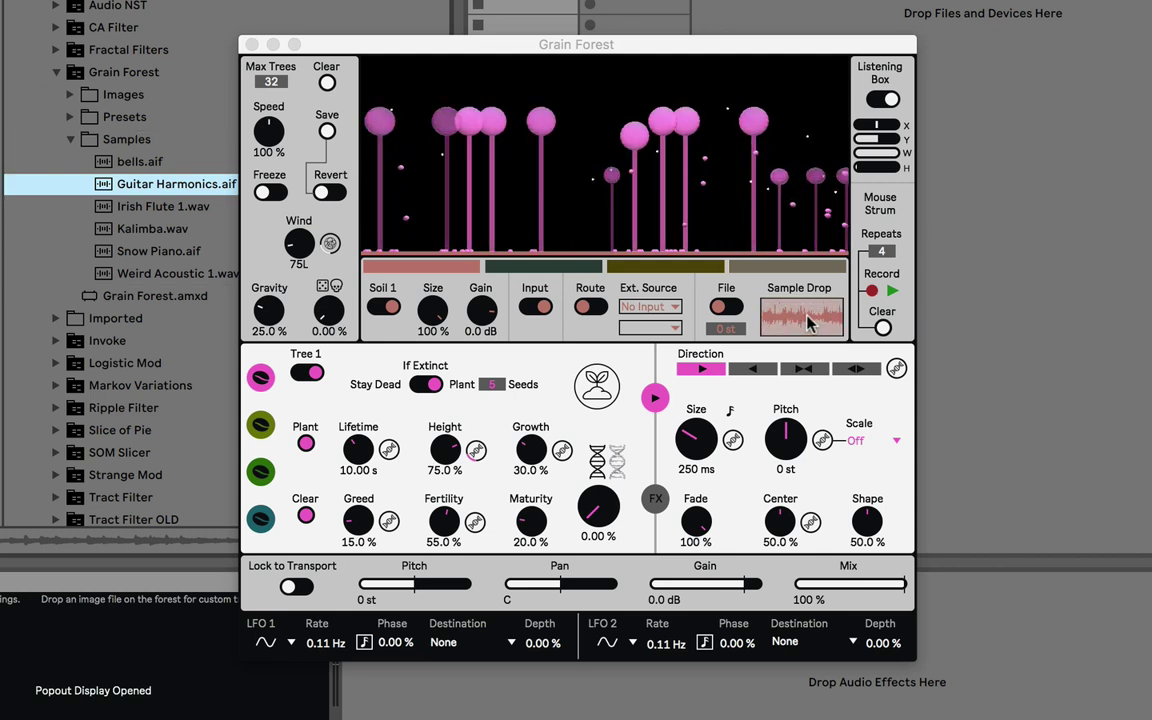
pyautogui.click(535, 310)
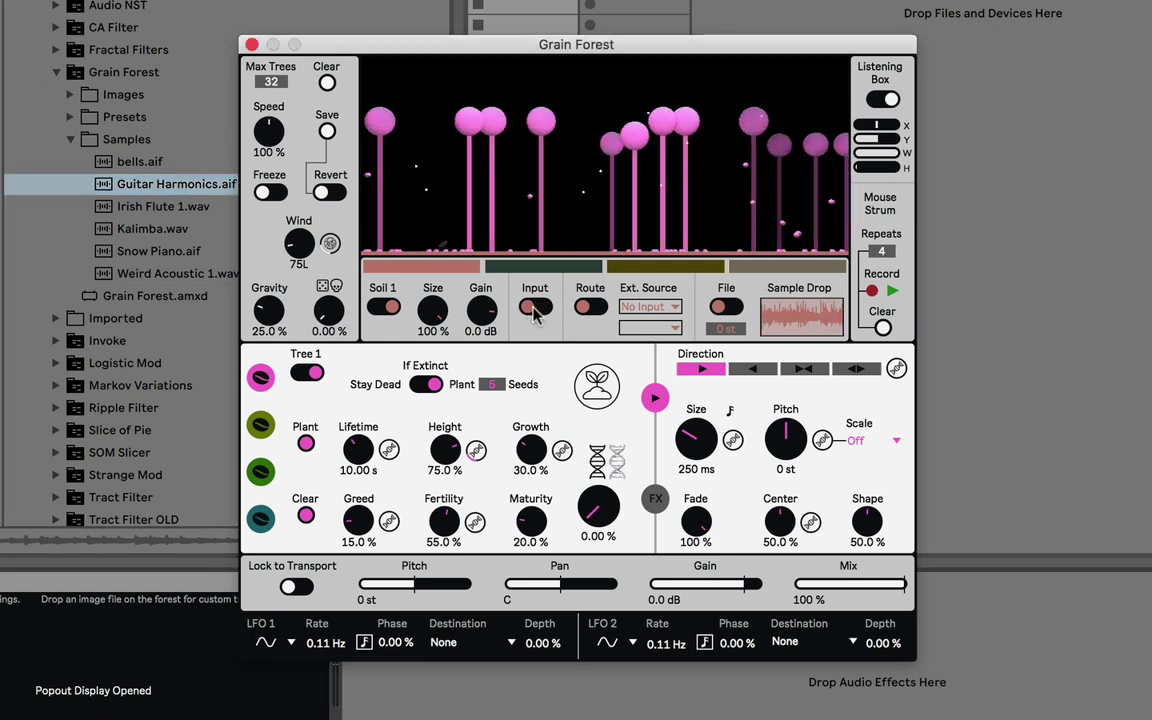
pyautogui.click(729, 309)
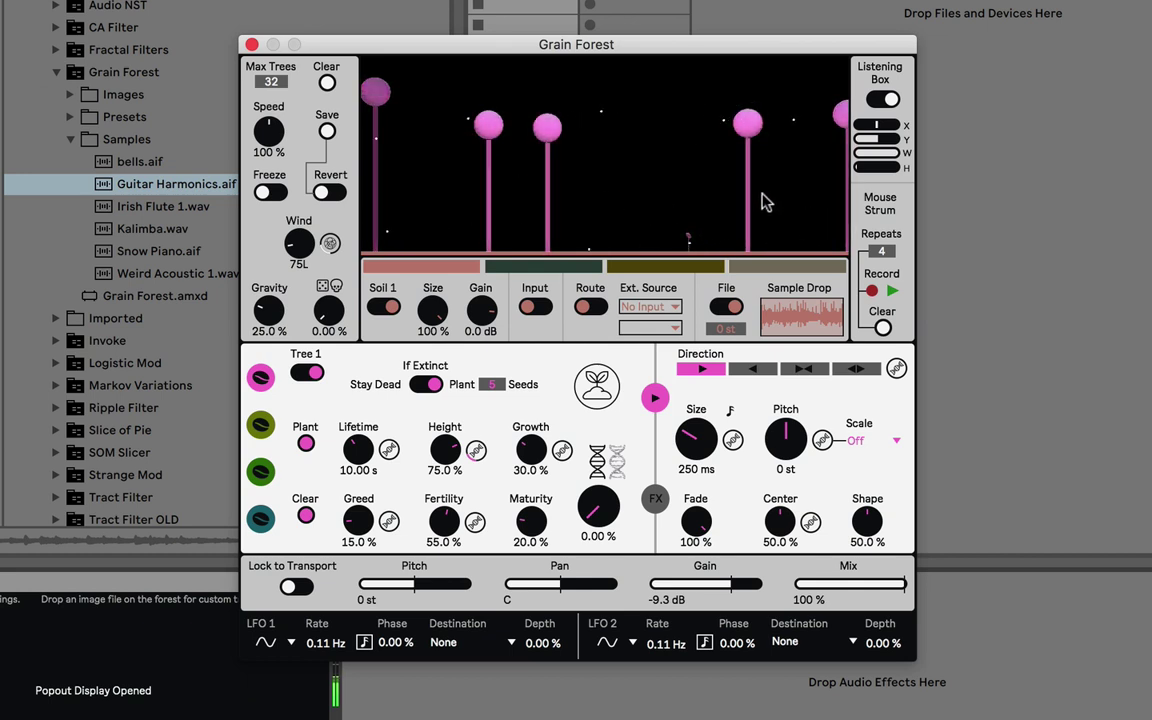
pyautogui.moveTo(745, 580); pyautogui.dragTo(750, 572)
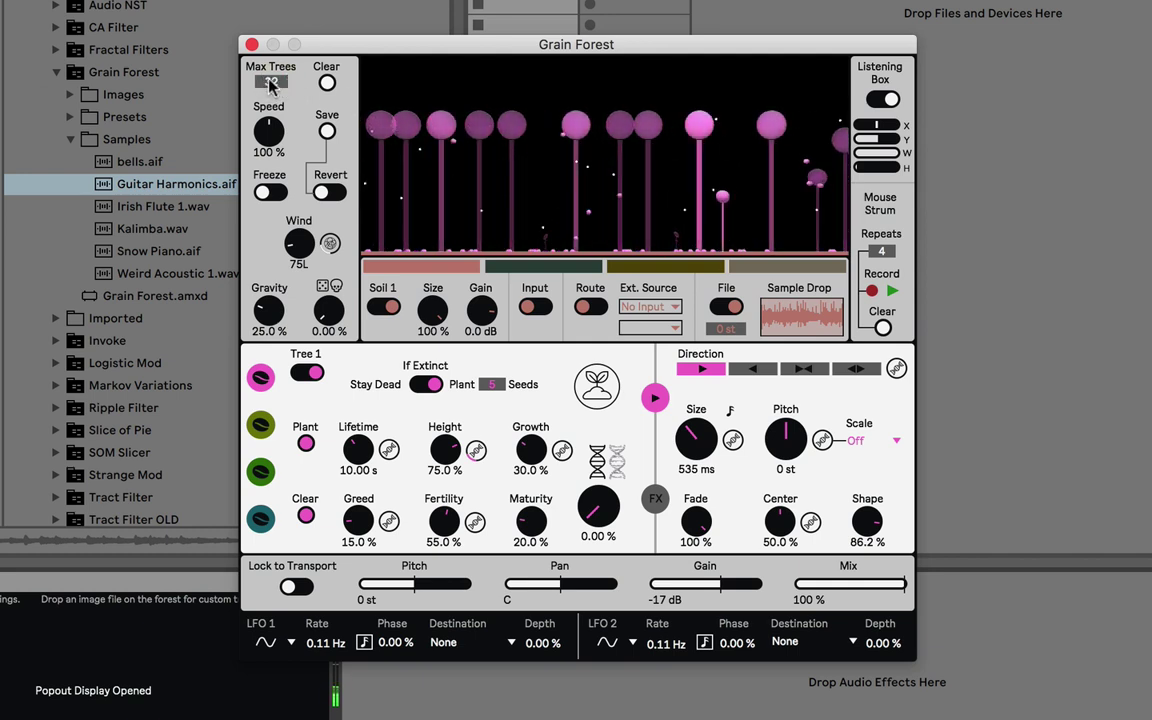
# Step: Limit the forest to a maximum of 3 trees and clear all growing trees
pyautogui.moveTo(270, 82); pyautogui.dragTo(271, 90)
pyautogui.click(262, 191)
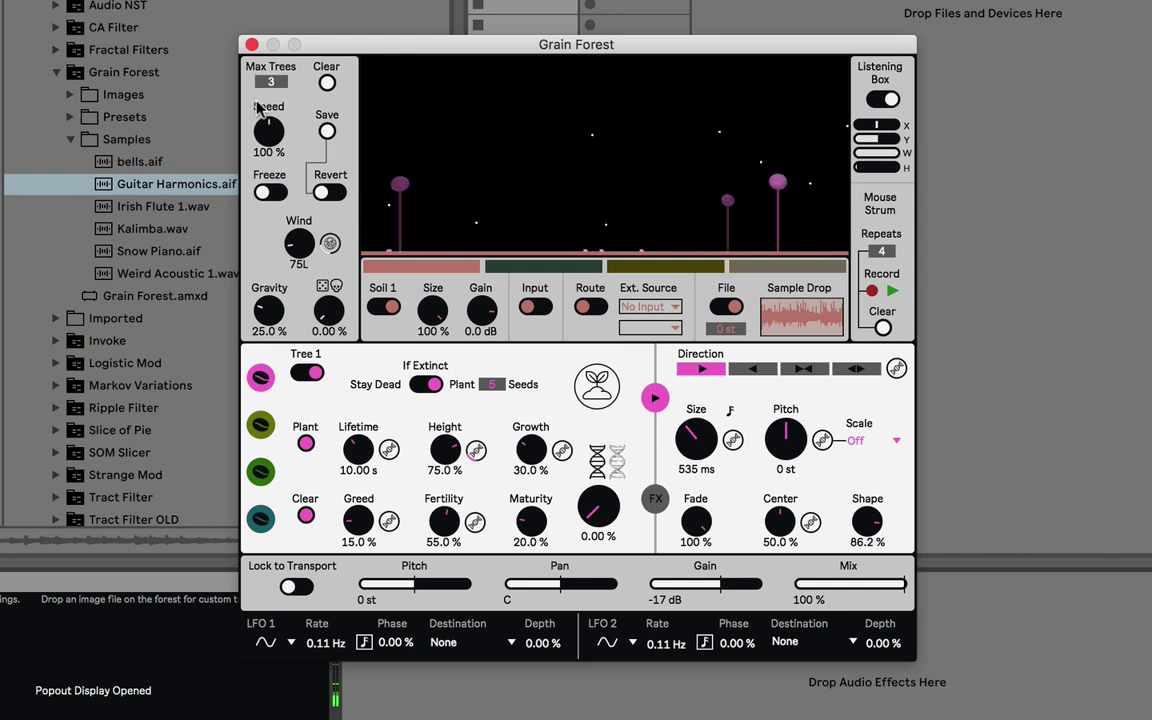
pyautogui.click(328, 84)
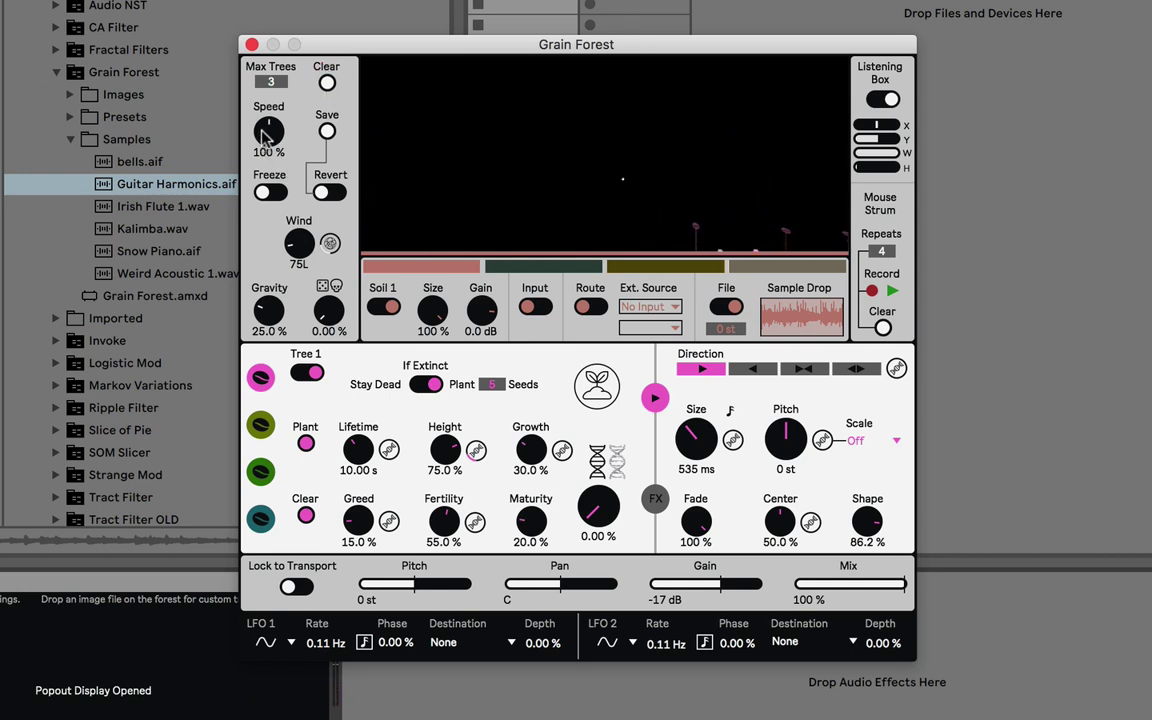
pyautogui.moveTo(267, 131)
pyautogui.mouseDown()
pyautogui.moveTo(257, 95)
pyautogui.moveTo(239, 237)
pyautogui.moveTo(238, 88)
pyautogui.moveTo(205, 92)
pyautogui.moveTo(200, 133)
pyautogui.moveTo(211, 79)
pyautogui.moveTo(237, 137)
pyautogui.moveTo(268, 120)
pyautogui.moveTo(267, 140)
pyautogui.mouseUp()
pyautogui.click(327, 84)
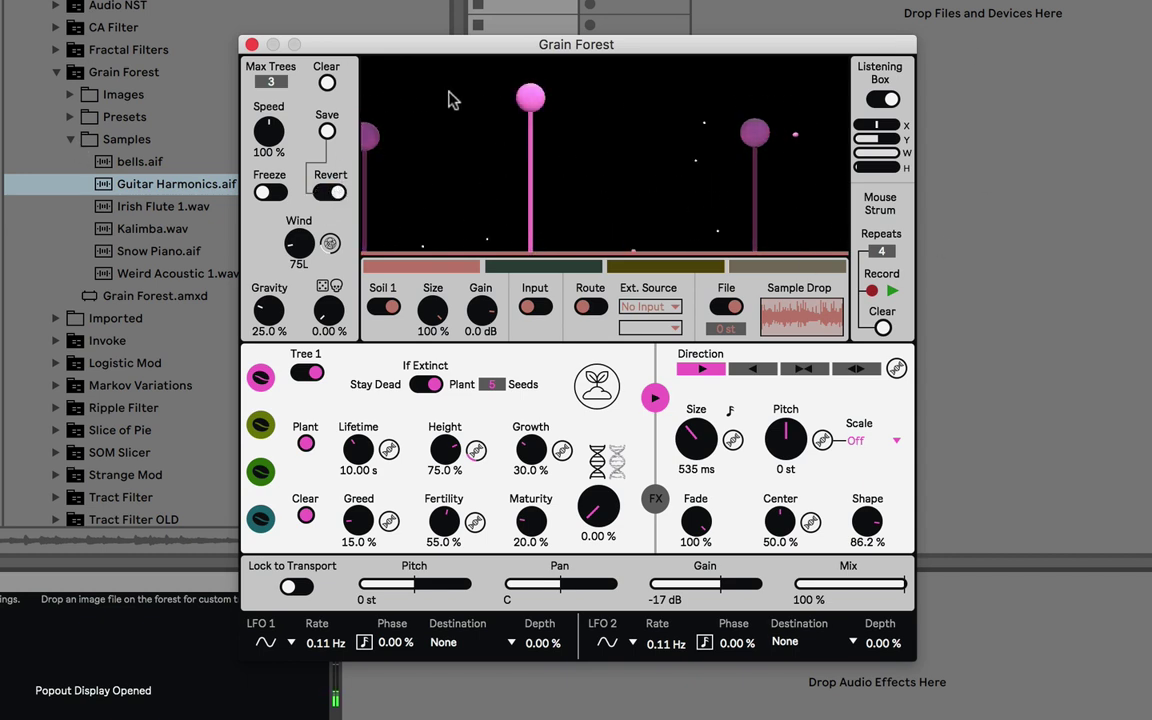
# Step: Save the current forest state with Revert switched off, and briefly freeze and unfreeze the forest
pyautogui.click(322, 193)
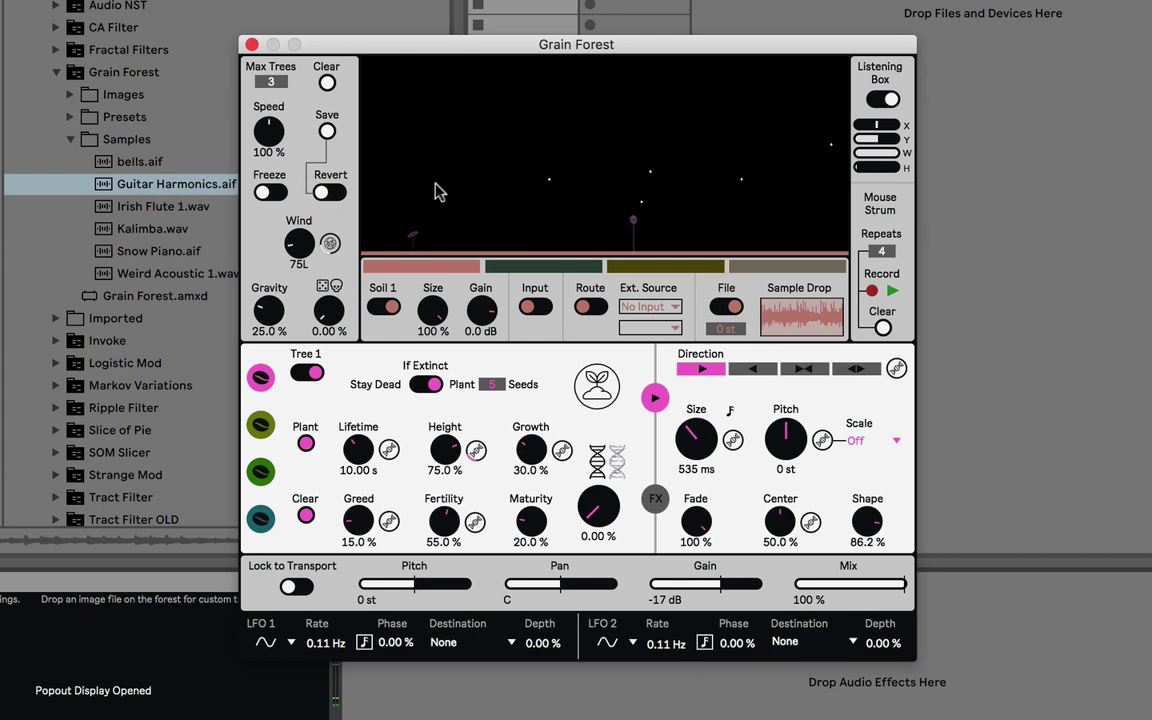
pyautogui.click(328, 132)
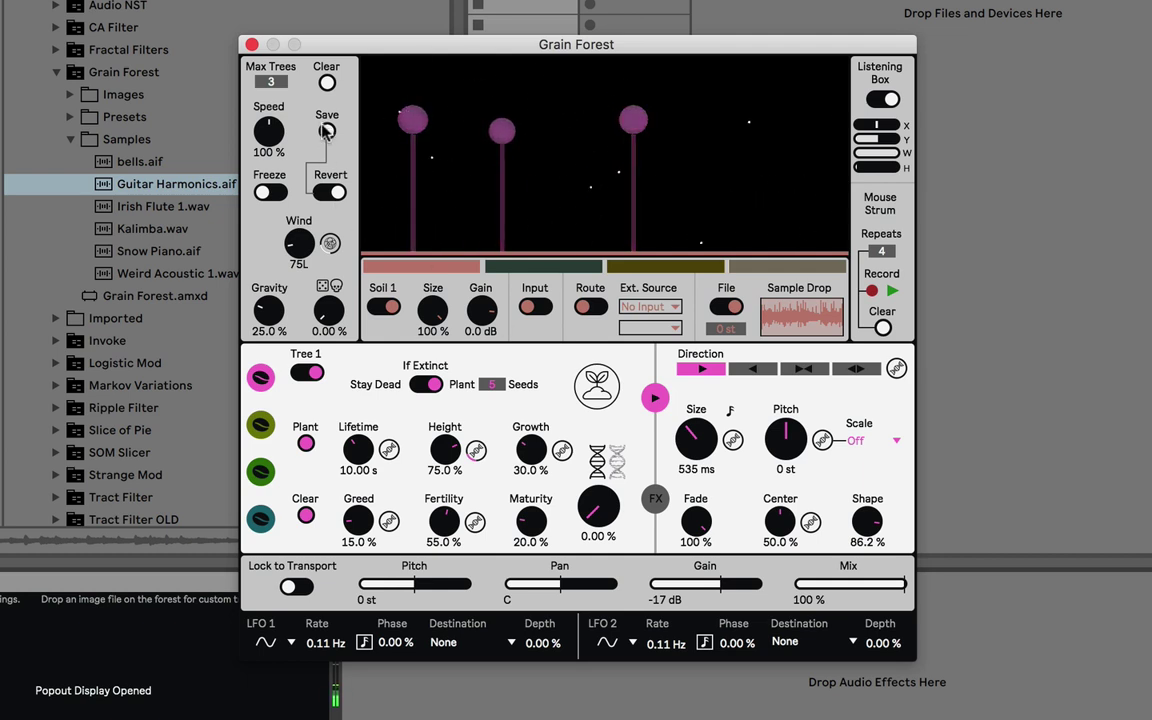
pyautogui.click(325, 195)
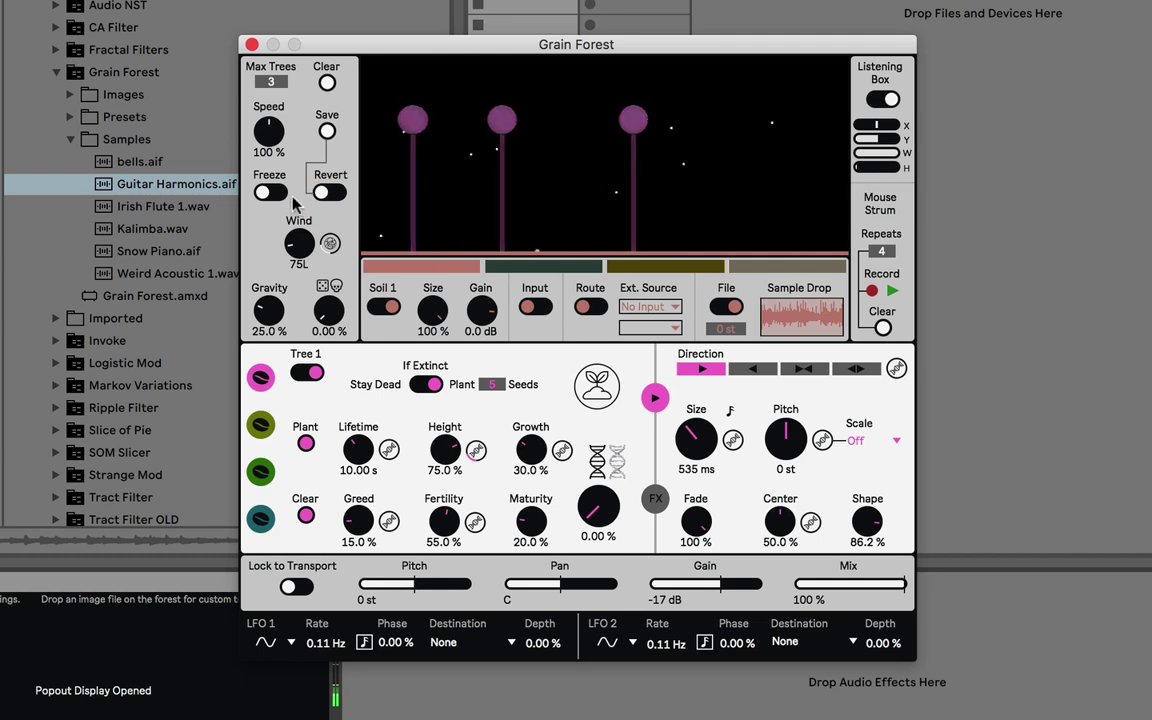
pyautogui.click(278, 193)
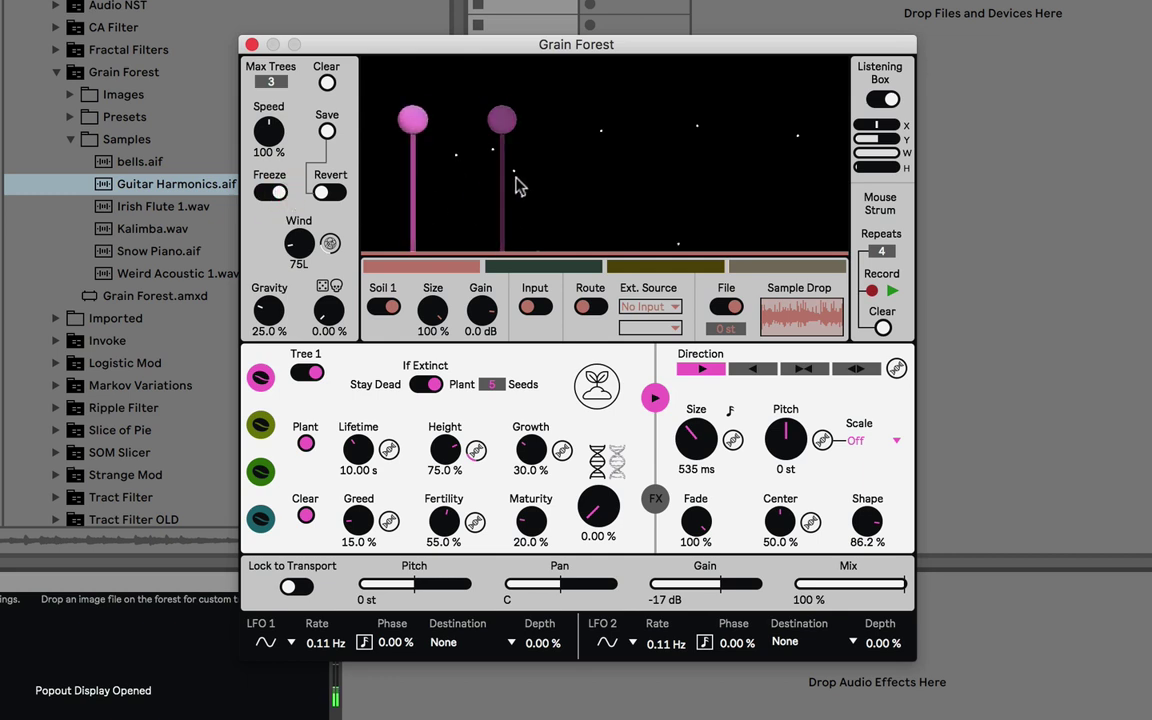
pyautogui.click(270, 193)
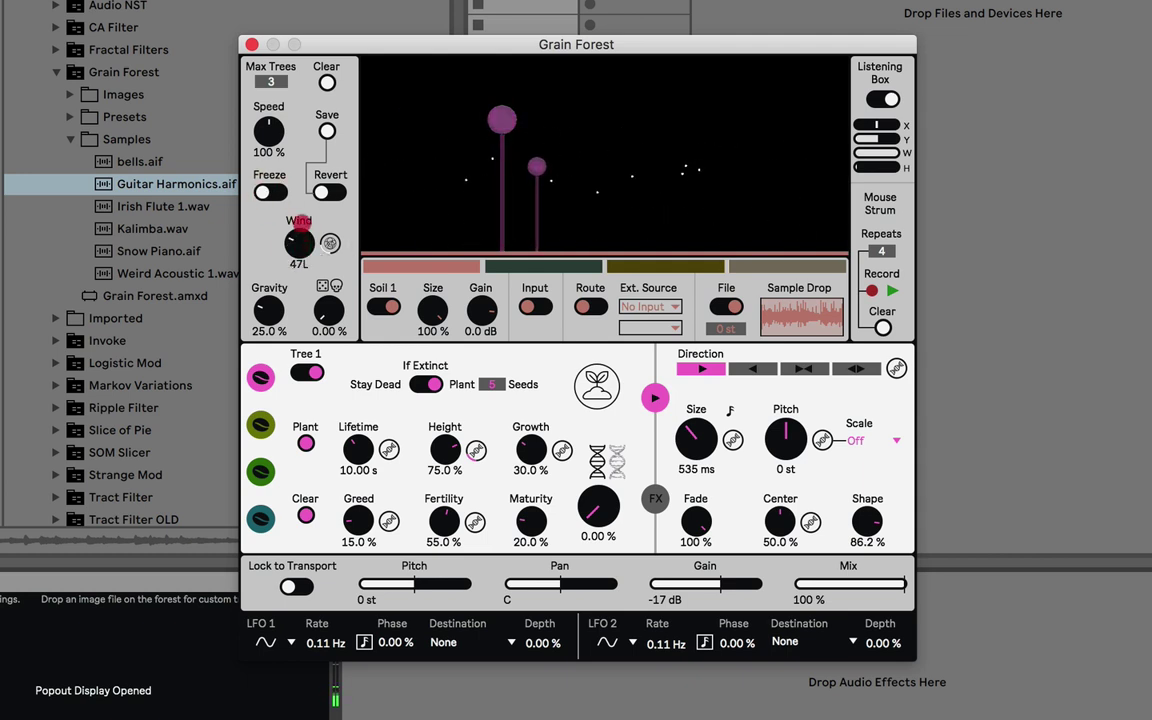
# Step: Try the forest's wind at 62L and at 100R
pyautogui.moveTo(300, 244); pyautogui.dragTo(288, 277)
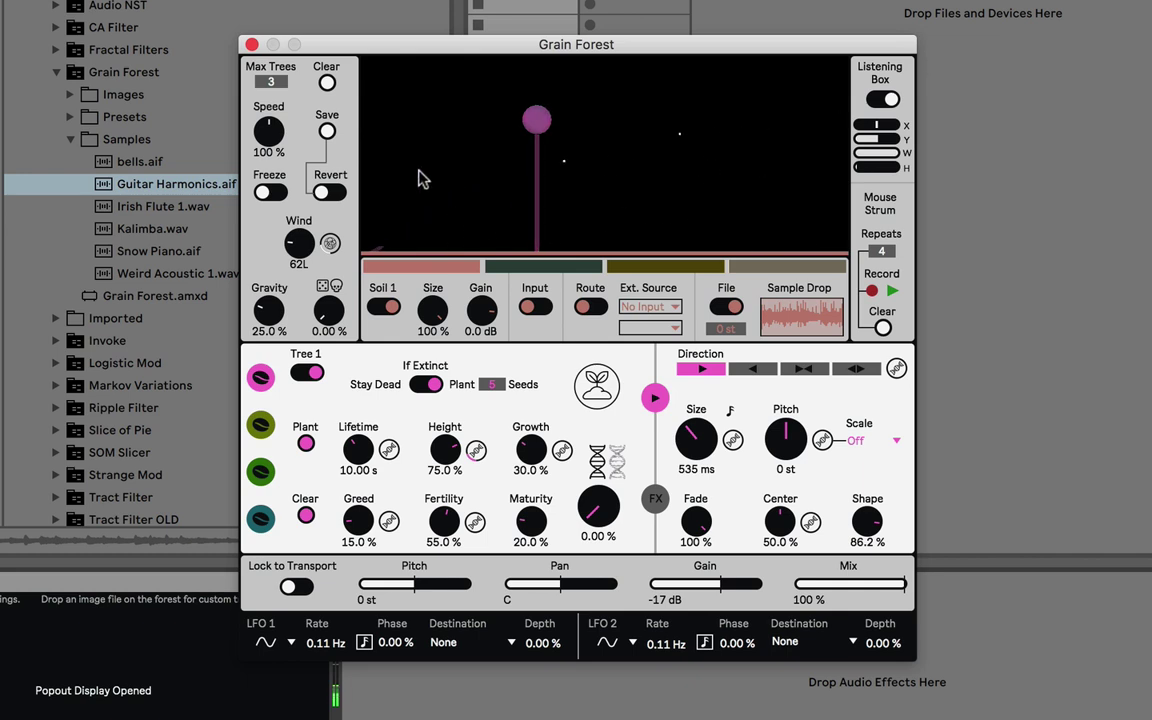
pyautogui.click(345, 197)
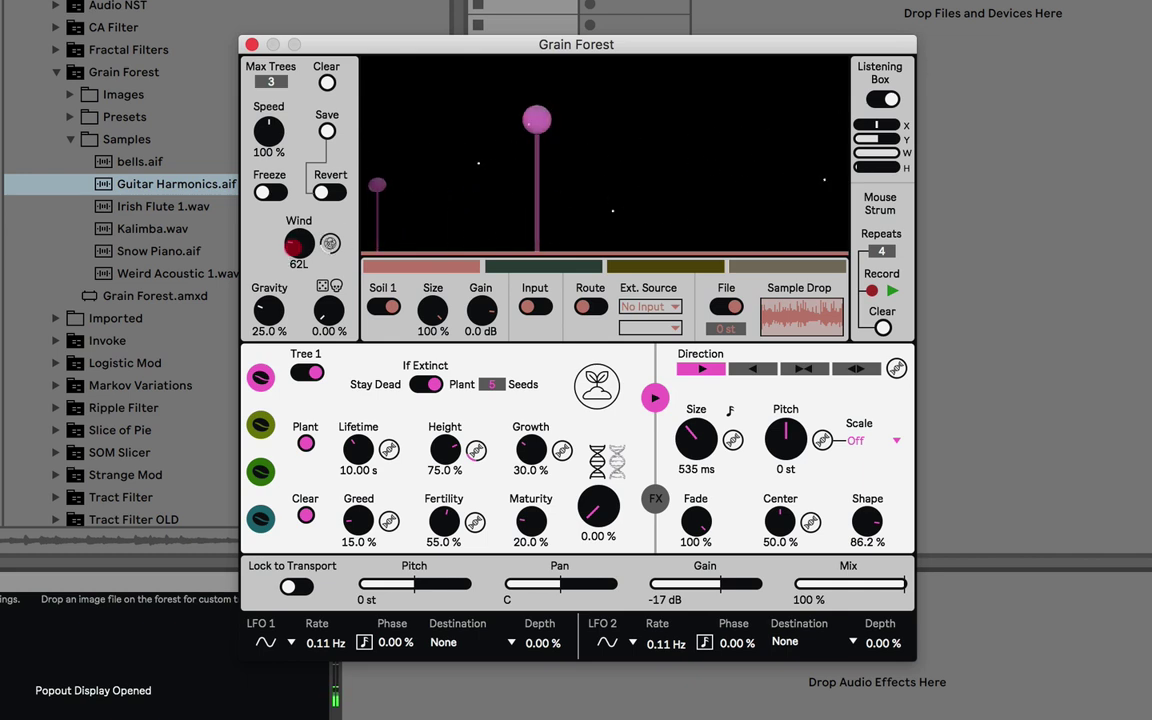
pyautogui.moveTo(296, 250); pyautogui.dragTo(292, 170)
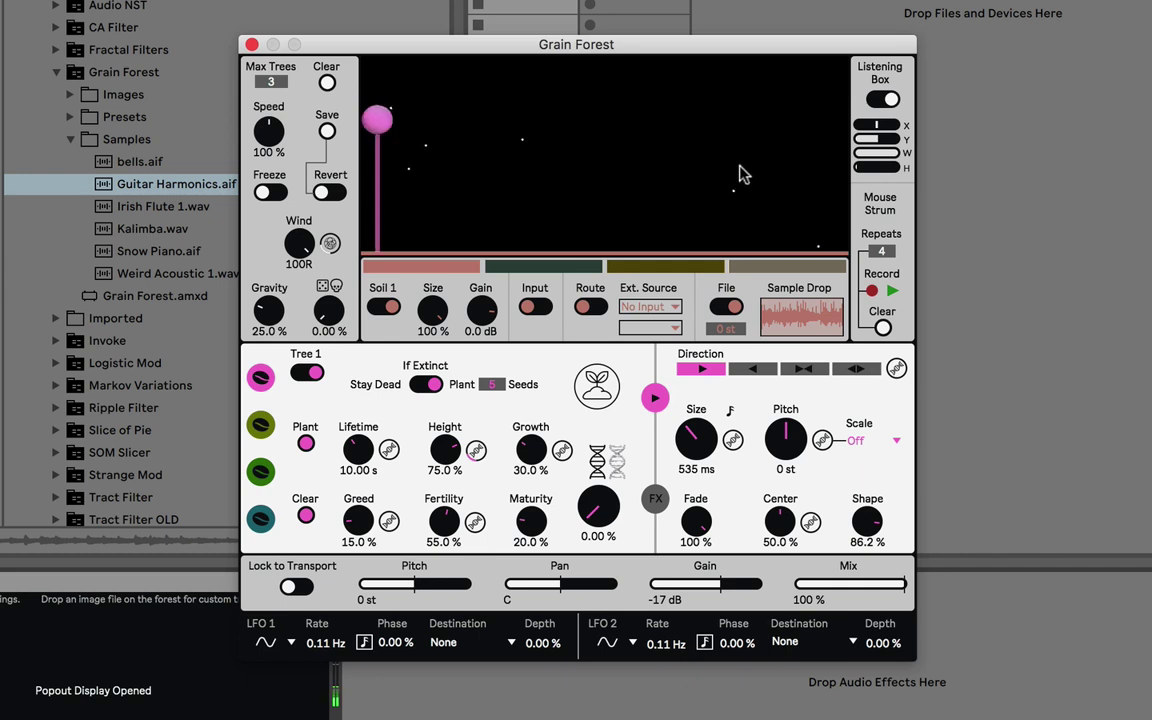
# Step: Raise the maximum number of trees to 6, and clear the forest with the wind centred at C
pyautogui.click(280, 77)
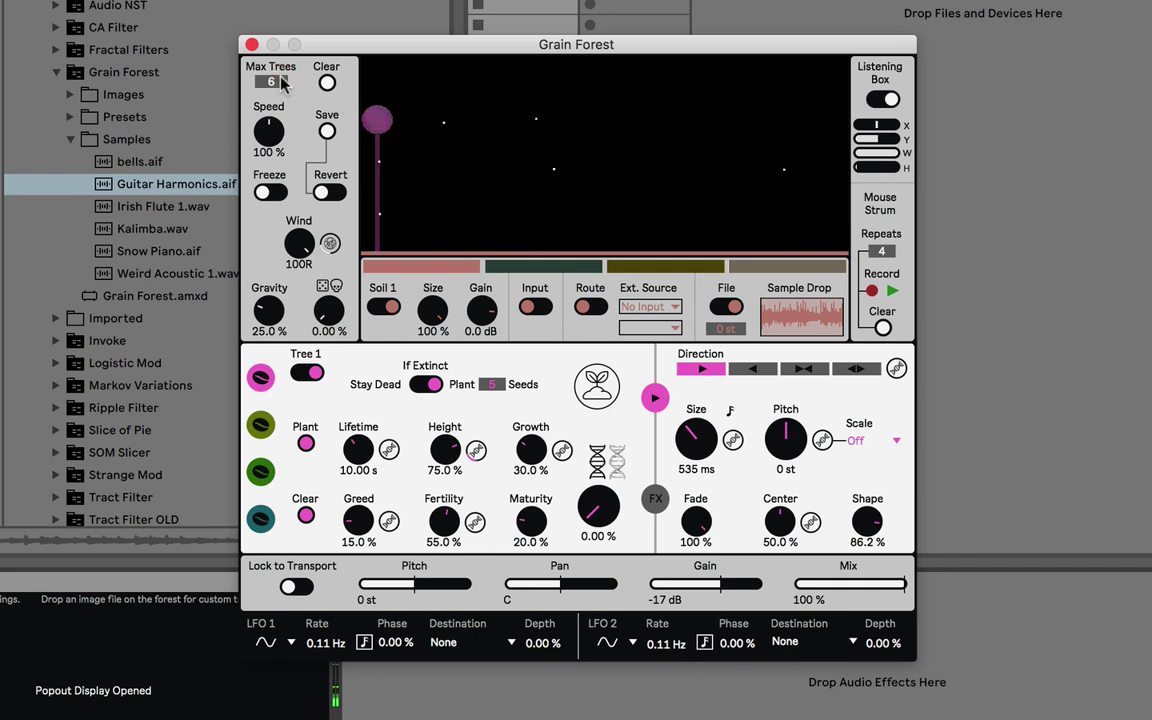
pyautogui.click(336, 85)
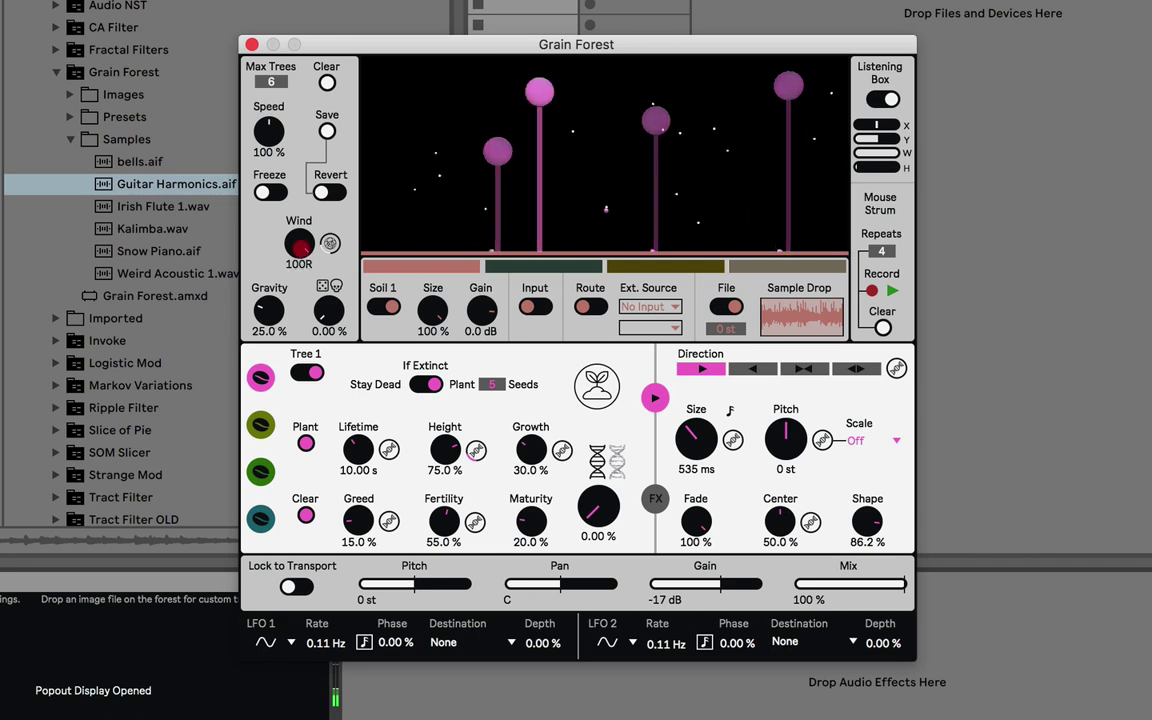
pyautogui.moveTo(299, 244); pyautogui.dragTo(302, 252)
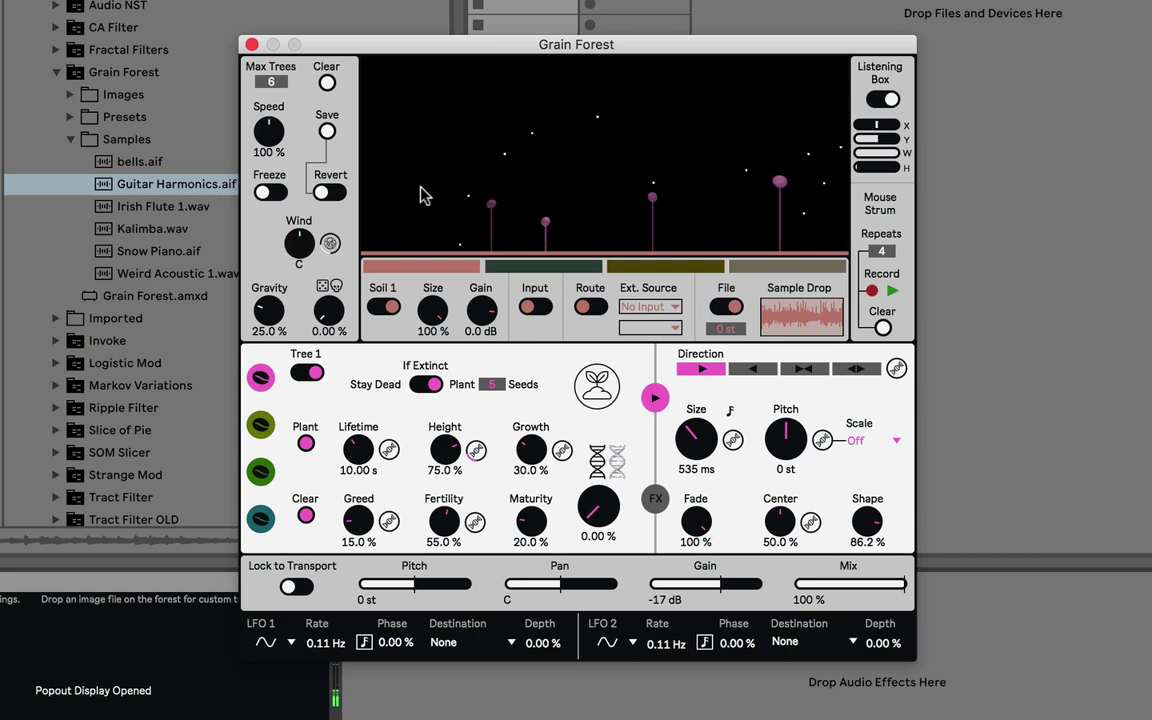
pyautogui.click(327, 83)
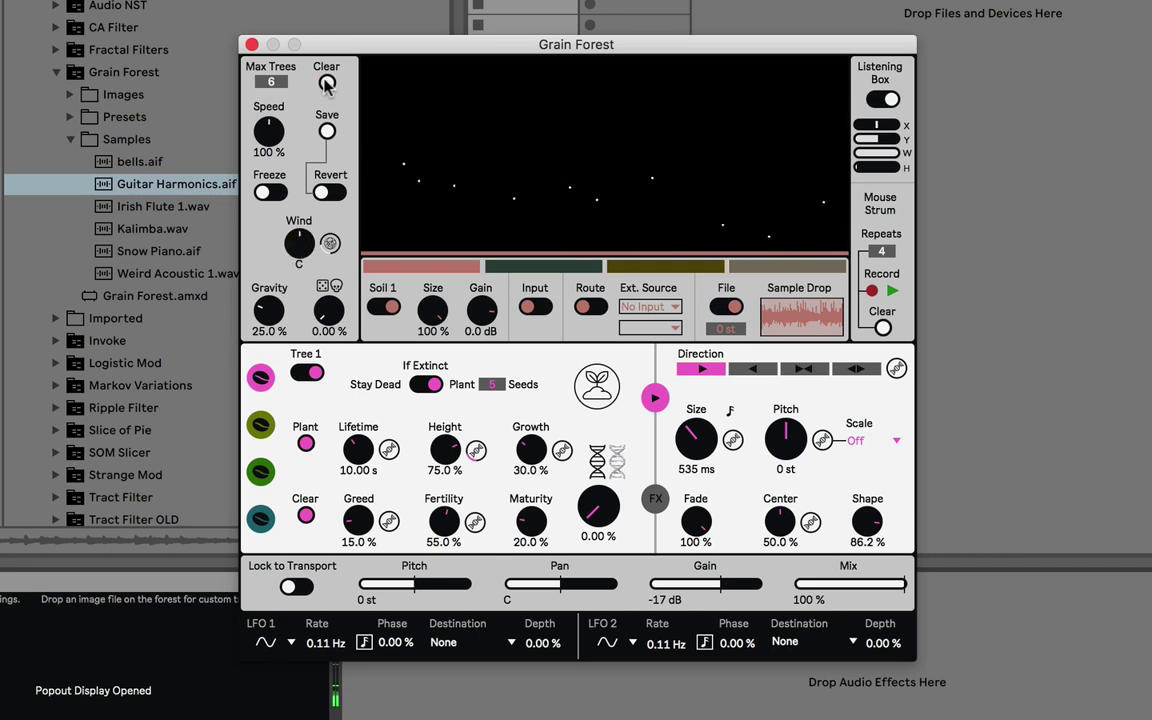
# Step: Try the forest speed at 800%, reset it to 100%, and trigger wind gusts
pyautogui.click(267, 133)
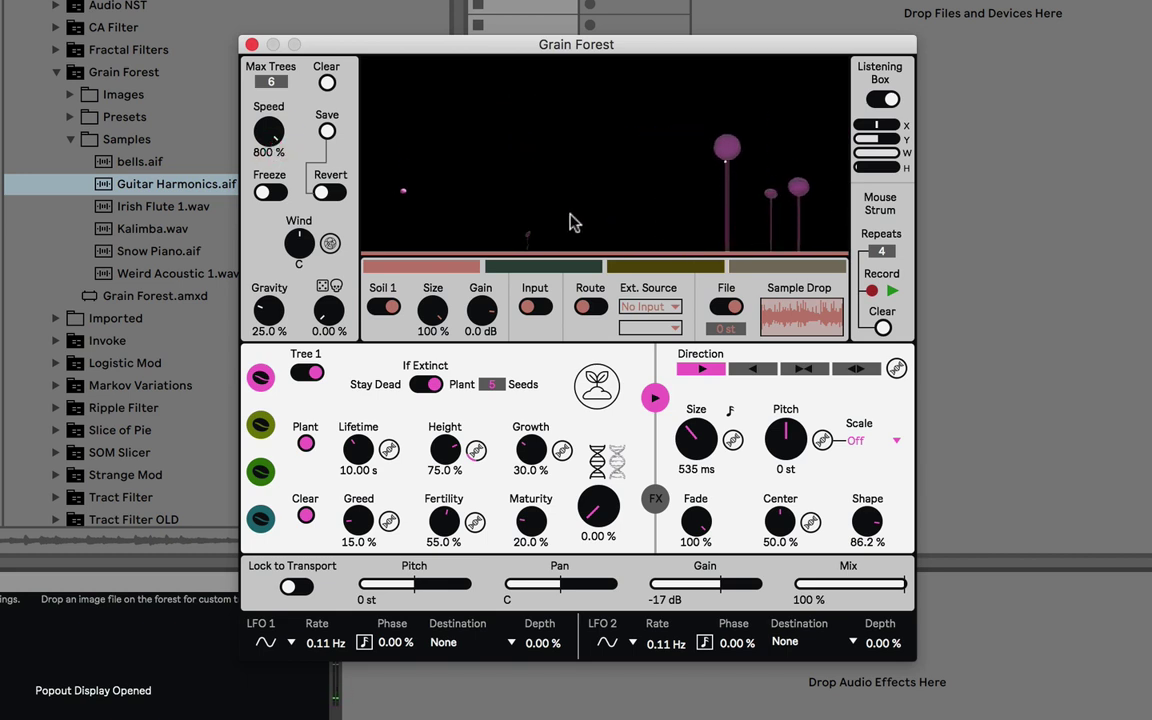
pyautogui.doubleClick(285, 140)
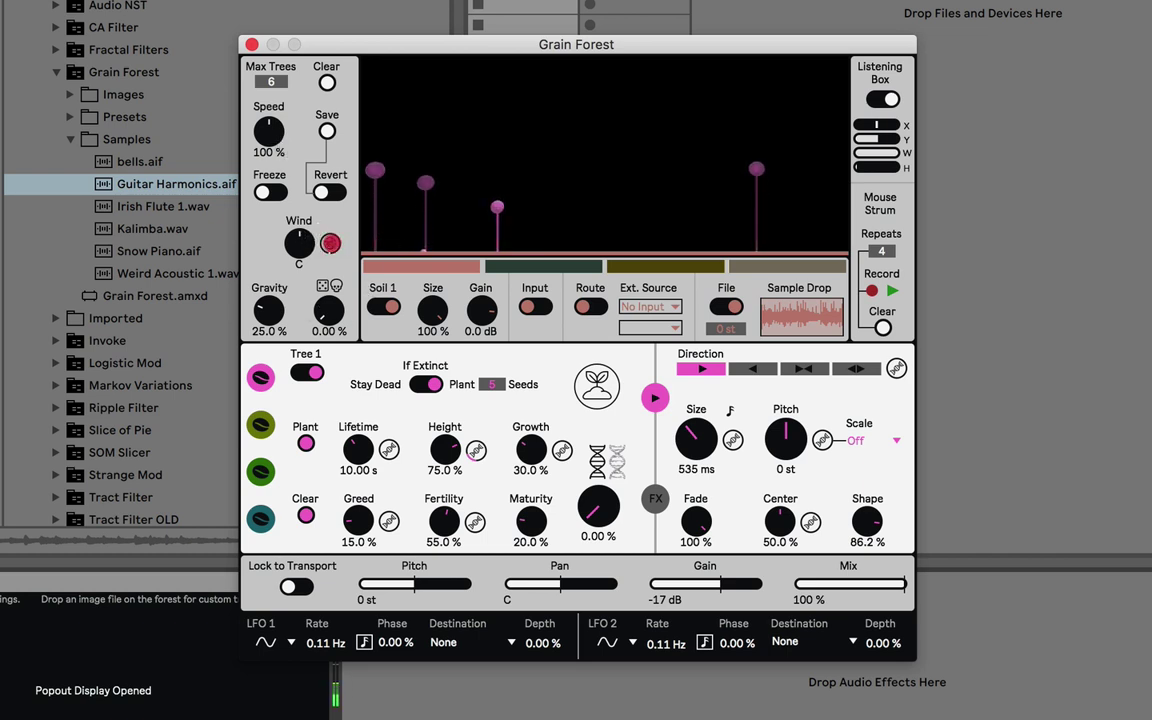
pyautogui.click(330, 244)
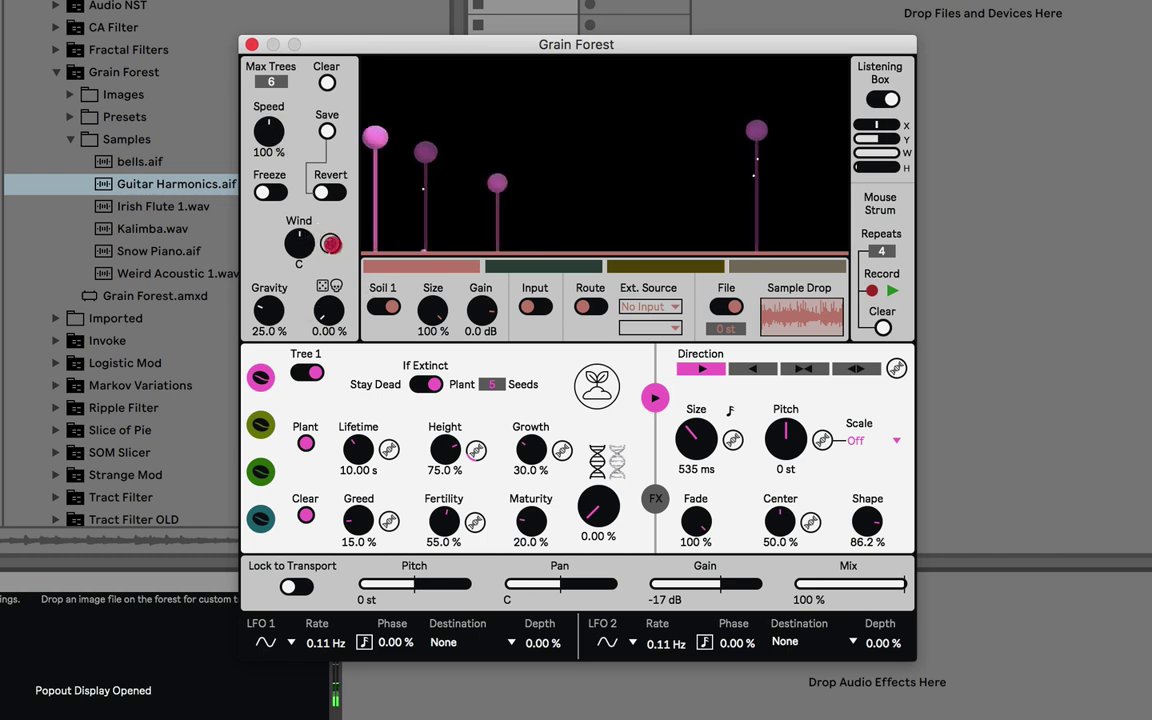
pyautogui.click(733, 212)
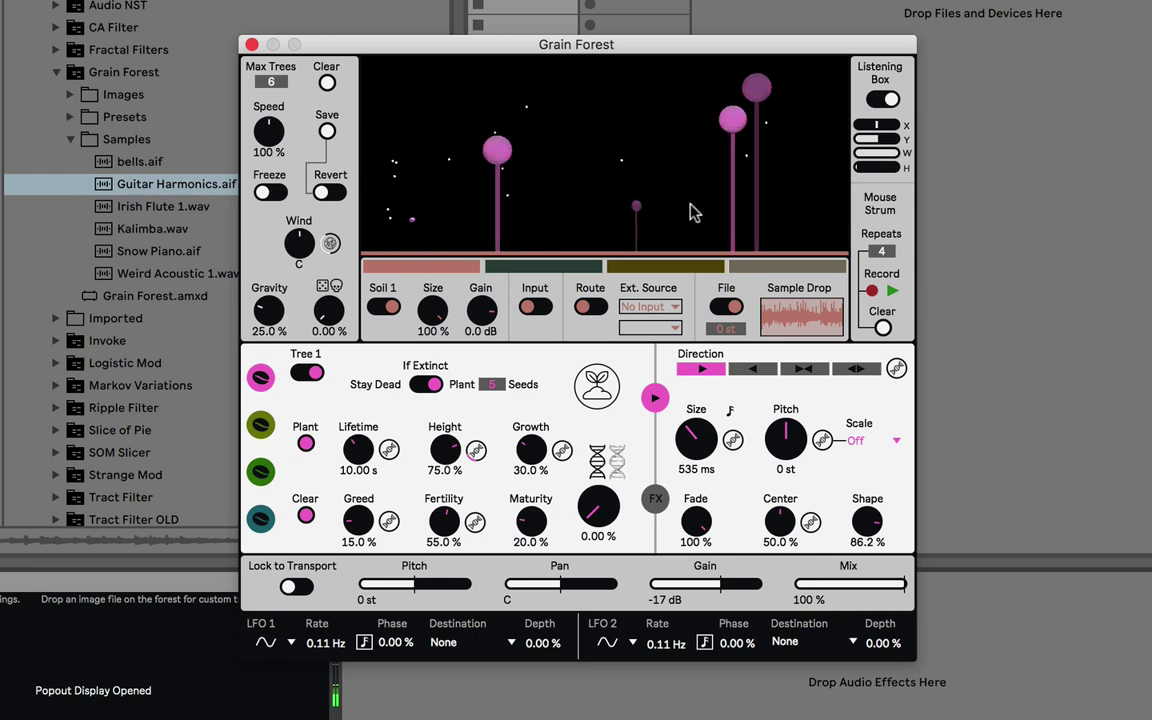
pyautogui.click(330, 245)
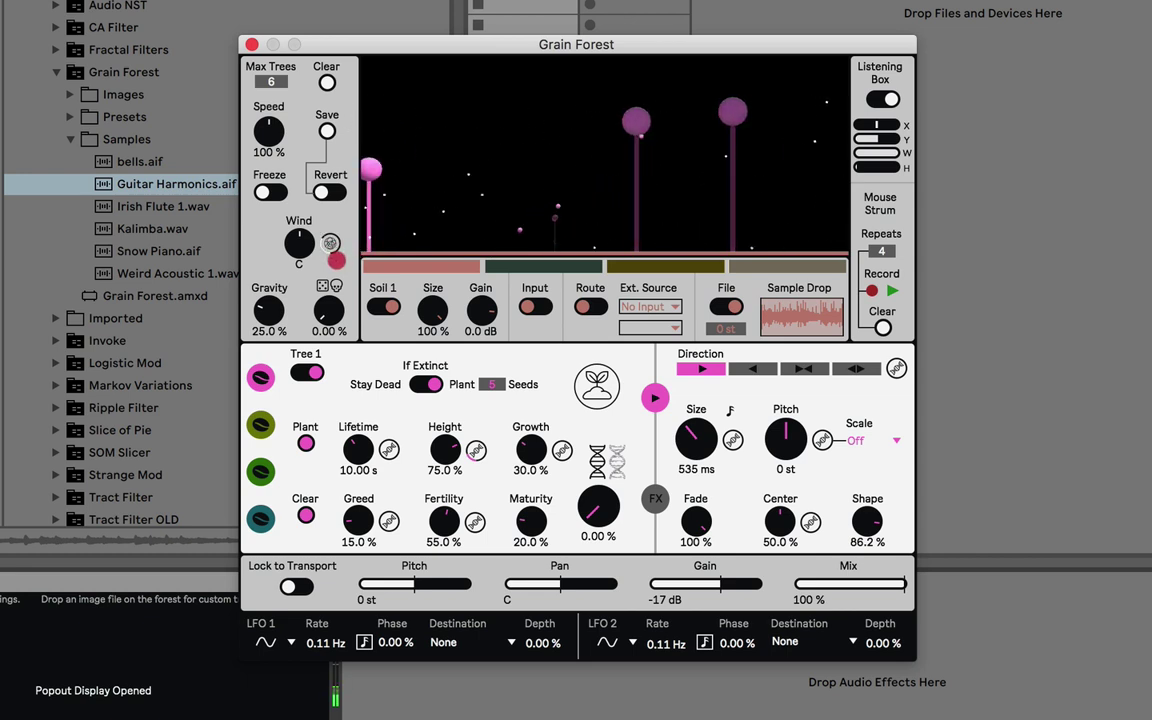
# Step: Try the speed at 409%, restore it to 100%, and set the wind to 69L
pyautogui.moveTo(268, 131); pyautogui.dragTo(268, 75)
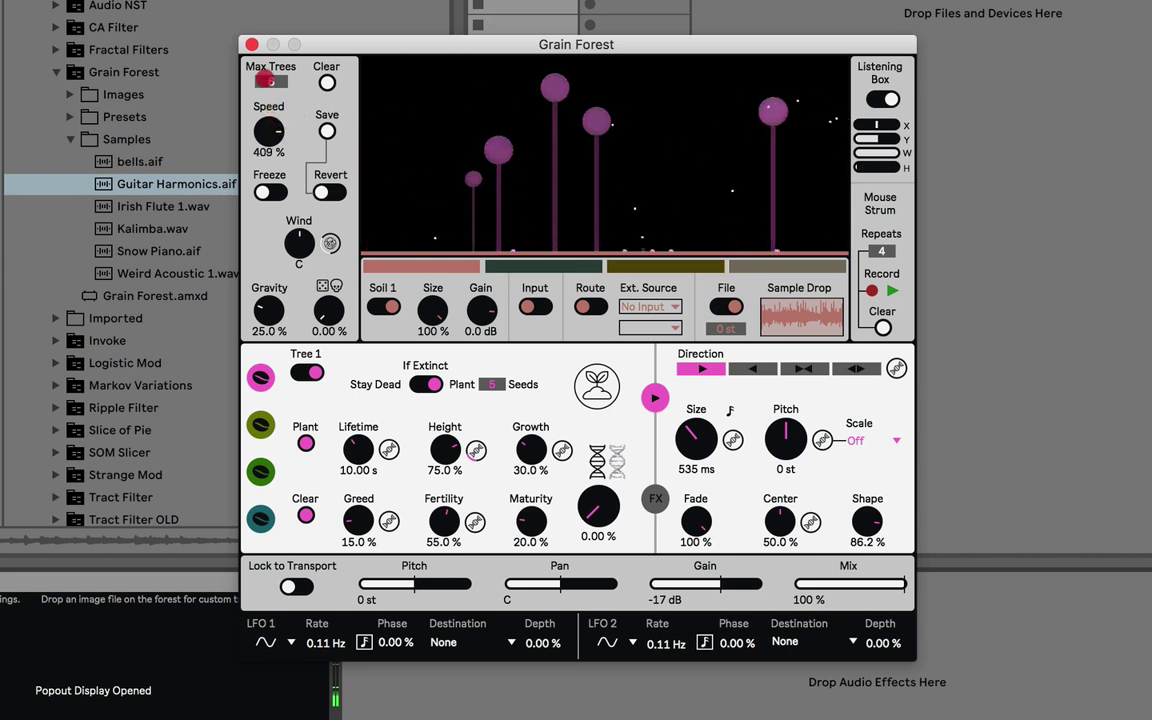
pyautogui.doubleClick(272, 137)
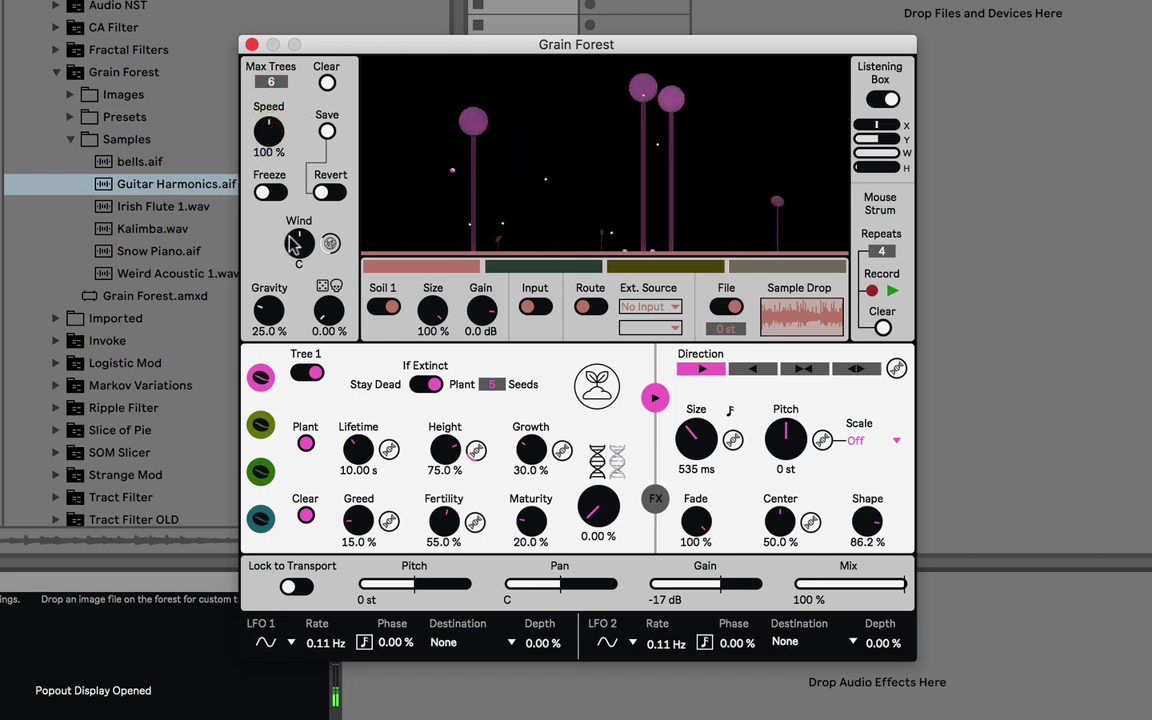
pyautogui.moveTo(299, 243)
pyautogui.mouseDown()
pyautogui.moveTo(295, 316)
pyautogui.moveTo(326, 256)
pyautogui.mouseUp()
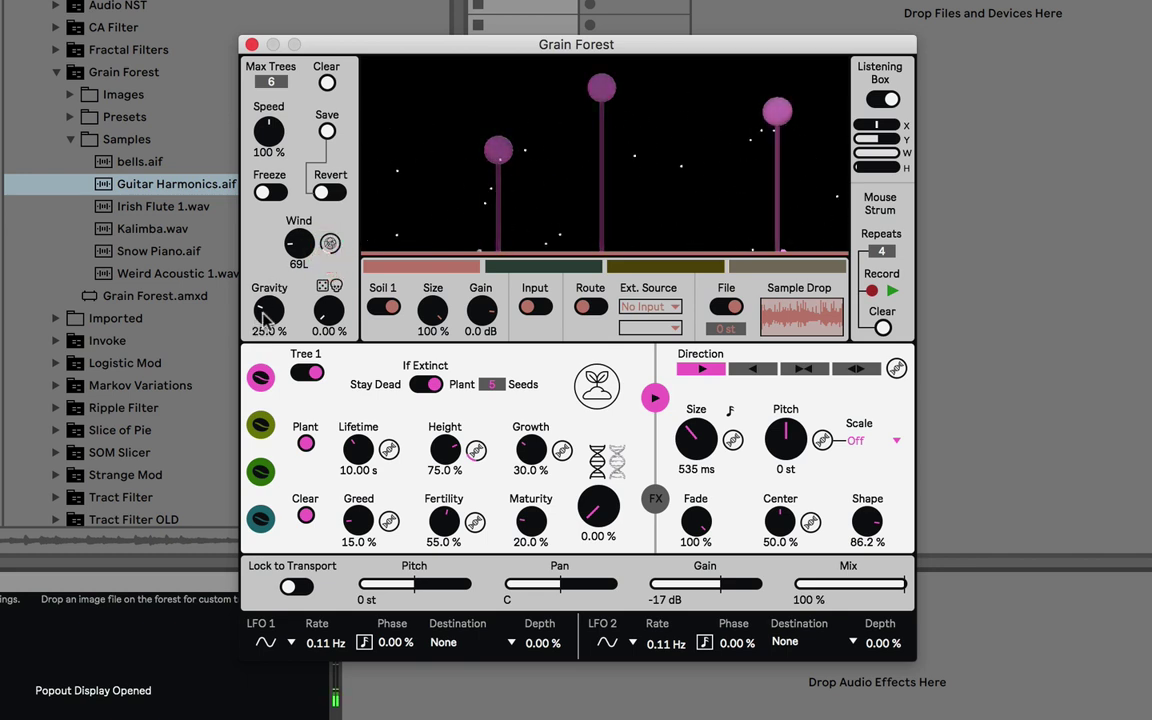
# Step: Try the forest's gravity at 100% and reset it to its default of 25%
pyautogui.moveTo(265, 318); pyautogui.dragTo(265, 270)
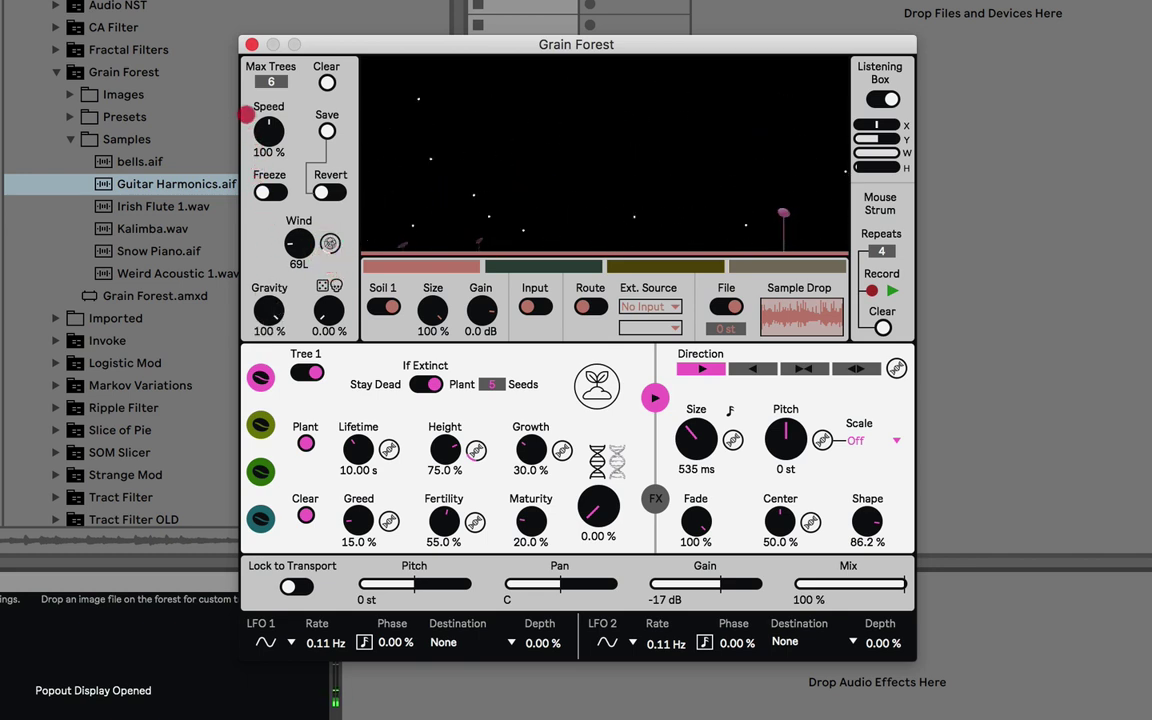
pyautogui.doubleClick(268, 314)
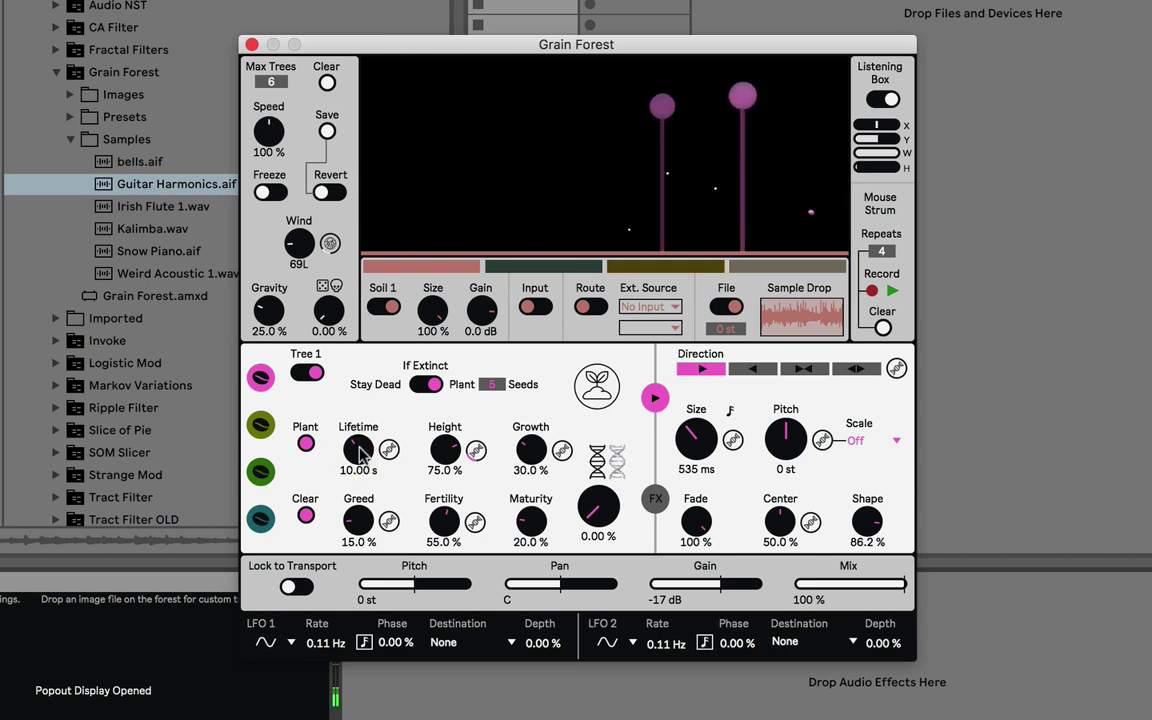
# Step: Try the dice-and-skull amount at 32.3% and return it to 0%
pyautogui.click(328, 312)
pyautogui.moveTo(328, 312); pyautogui.dragTo(322, 282)
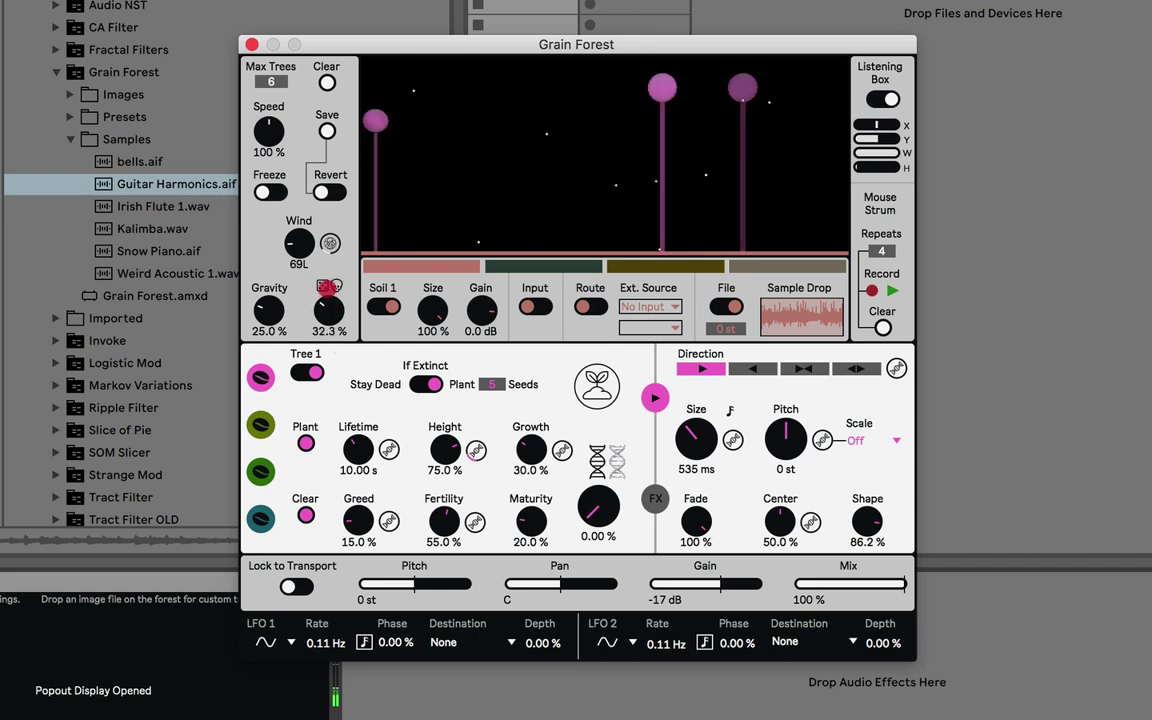
pyautogui.moveTo(330, 338); pyautogui.dragTo(328, 222)
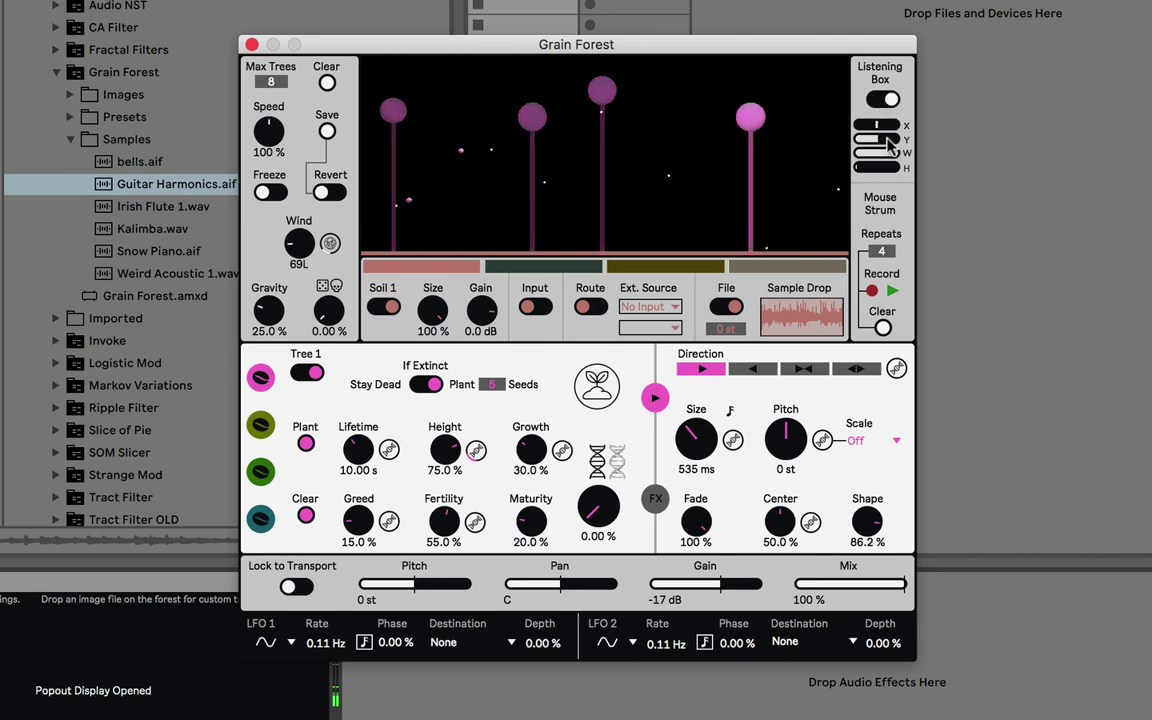
# Step: Turn off the listening box and raise the overall output gain to -9.5 dB
pyautogui.click(884, 102)
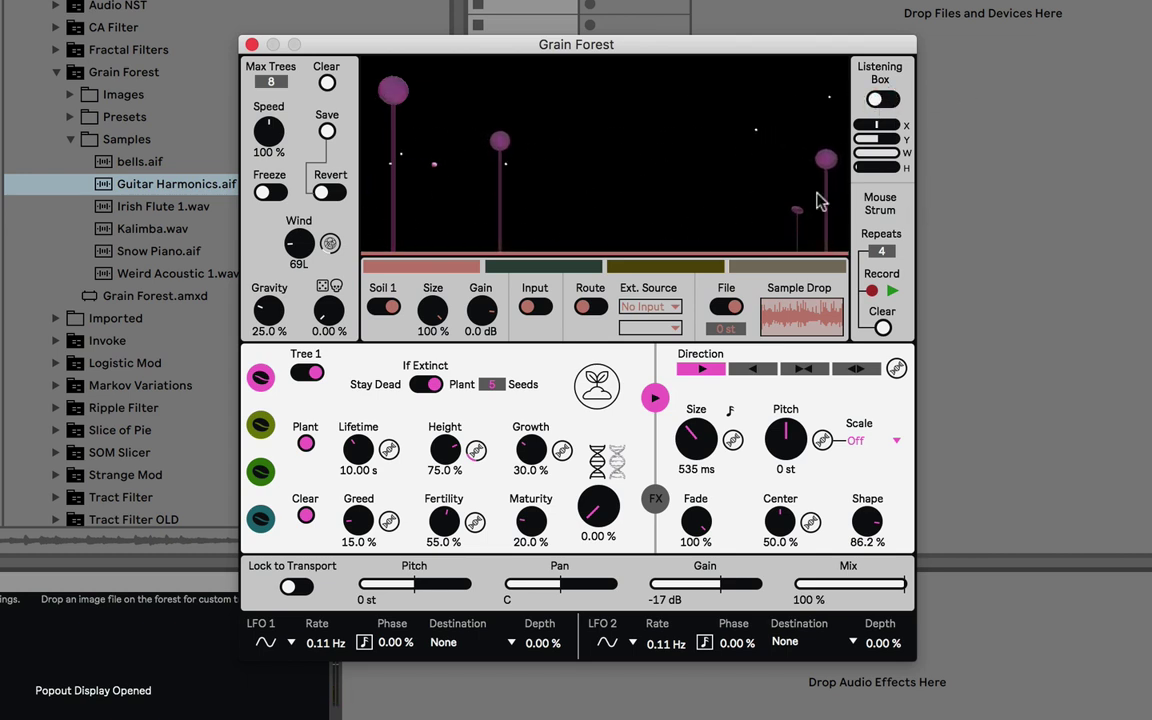
pyautogui.moveTo(722, 584); pyautogui.dragTo(735, 584)
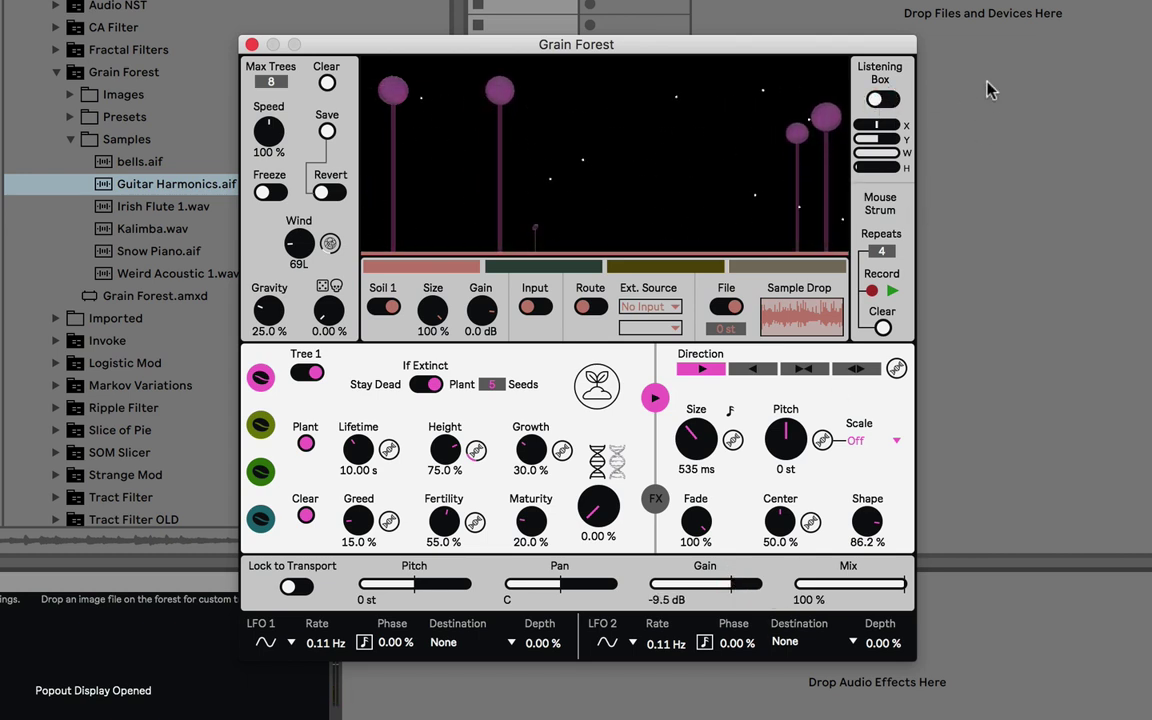
# Step: Turn the listening box on, and shrink and reposition it into a short, thin bar near the middle of the forest
pyautogui.click(886, 99)
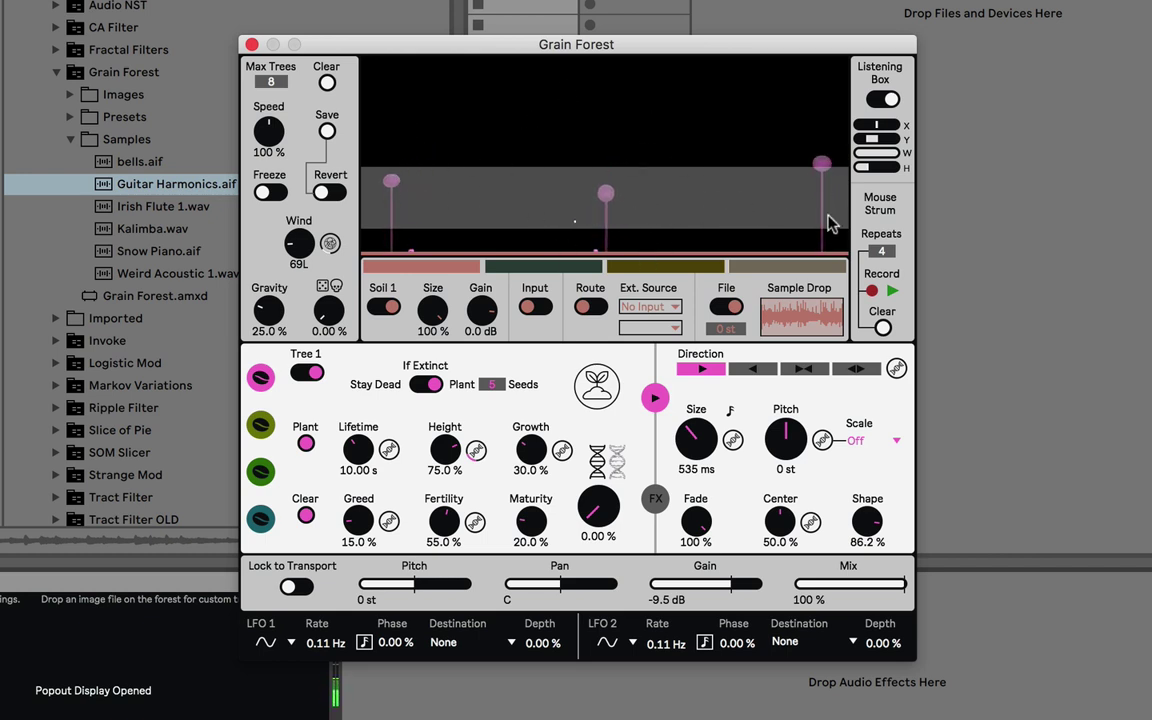
pyautogui.click(888, 155)
pyautogui.moveTo(888, 155); pyautogui.dragTo(890, 165)
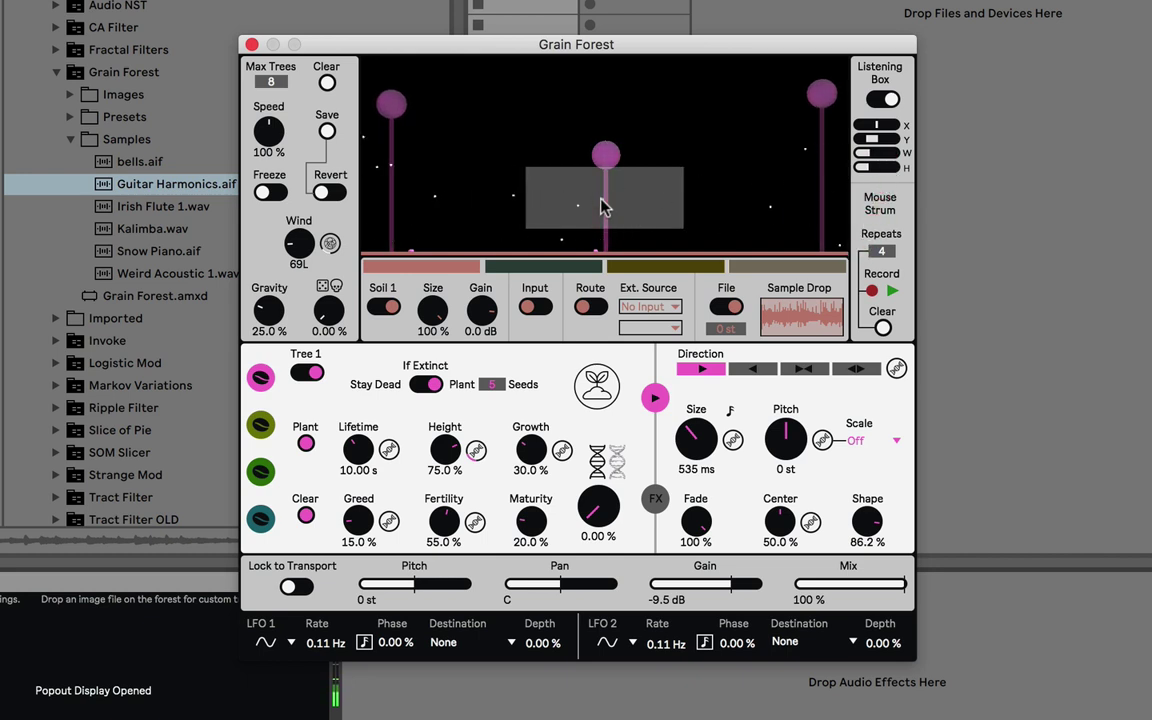
pyautogui.click(858, 127)
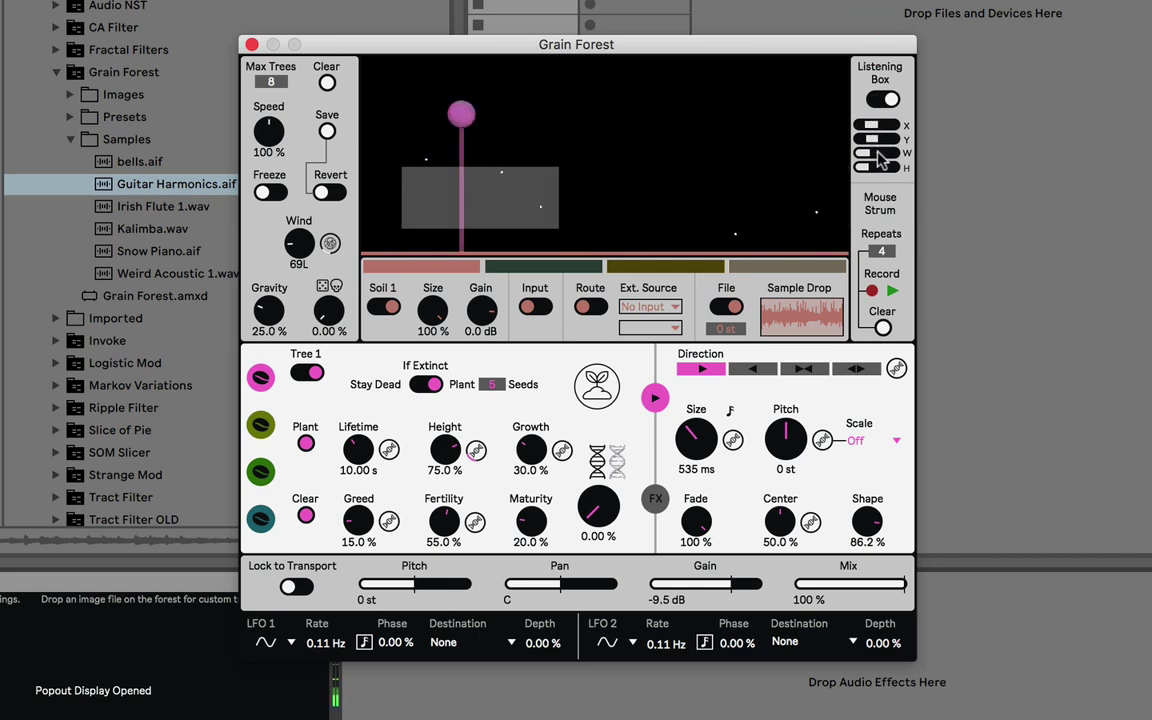
pyautogui.moveTo(882, 168); pyautogui.dragTo(879, 220)
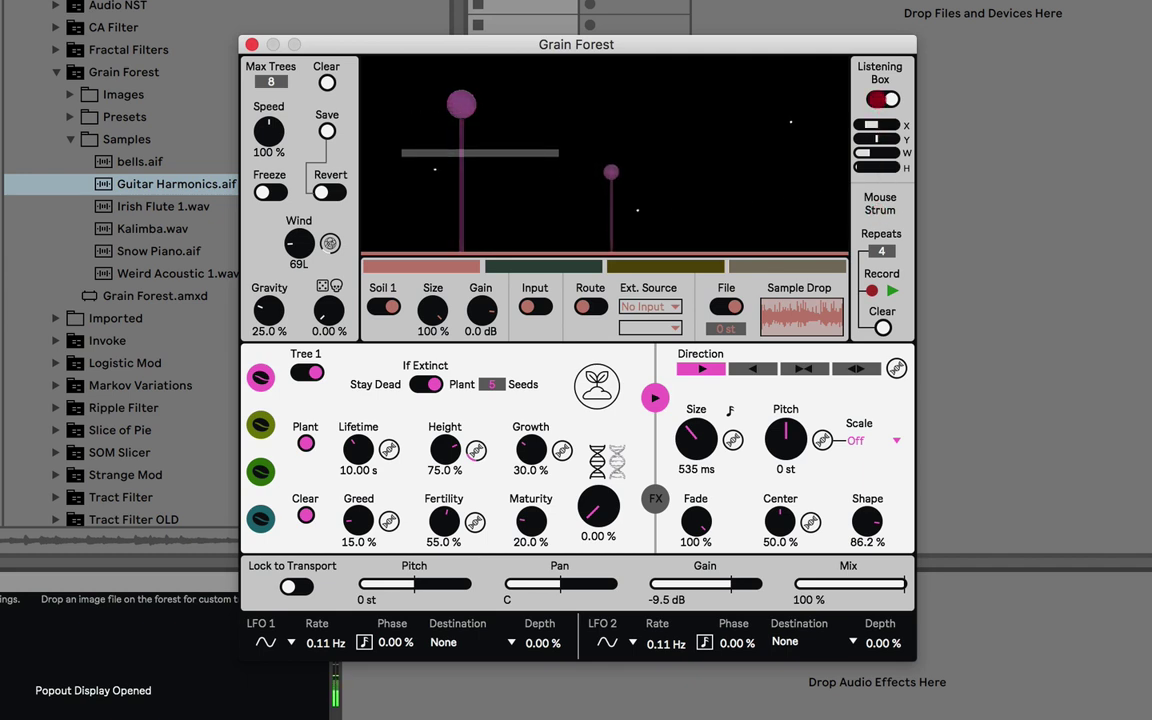
pyautogui.moveTo(882, 130); pyautogui.dragTo(884, 127)
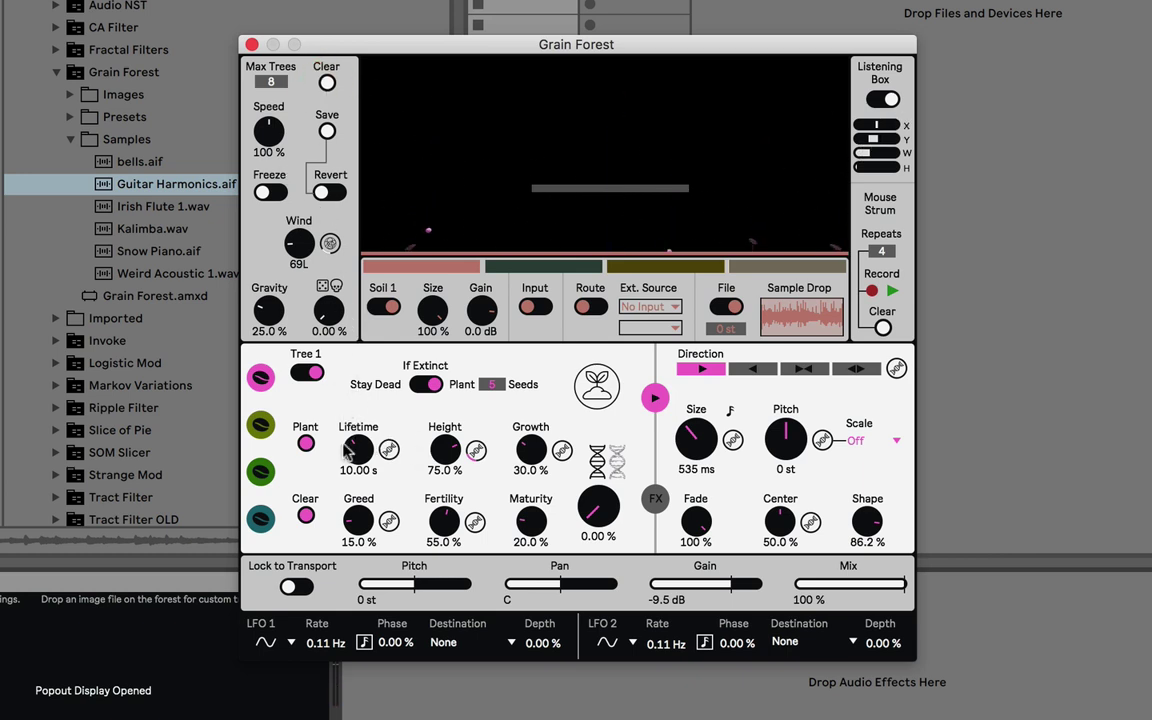
# Step: Set Tree 1's lifetime to 12.9 s and fertility to 61.3%, and raise the maximum number of trees to 12
pyautogui.moveTo(358, 450); pyautogui.dragTo(358, 462)
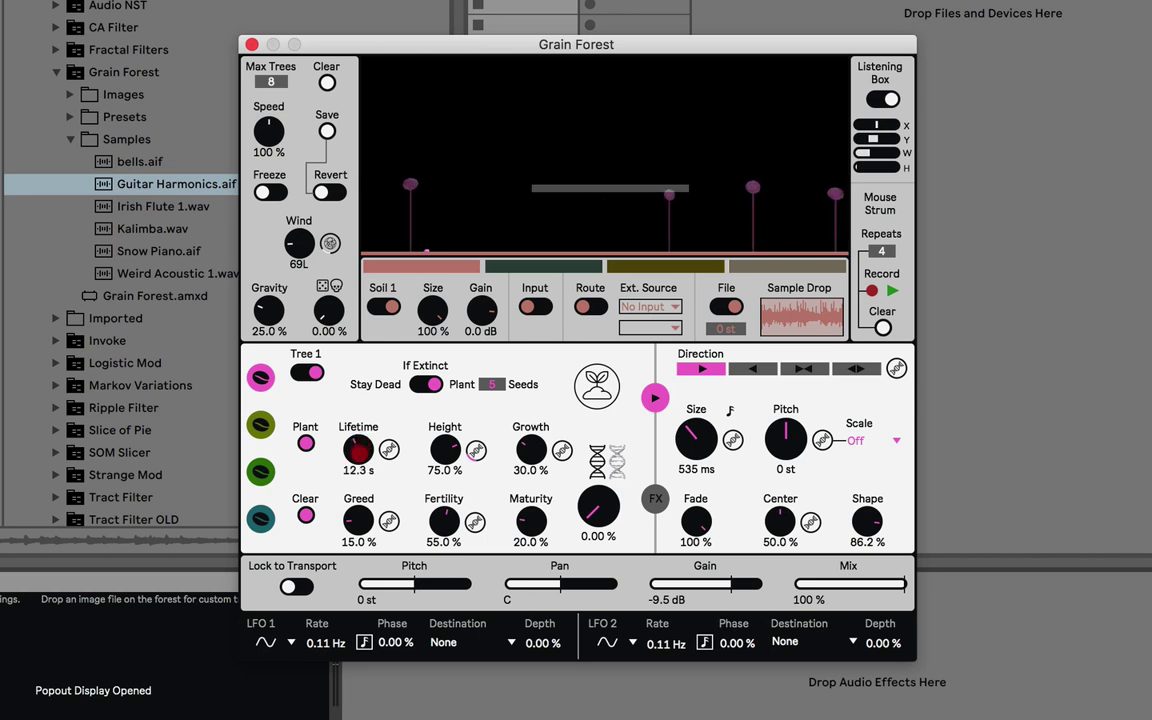
pyautogui.moveTo(444, 521); pyautogui.dragTo(445, 522)
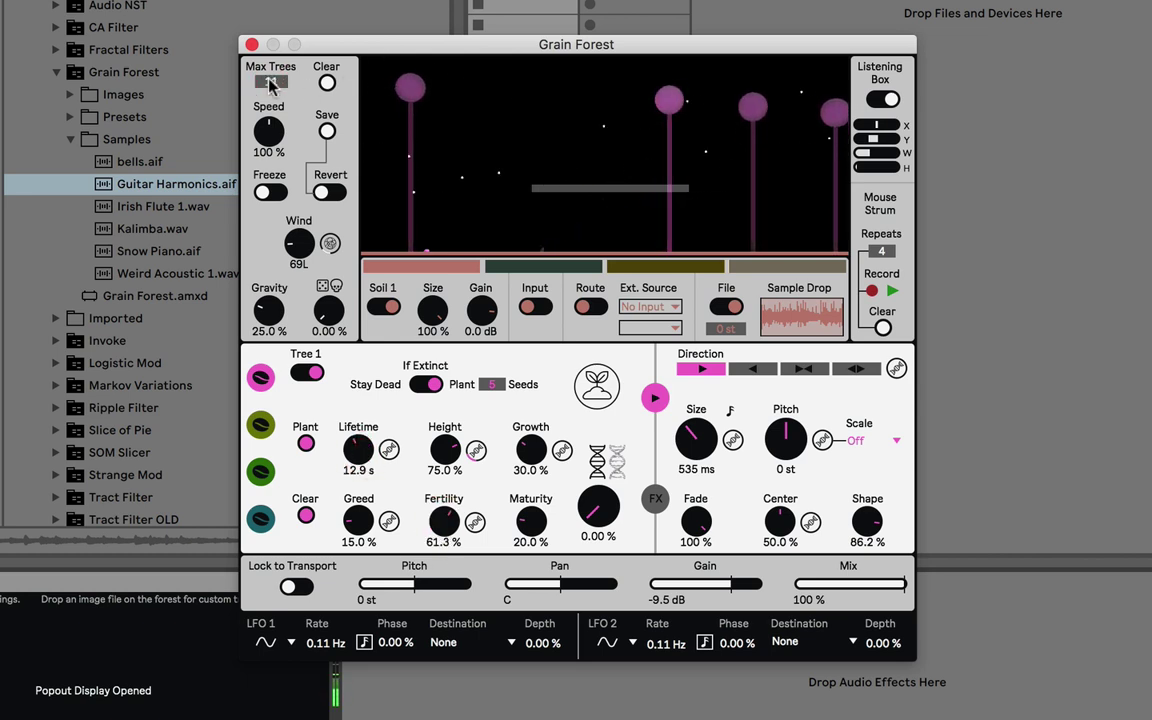
pyautogui.moveTo(271, 84); pyautogui.dragTo(294, 90)
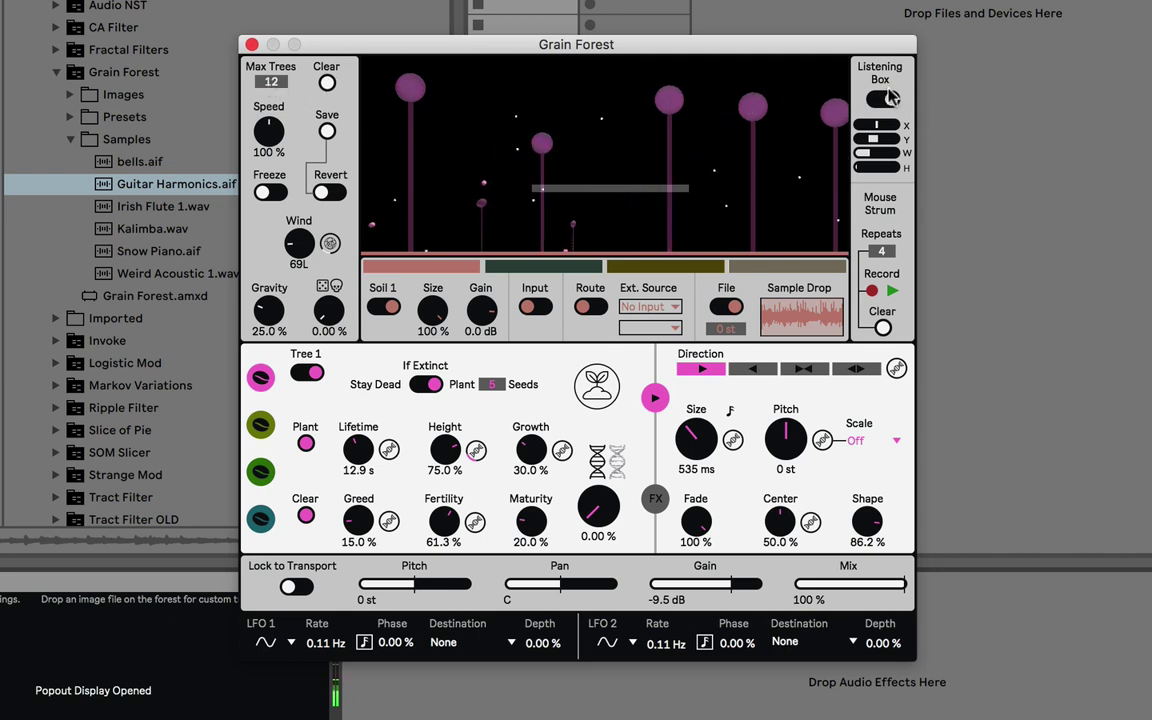
# Step: Turn off the listening box and strum the trees by sweeping back and forth across the forest
pyautogui.click(885, 100)
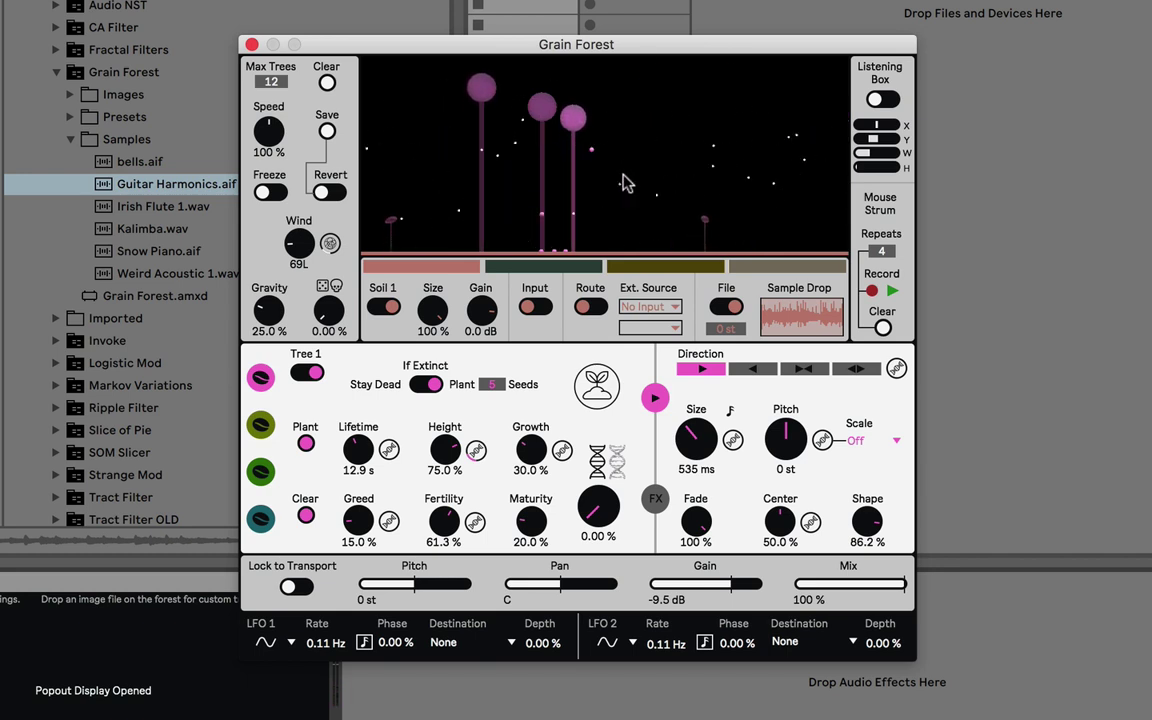
pyautogui.moveTo(622, 183)
pyautogui.mouseDown()
pyautogui.moveTo(578, 218)
pyautogui.moveTo(450, 175)
pyautogui.moveTo(425, 200)
pyautogui.moveTo(533, 215)
pyautogui.mouseUp()
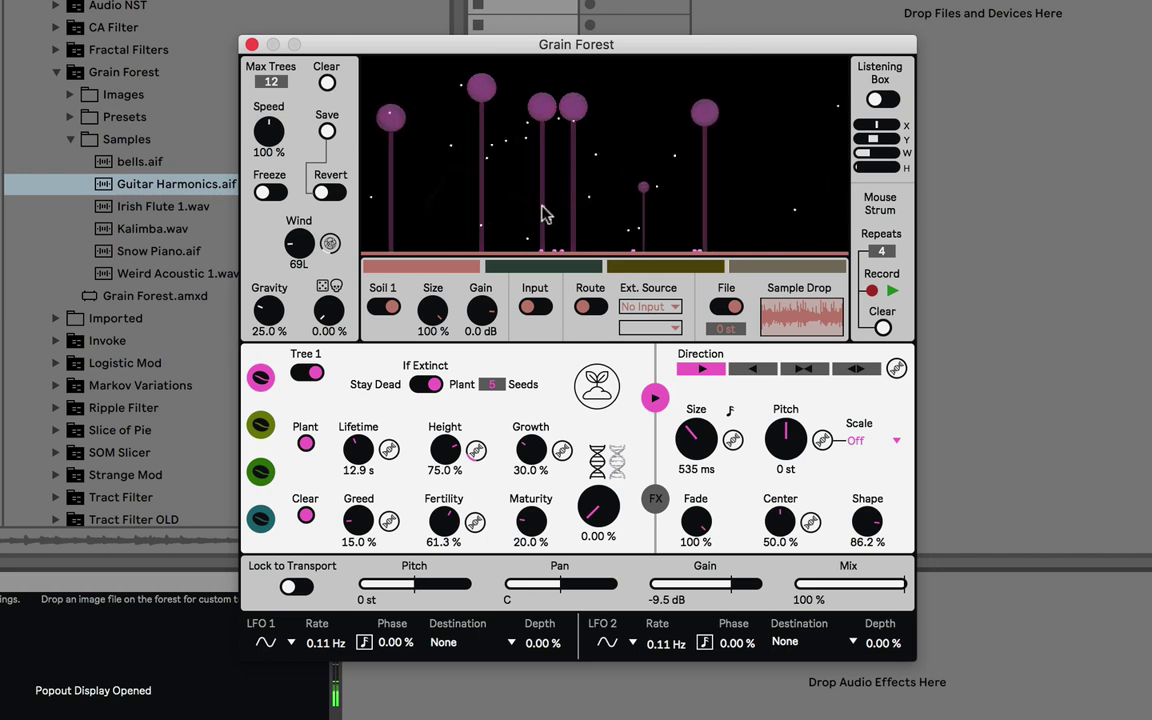
pyautogui.moveTo(592, 220)
pyautogui.mouseDown()
pyautogui.moveTo(720, 233)
pyautogui.moveTo(745, 192)
pyautogui.moveTo(623, 218)
pyautogui.moveTo(576, 175)
pyautogui.mouseUp()
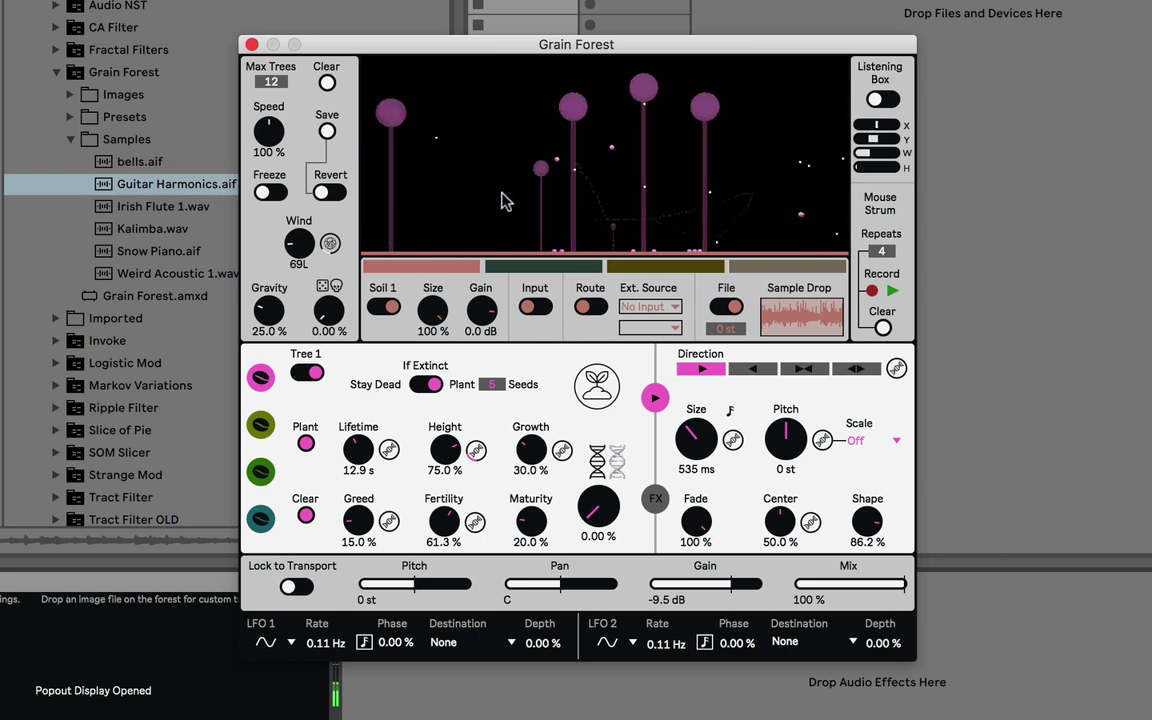
pyautogui.moveTo(505, 200)
pyautogui.mouseDown()
pyautogui.moveTo(390, 196)
pyautogui.moveTo(382, 215)
pyautogui.moveTo(735, 203)
pyautogui.mouseUp()
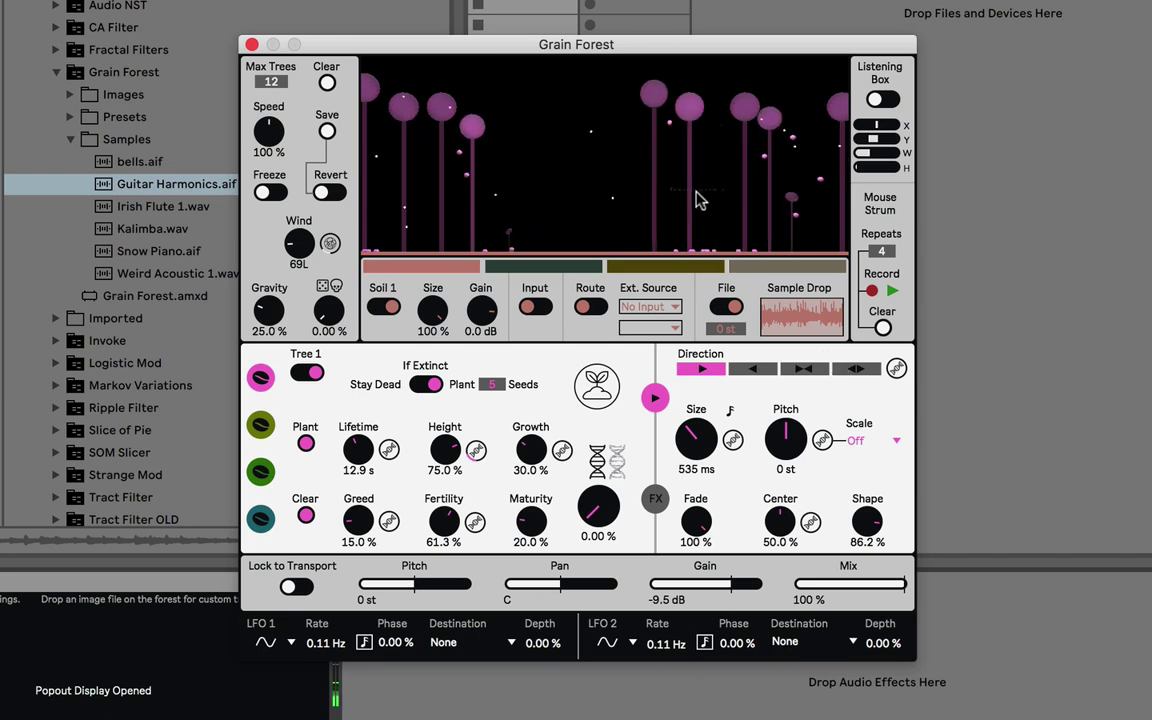
# Step: Shorten the grain size to 86.5 ms, set the mouse strum repeats to 15, and strum across the trees
pyautogui.click(886, 251)
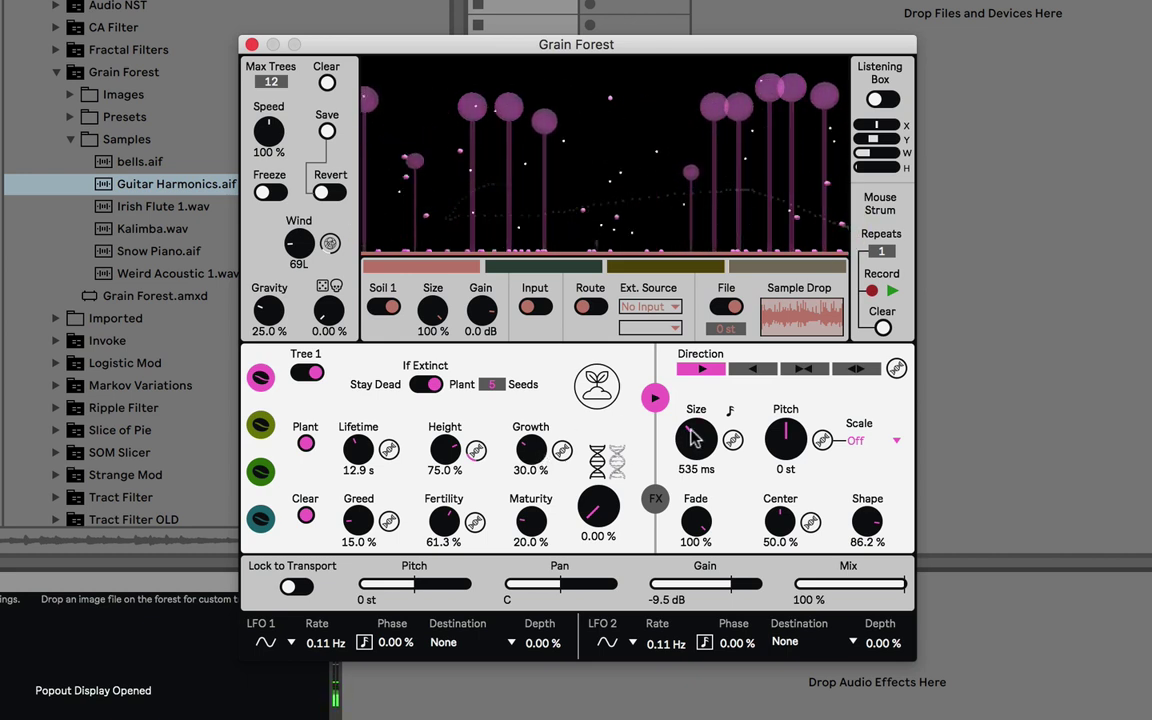
pyautogui.moveTo(697, 435); pyautogui.dragTo(697, 470)
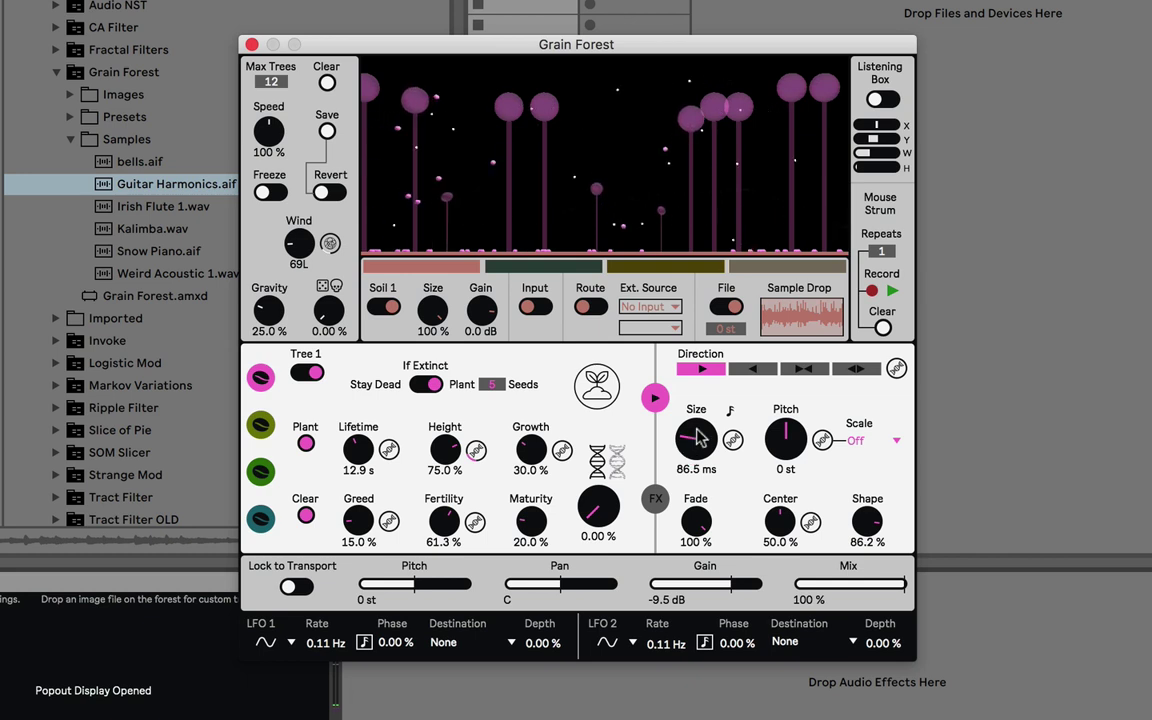
pyautogui.moveTo(882, 222); pyautogui.dragTo(882, 249)
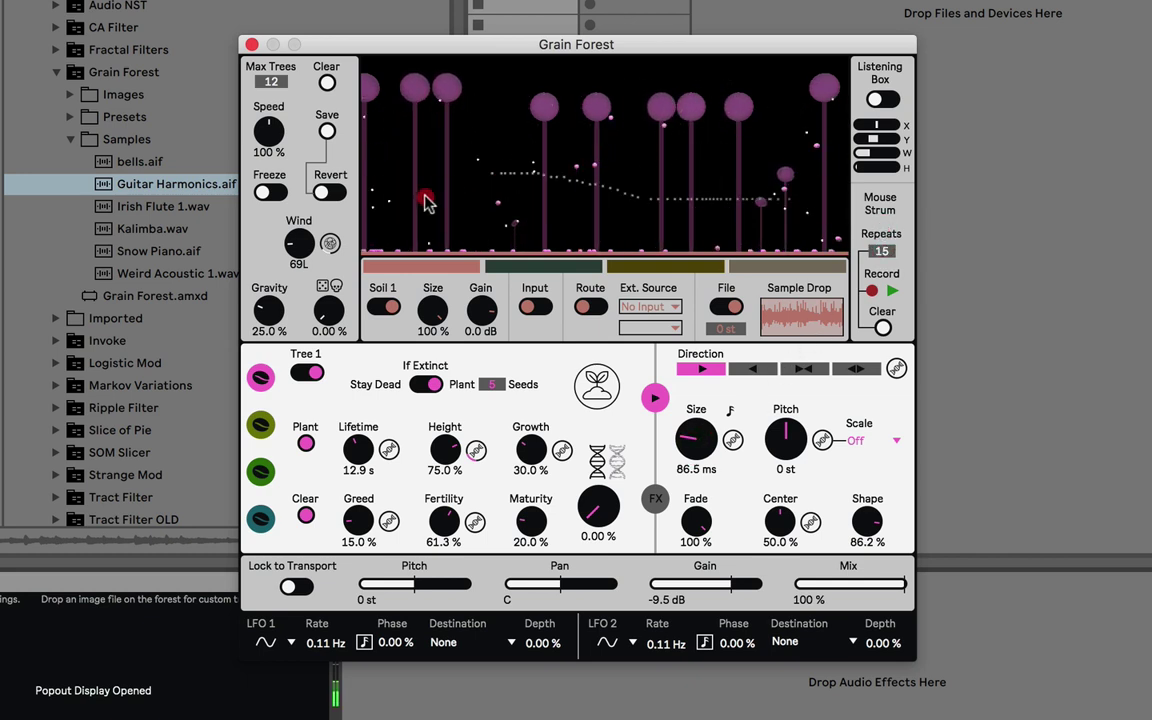
pyautogui.moveTo(414, 203)
pyautogui.mouseDown()
pyautogui.moveTo(772, 178)
pyautogui.moveTo(692, 164)
pyautogui.moveTo(567, 190)
pyautogui.mouseUp()
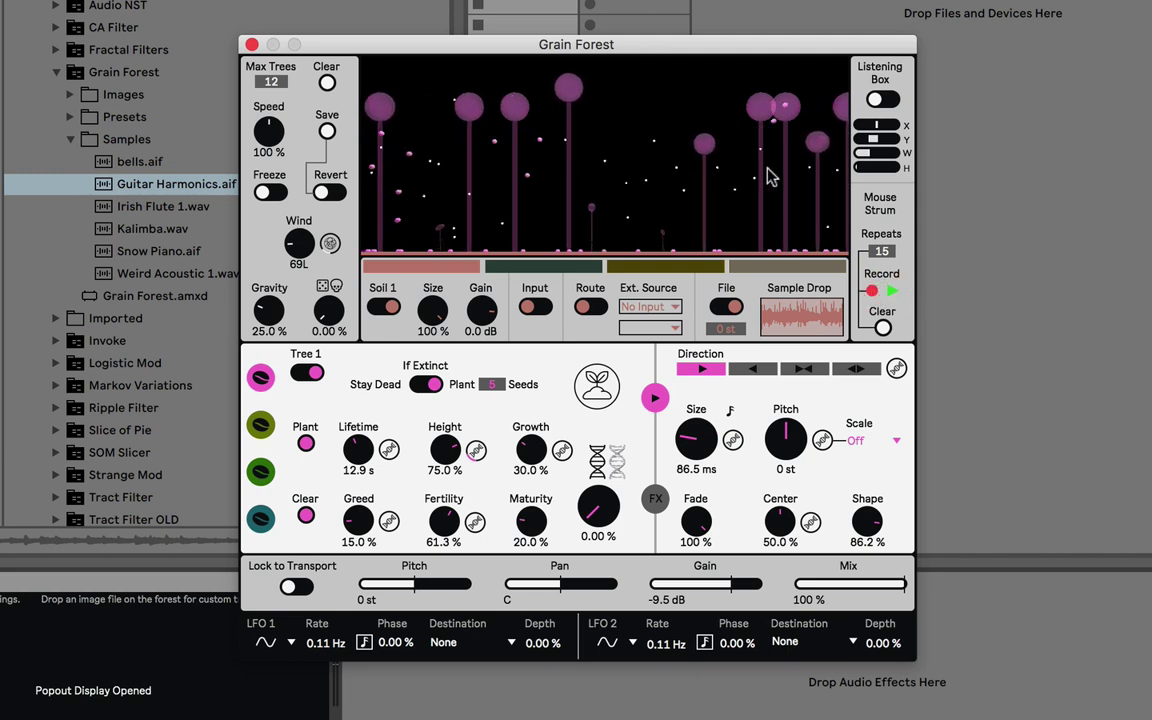
# Step: Record several mouse strum gestures across the trees and toggle their playback
pyautogui.moveTo(770, 177)
pyautogui.mouseDown()
pyautogui.moveTo(694, 180)
pyautogui.moveTo(665, 168)
pyautogui.moveTo(418, 207)
pyautogui.mouseUp()
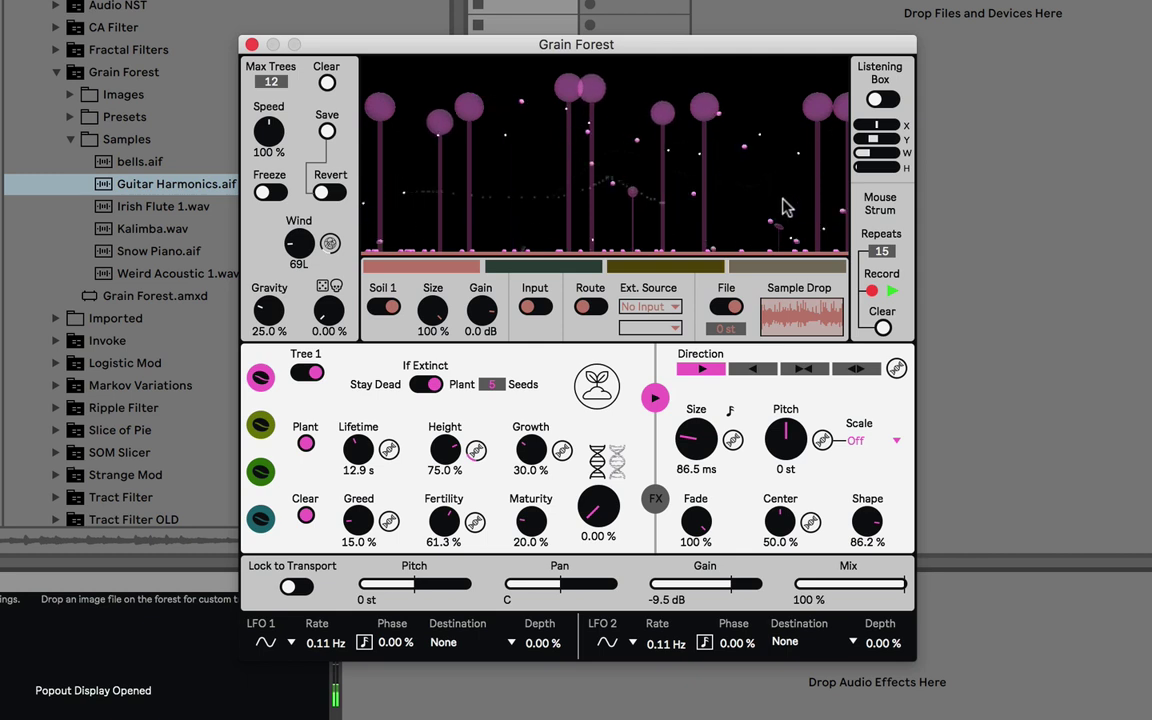
pyautogui.moveTo(787, 206); pyautogui.dragTo(560, 185)
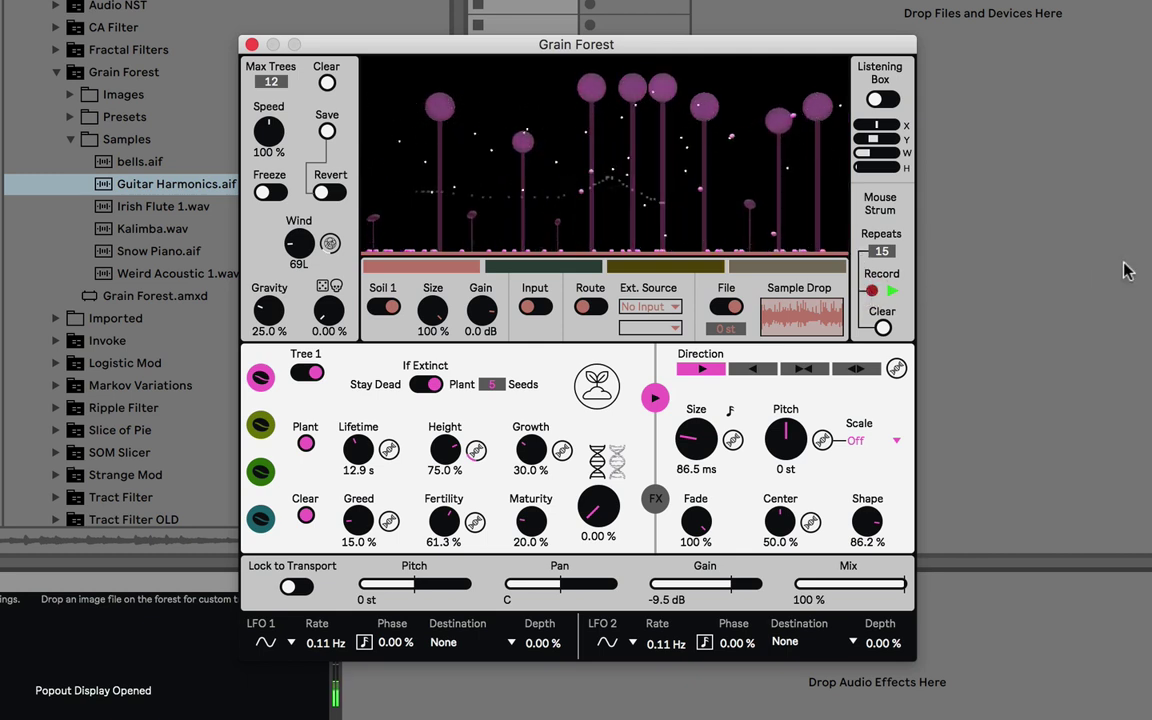
pyautogui.moveTo(785, 205); pyautogui.dragTo(596, 117)
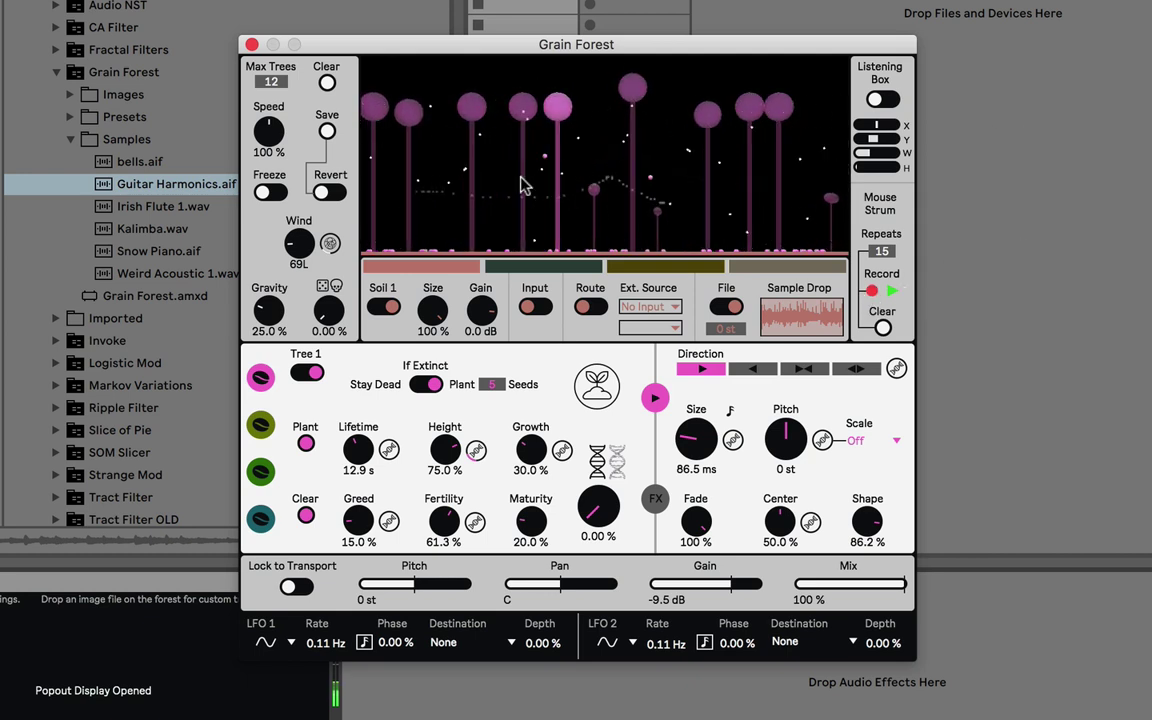
pyautogui.moveTo(418, 163)
pyautogui.mouseDown()
pyautogui.moveTo(412, 196)
pyautogui.moveTo(426, 178)
pyautogui.moveTo(510, 158)
pyautogui.mouseUp()
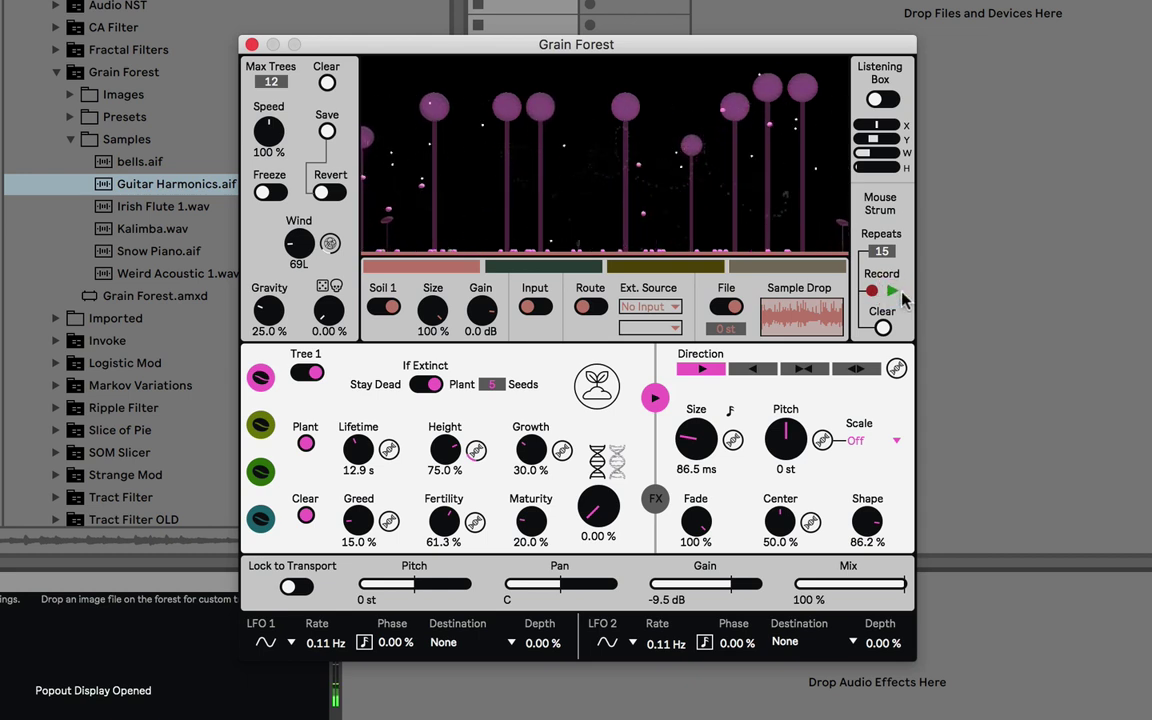
pyautogui.click(894, 291)
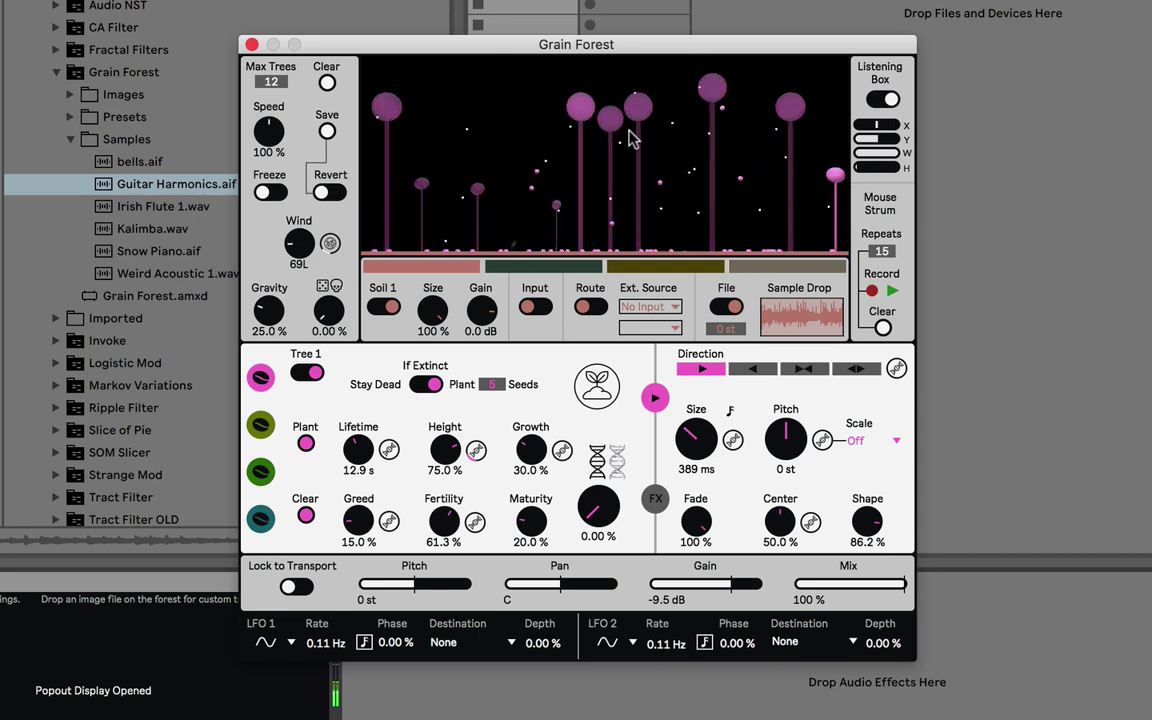
# Step: Turn off the listening box, enable Soil 2 and try varying its size, including 91.3%
pyautogui.click(880, 99)
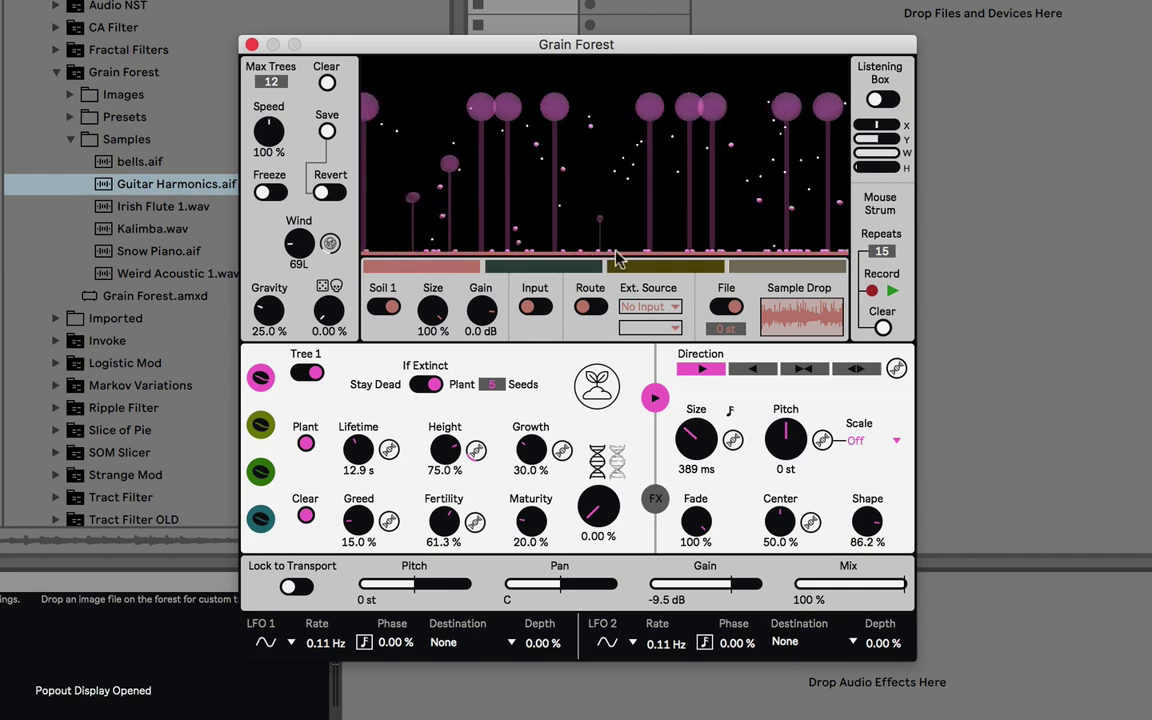
pyautogui.click(540, 267)
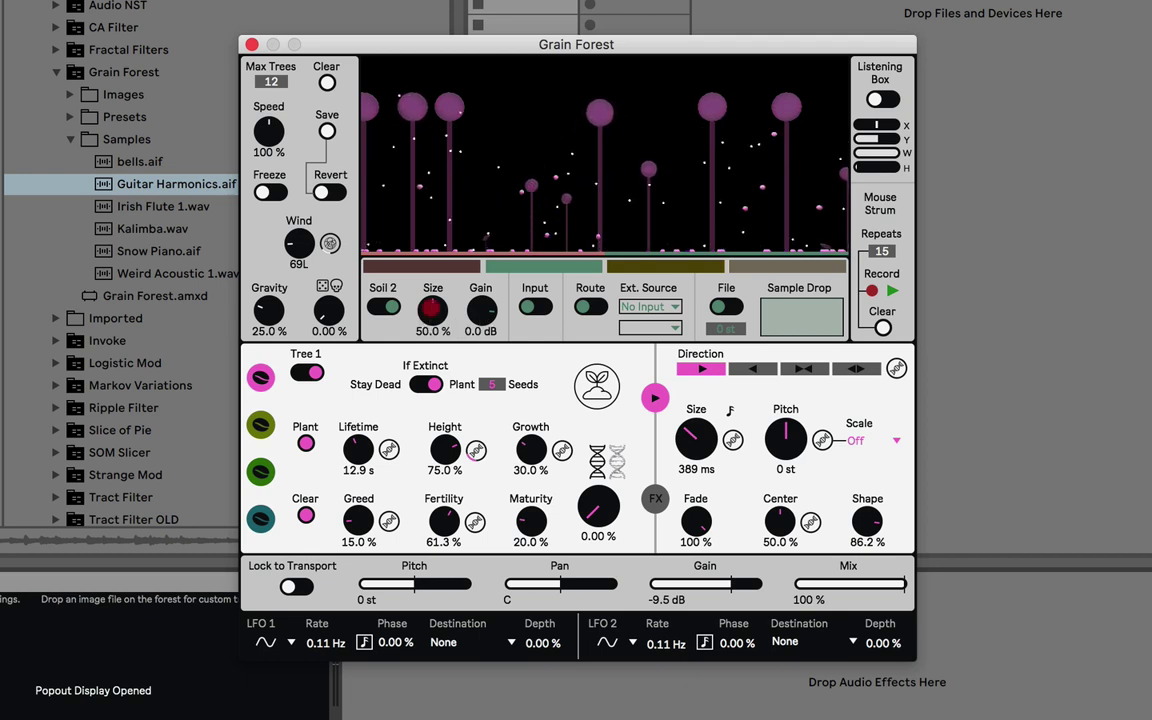
pyautogui.moveTo(432, 308); pyautogui.dragTo(432, 280)
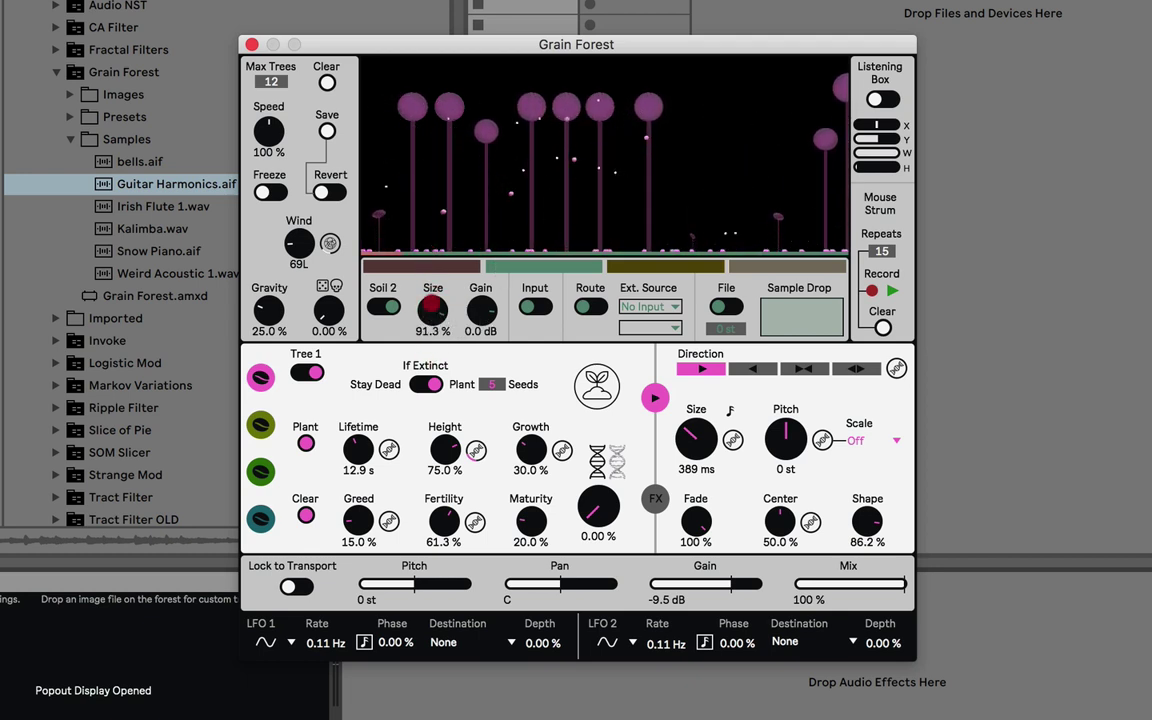
pyautogui.moveTo(431, 305); pyautogui.dragTo(425, 350)
pyautogui.moveTo(436, 289); pyautogui.dragTo(433, 309)
# Step: Enable Soil 3, try its size at 44.5%, and look through the settings of Soils 1, 2 and 3
pyautogui.click(620, 268)
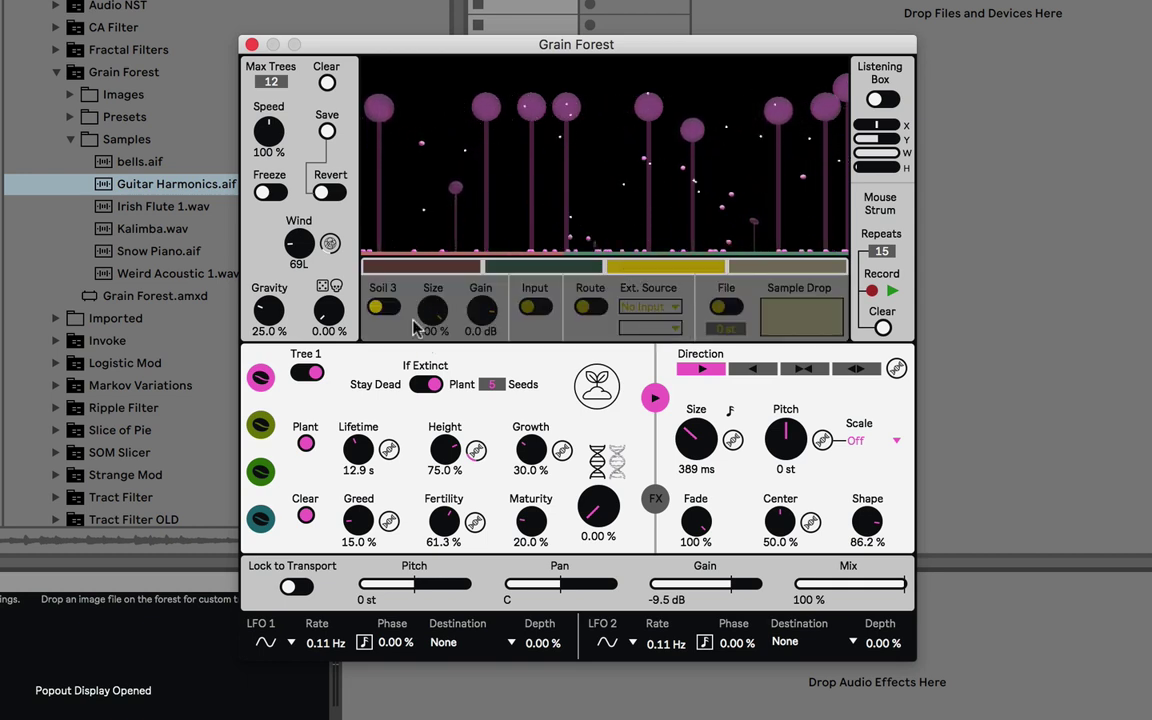
pyautogui.moveTo(432, 310)
pyautogui.mouseDown()
pyautogui.moveTo(432, 289)
pyautogui.moveTo(432, 303)
pyautogui.mouseUp()
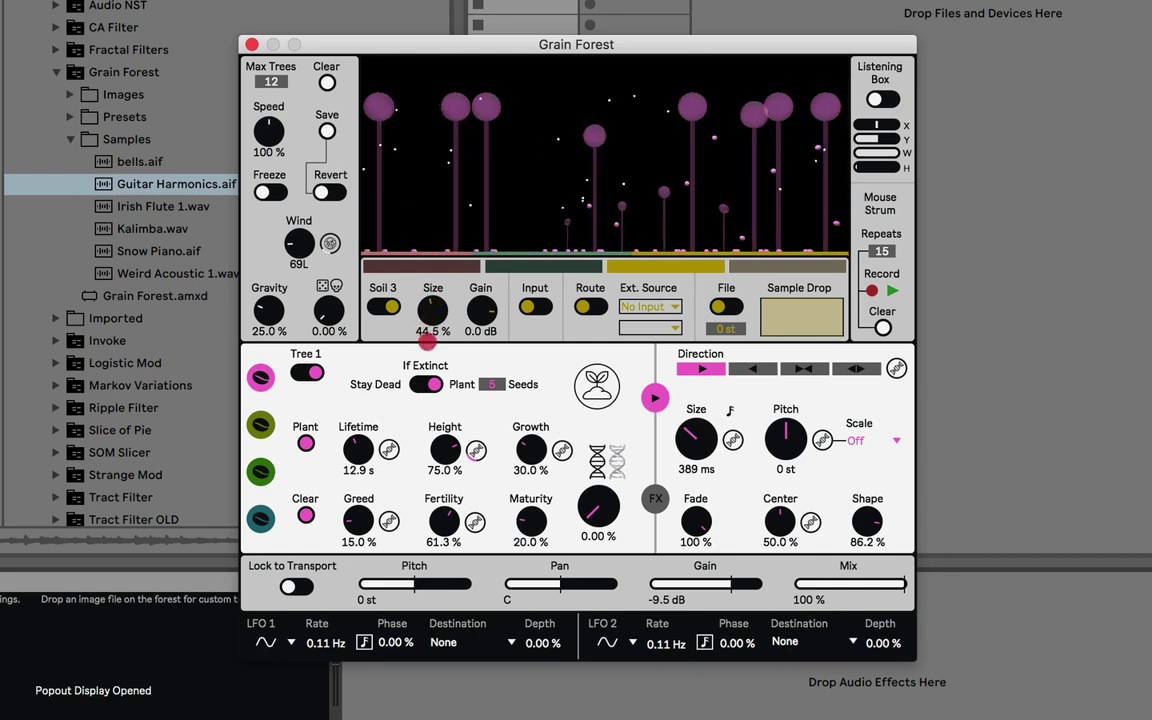
pyautogui.click(415, 266)
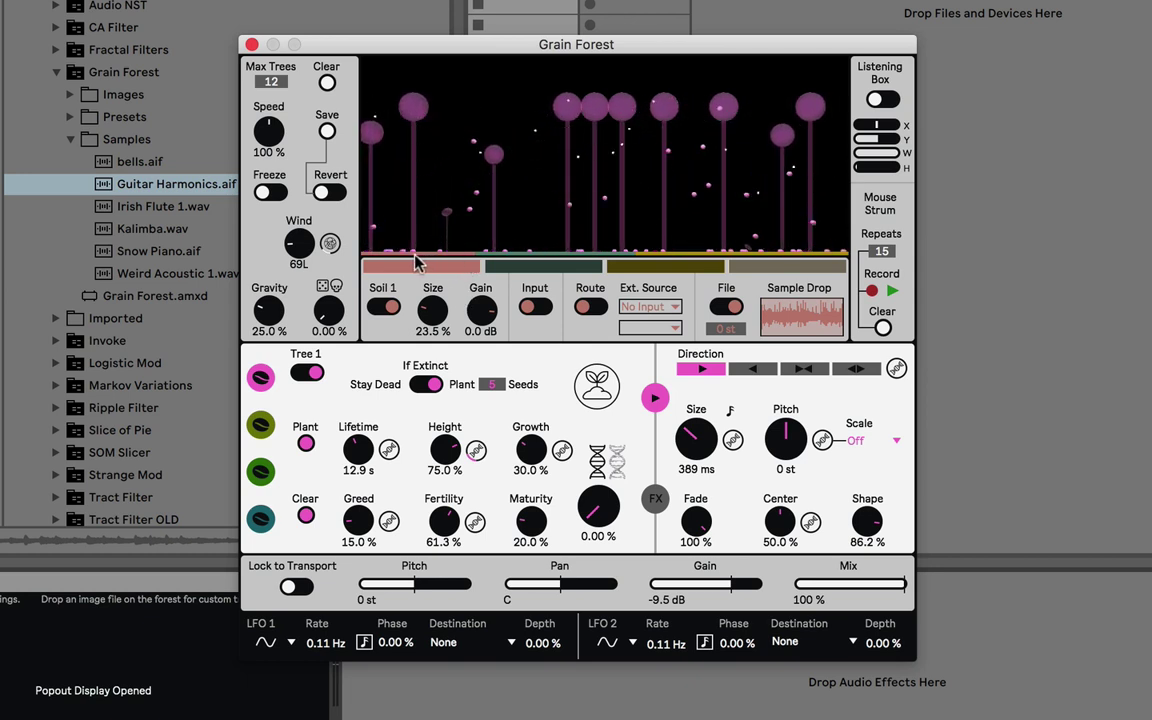
pyautogui.click(540, 266)
pyautogui.click(640, 266)
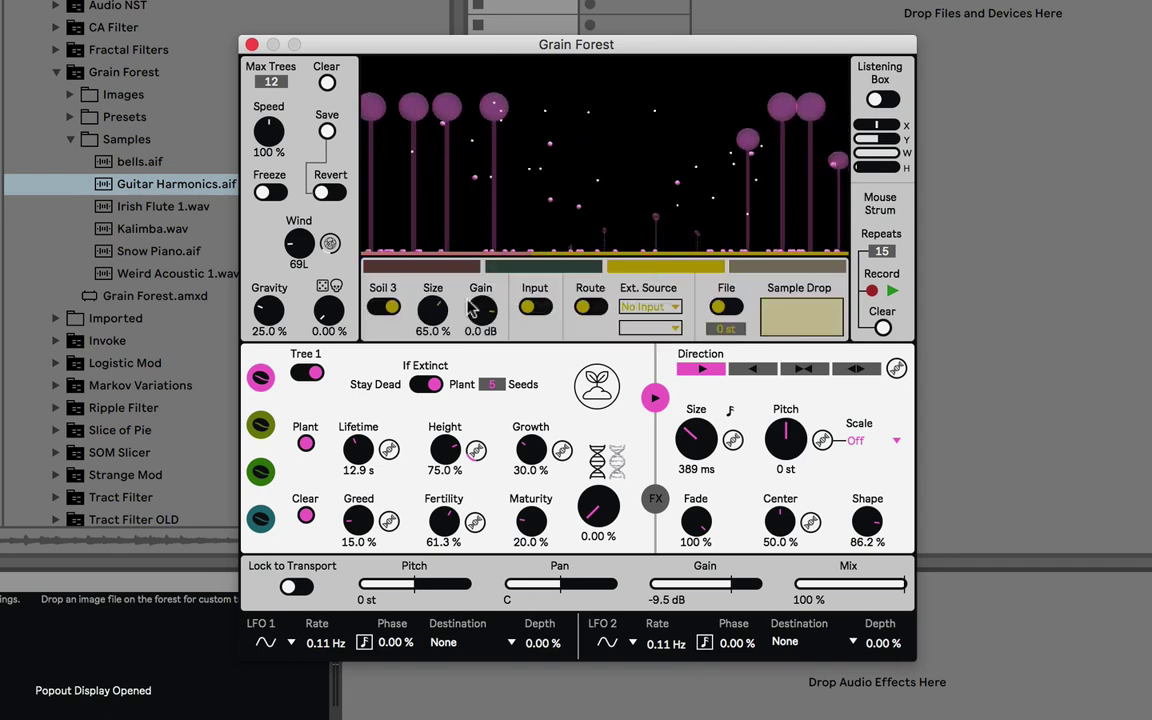
# Step: Return to Soil 1's settings and toggle the soil off and back on
pyautogui.click(406, 270)
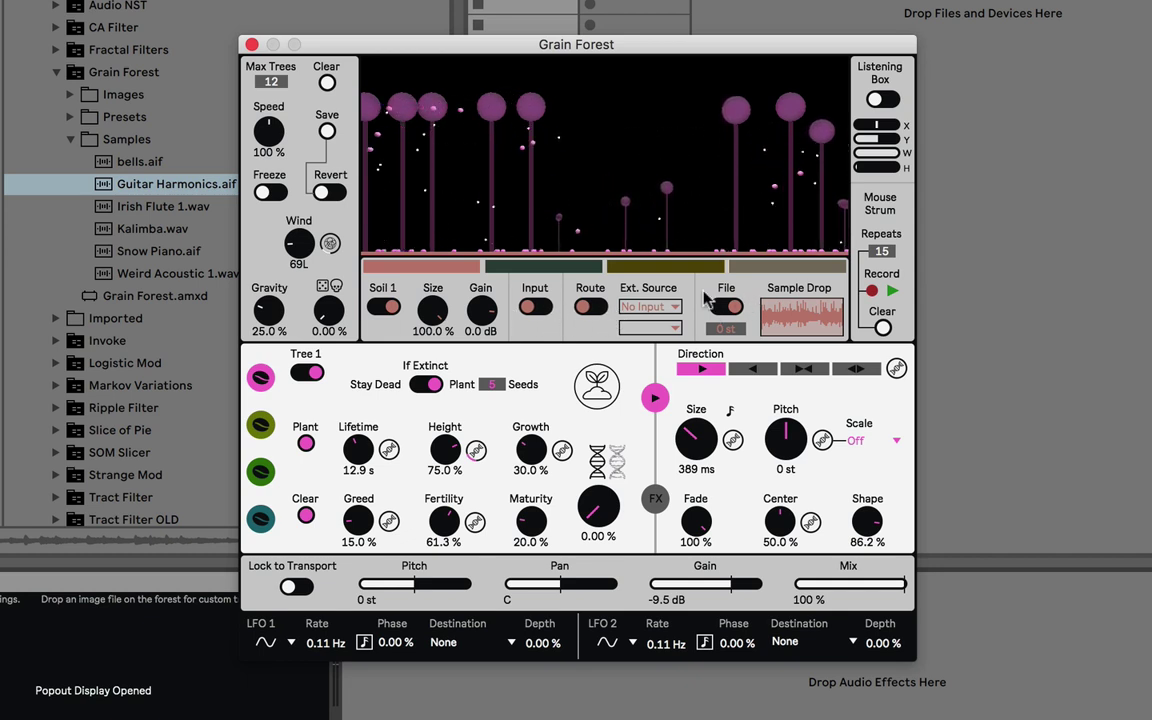
pyautogui.click(395, 308)
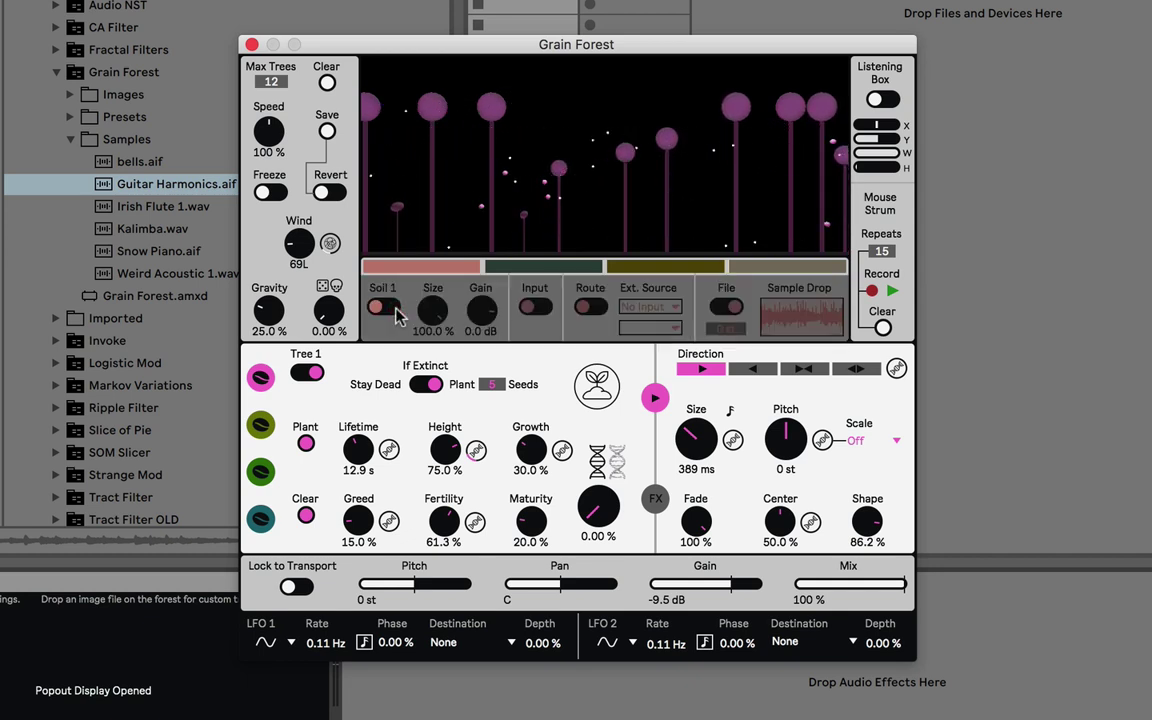
pyautogui.click(392, 308)
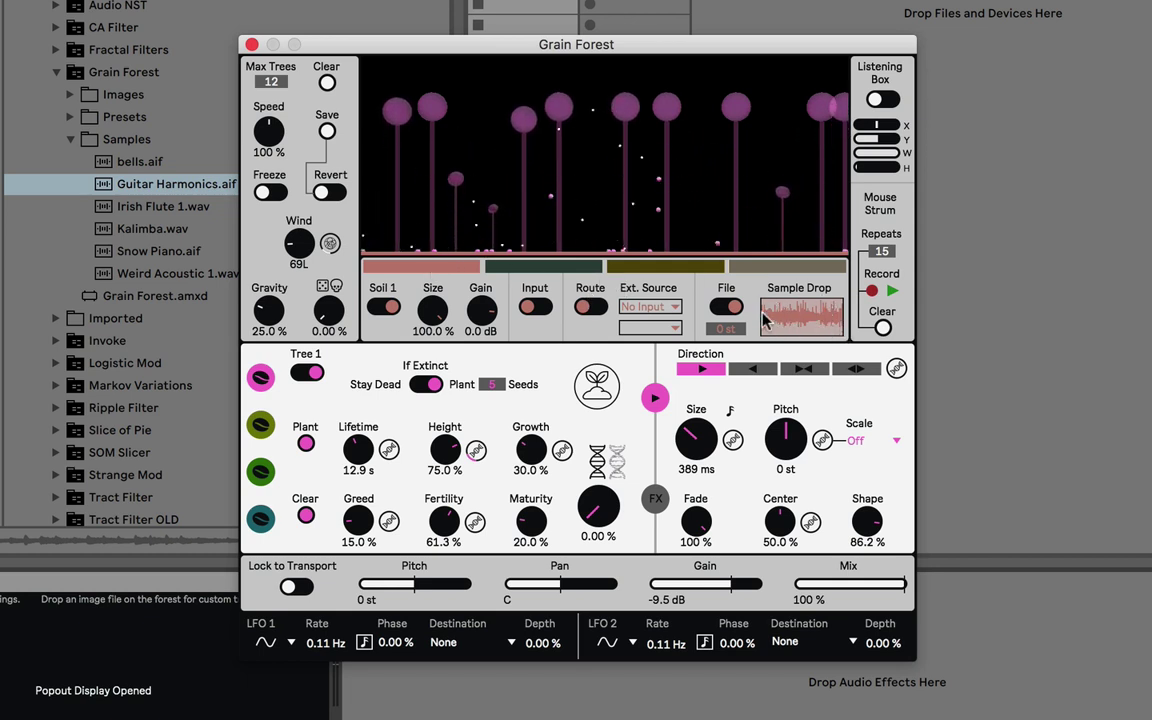
# Step: Select a section in the middle of Soil 1's guitar sample and turn on the listening box
pyautogui.click(797, 322)
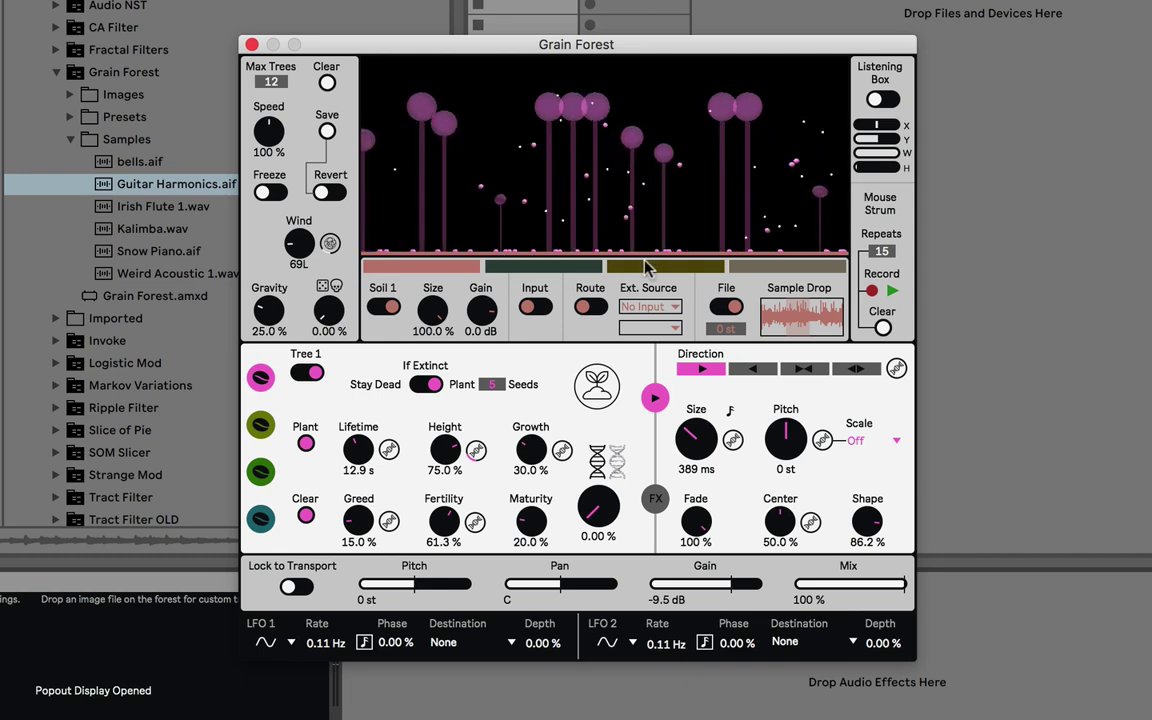
pyautogui.click(884, 100)
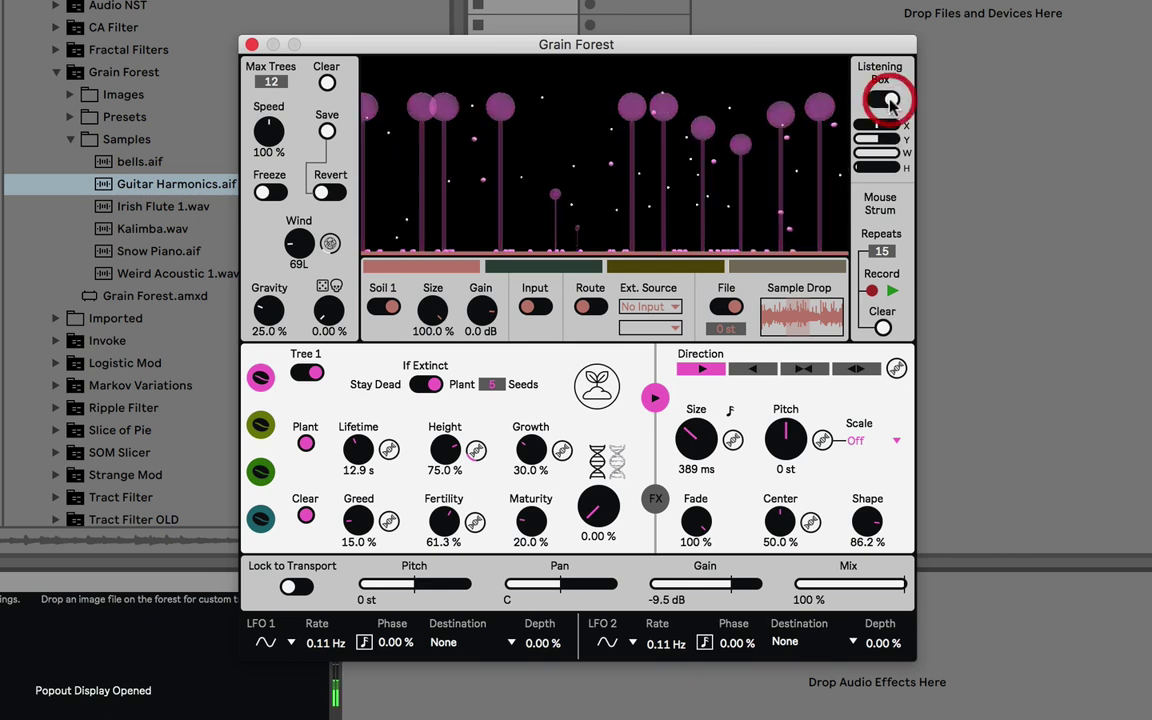
# Step: Limit the forest to 1 tree and shorten the grains to 122 ms with a shape of 52.4%
pyautogui.moveTo(270, 81); pyautogui.dragTo(270, 130)
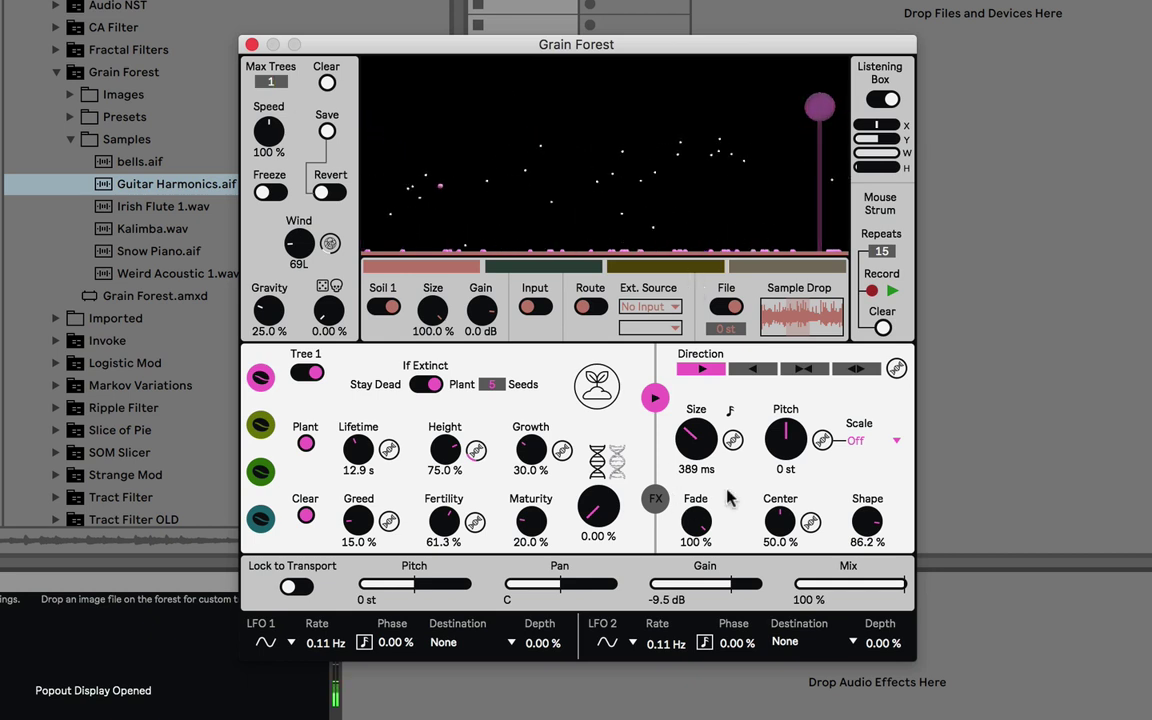
pyautogui.moveTo(703, 450); pyautogui.dragTo(703, 480)
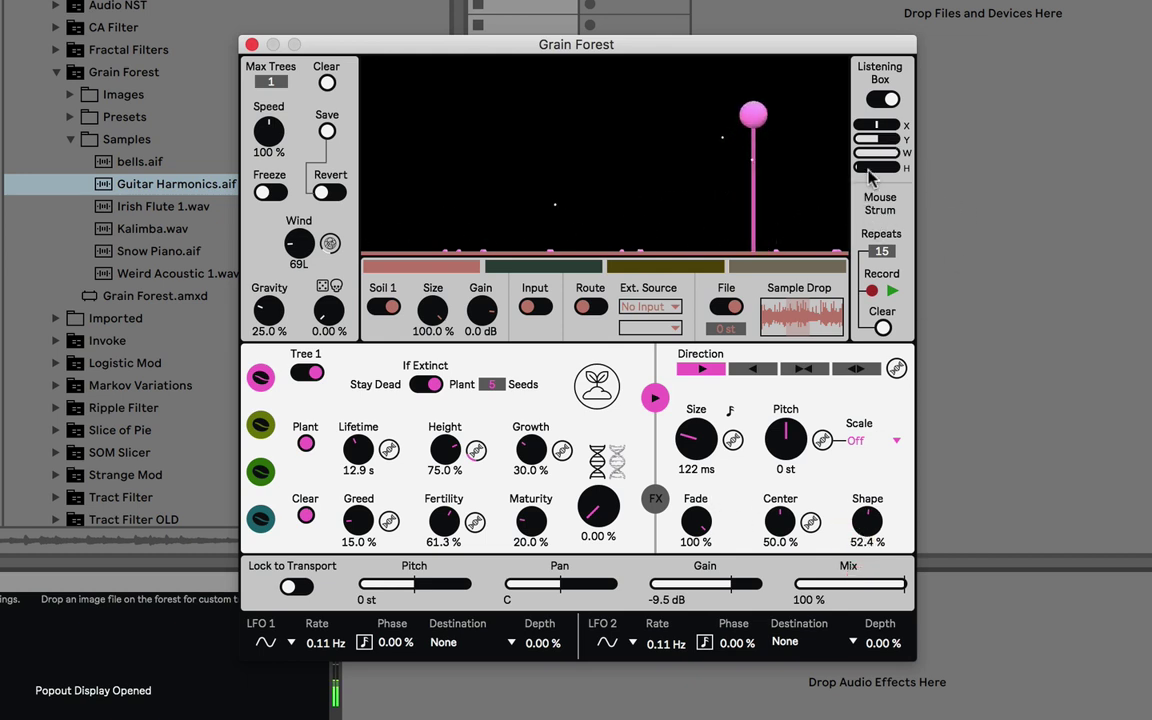
# Step: Move the thin listening box up and down the single tree, with tree lifetime at 31.0 s and output gain adjusted to -16 dB
pyautogui.click(883, 99)
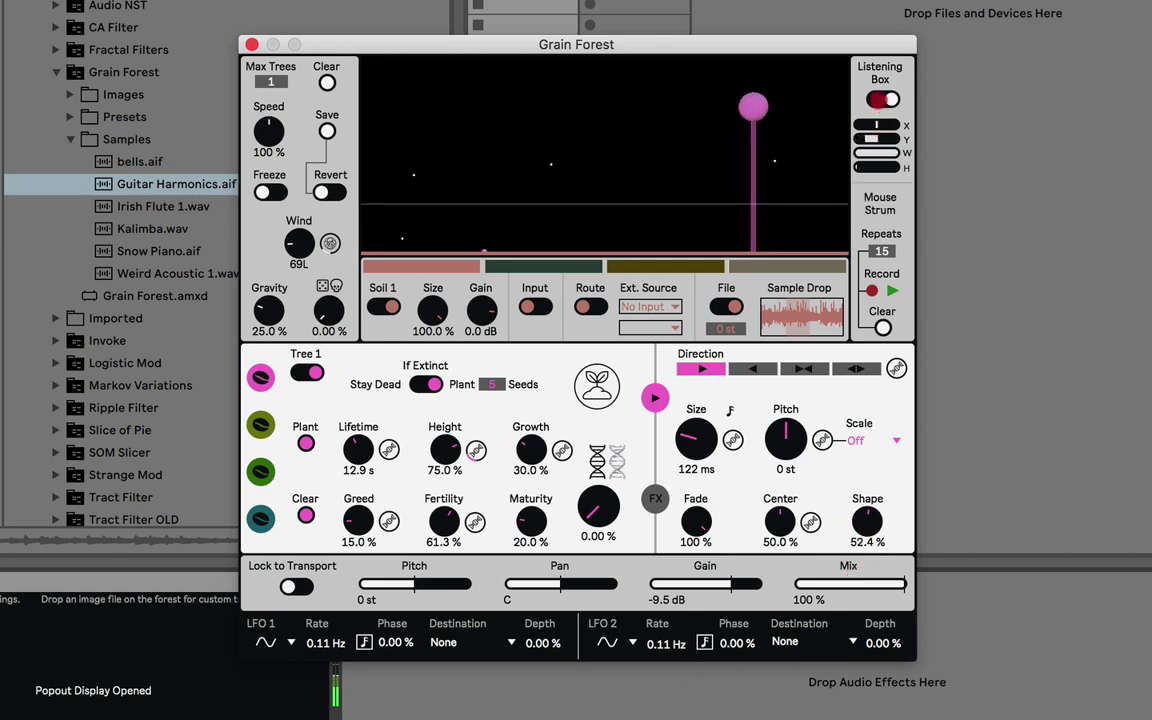
pyautogui.click(890, 135)
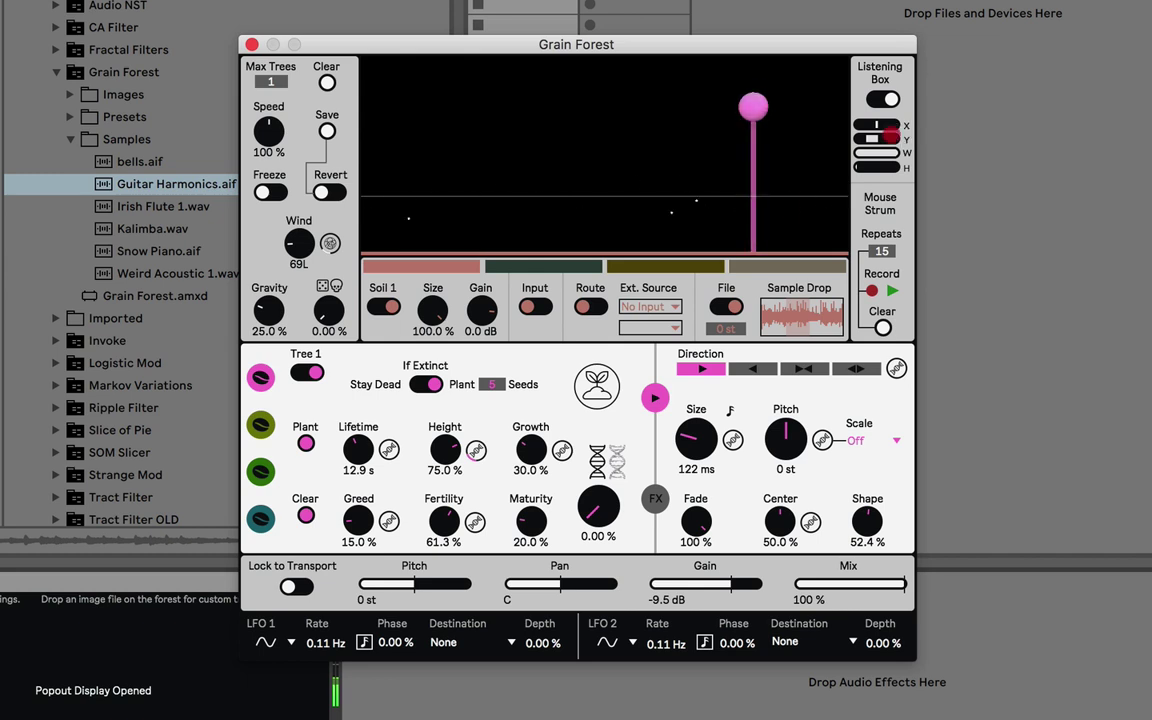
pyautogui.moveTo(890, 135); pyautogui.dragTo(740, 177)
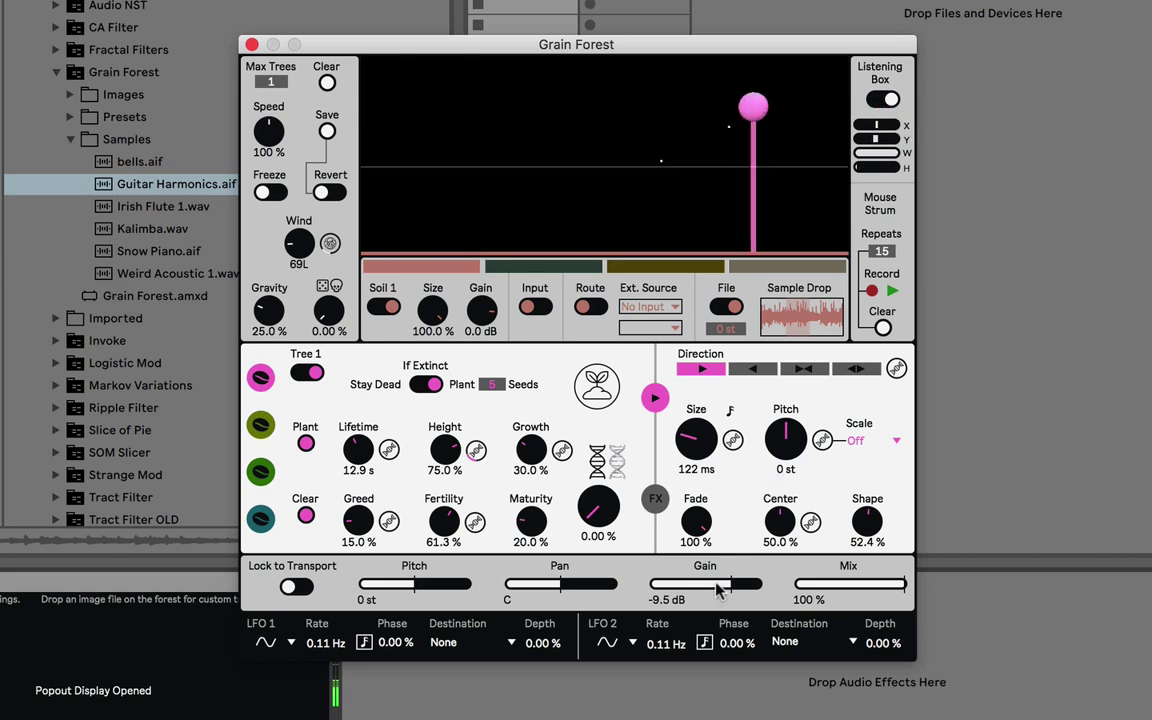
pyautogui.moveTo(727, 585); pyautogui.dragTo(745, 588)
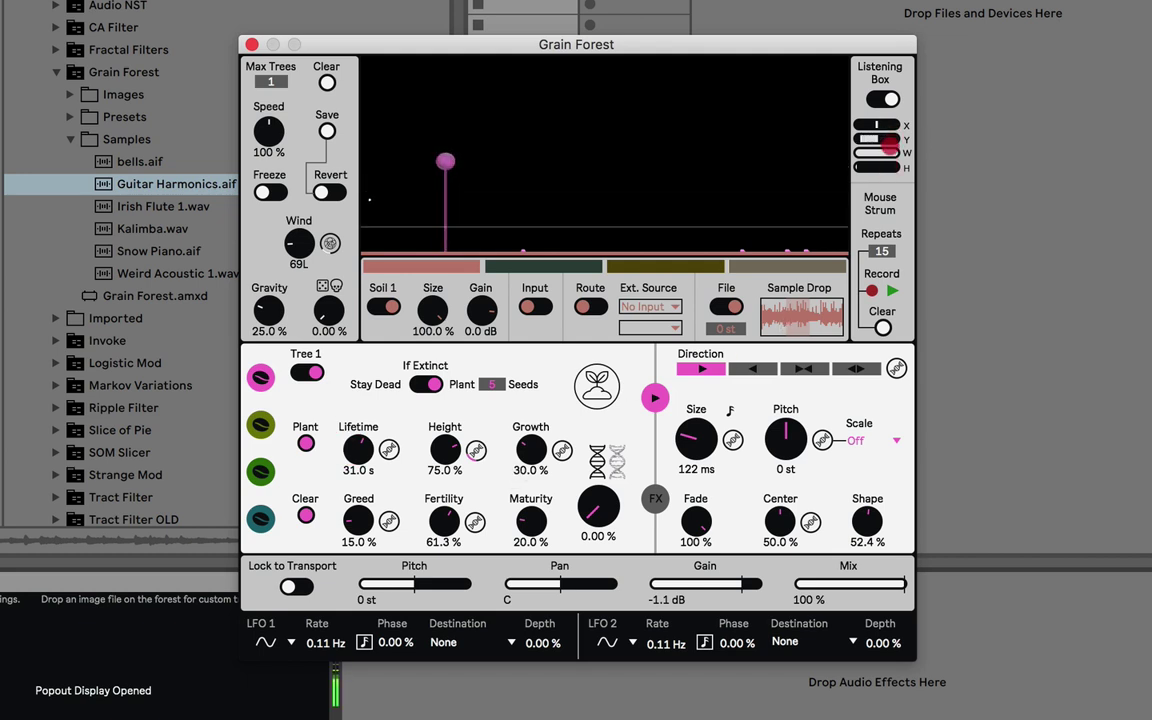
pyautogui.click(884, 99)
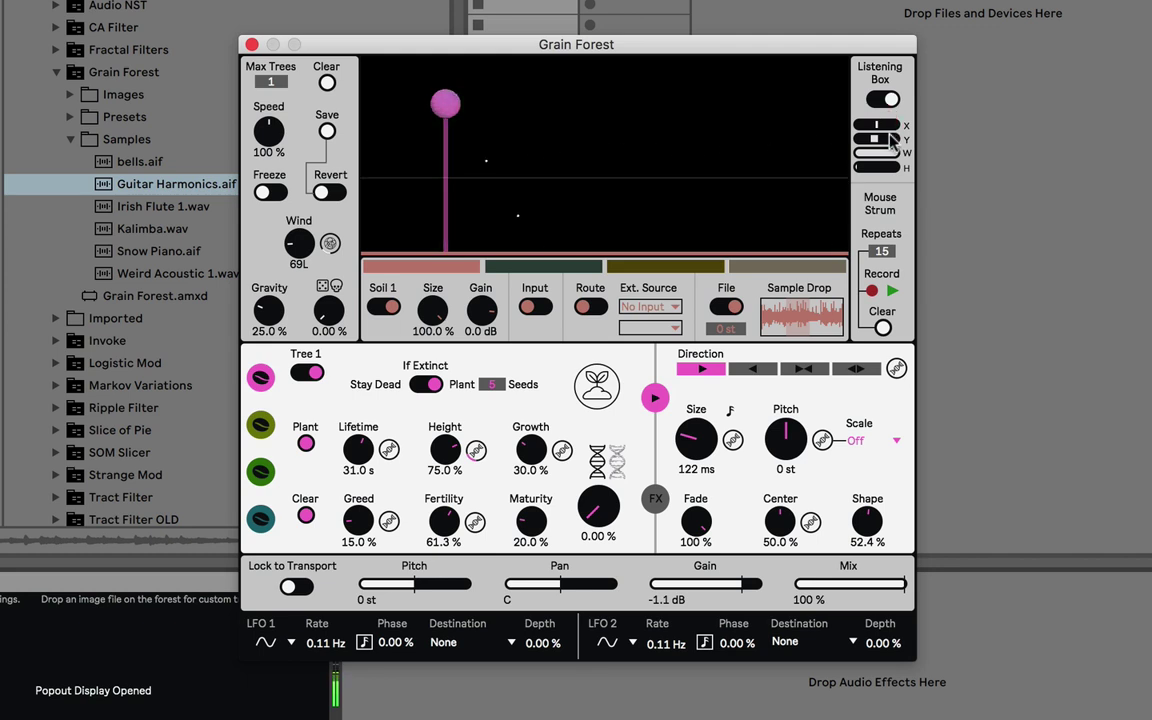
pyautogui.moveTo(745, 584); pyautogui.dragTo(722, 584)
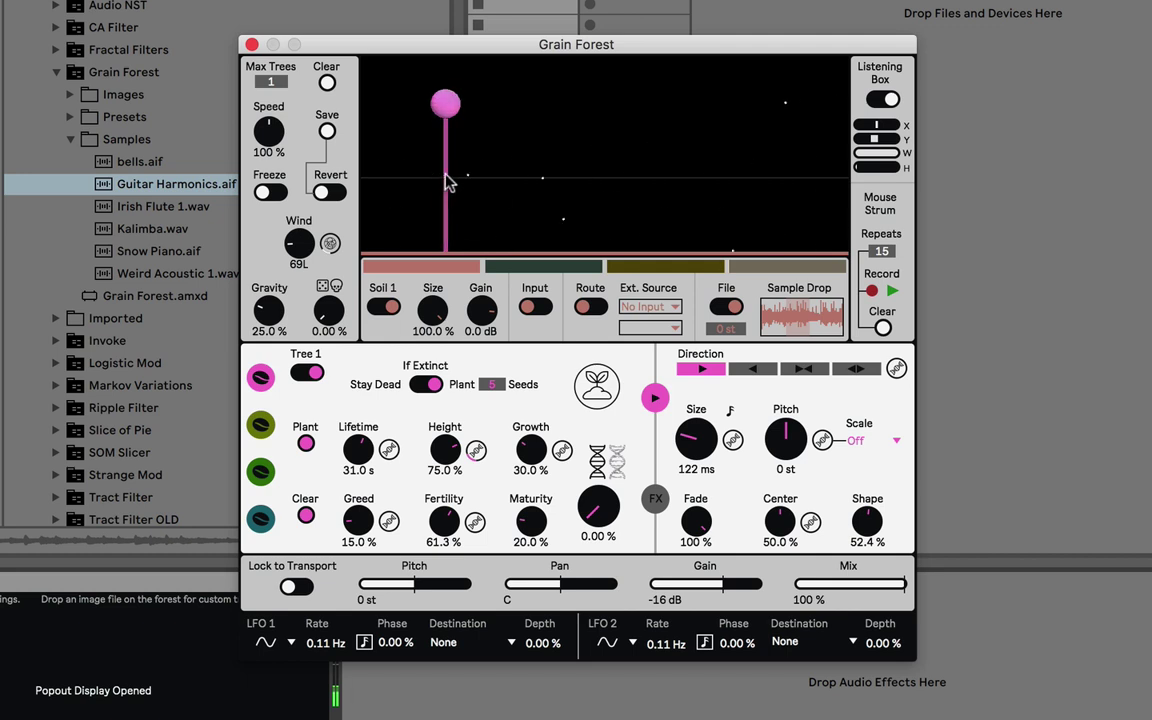
# Step: Try several heights and vertical positions for the listening box, and return it to a thin strip at ground level
pyautogui.click(881, 168)
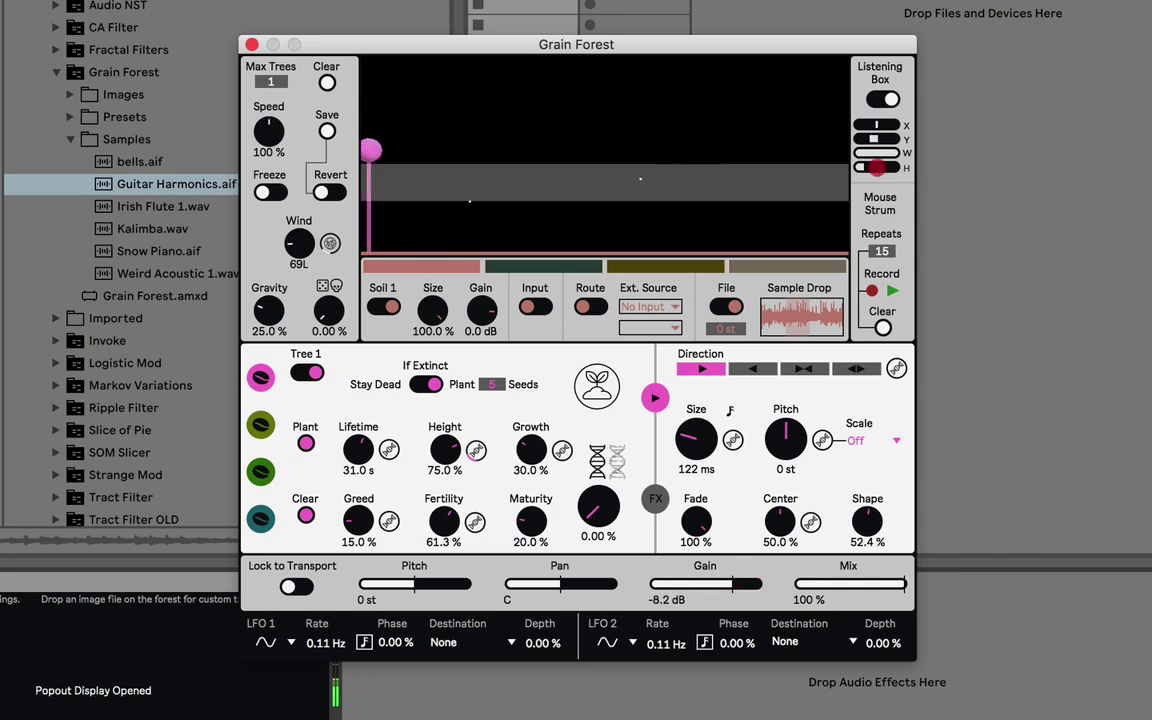
pyautogui.moveTo(883, 170); pyautogui.dragTo(879, 175)
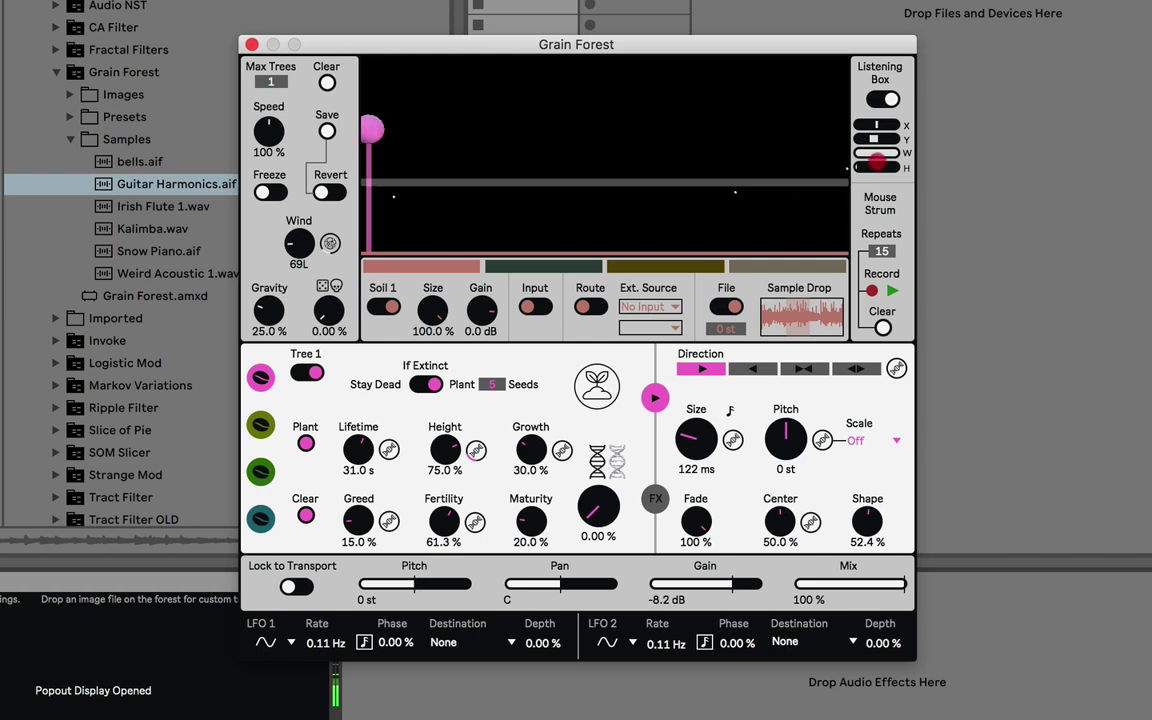
pyautogui.moveTo(877, 168); pyautogui.dragTo(877, 152)
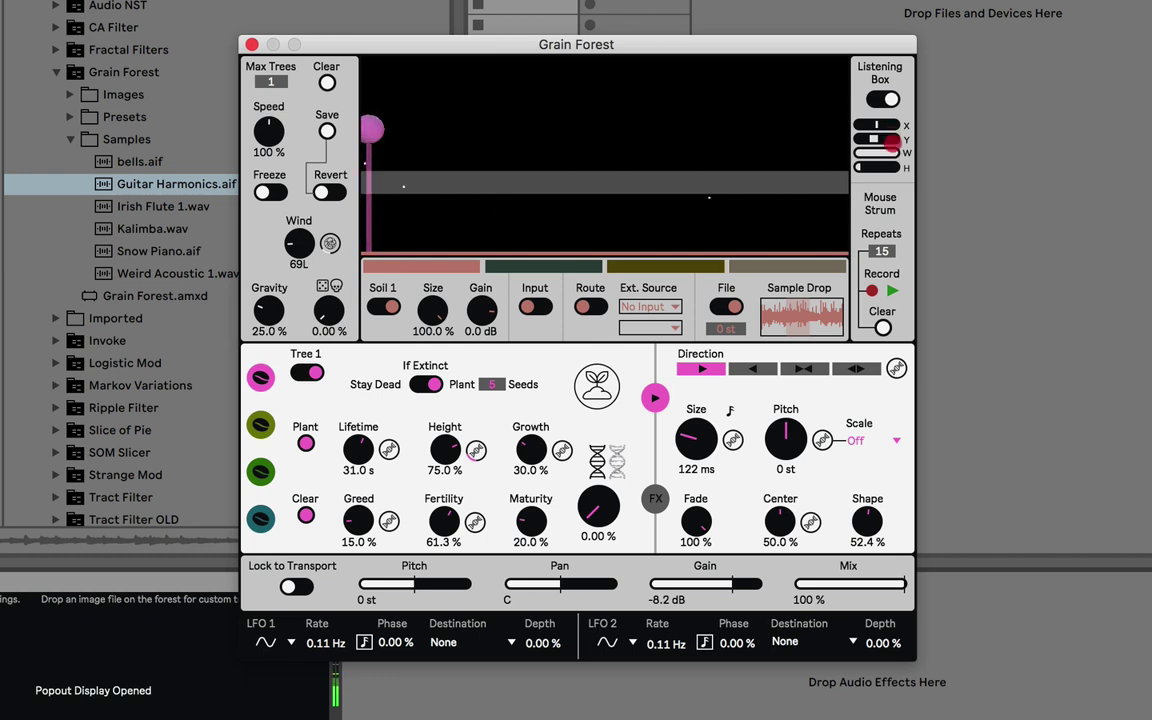
pyautogui.click(880, 139)
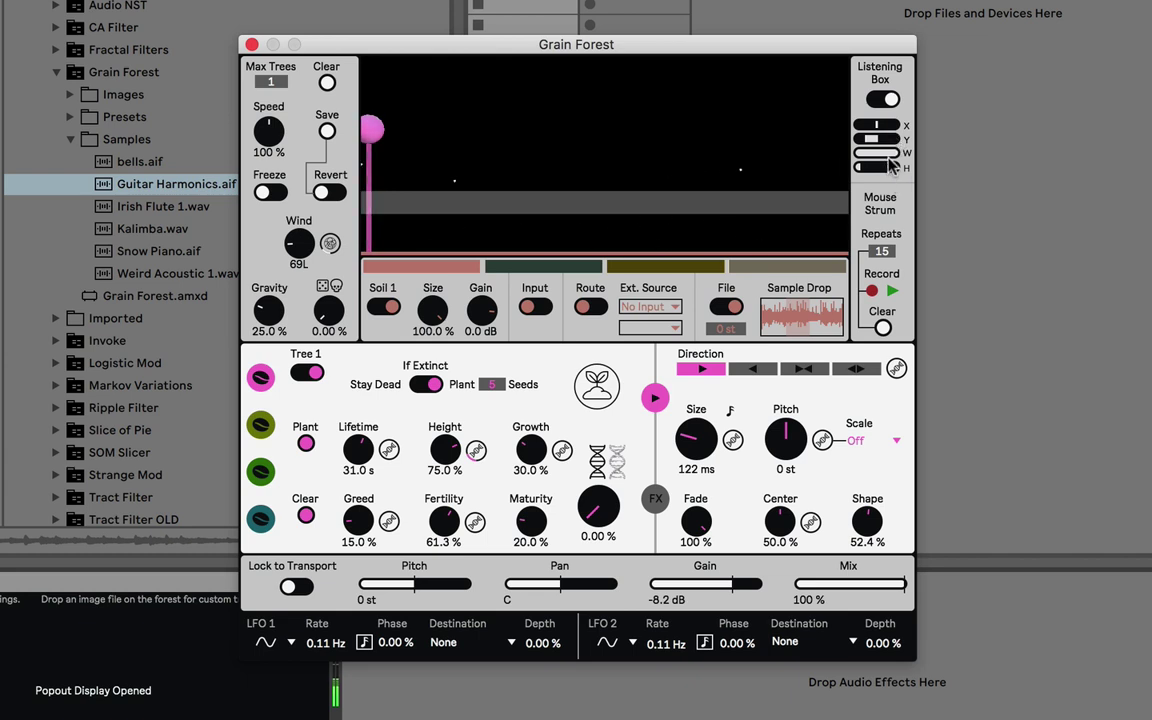
pyautogui.moveTo(890, 169); pyautogui.dragTo(862, 168)
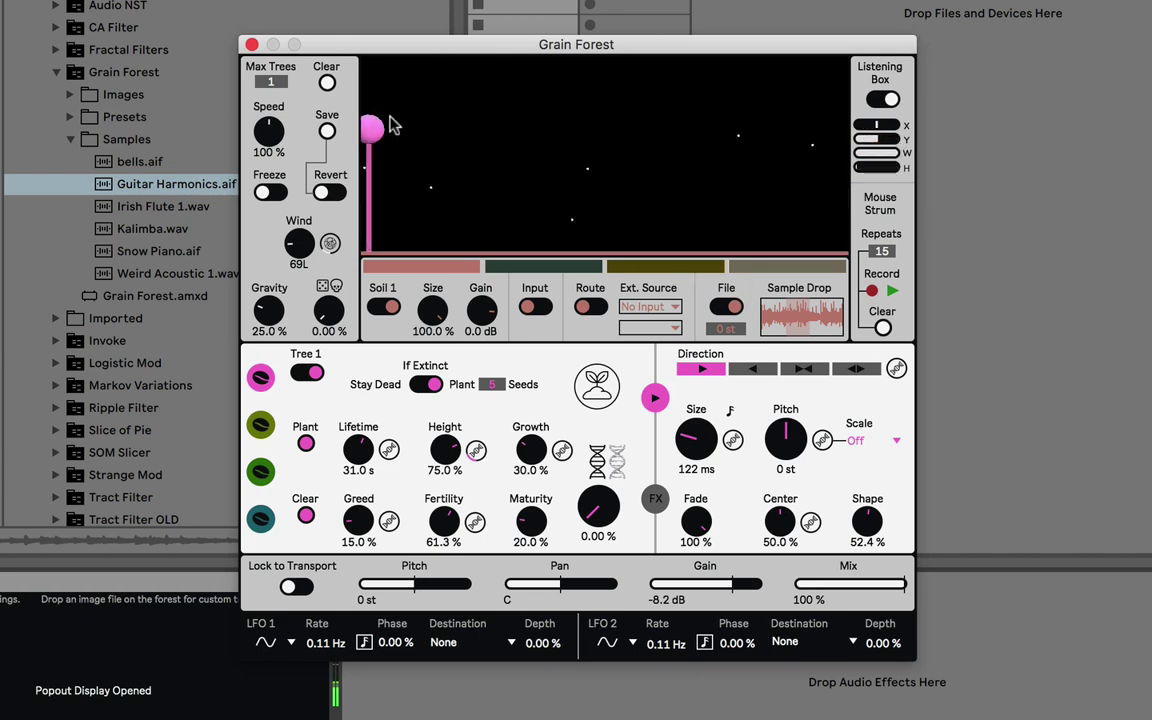
# Step: Raise the maximum to 7 trees, with a grain size of 86.5 ms and output gain at -20 dB
pyautogui.moveTo(268, 81)
pyautogui.mouseDown()
pyautogui.moveTo(269, 50)
pyautogui.moveTo(269, 72)
pyautogui.mouseUp()
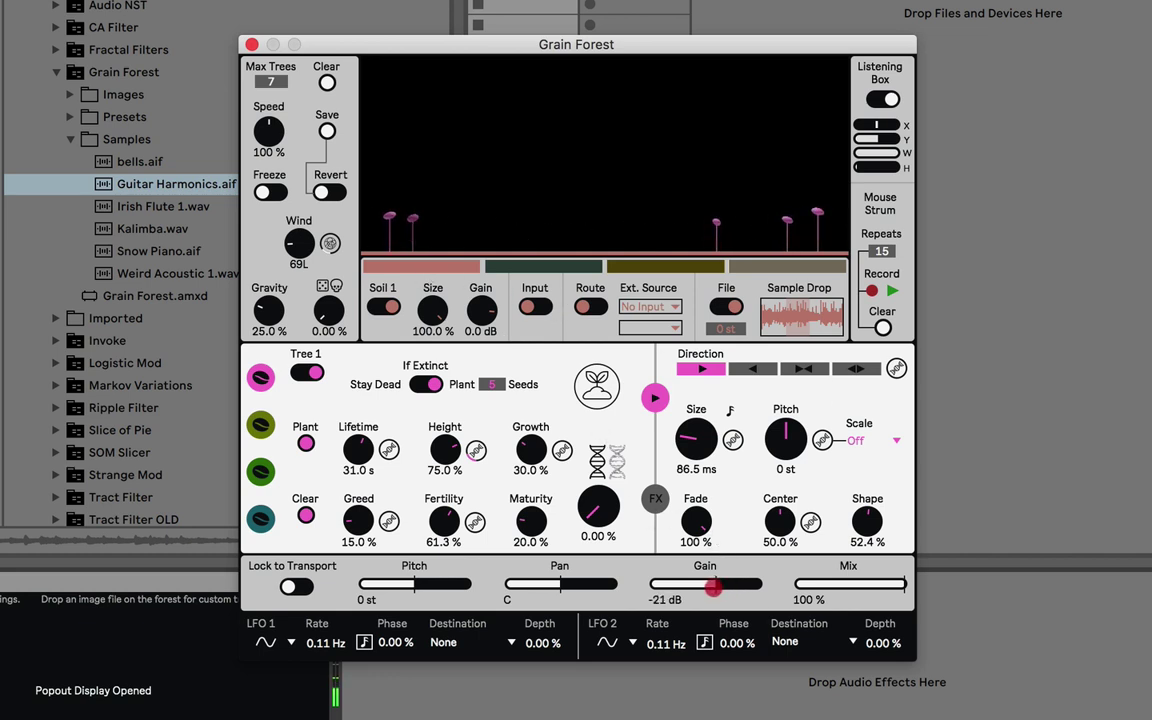
pyautogui.moveTo(712, 589); pyautogui.dragTo(720, 592)
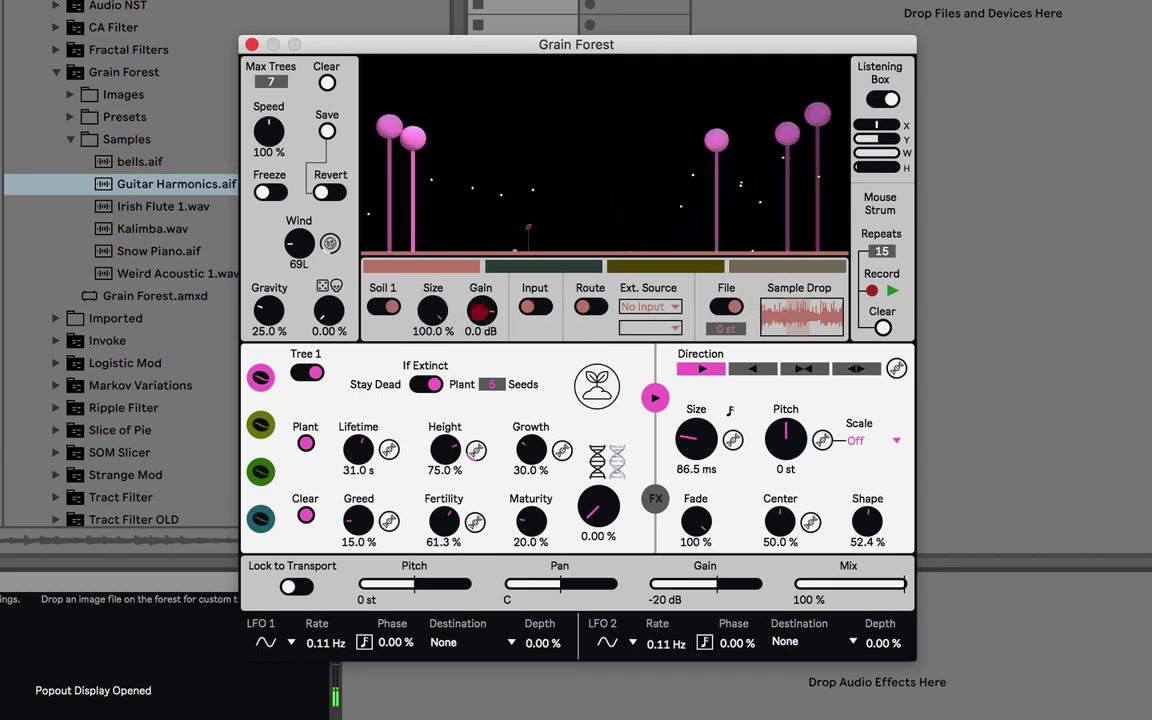
# Step: Set Soil 1's gain to 0.6 dB and try its size control, leaving it at 100%
pyautogui.moveTo(481, 319); pyautogui.dragTo(481, 317)
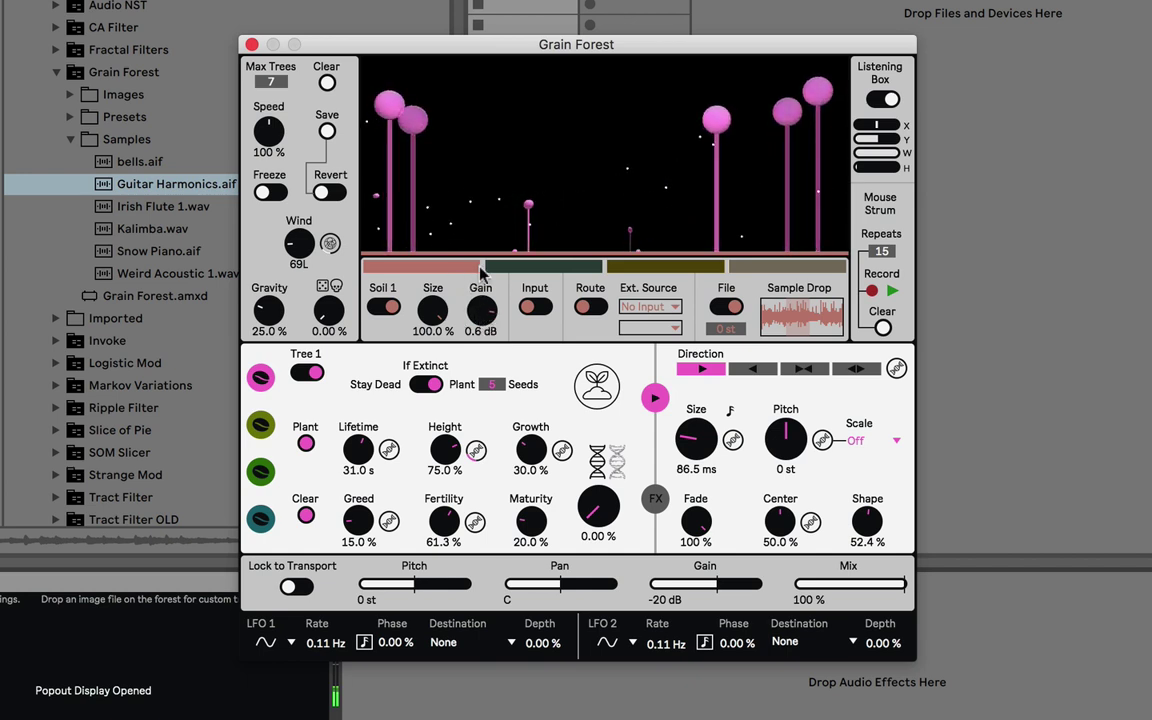
pyautogui.click(432, 311)
pyautogui.moveTo(432, 311); pyautogui.dragTo(406, 322)
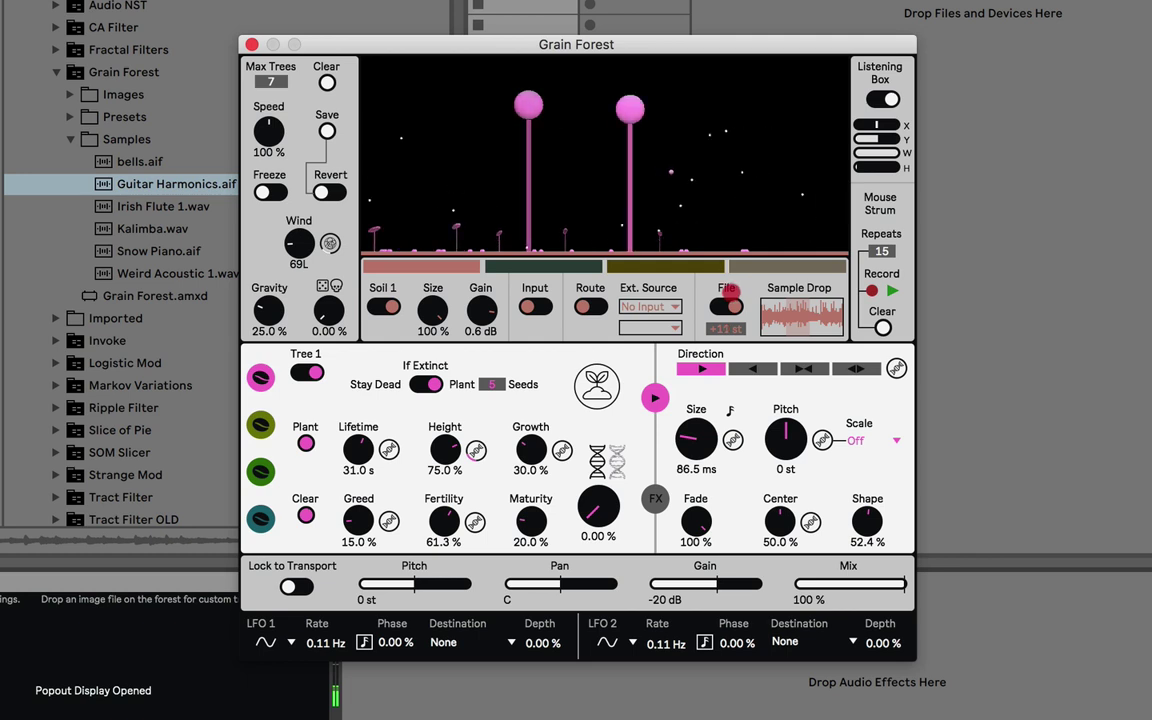
# Step: Try transposing Soil 1's sample file up to +13 st, return it to 0 st, and set the output gain to -19 dB
pyautogui.moveTo(725, 328); pyautogui.dragTo(725, 320)
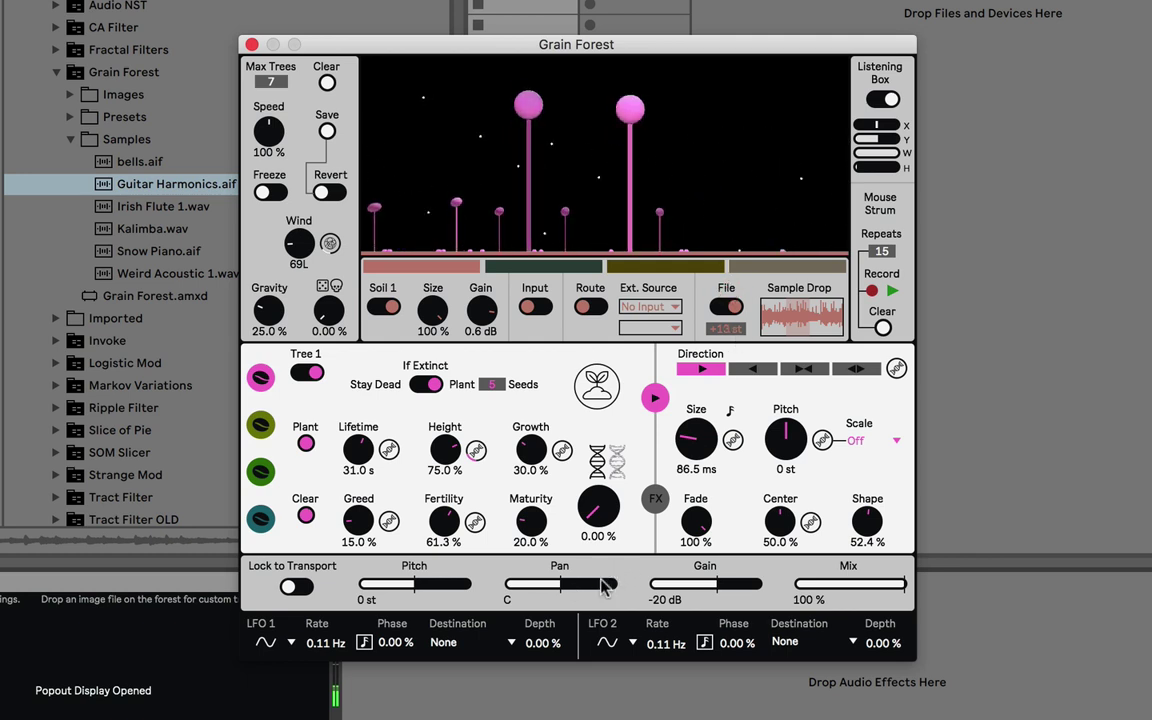
pyautogui.moveTo(718, 584); pyautogui.dragTo(740, 583)
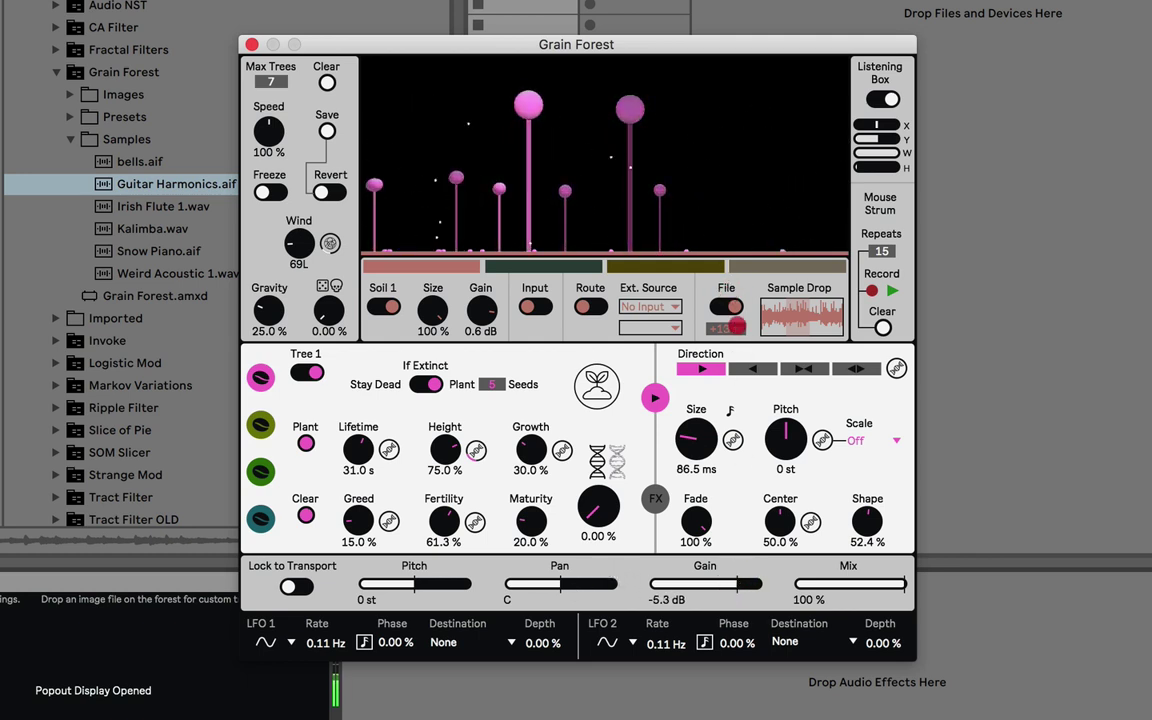
pyautogui.moveTo(727, 327); pyautogui.dragTo(733, 370)
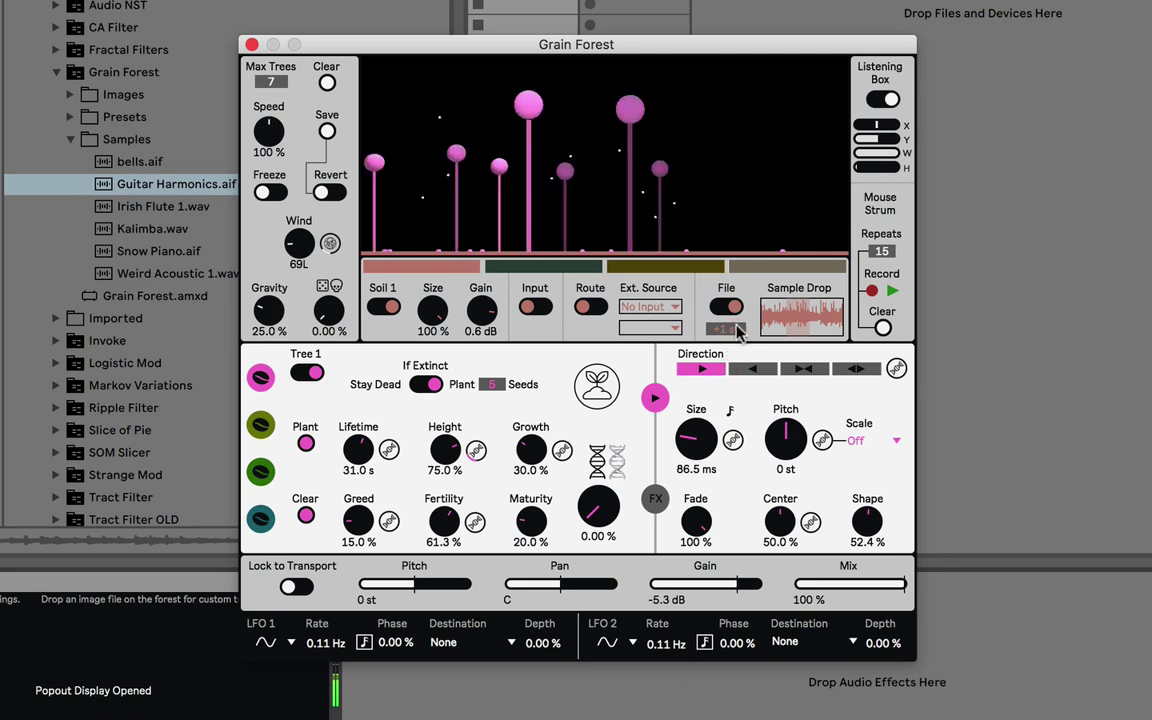
pyautogui.moveTo(717, 594)
pyautogui.mouseDown()
pyautogui.moveTo(705, 594)
pyautogui.moveTo(725, 586)
pyautogui.mouseUp()
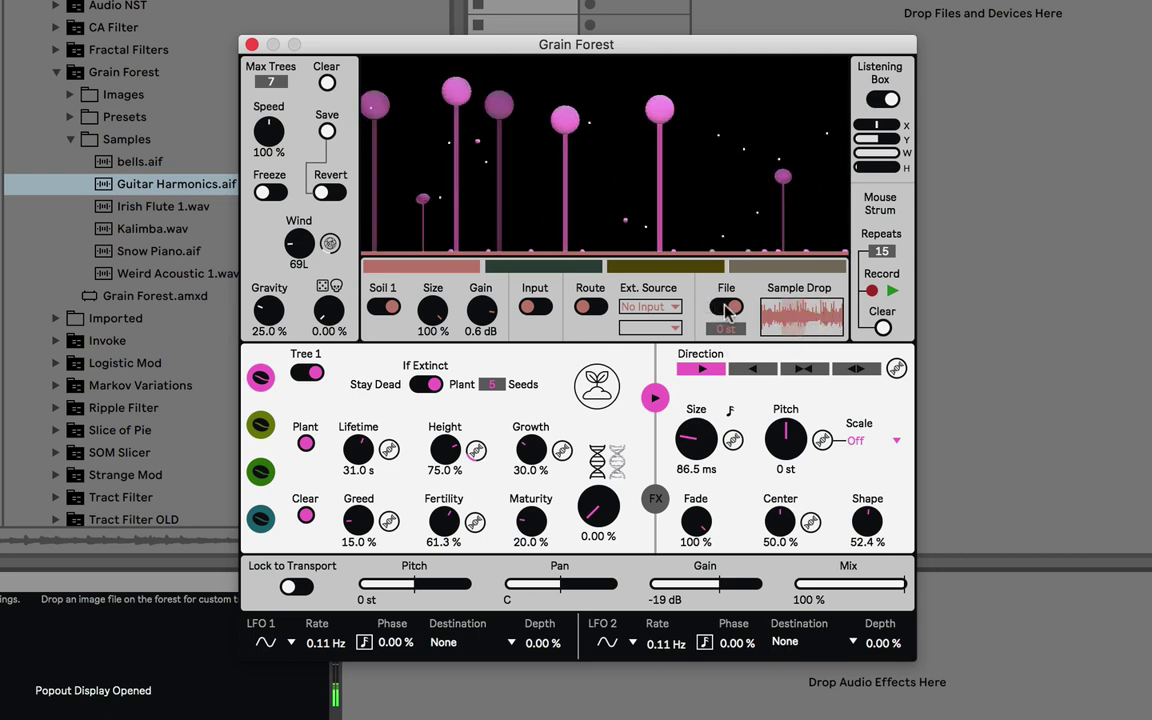
# Step: Switch Soil 1 from its sample file to routed audio, with Voice as the external source
pyautogui.click(548, 306)
pyautogui.click(726, 308)
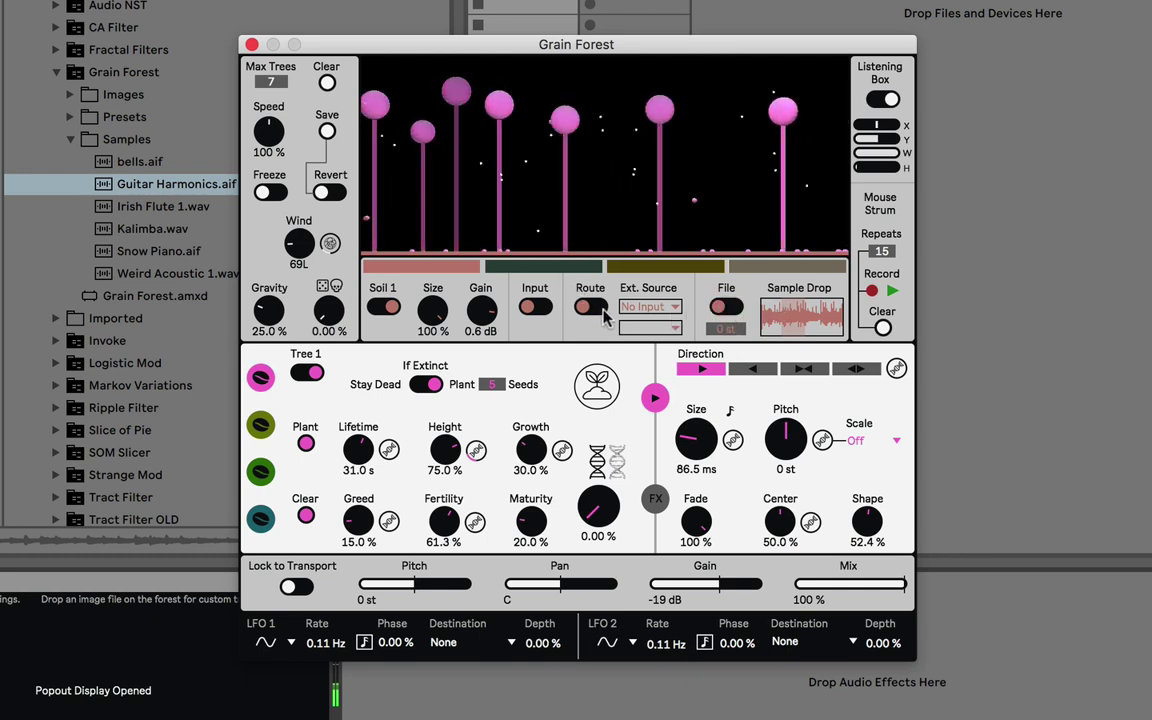
pyautogui.click(673, 308)
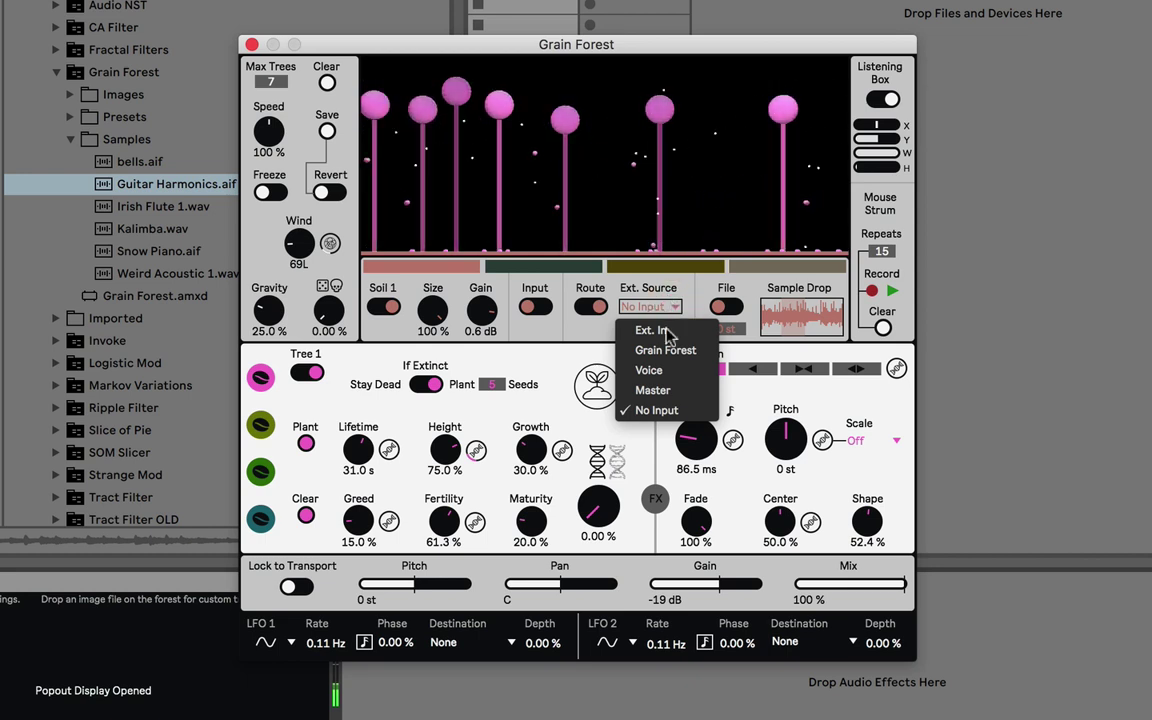
pyautogui.click(655, 370)
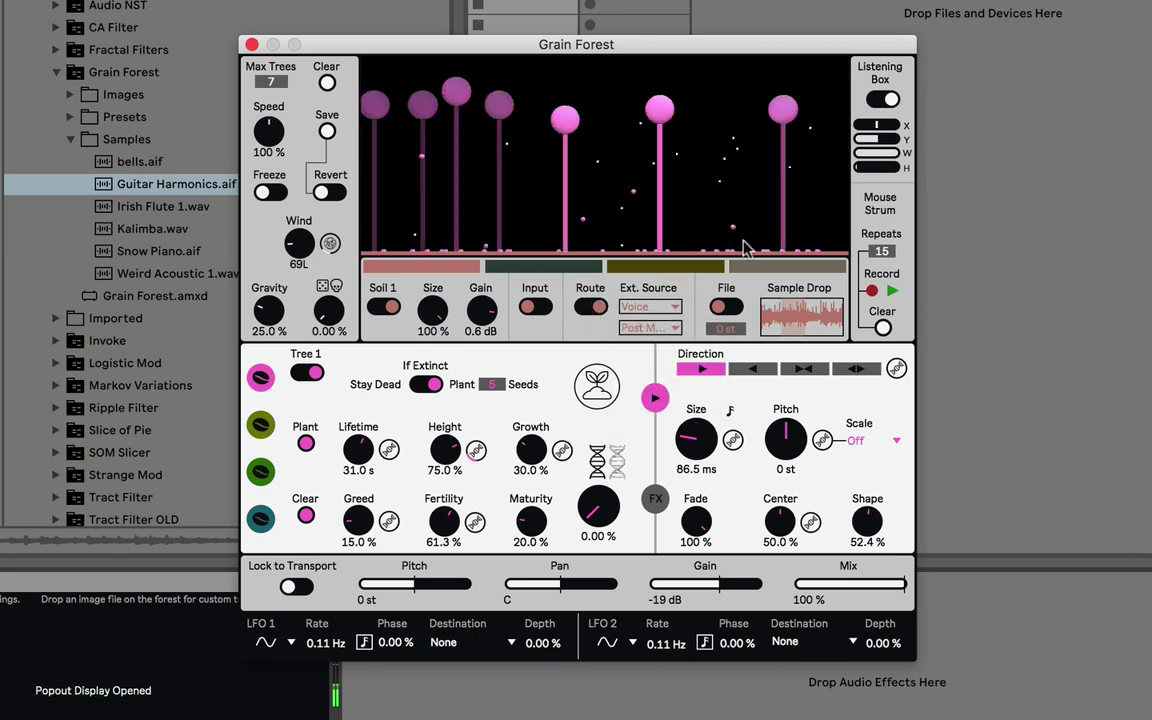
# Step: Clear the forest so it regrows and lower the output gain to -24 dB
pyautogui.click(328, 83)
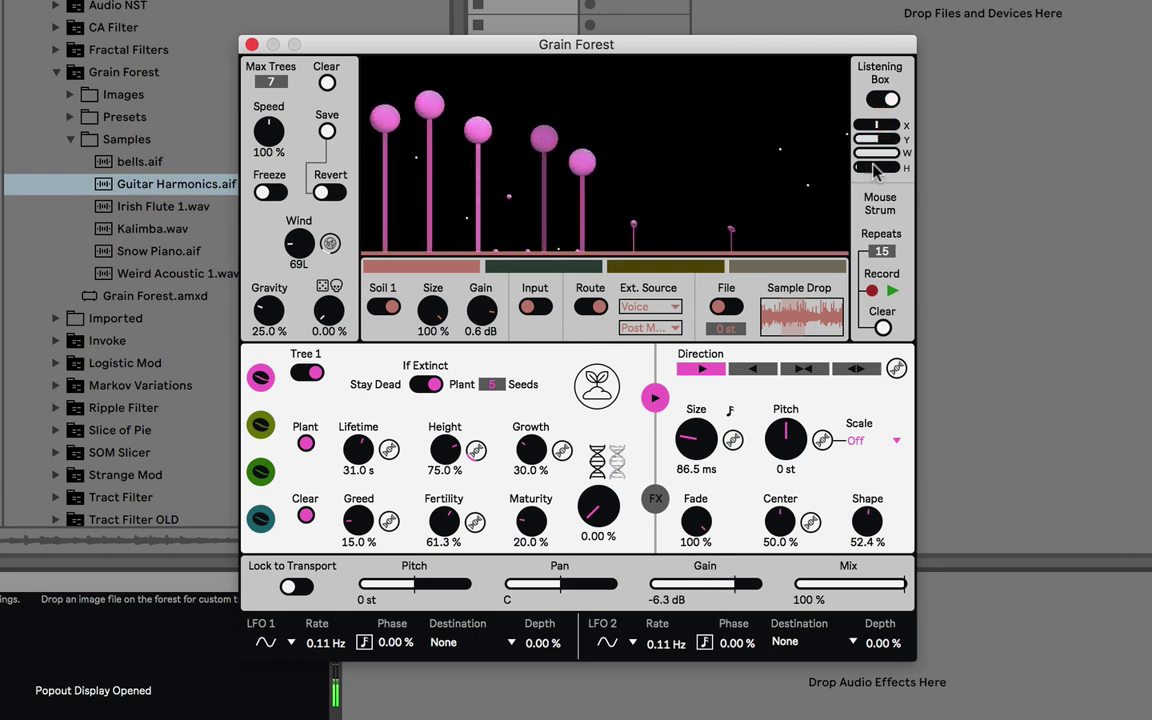
pyautogui.moveTo(736, 585); pyautogui.dragTo(715, 587)
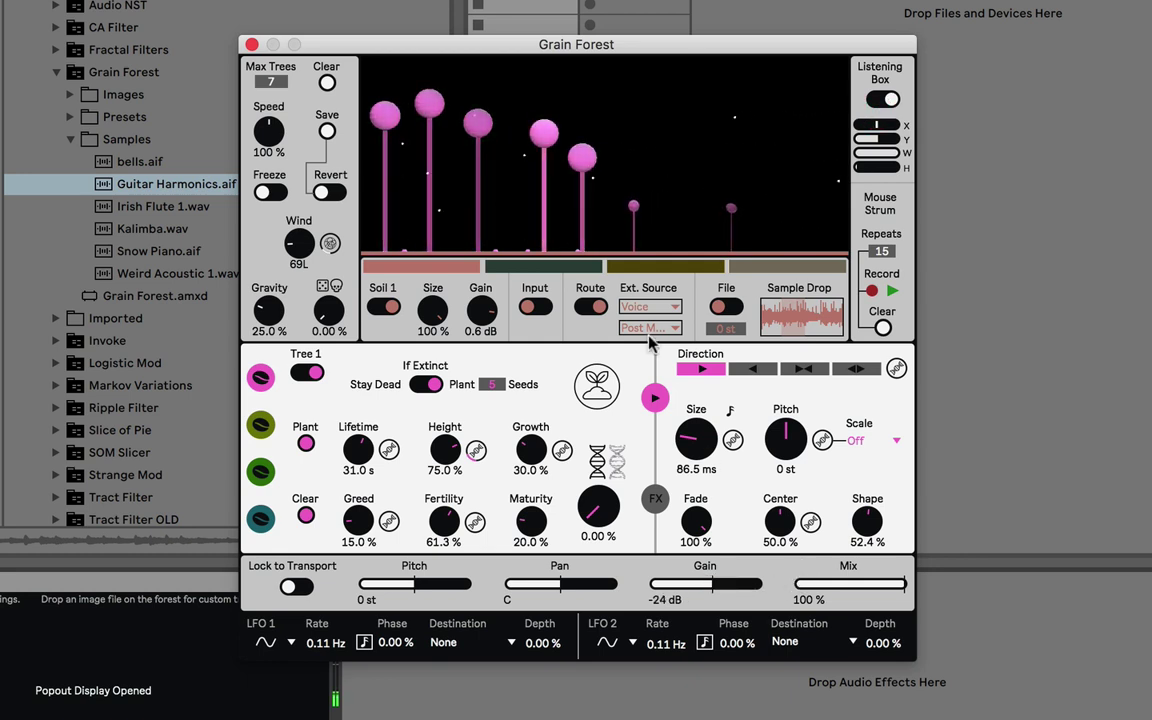
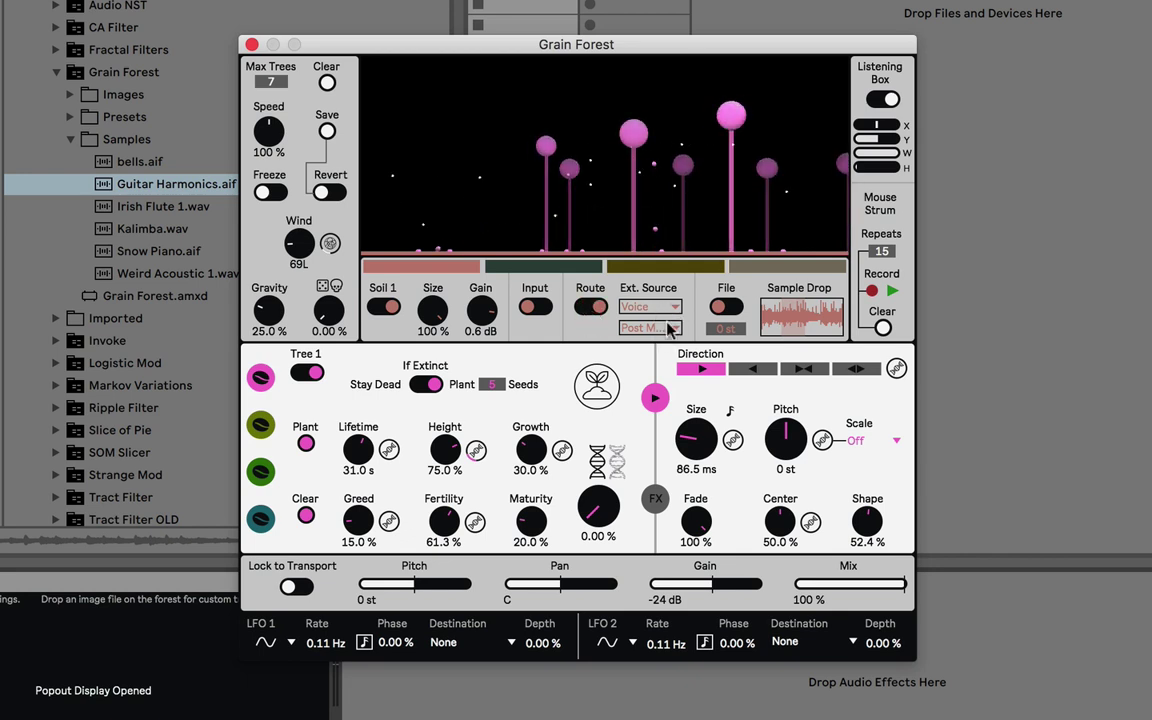
# Step: Turn off Soil 1's routing, set its external source to Ext. In, and re-enable the sample file
pyautogui.click(650, 307)
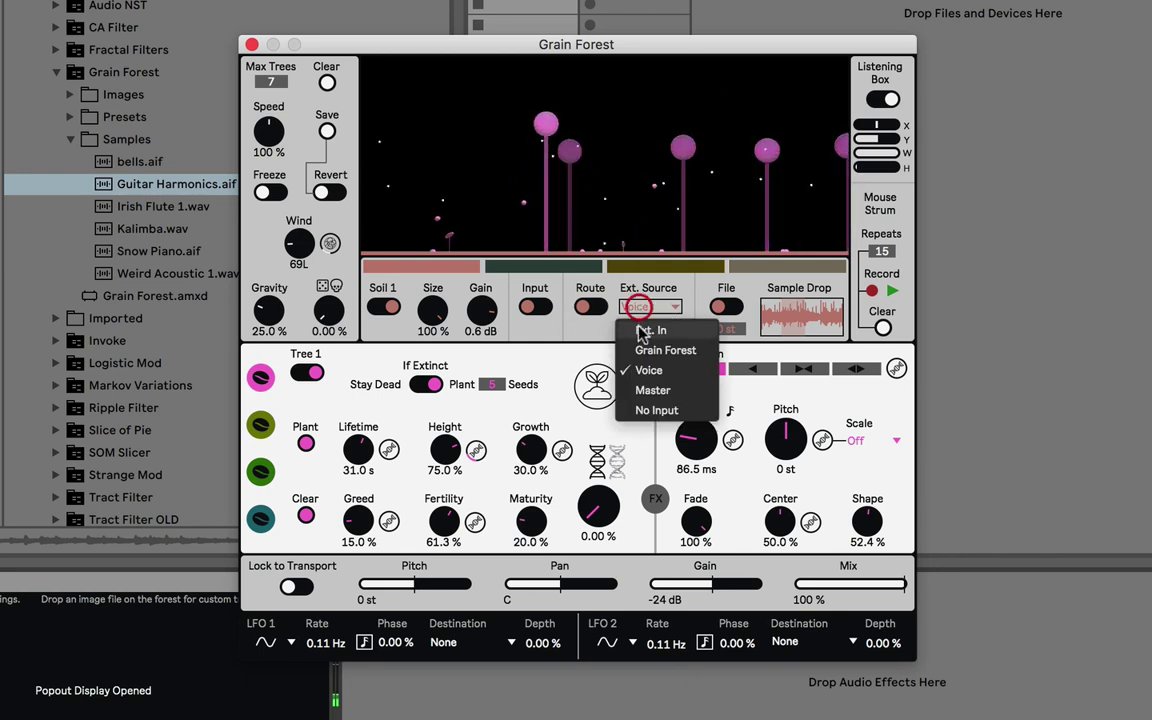
pyautogui.click(632, 400)
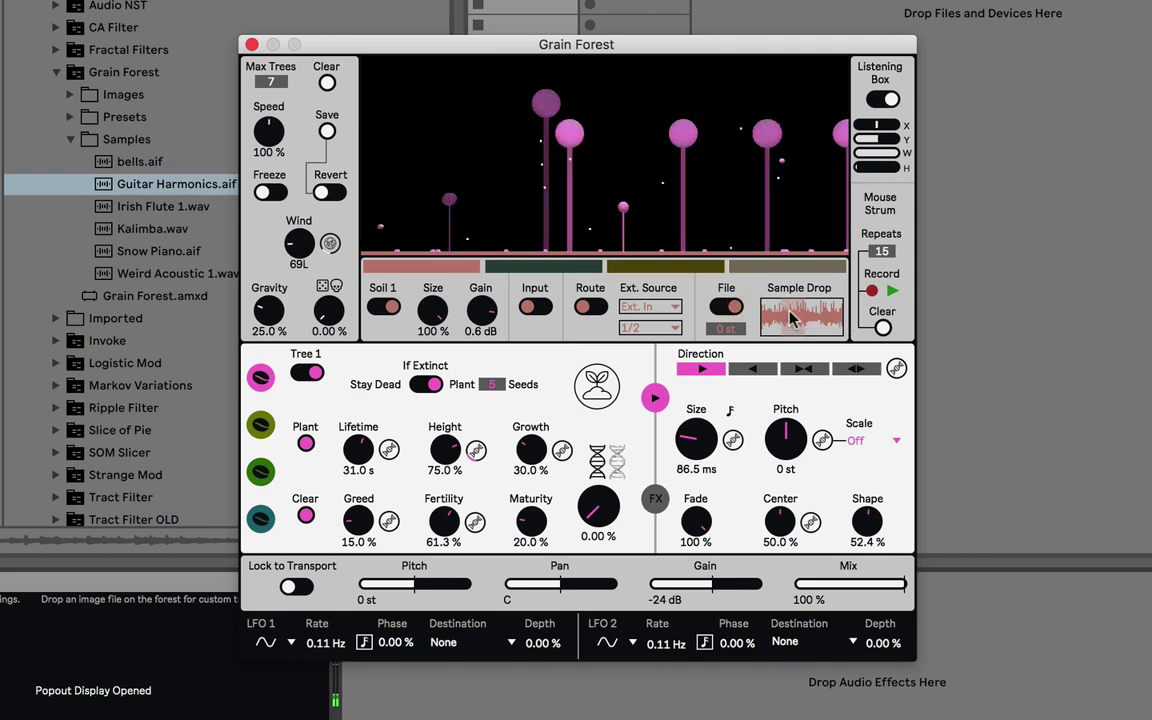
# Step: Enable Soil 2 and set its size to 49.1%
pyautogui.click(388, 308)
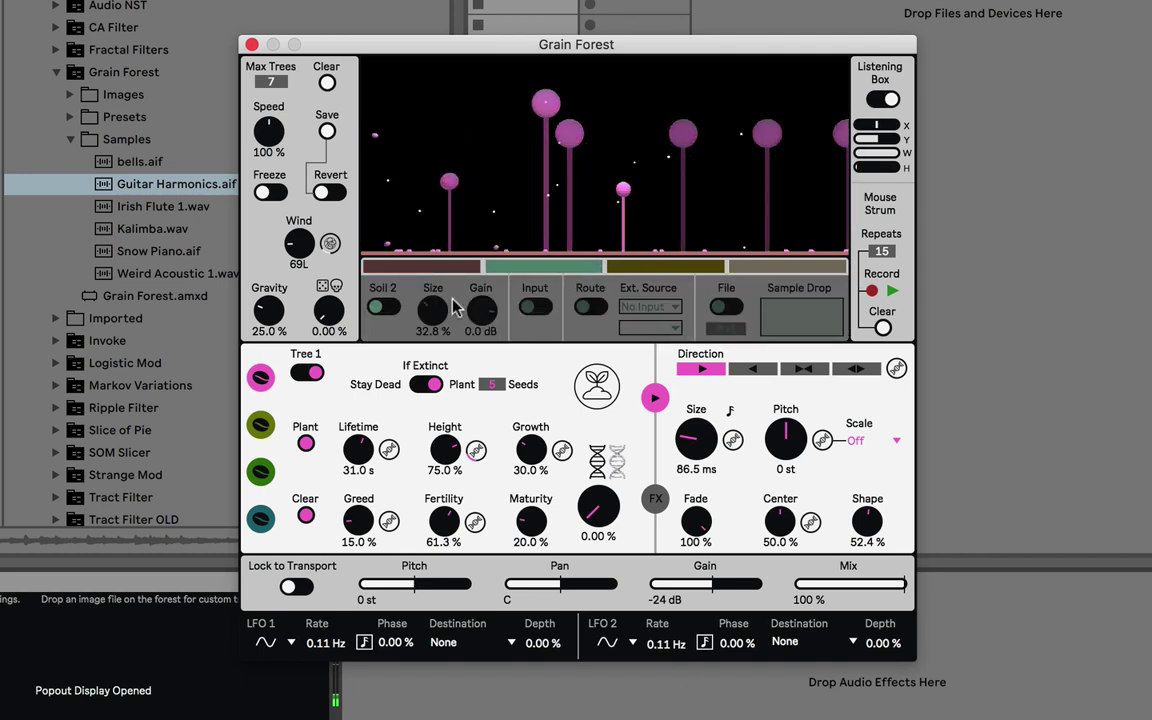
pyautogui.moveTo(432, 310)
pyautogui.mouseDown()
pyautogui.moveTo(432, 276)
pyautogui.moveTo(432, 293)
pyautogui.mouseUp()
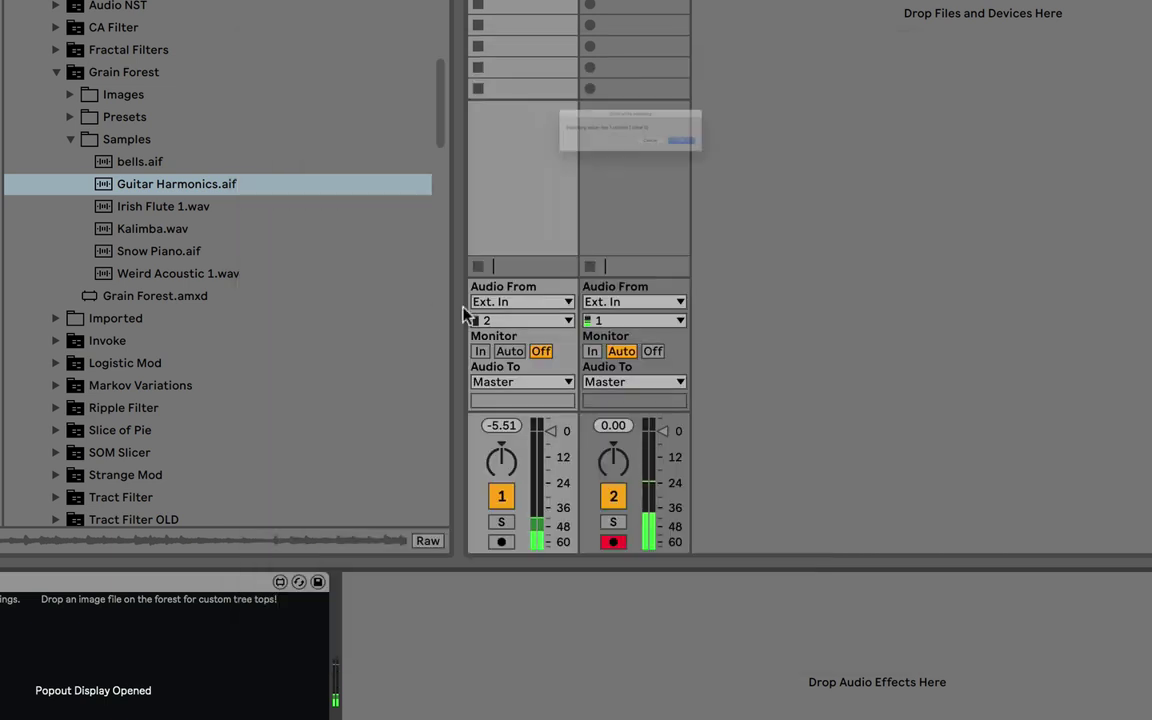
pyautogui.click(690, 163)
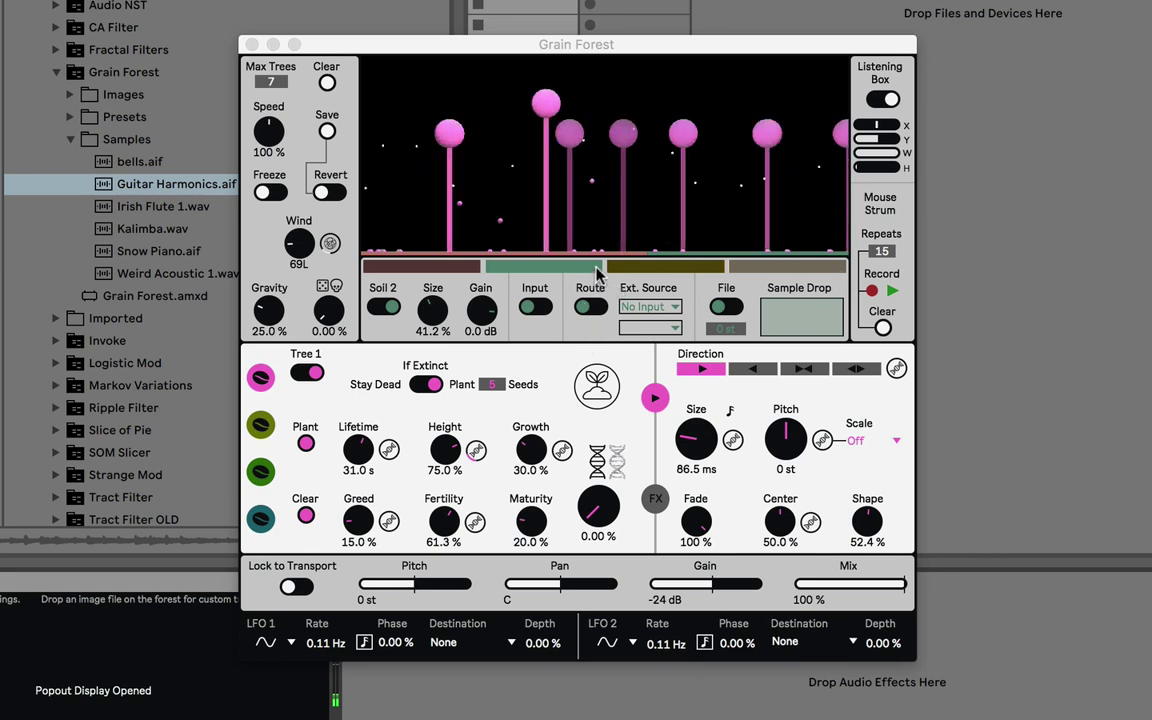
pyautogui.click(476, 316)
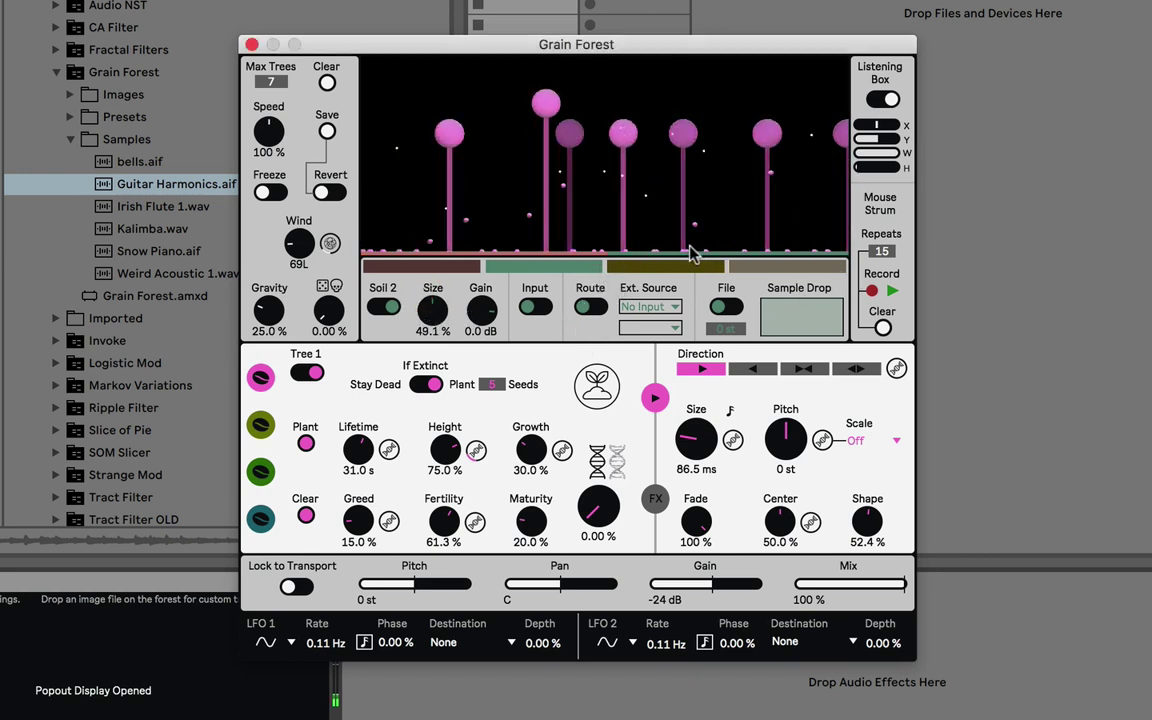
# Step: Route the Voice track into Soil 2 as its external source and set the soil's size to 50.7%
pyautogui.click(652, 307)
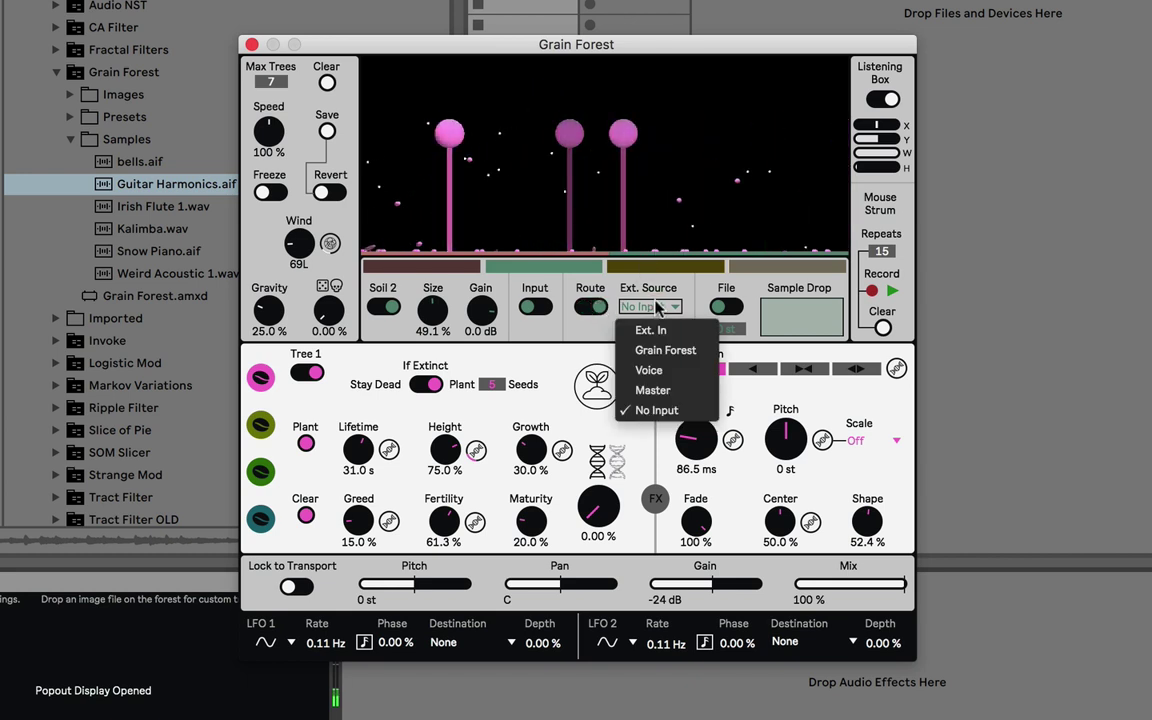
pyautogui.click(656, 309)
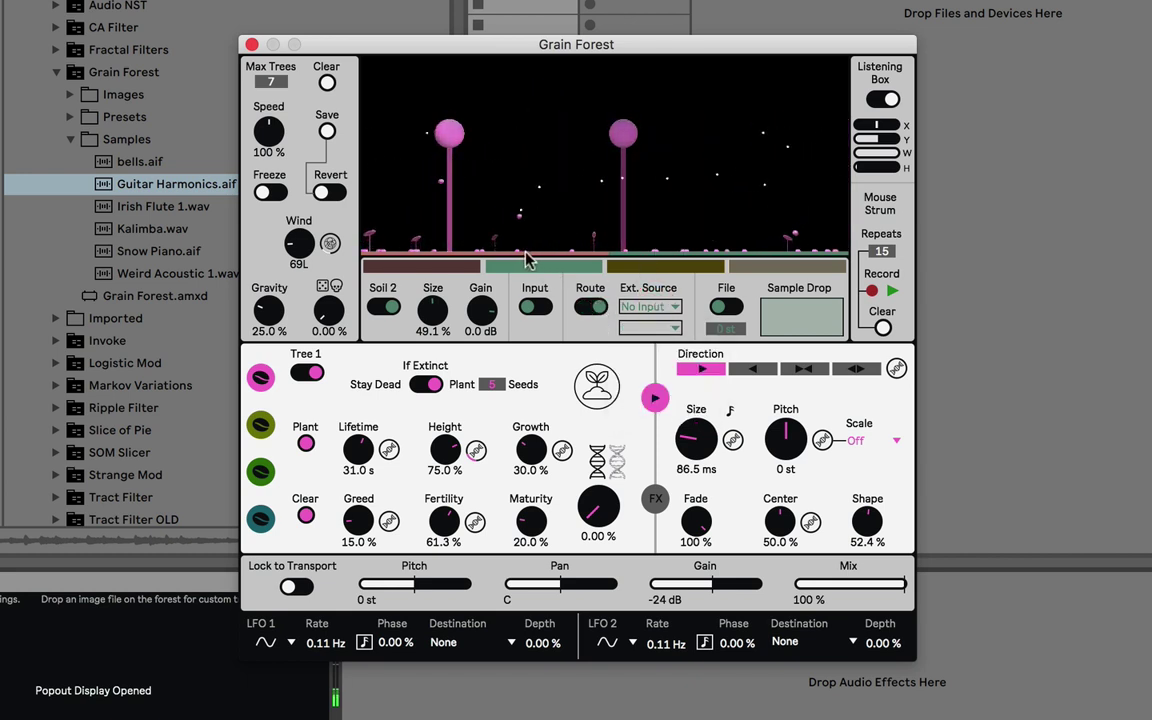
pyautogui.click(650, 307)
pyautogui.click(651, 369)
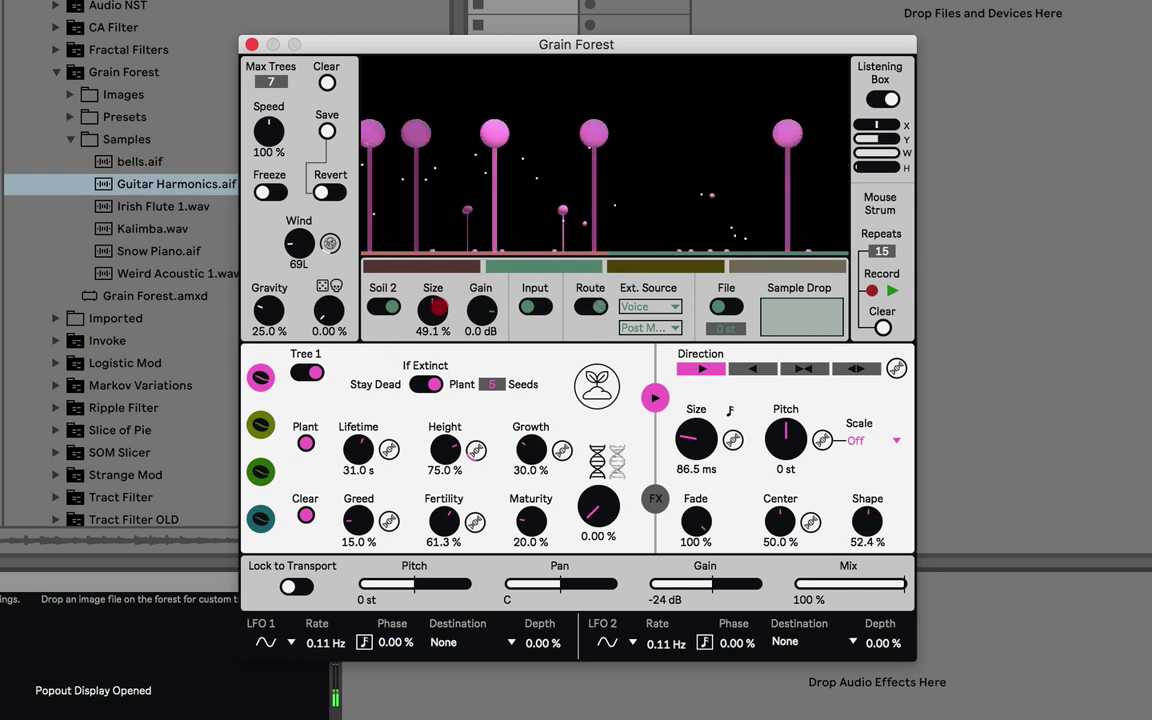
pyautogui.moveTo(433, 308); pyautogui.dragTo(433, 303)
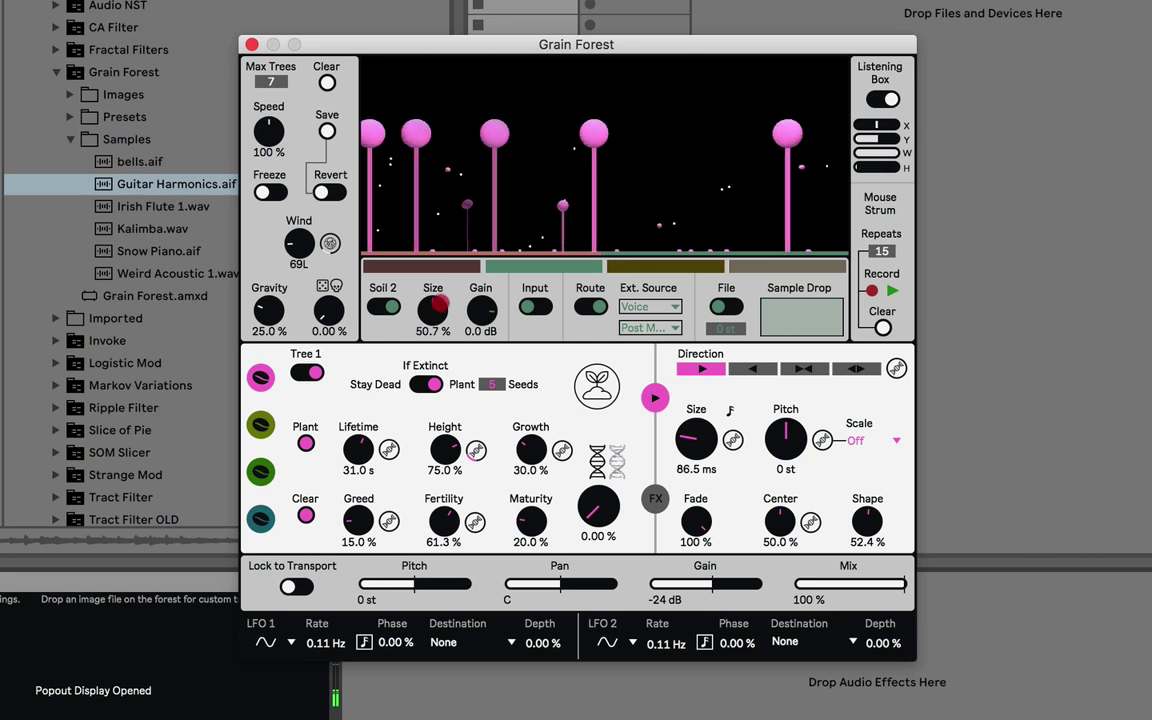
# Step: Clear the forest so it regrows and set the output gain to -14 dB
pyautogui.click(328, 83)
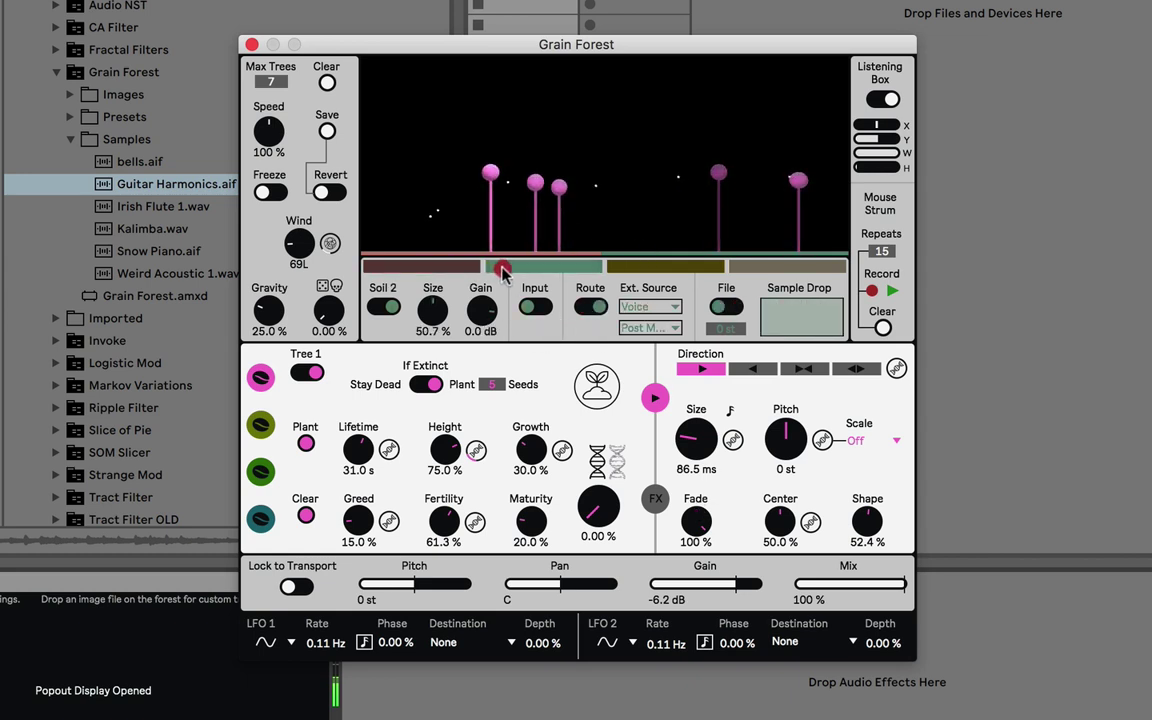
pyautogui.moveTo(728, 588); pyautogui.dragTo(712, 591)
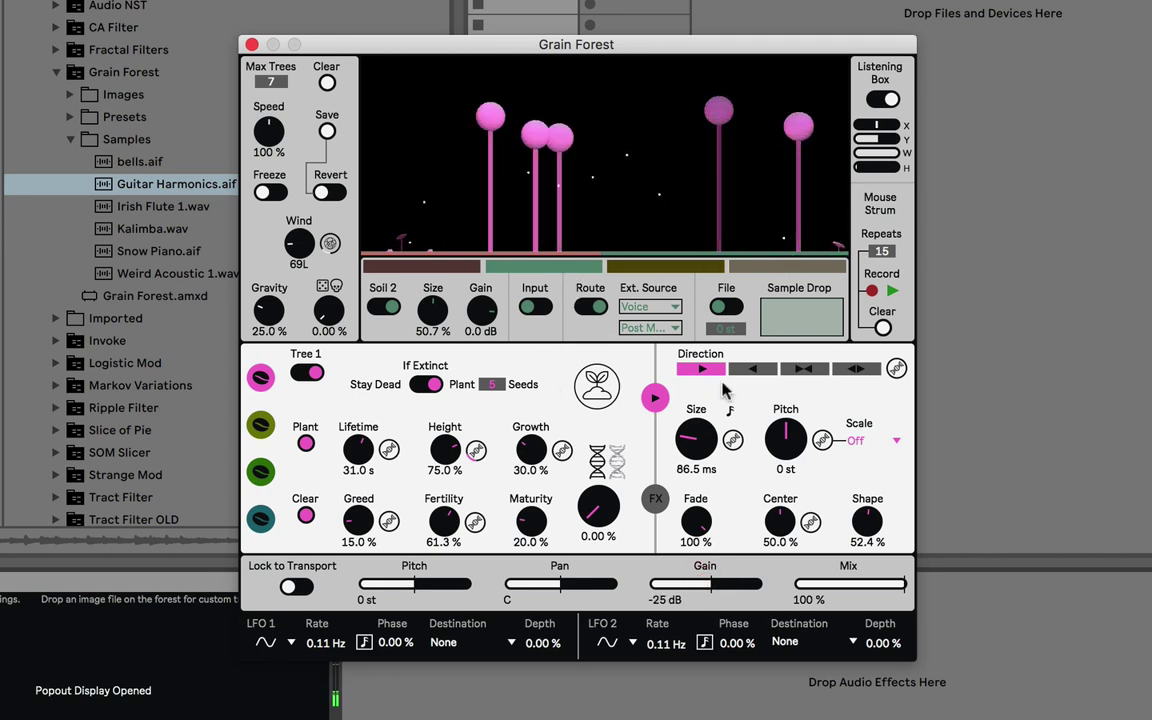
pyautogui.moveTo(736, 586); pyautogui.dragTo(699, 586)
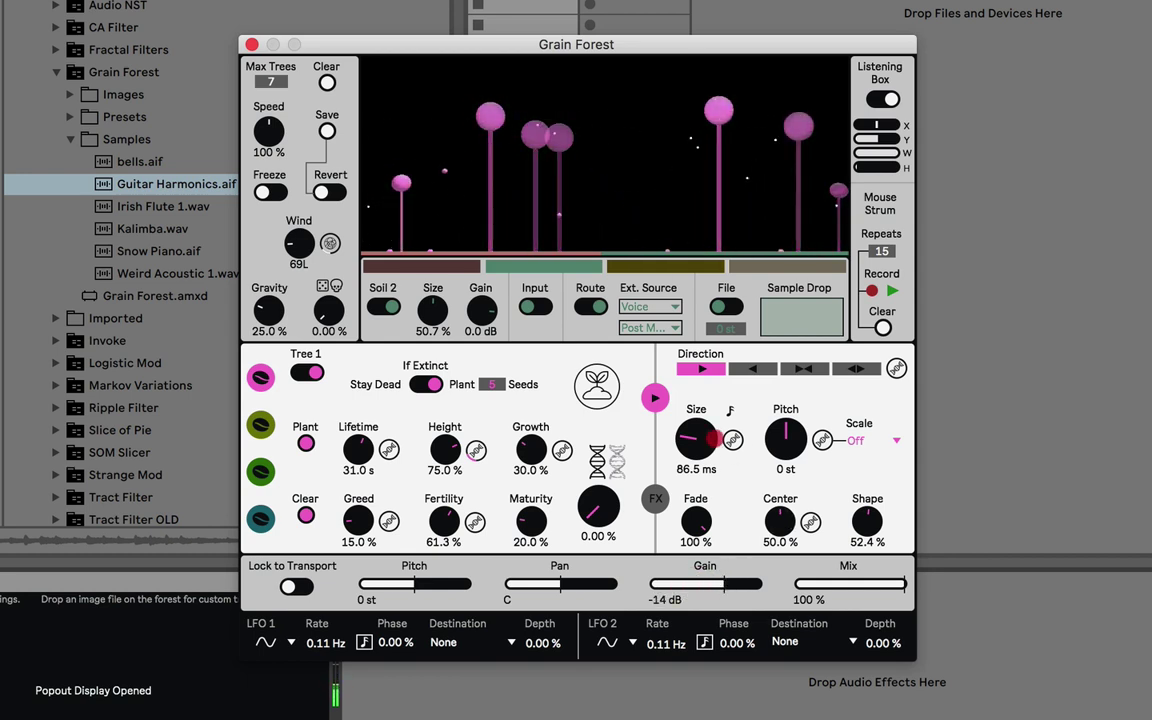
# Step: Set Tree 1's grain size to 718 ms and the output gain to -17 dB
pyautogui.moveTo(708, 455); pyautogui.dragTo(717, 445)
pyautogui.moveTo(725, 586); pyautogui.dragTo(744, 584)
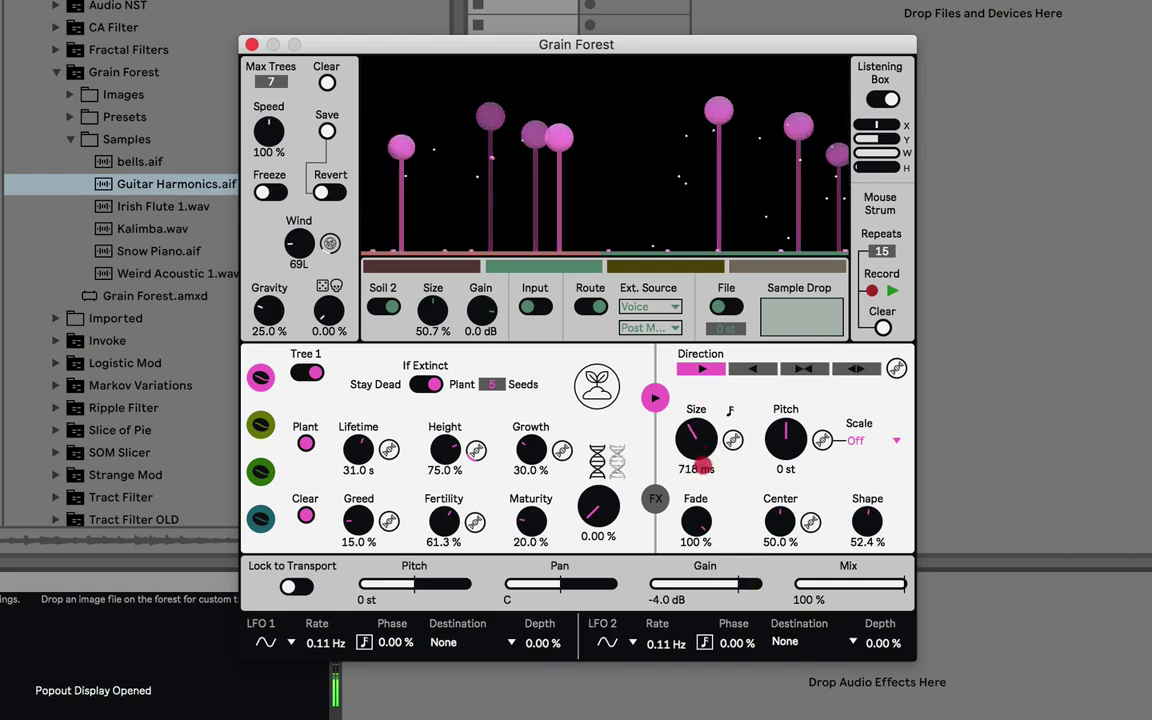
pyautogui.moveTo(695, 450); pyautogui.dragTo(696, 460)
pyautogui.moveTo(740, 585); pyautogui.dragTo(720, 586)
# Step: Return to Soil 1's settings with Soil 2 off, and lower the output gain to -28 dB
pyautogui.click(466, 266)
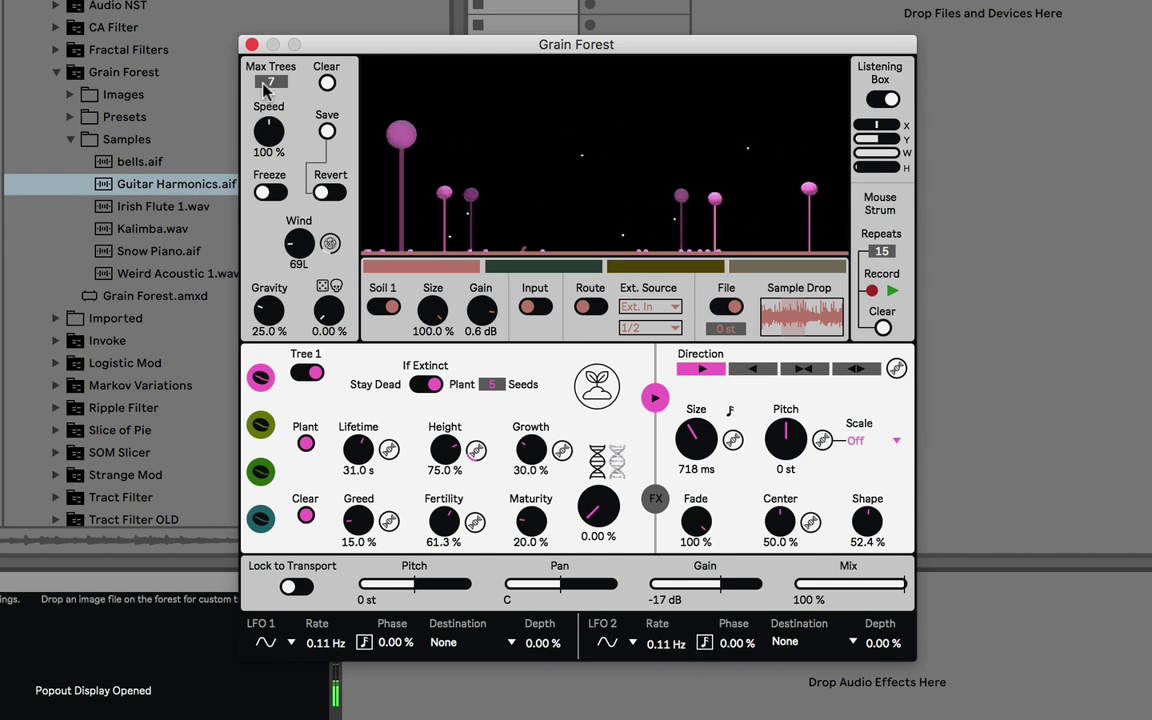
pyautogui.moveTo(714, 588); pyautogui.dragTo(706, 592)
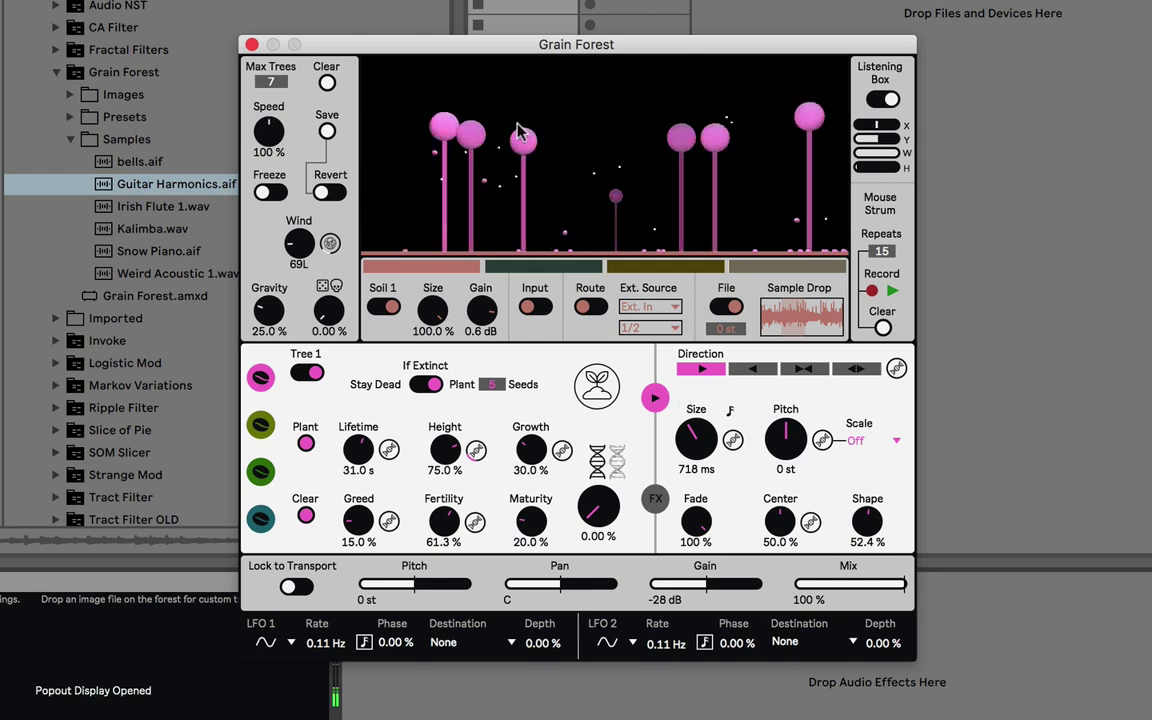
# Step: Look through the settings of Trees 2, 3 and 4 and return to Tree 1
pyautogui.click(260, 425)
pyautogui.click(260, 471)
pyautogui.click(260, 518)
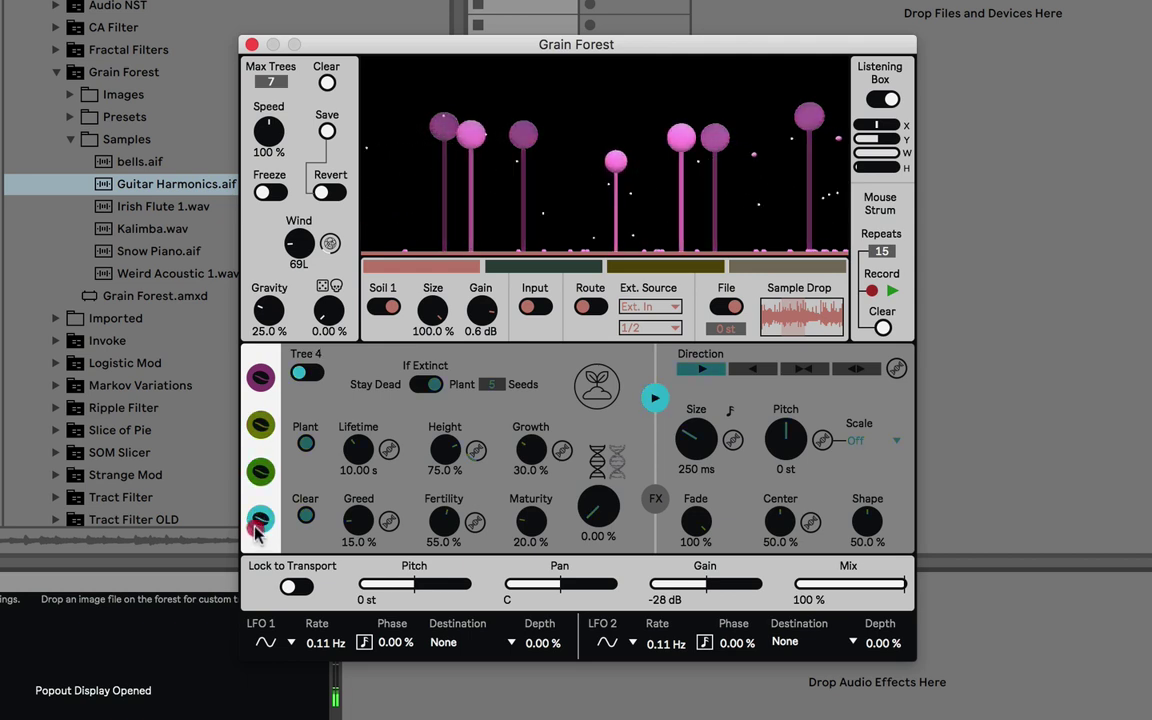
pyautogui.click(264, 376)
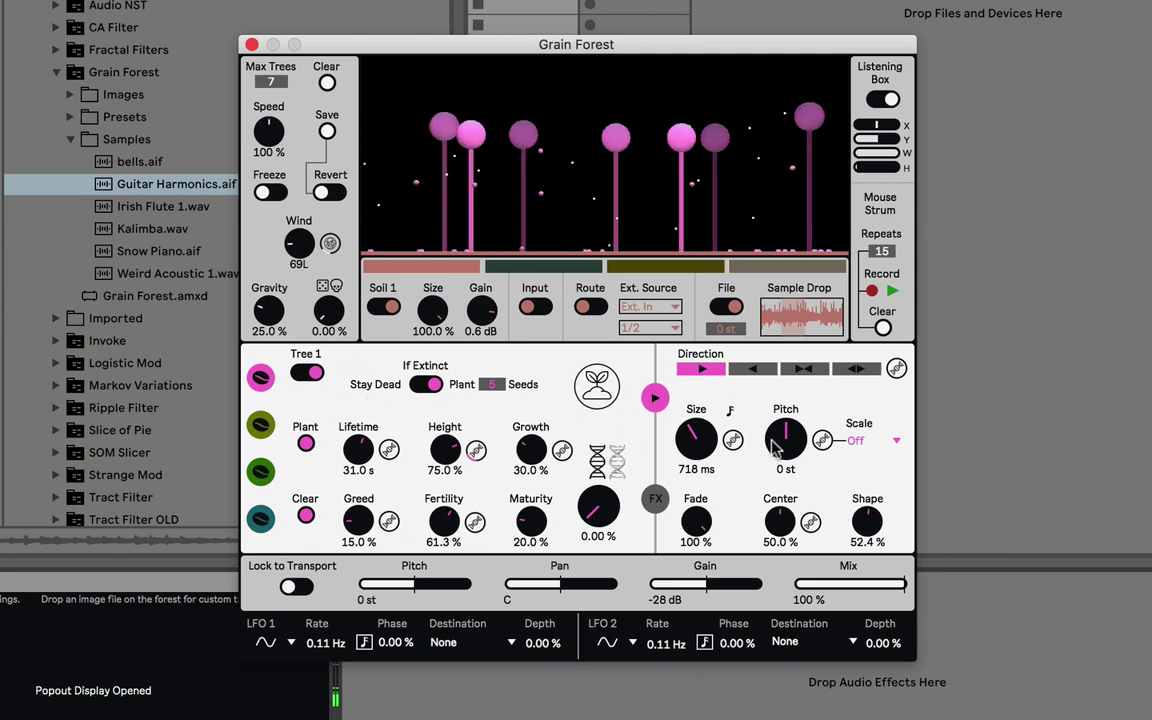
# Step: Examine Tree 1's effects controls for filter, delay and drive, and return to its grain playback controls
pyautogui.click(648, 430)
pyautogui.click(648, 430)
pyautogui.click(648, 430)
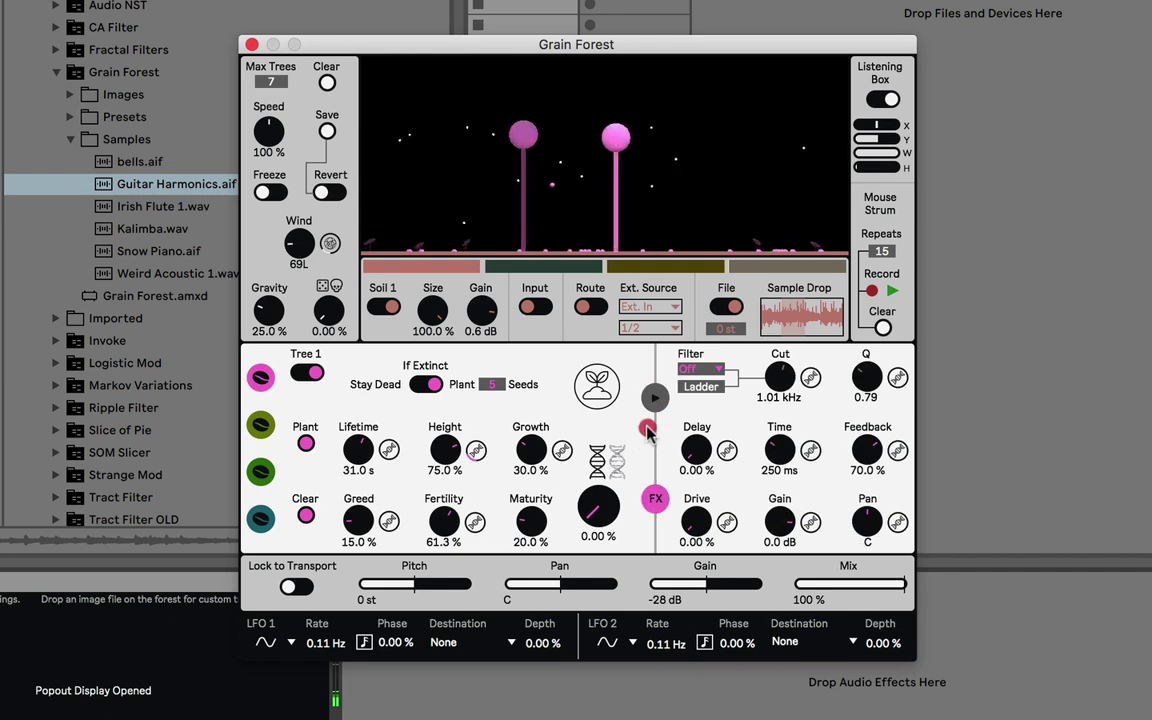
pyautogui.click(655, 399)
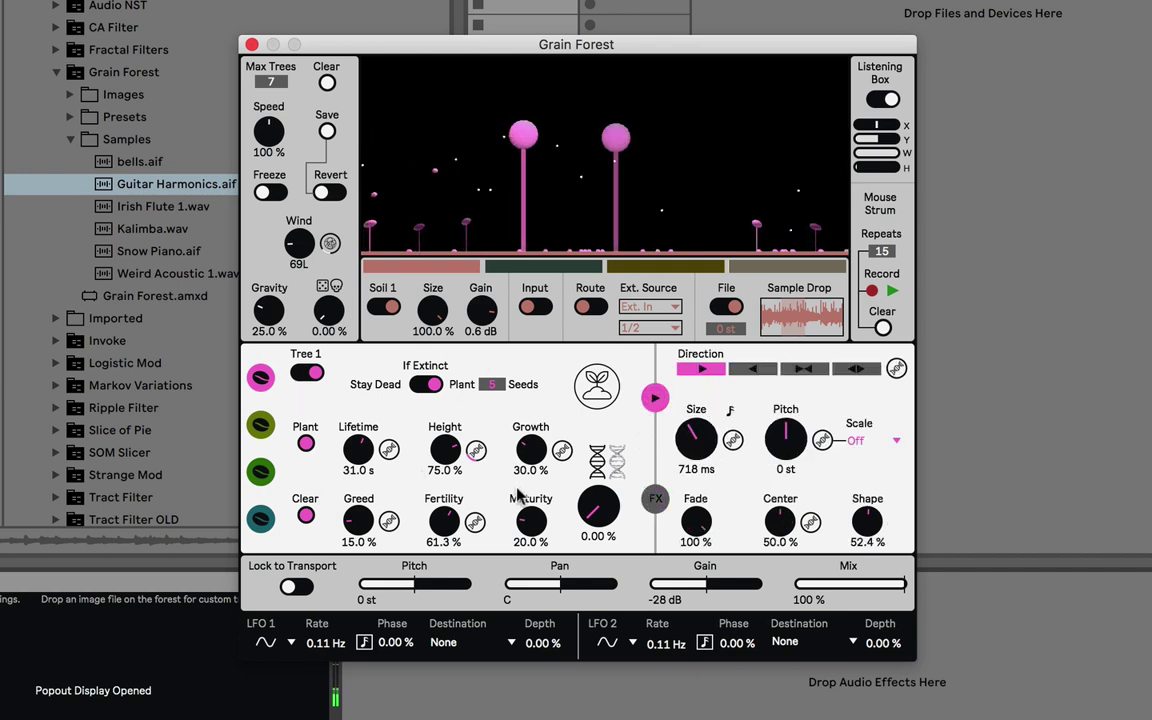
pyautogui.click(657, 498)
pyautogui.click(655, 399)
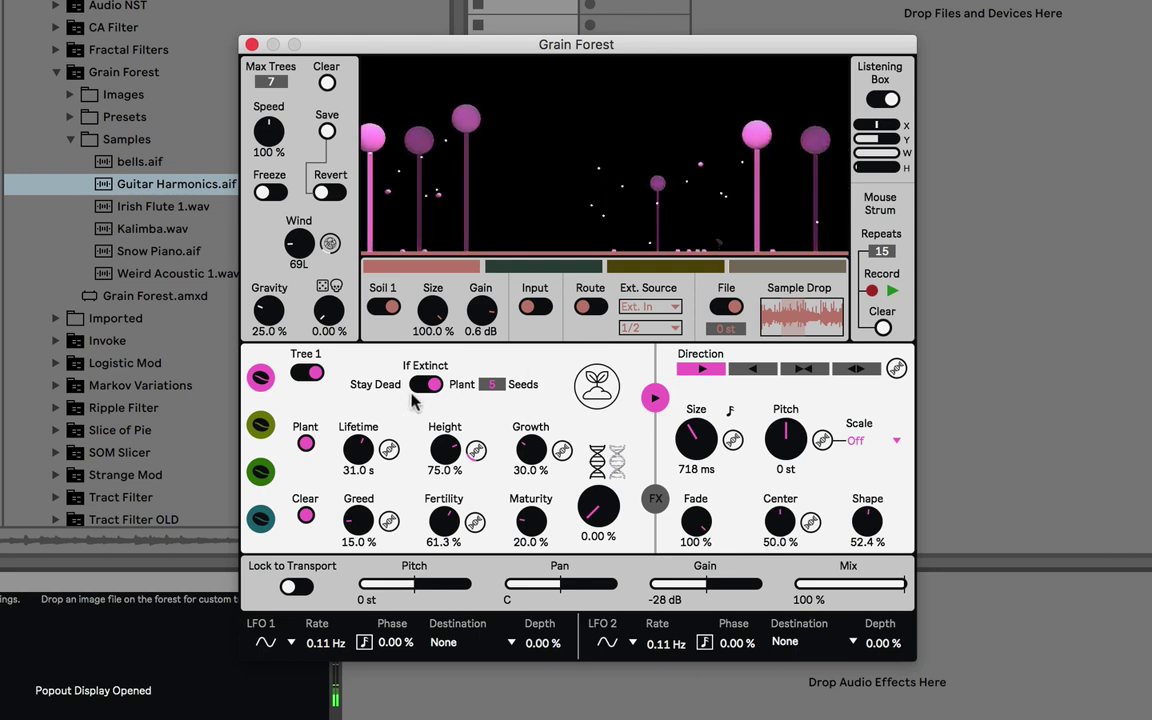
# Step: Turn Tree 1 off and back on
pyautogui.click(300, 373)
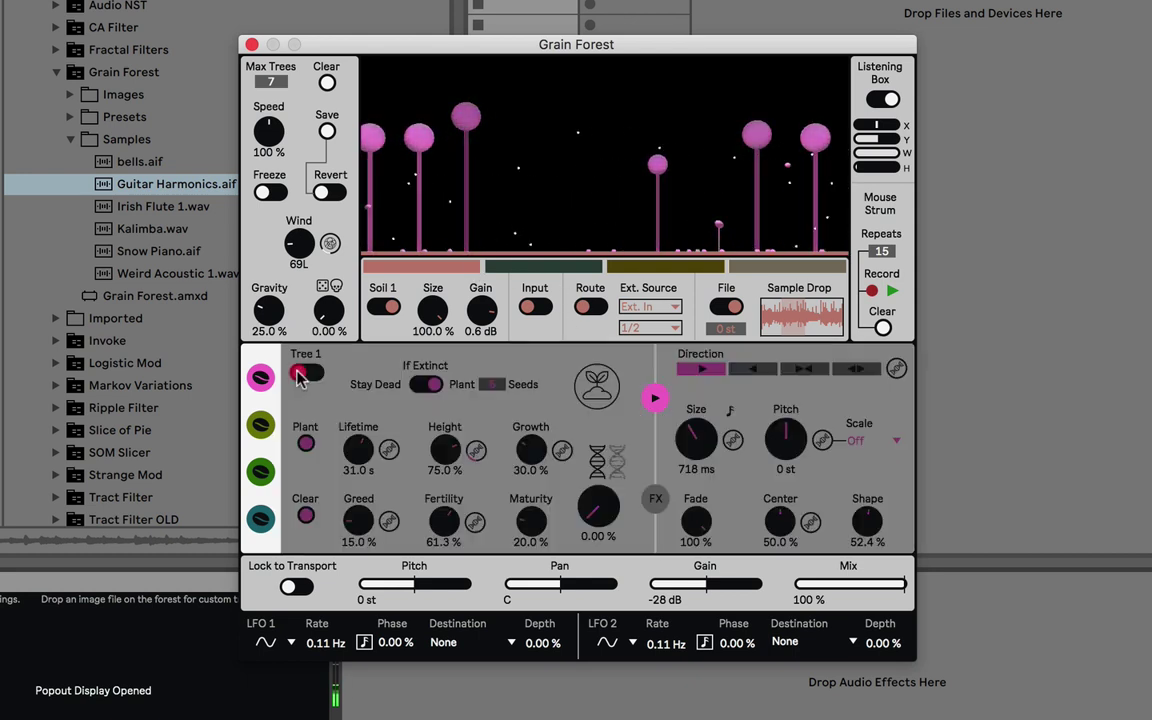
pyautogui.click(307, 375)
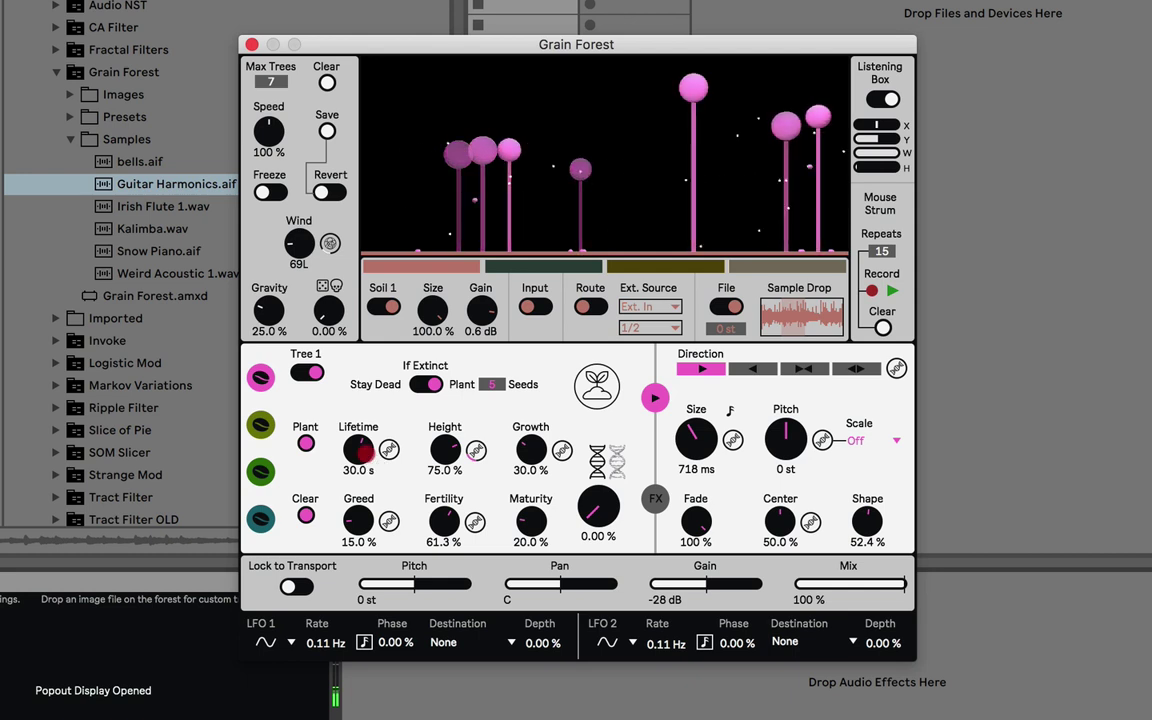
# Step: Set Tree 1's lifetime to 11.1 s and its height to 72.4%
pyautogui.moveTo(362, 452); pyautogui.dragTo(354, 508)
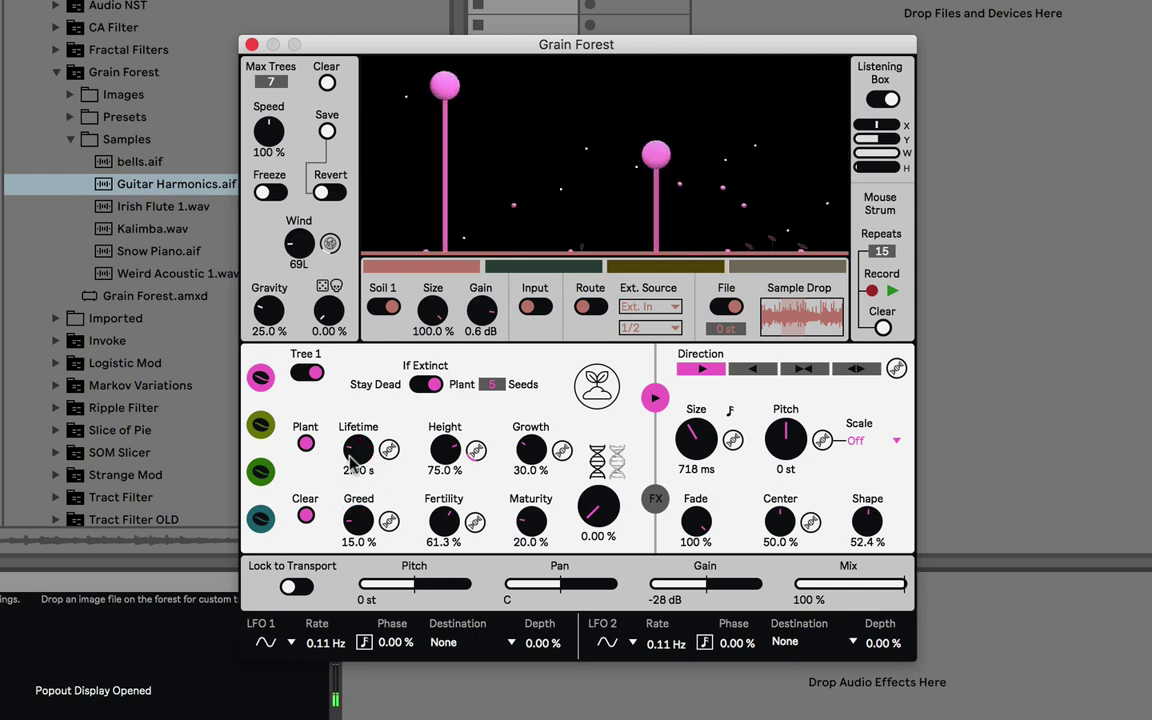
pyautogui.moveTo(355, 451); pyautogui.dragTo(359, 428)
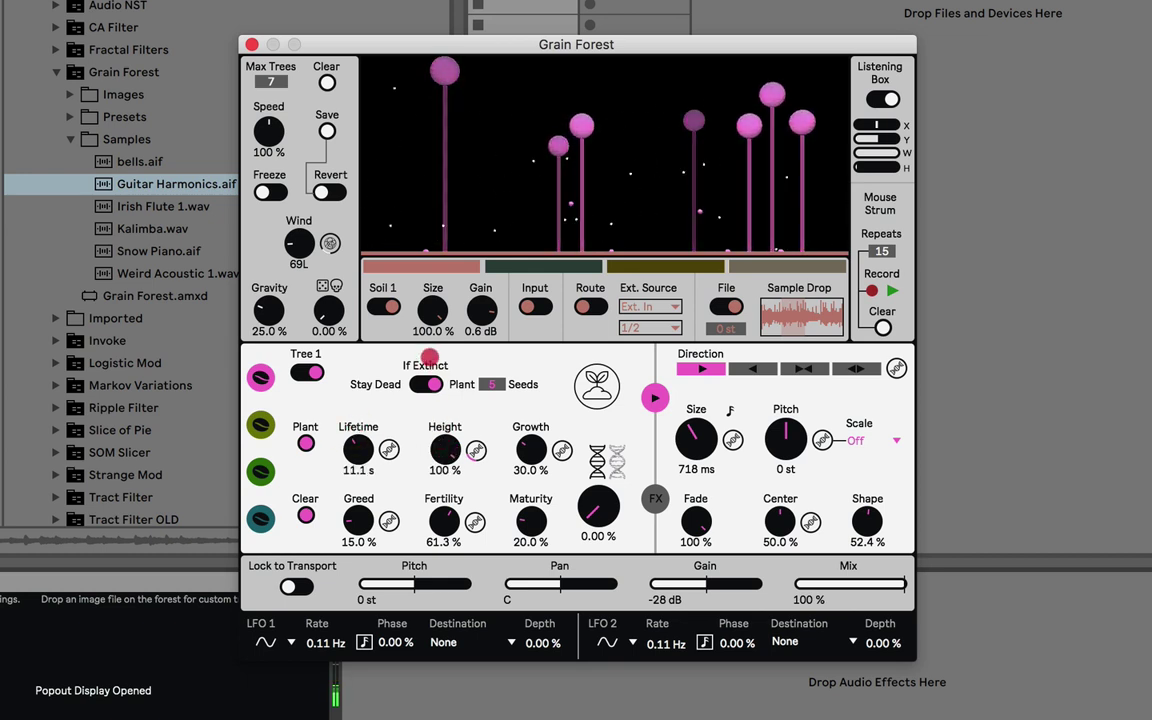
pyautogui.moveTo(445, 449)
pyautogui.mouseDown()
pyautogui.moveTo(409, 484)
pyautogui.moveTo(405, 462)
pyautogui.moveTo(444, 456)
pyautogui.mouseUp()
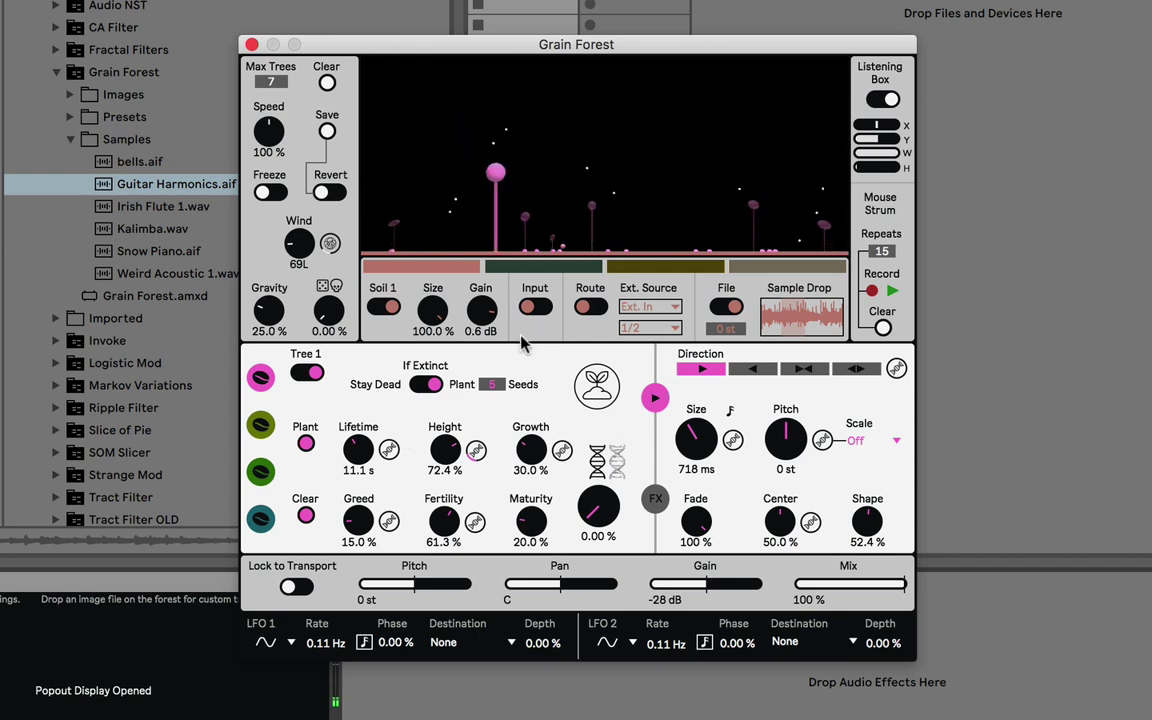
# Step: Try slower and faster growth rates for Tree 1 and settle its growth at 20.5%
pyautogui.click(523, 455)
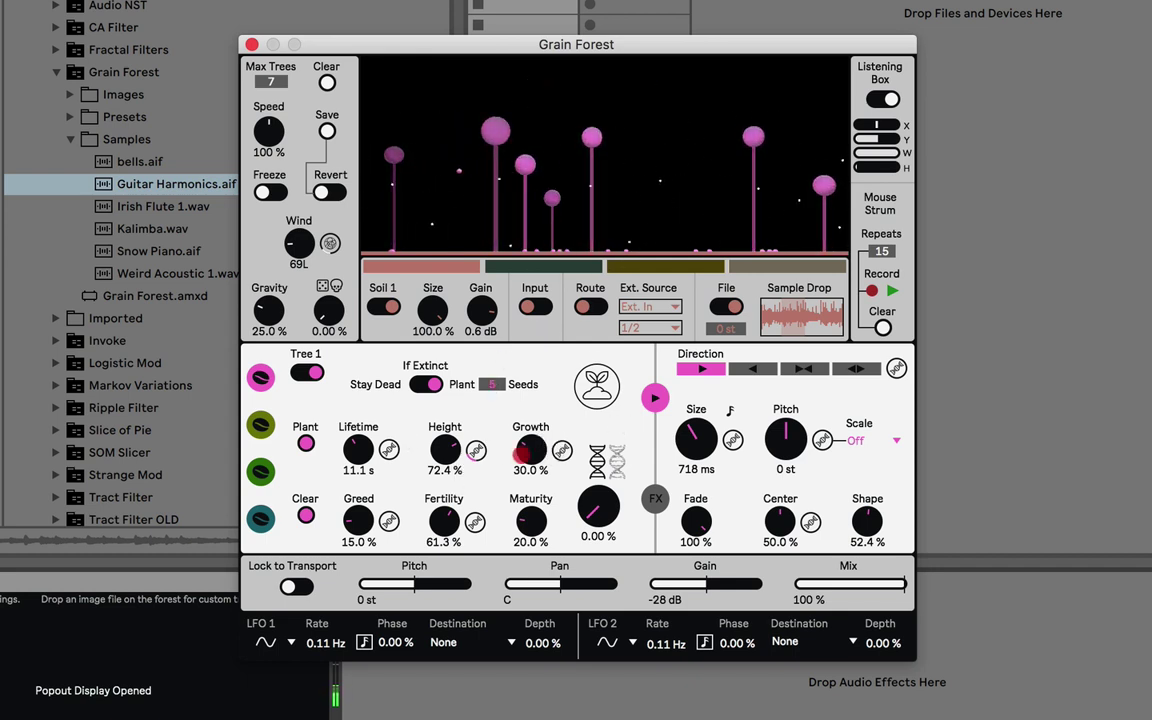
pyautogui.moveTo(523, 455)
pyautogui.mouseDown()
pyautogui.moveTo(522, 470)
pyautogui.moveTo(520, 440)
pyautogui.mouseUp()
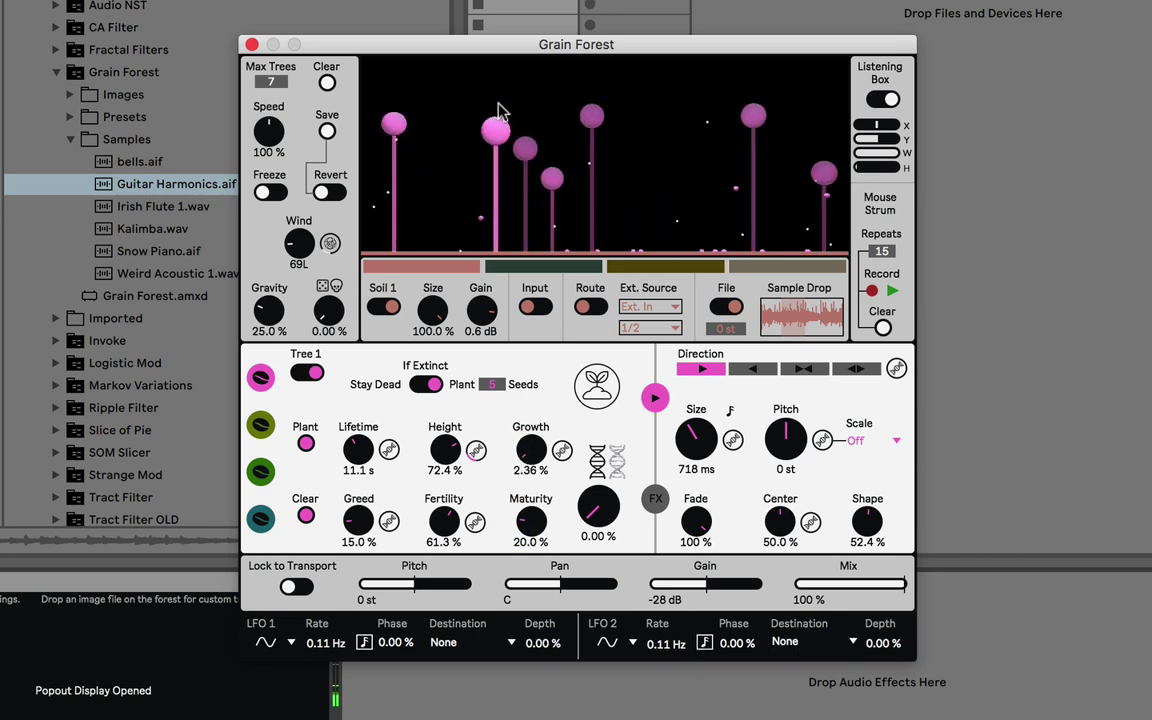
pyautogui.moveTo(543, 458); pyautogui.dragTo(537, 450)
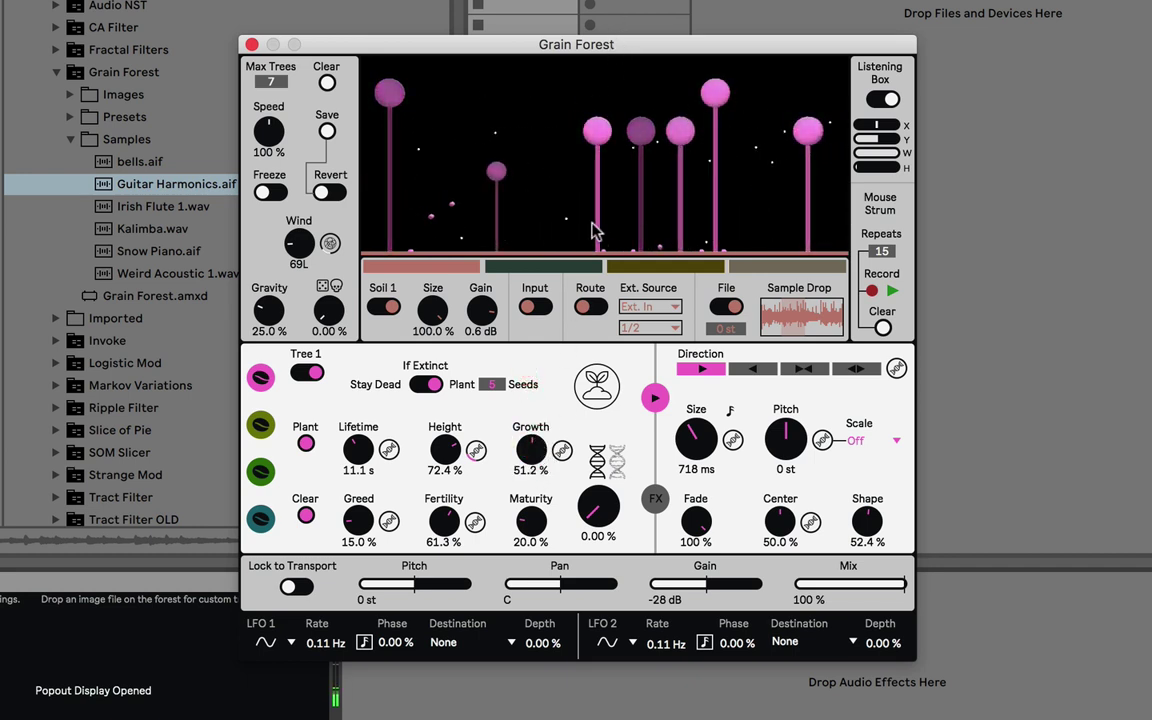
pyautogui.moveTo(531, 452)
pyautogui.mouseDown()
pyautogui.moveTo(522, 508)
pyautogui.moveTo(524, 480)
pyautogui.mouseUp()
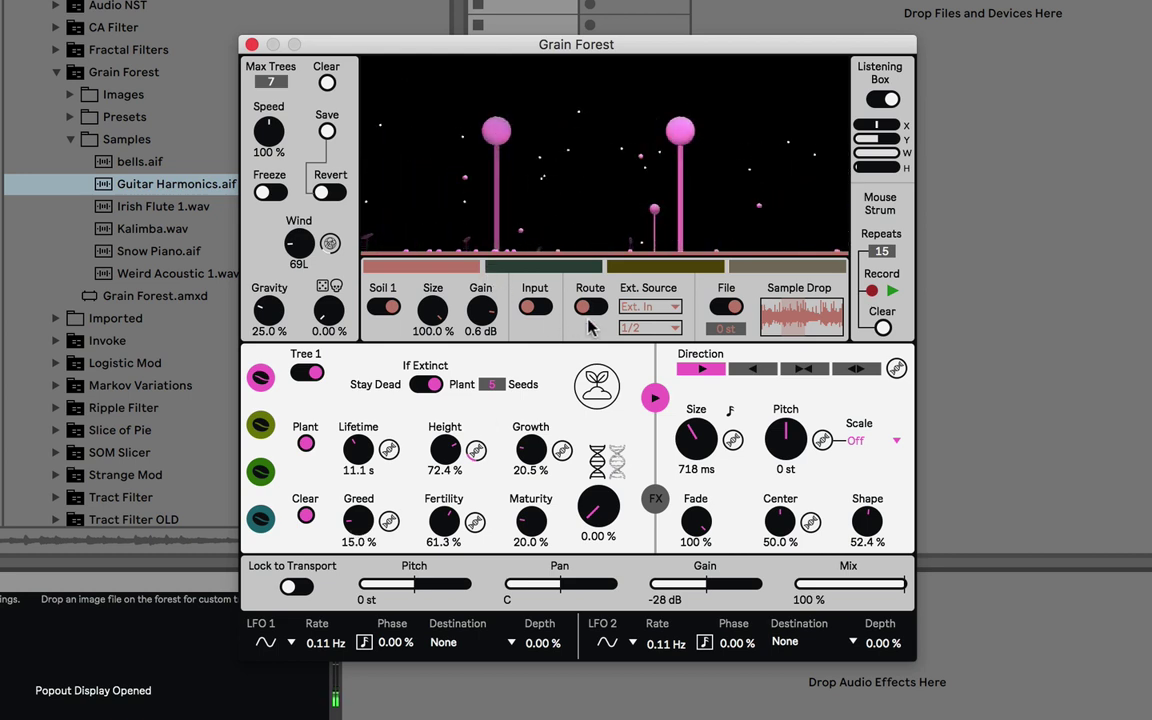
# Step: Try a high greed value for Tree 1 on a cleared forest, and set its greed to 13.4%
pyautogui.moveTo(352, 510)
pyautogui.mouseDown()
pyautogui.moveTo(332, 450)
pyautogui.moveTo(358, 467)
pyautogui.mouseUp()
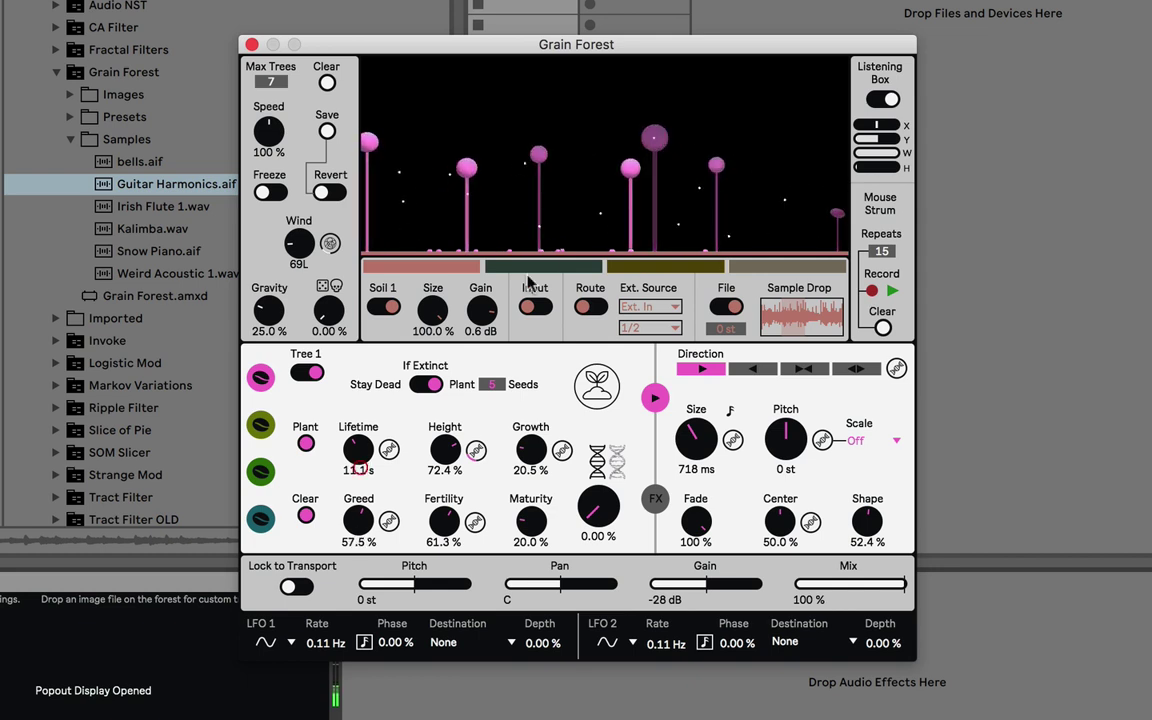
pyautogui.click(327, 82)
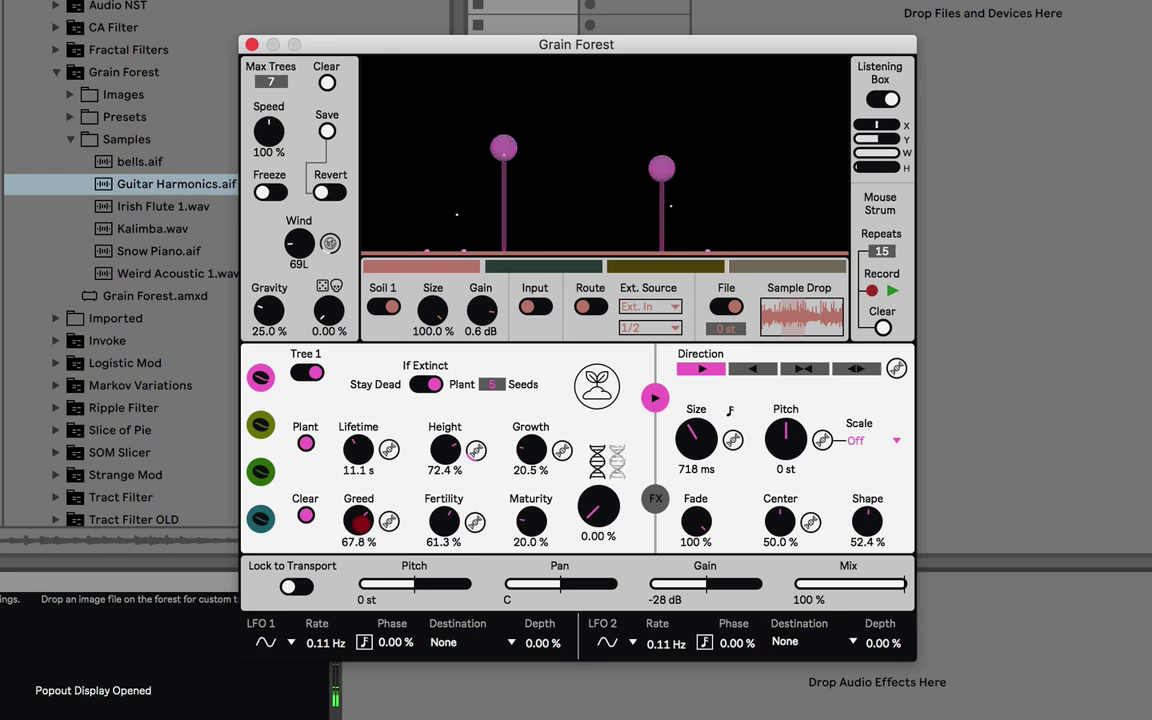
pyautogui.moveTo(358, 521)
pyautogui.mouseDown()
pyautogui.moveTo(325, 590)
pyautogui.moveTo(314, 689)
pyautogui.moveTo(316, 676)
pyautogui.mouseUp()
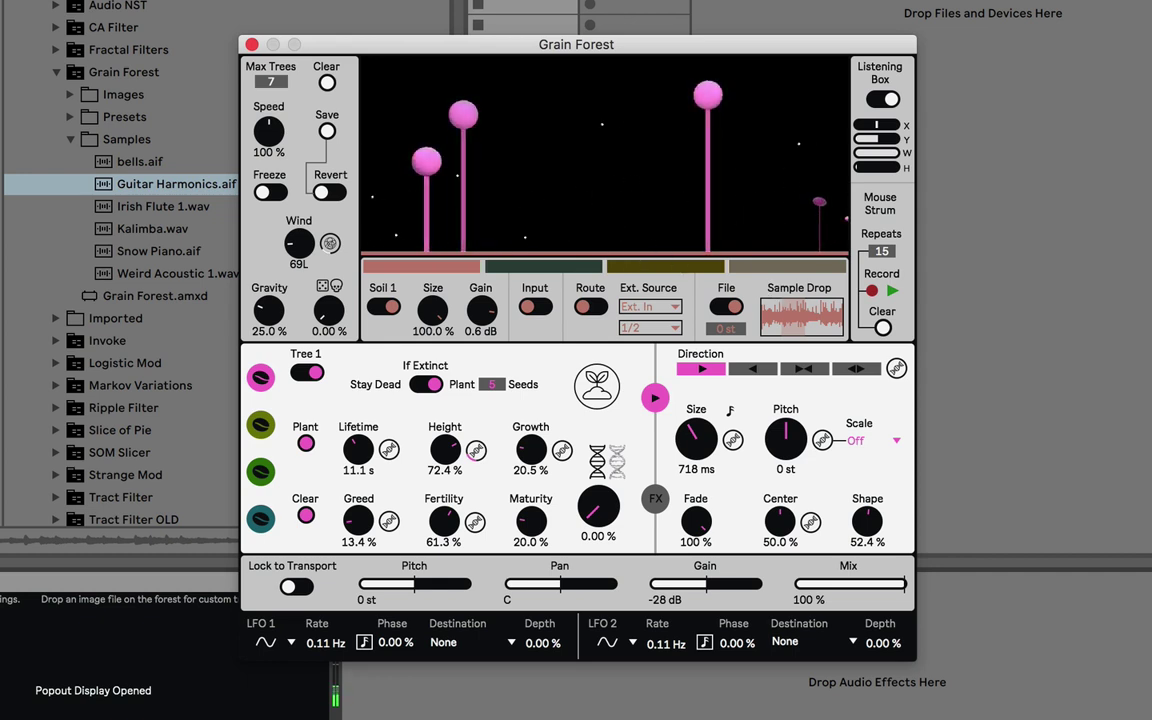
# Step: Try higher fertility values for Tree 1 and settle its fertility at 60.5%
pyautogui.moveTo(444, 521); pyautogui.dragTo(430, 500)
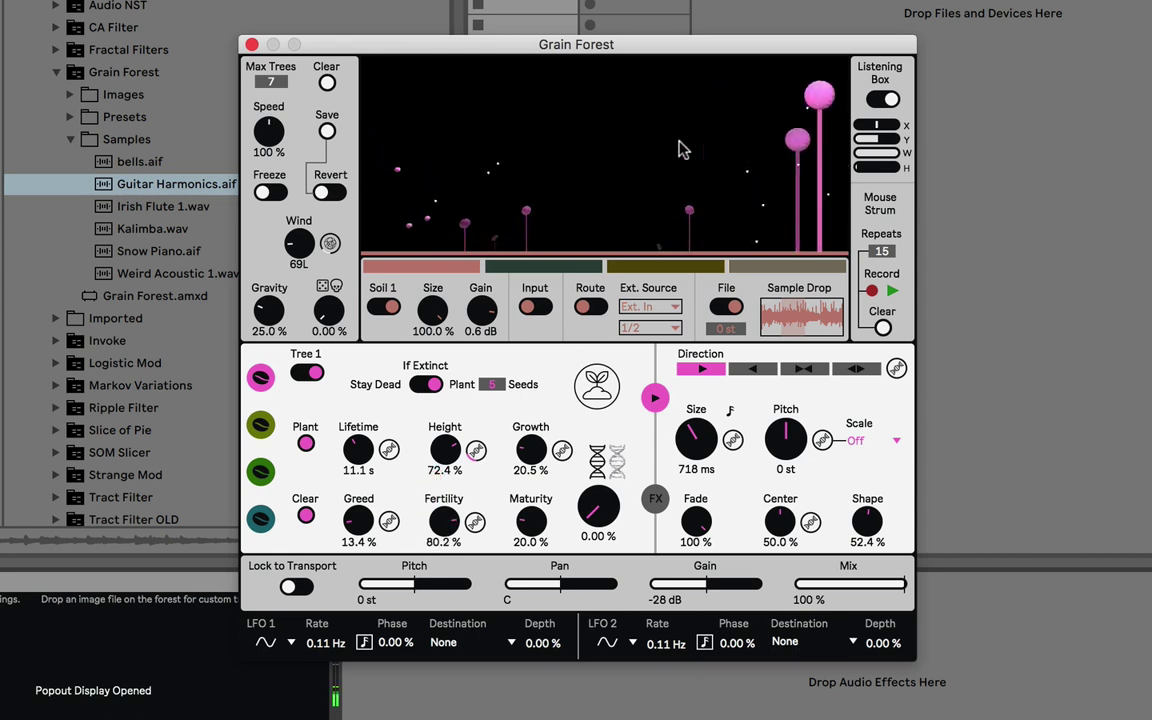
pyautogui.moveTo(445, 533); pyautogui.dragTo(446, 527)
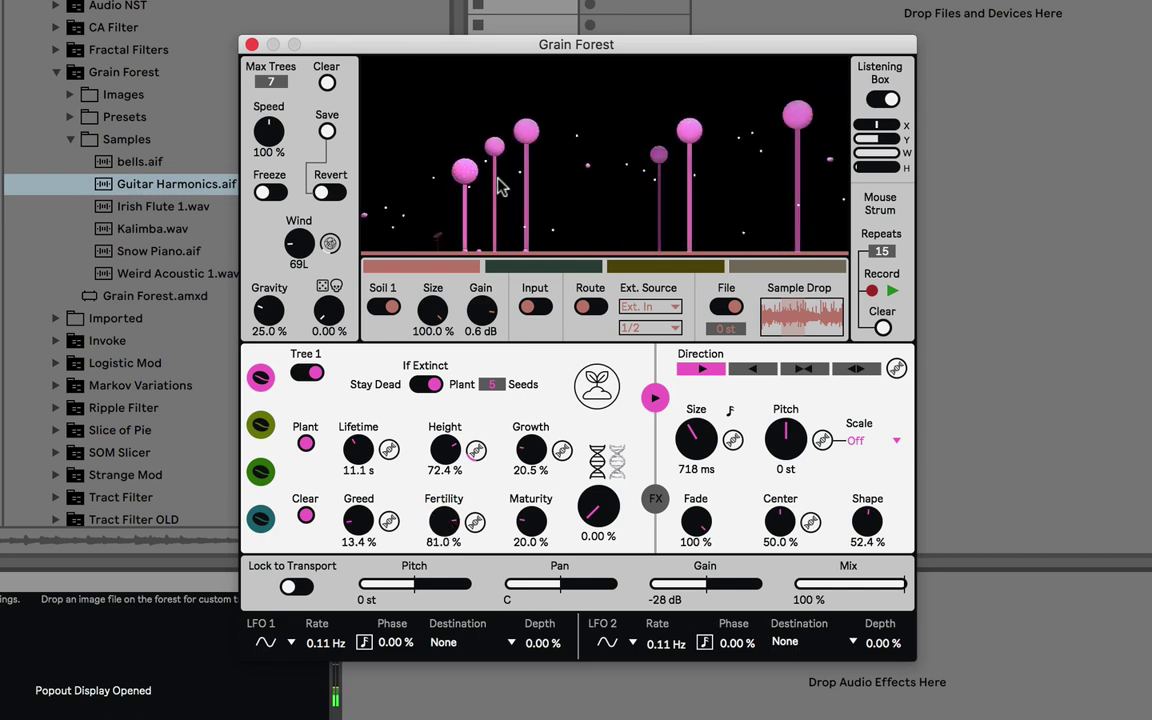
pyautogui.moveTo(446, 519); pyautogui.dragTo(455, 525)
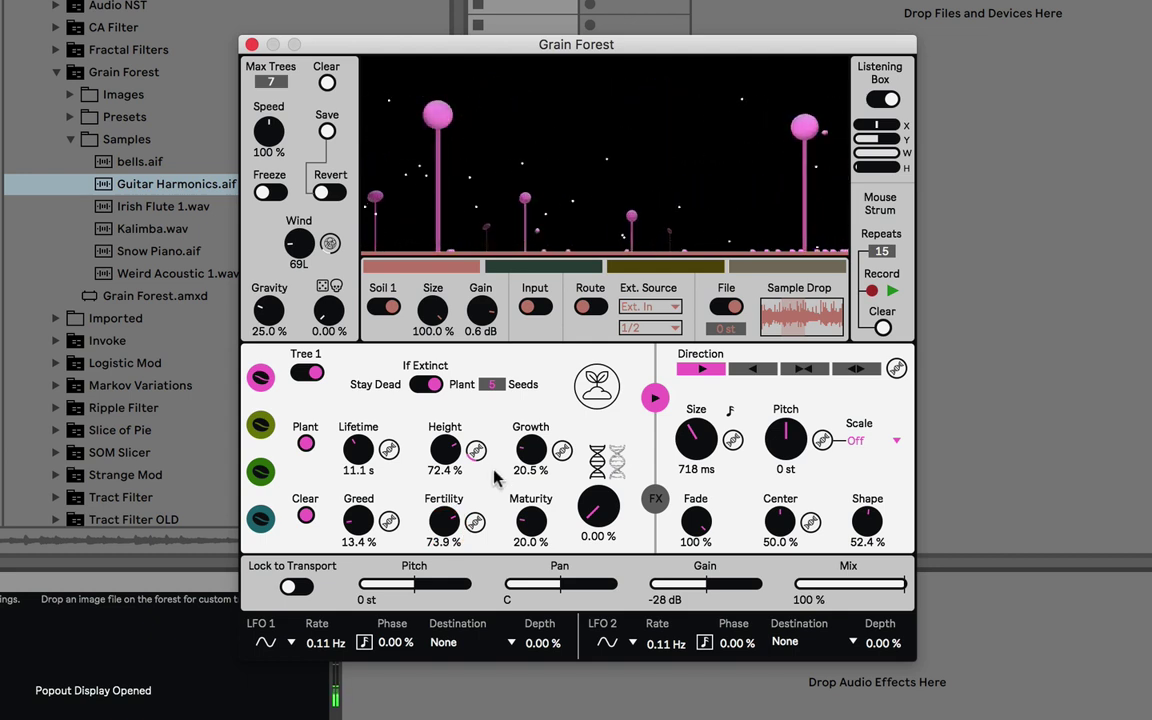
pyautogui.moveTo(447, 530); pyautogui.dragTo(447, 565)
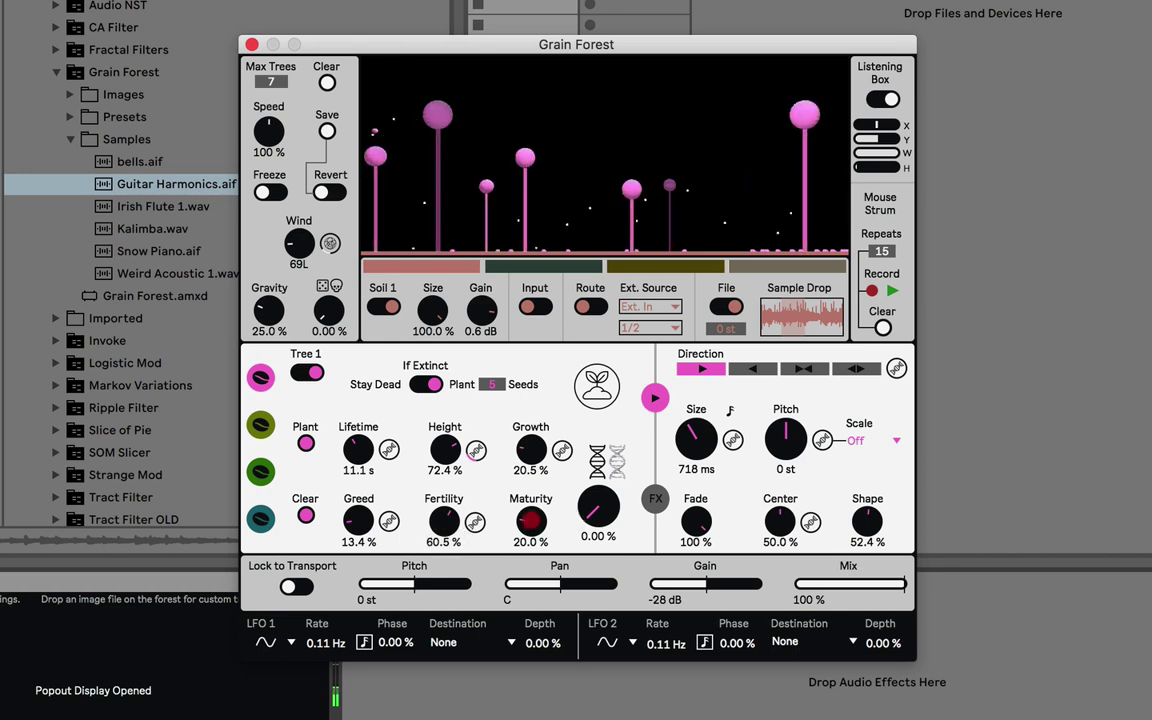
# Step: Try low and high maturity values for Tree 1 and settle its maturity at 31.5%
pyautogui.moveTo(531, 535)
pyautogui.mouseDown()
pyautogui.moveTo(533, 520)
pyautogui.moveTo(532, 546)
pyautogui.moveTo(537, 538)
pyautogui.mouseUp()
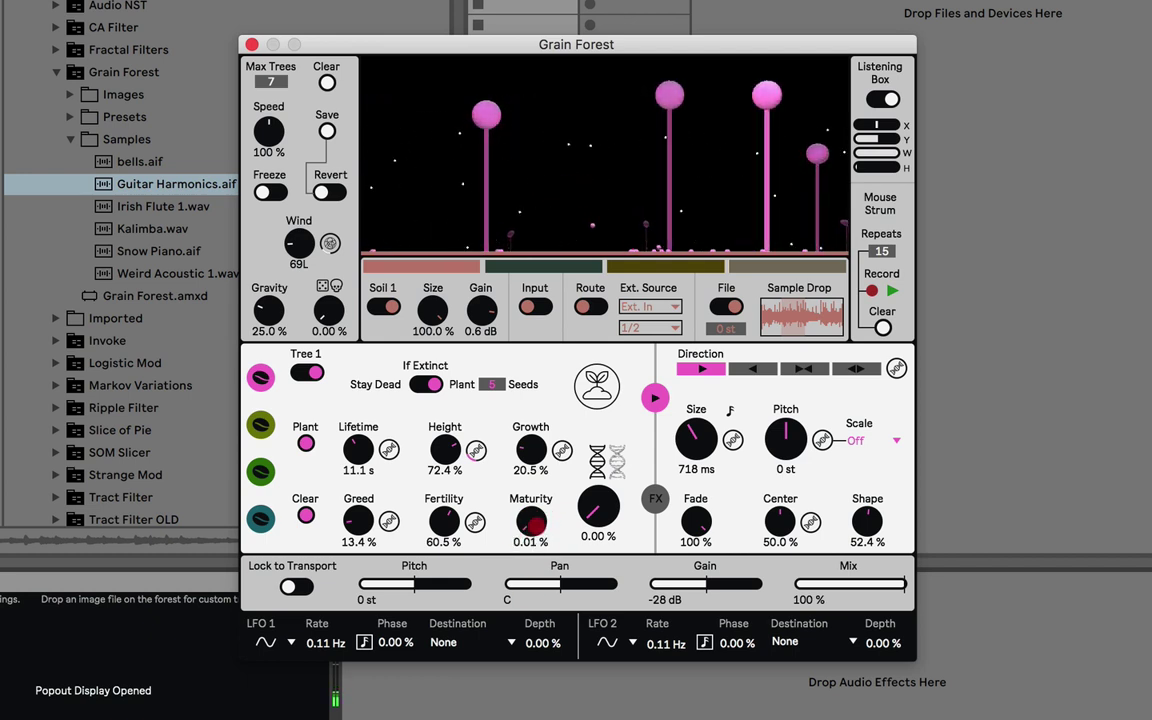
pyautogui.moveTo(537, 538); pyautogui.dragTo(537, 532)
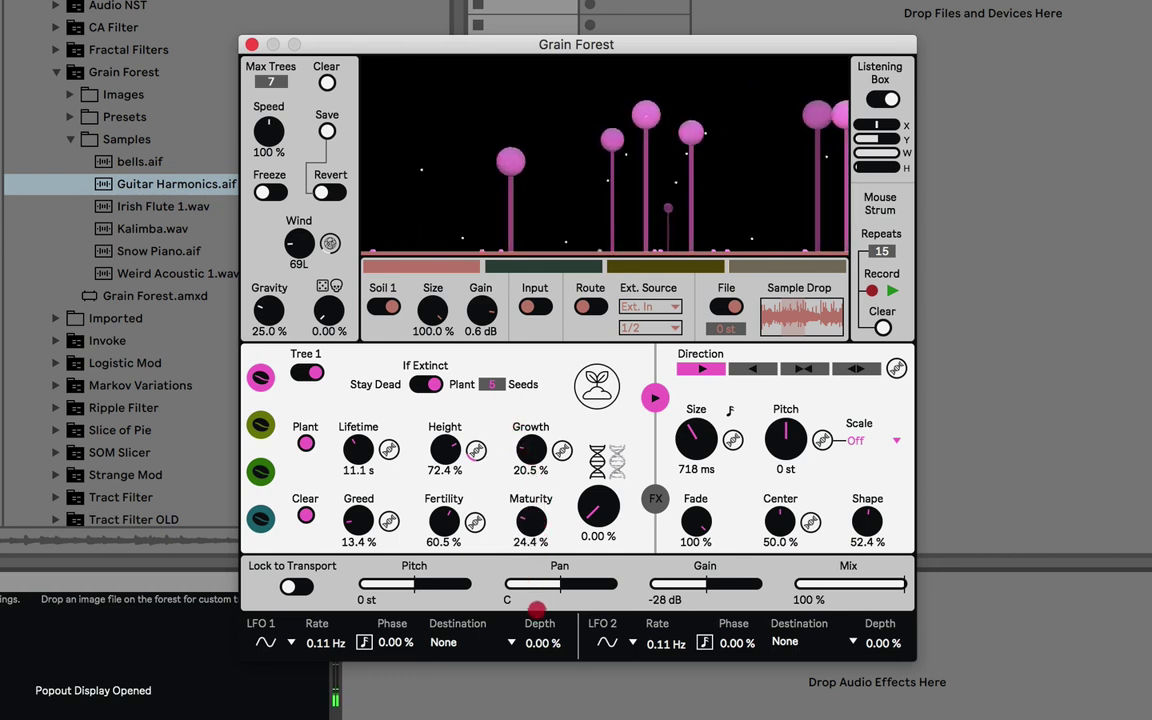
pyautogui.moveTo(533, 545); pyautogui.dragTo(539, 535)
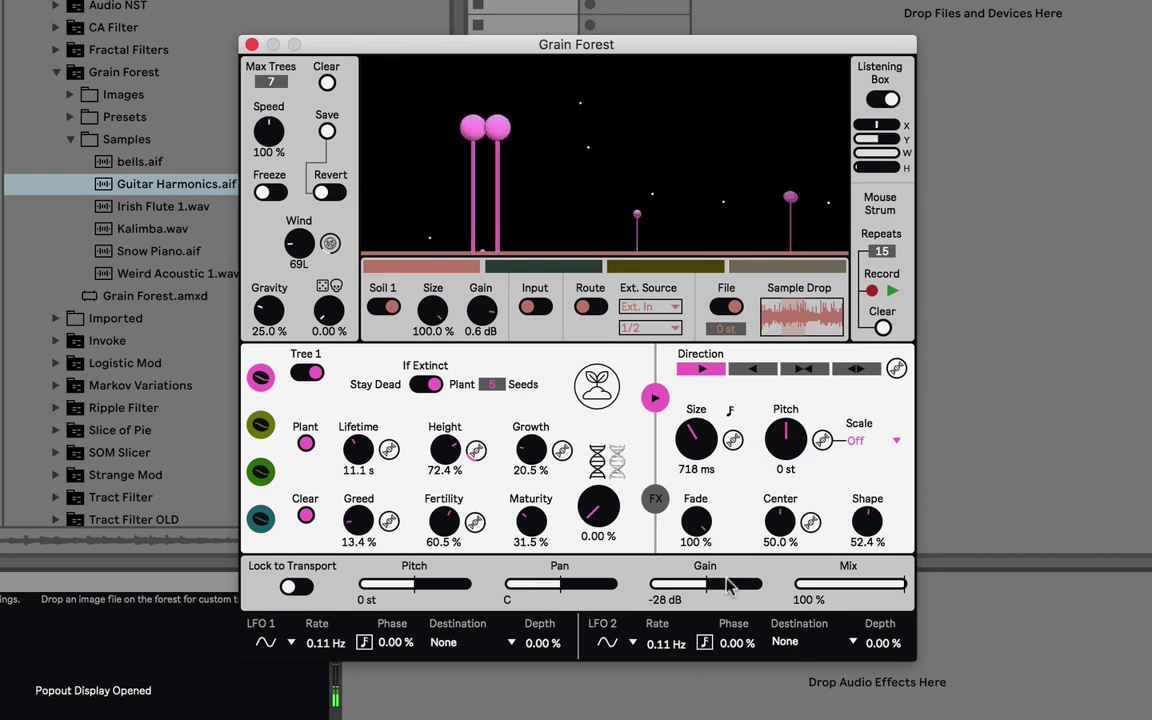
# Step: Try varying Tree 1's pitch, leaving it at 0 st, and set the output gain to -21 dB
pyautogui.moveTo(790, 445)
pyautogui.mouseDown()
pyautogui.moveTo(790, 425)
pyautogui.moveTo(792, 462)
pyautogui.moveTo(797, 452)
pyautogui.mouseUp()
pyautogui.moveTo(755, 562); pyautogui.dragTo(735, 640)
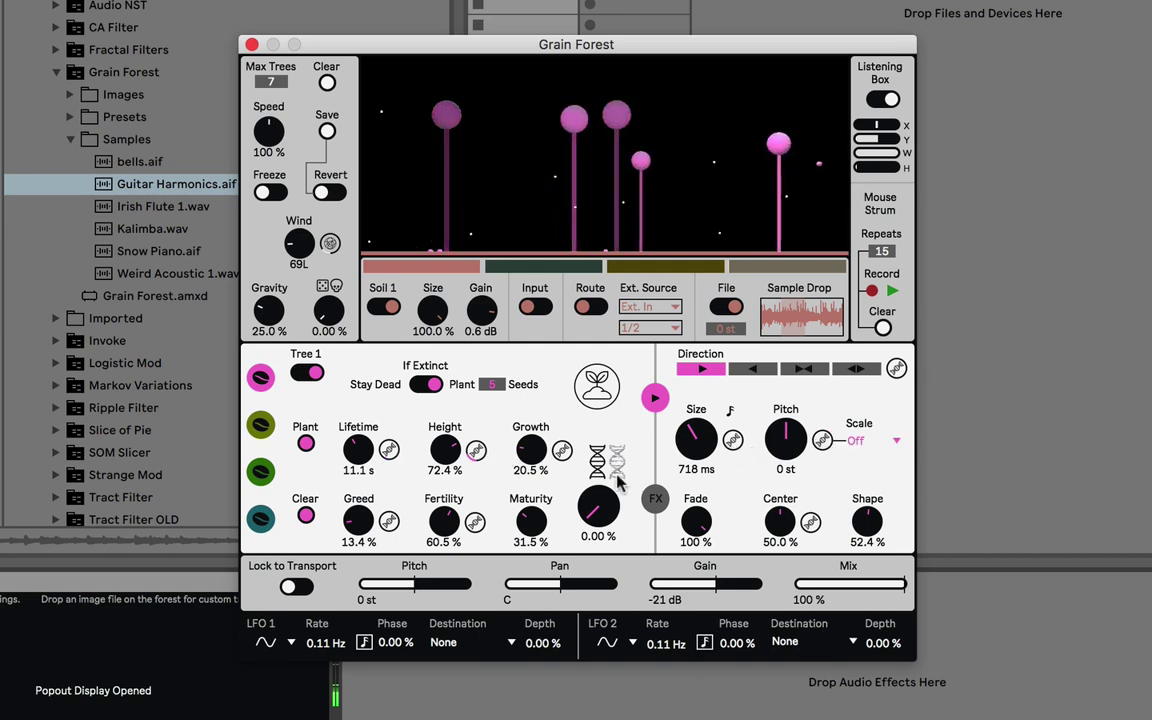
# Step: Set Tree 1's grain pitch to +5 st and have it replant 15 seeds when extinct
pyautogui.click(551, 452)
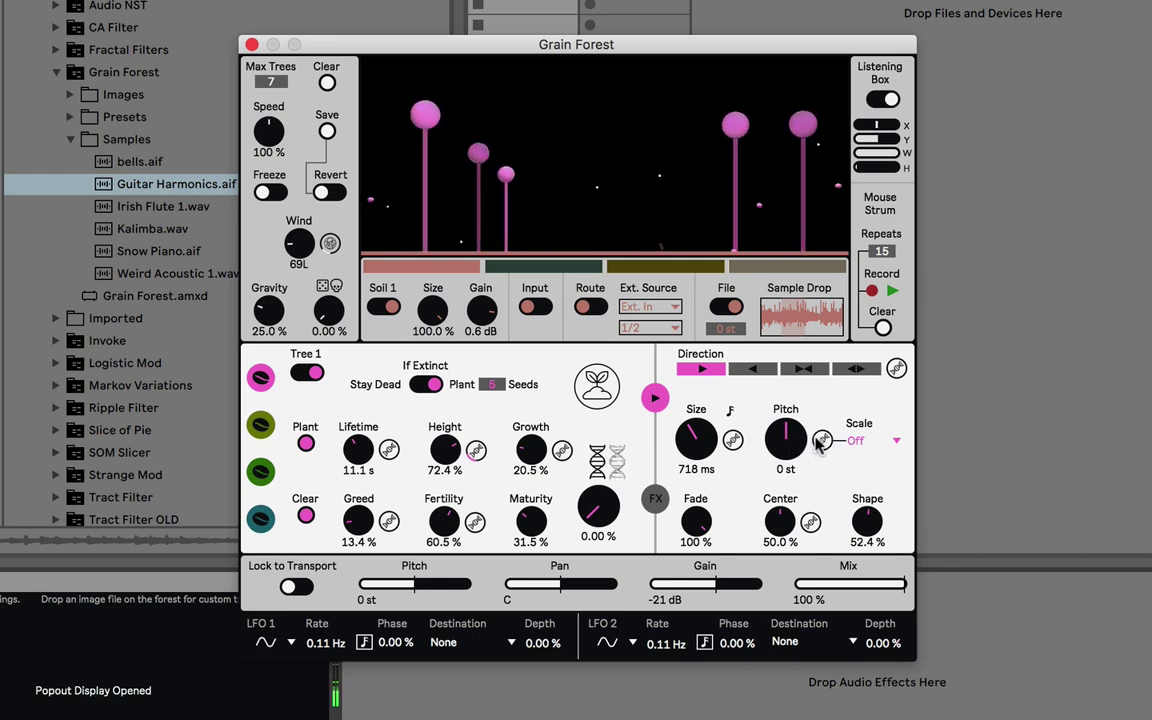
pyautogui.moveTo(790, 442); pyautogui.dragTo(793, 449)
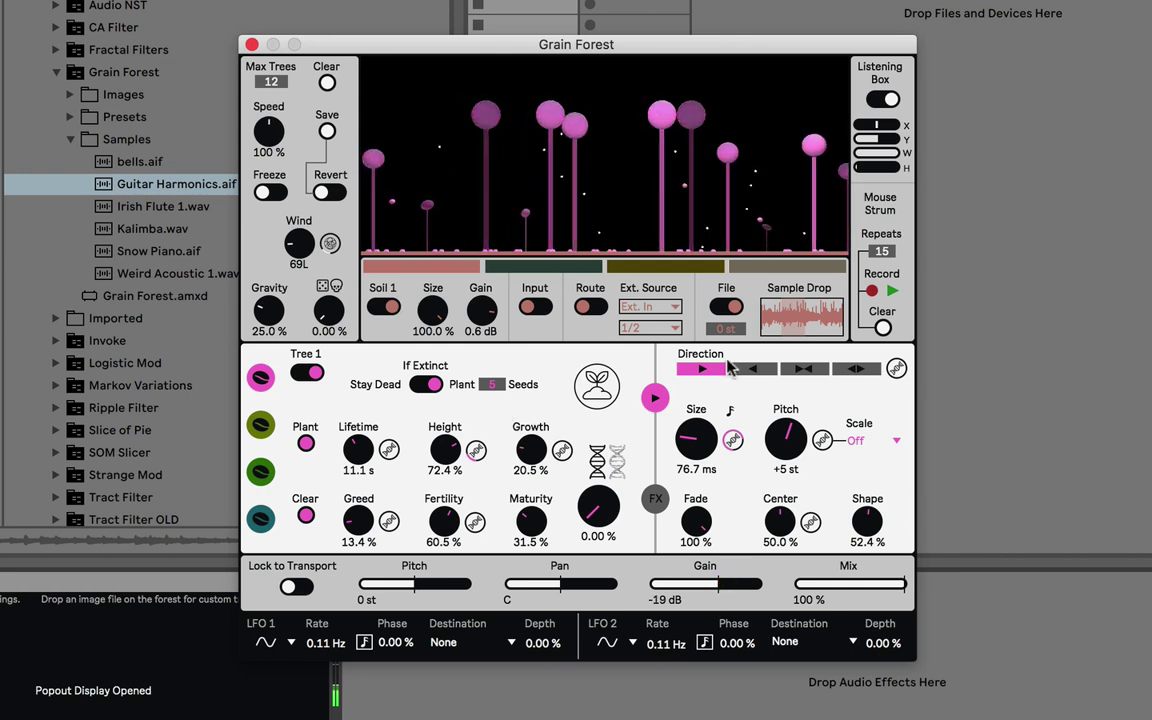
pyautogui.moveTo(491, 384)
pyautogui.mouseDown()
pyautogui.moveTo(492, 335)
pyautogui.moveTo(489, 357)
pyautogui.mouseUp()
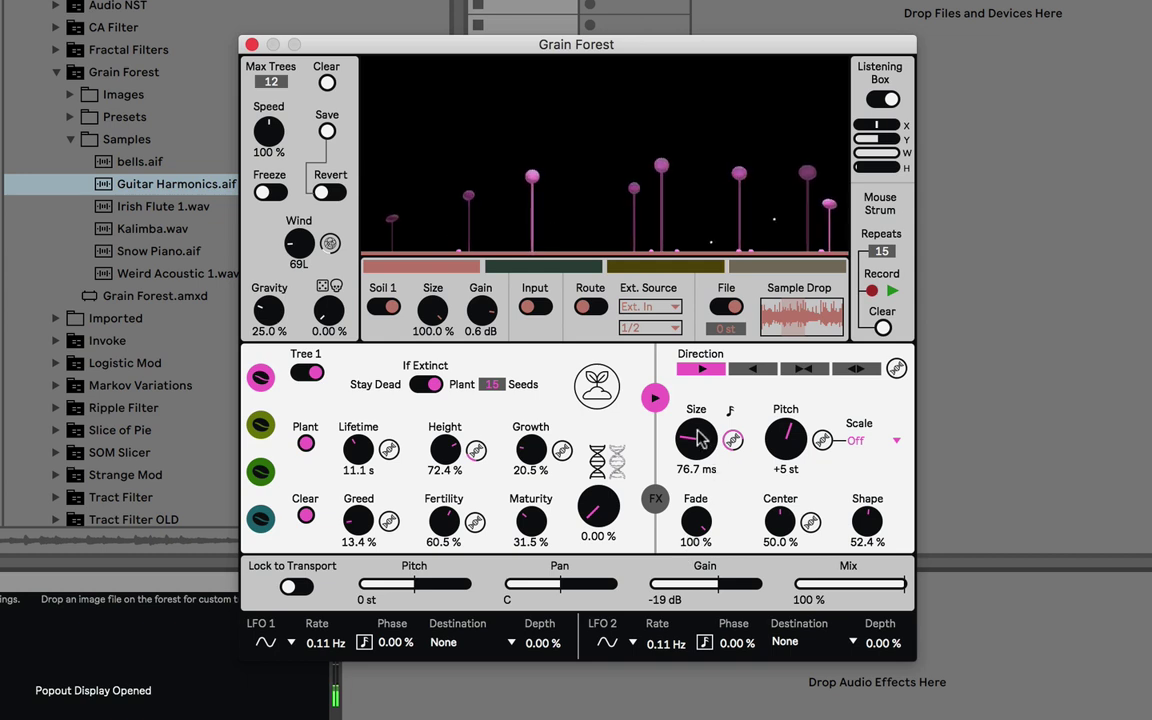
# Step: Remove Tree 1's grain size variation, set its grain size to 357 ms and raise the output gain to -7.9 dB
pyautogui.click(737, 432)
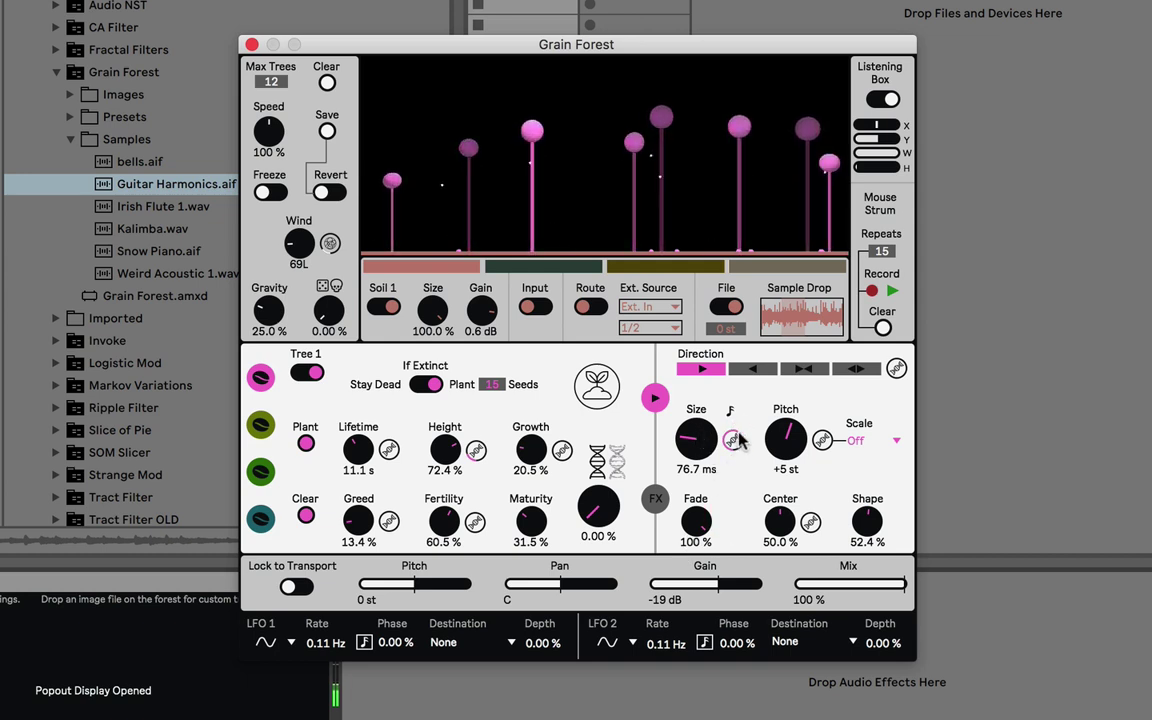
pyautogui.click(727, 643)
pyautogui.moveTo(696, 438); pyautogui.dragTo(690, 420)
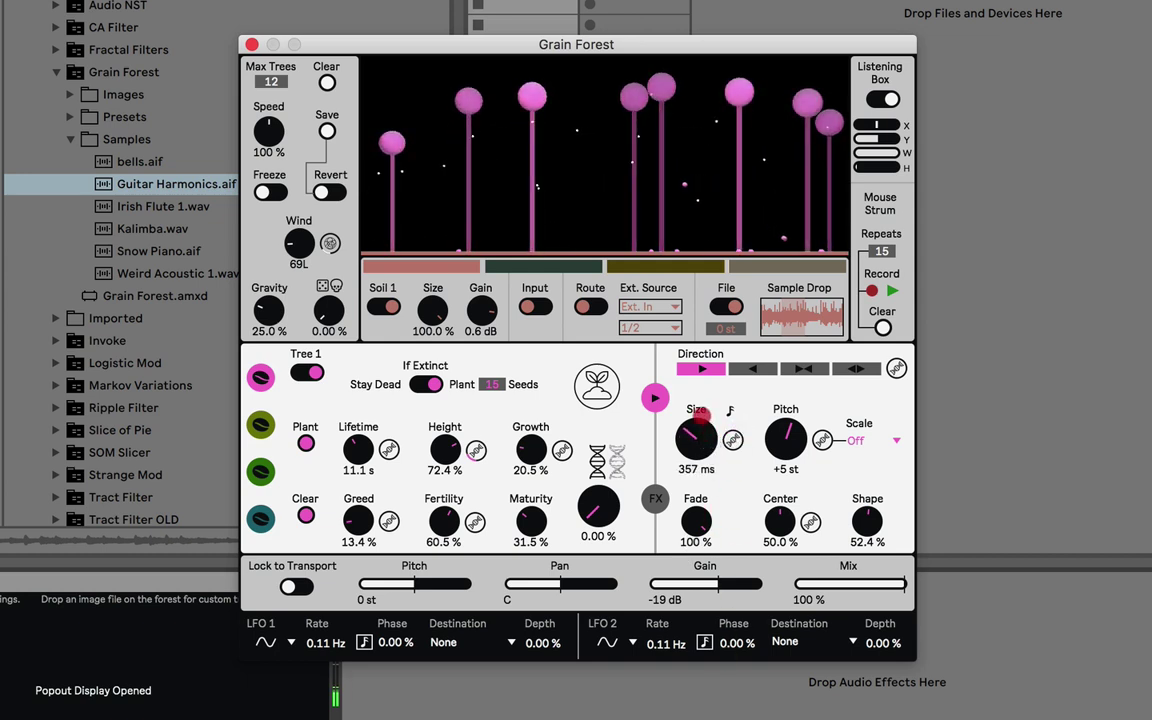
pyautogui.moveTo(718, 584); pyautogui.dragTo(735, 584)
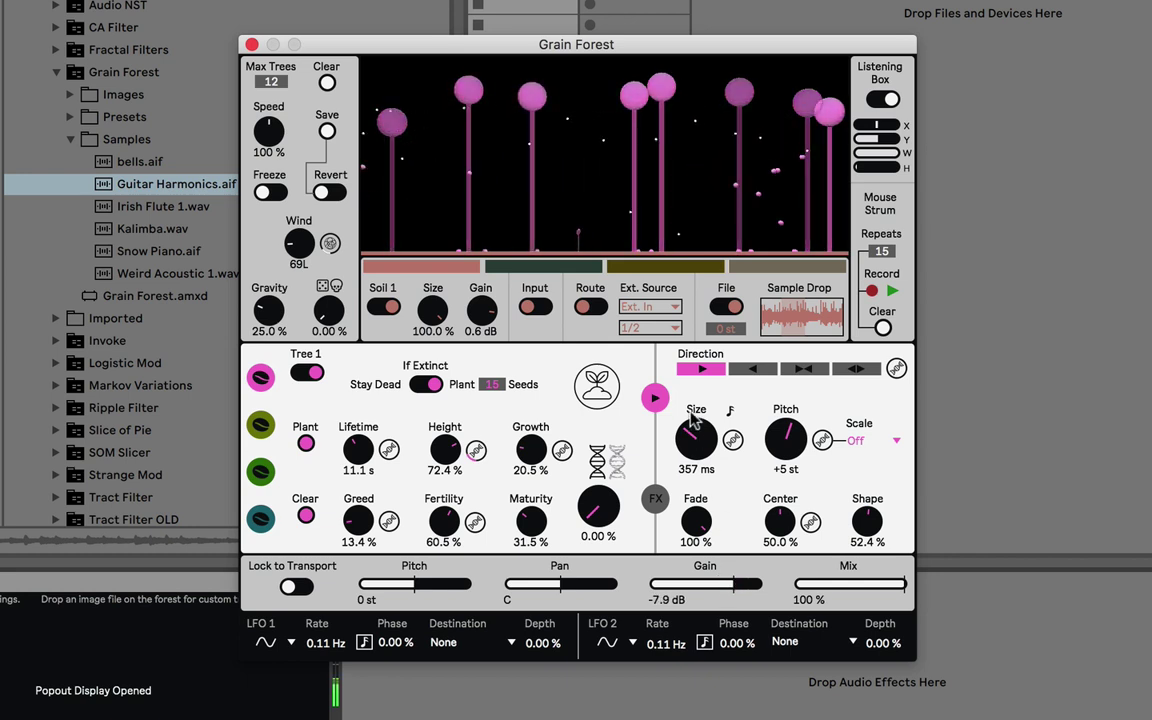
# Step: Reapply genetic variation to Tree 1's grain size and lower the output gain to -32 dB
pyautogui.click(710, 368)
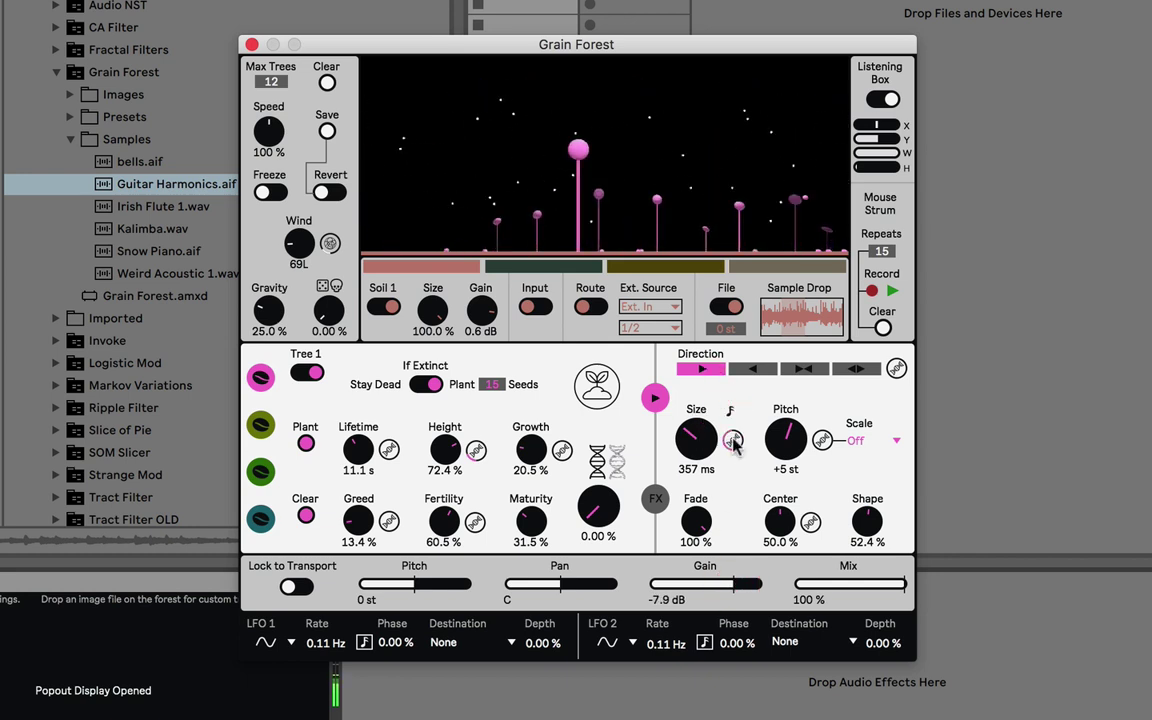
pyautogui.click(720, 584)
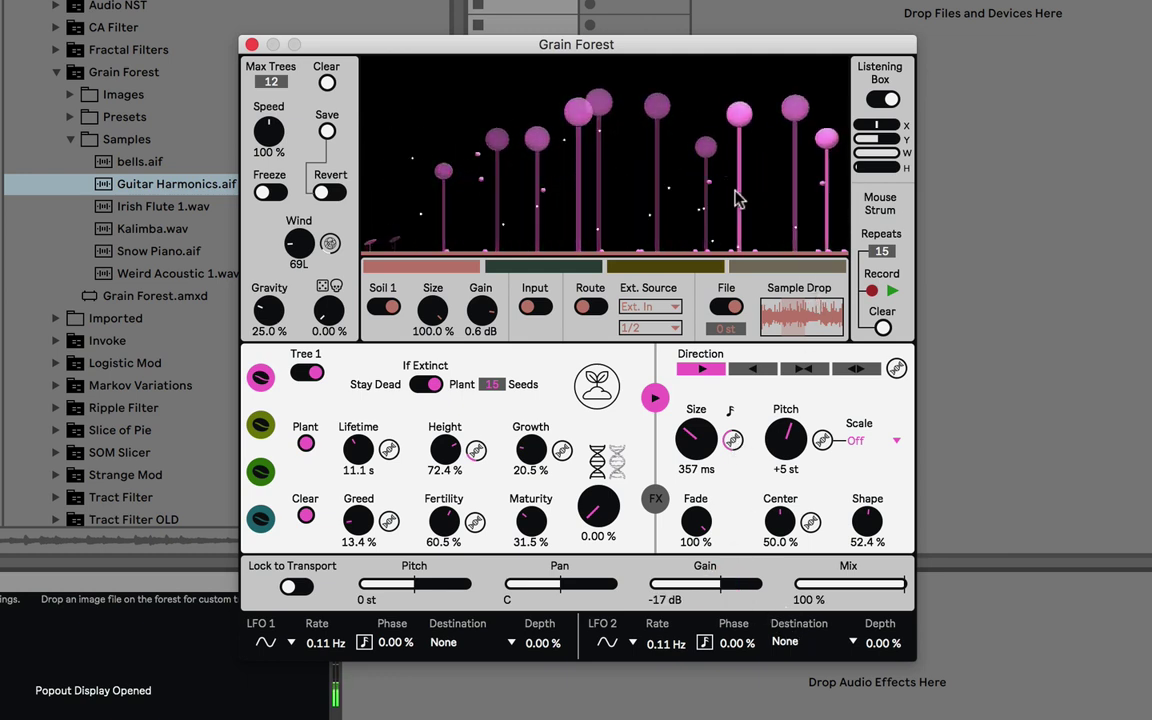
pyautogui.click(733, 421)
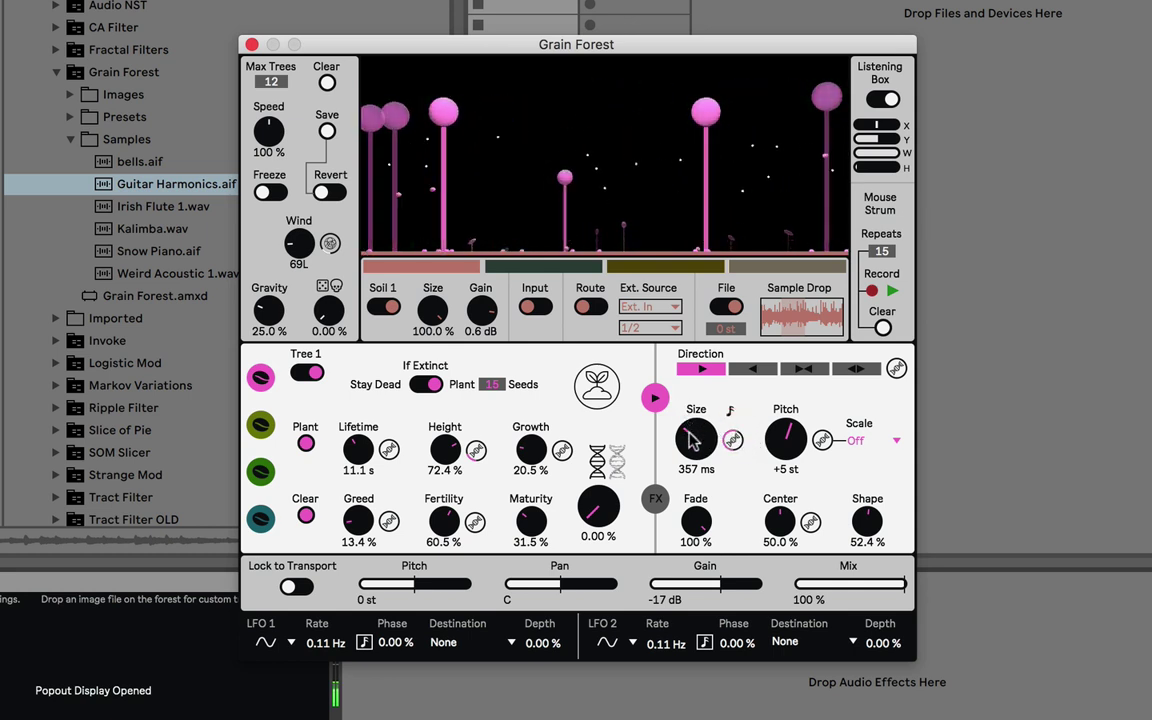
pyautogui.moveTo(716, 580)
pyautogui.mouseDown()
pyautogui.moveTo(731, 580)
pyautogui.moveTo(698, 598)
pyautogui.mouseUp()
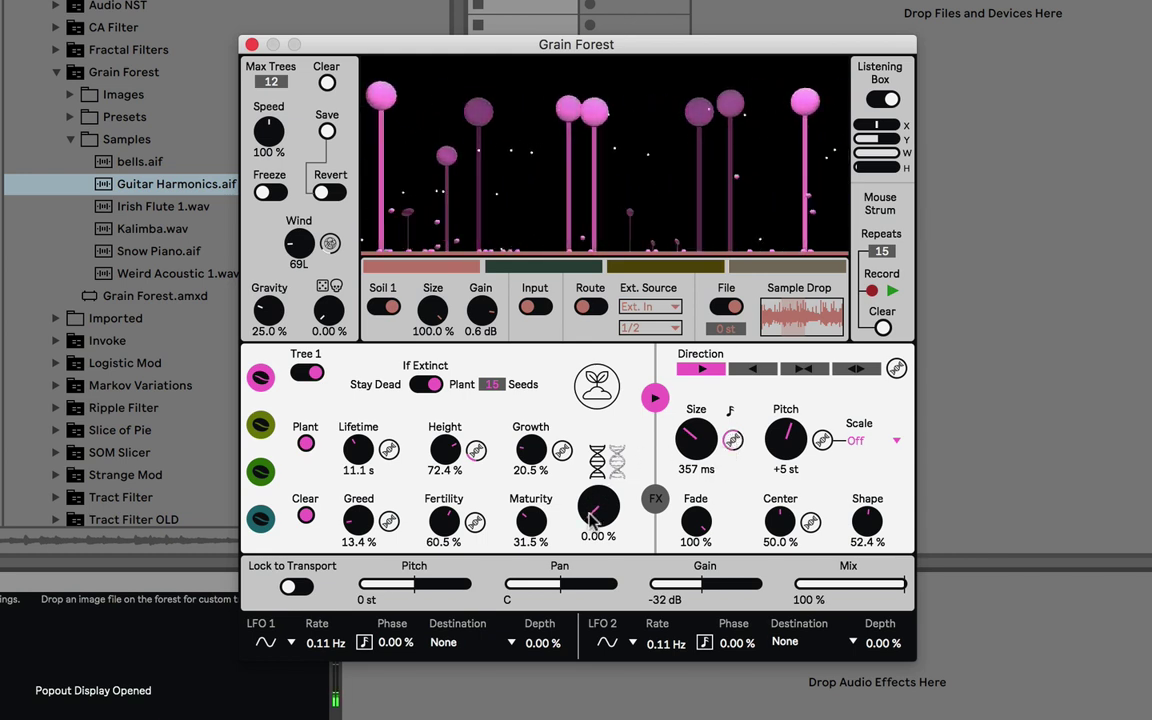
# Step: Try Tree 1's overall DNA amount at 74.8% and 100%, and return it to 0.00%
pyautogui.moveTo(592, 520)
pyautogui.mouseDown()
pyautogui.moveTo(582, 400)
pyautogui.moveTo(580, 508)
pyautogui.mouseUp()
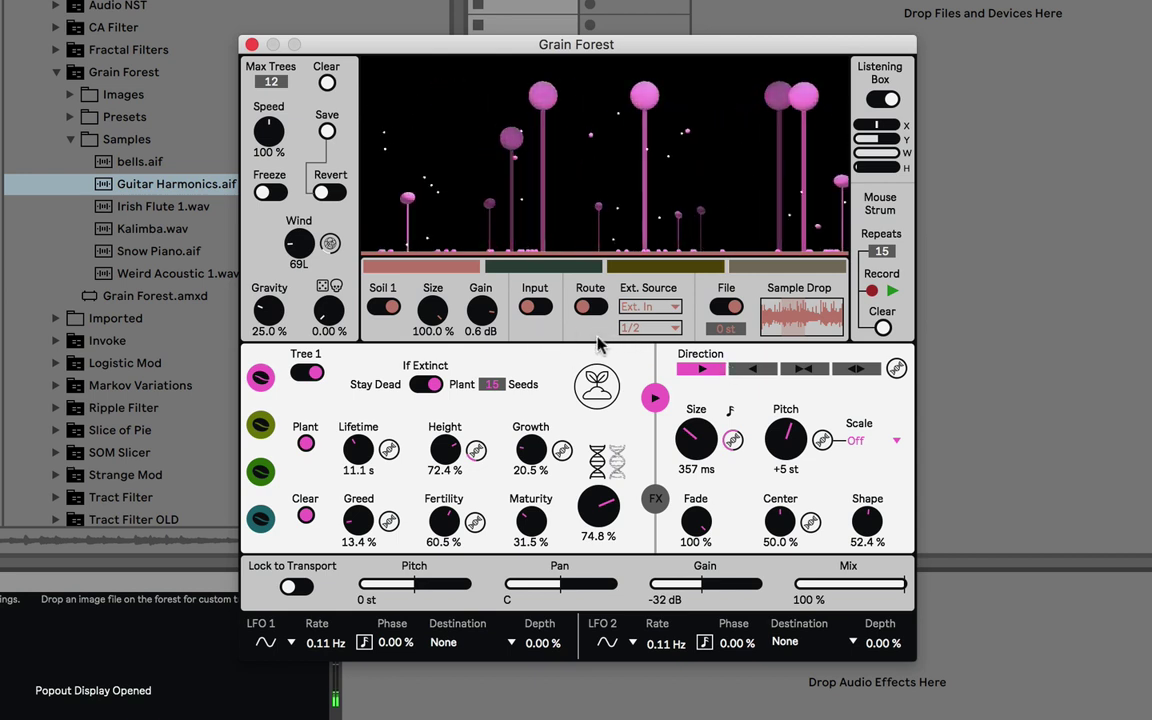
pyautogui.moveTo(590, 505)
pyautogui.mouseDown()
pyautogui.moveTo(586, 515)
pyautogui.moveTo(582, 500)
pyautogui.moveTo(600, 512)
pyautogui.moveTo(581, 452)
pyautogui.moveTo(602, 512)
pyautogui.mouseUp()
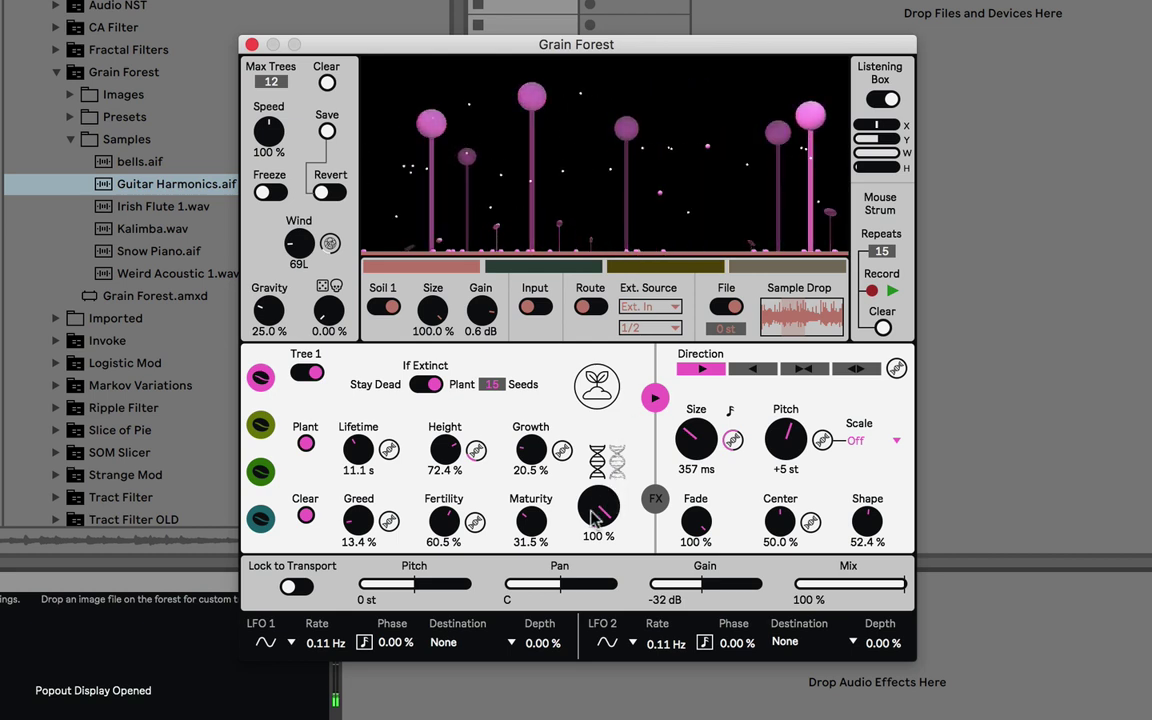
pyautogui.moveTo(598, 507)
pyautogui.mouseDown()
pyautogui.moveTo(595, 571)
pyautogui.moveTo(607, 547)
pyautogui.moveTo(504, 574)
pyautogui.moveTo(504, 585)
pyautogui.mouseUp()
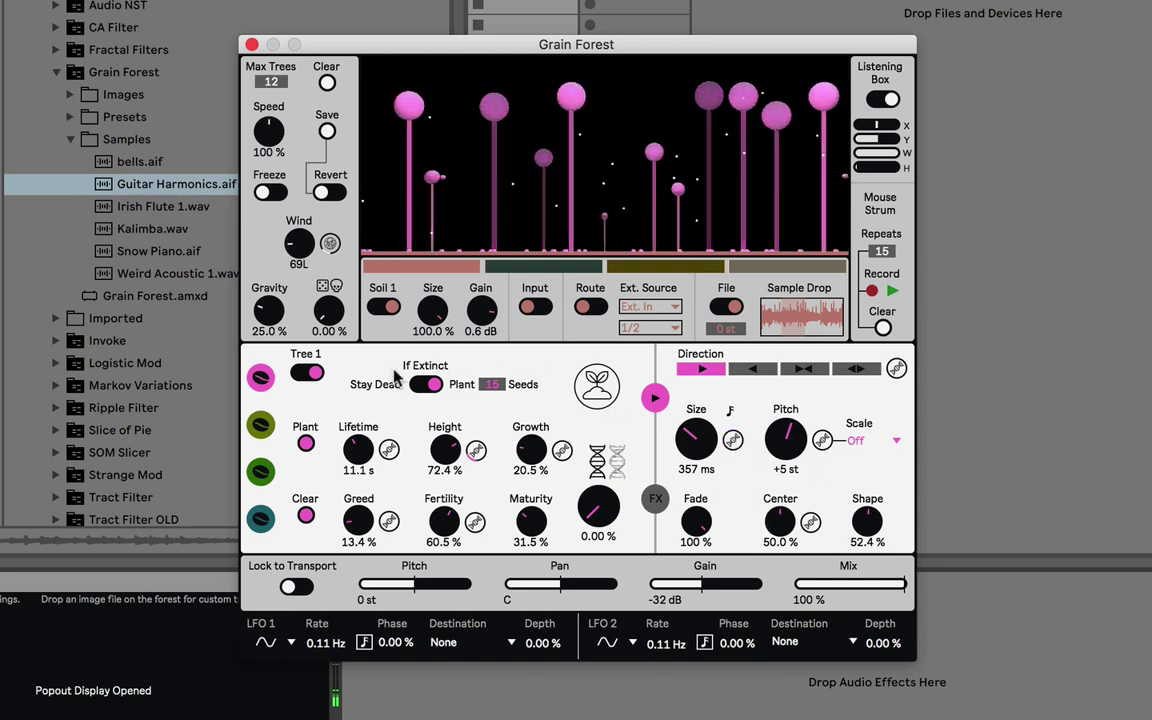
# Step: Try removing Soil 1 from Tree 1's diet, and add it back
pyautogui.click(601, 387)
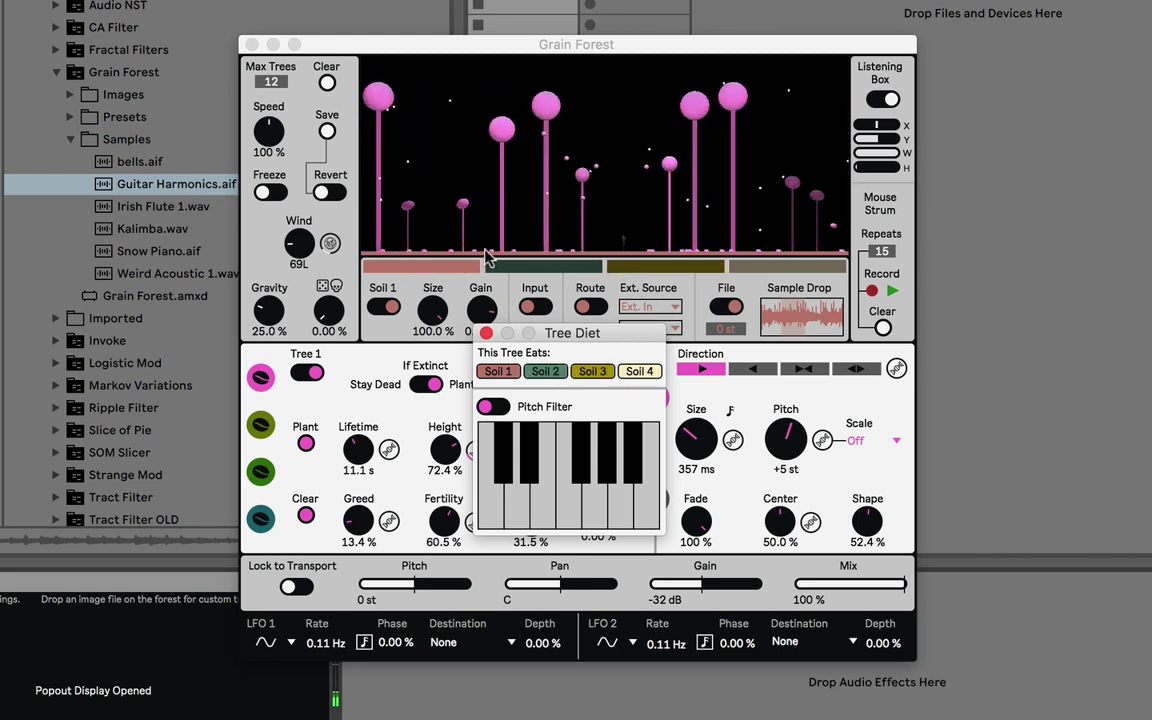
pyautogui.click(498, 372)
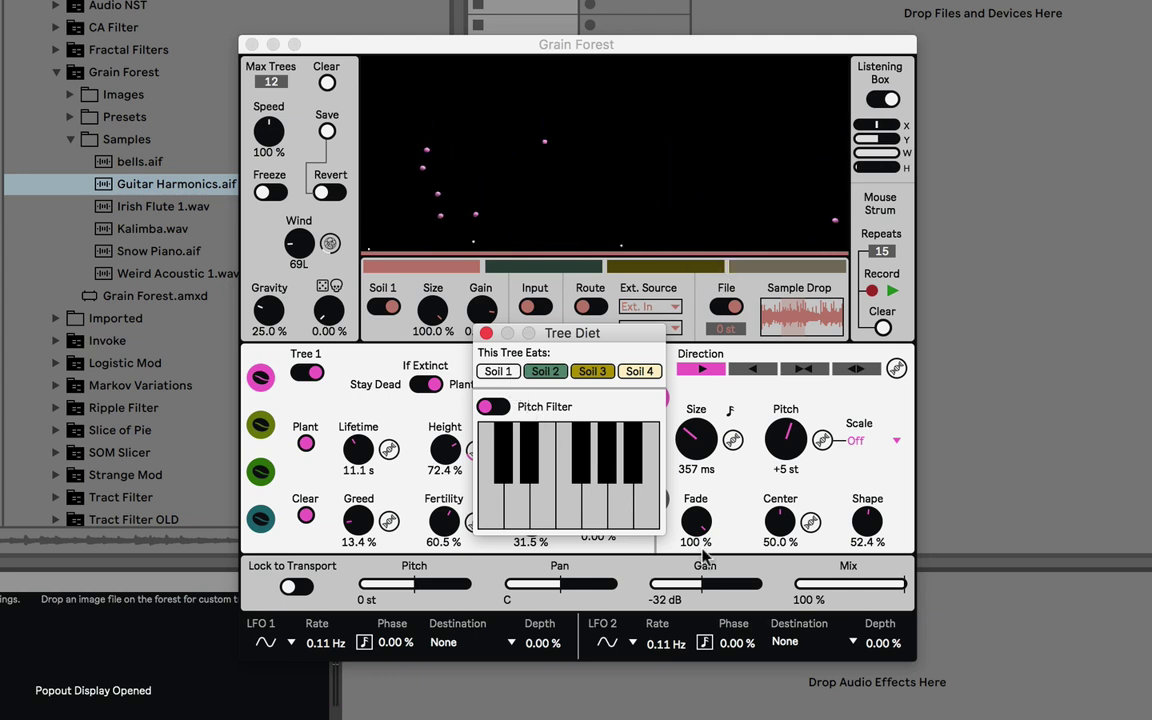
pyautogui.click(512, 377)
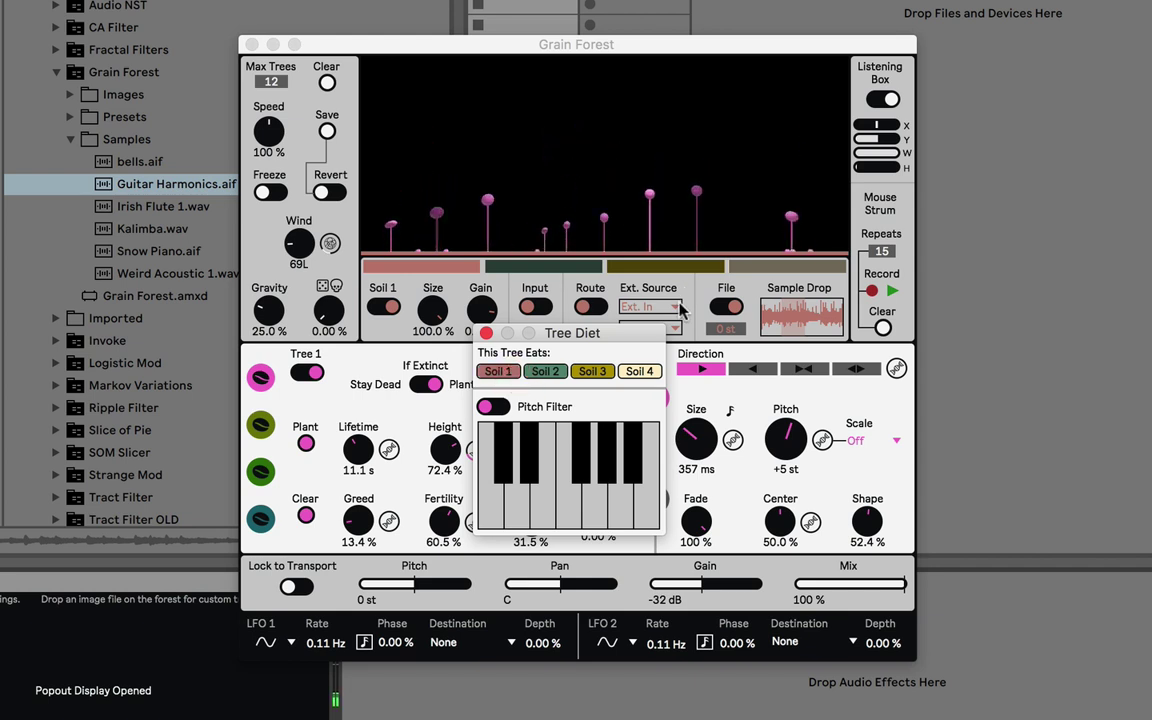
pyautogui.click(486, 333)
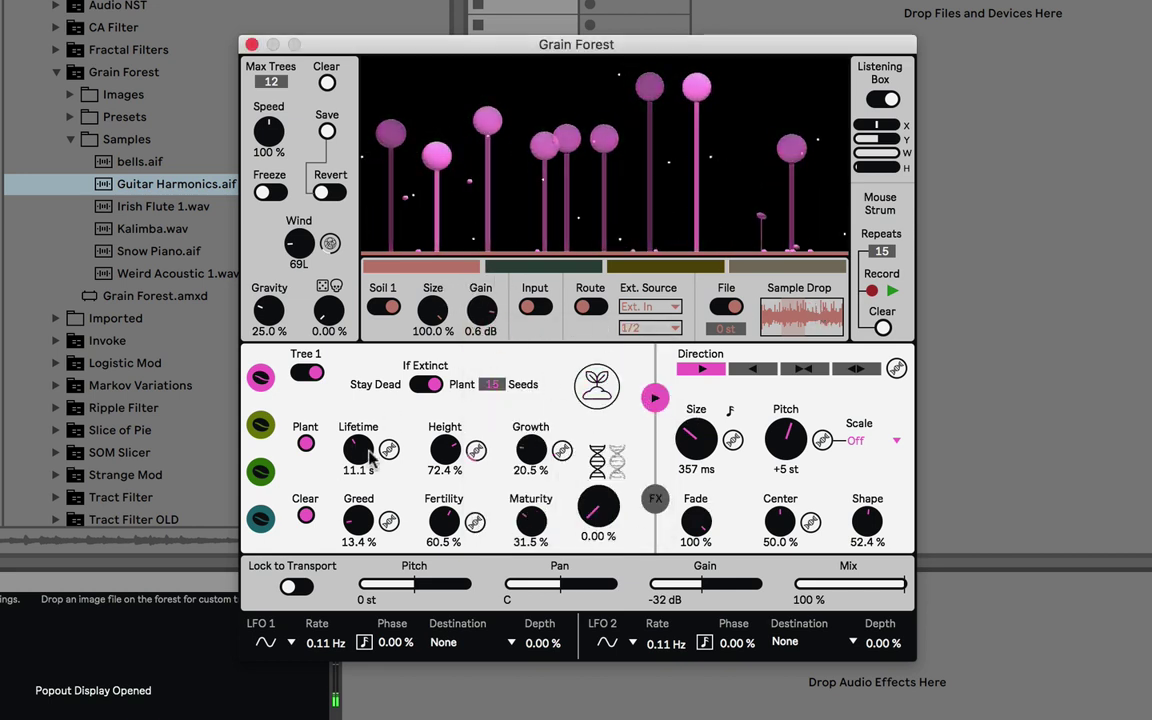
# Step: Enable Soil 2 with its size at 53.3% and restrict Tree 1's diet to Soil 1
pyautogui.click(540, 266)
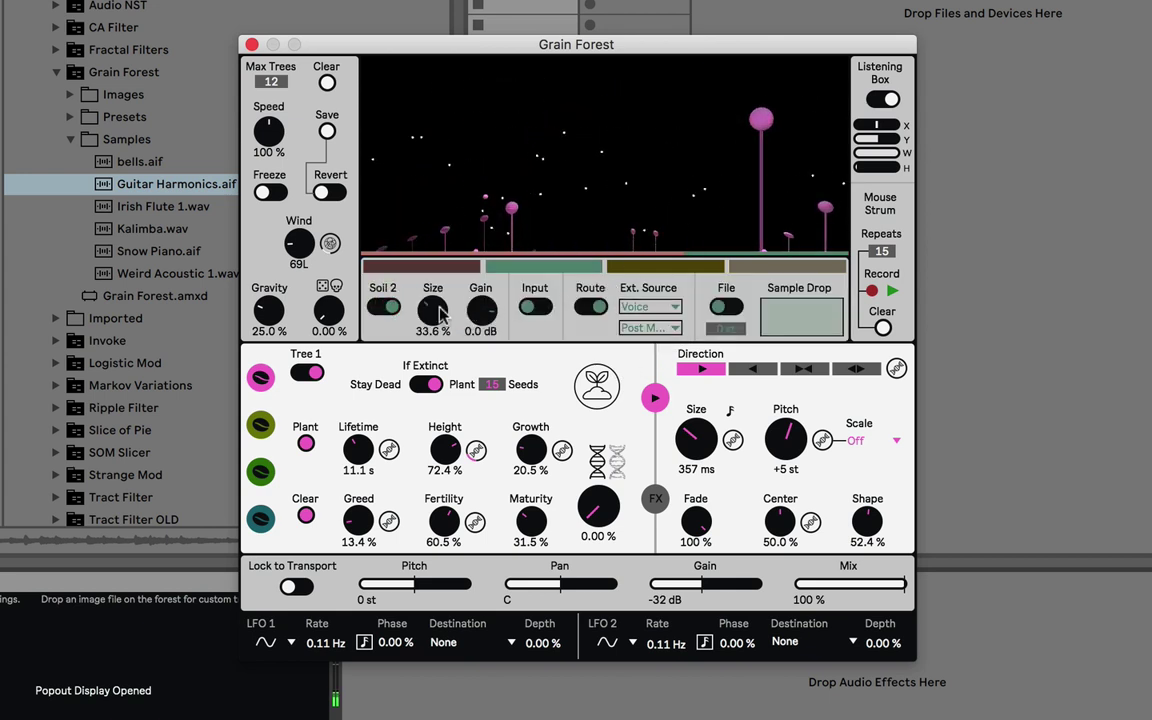
pyautogui.moveTo(436, 311)
pyautogui.mouseDown()
pyautogui.moveTo(437, 296)
pyautogui.moveTo(440, 313)
pyautogui.mouseUp()
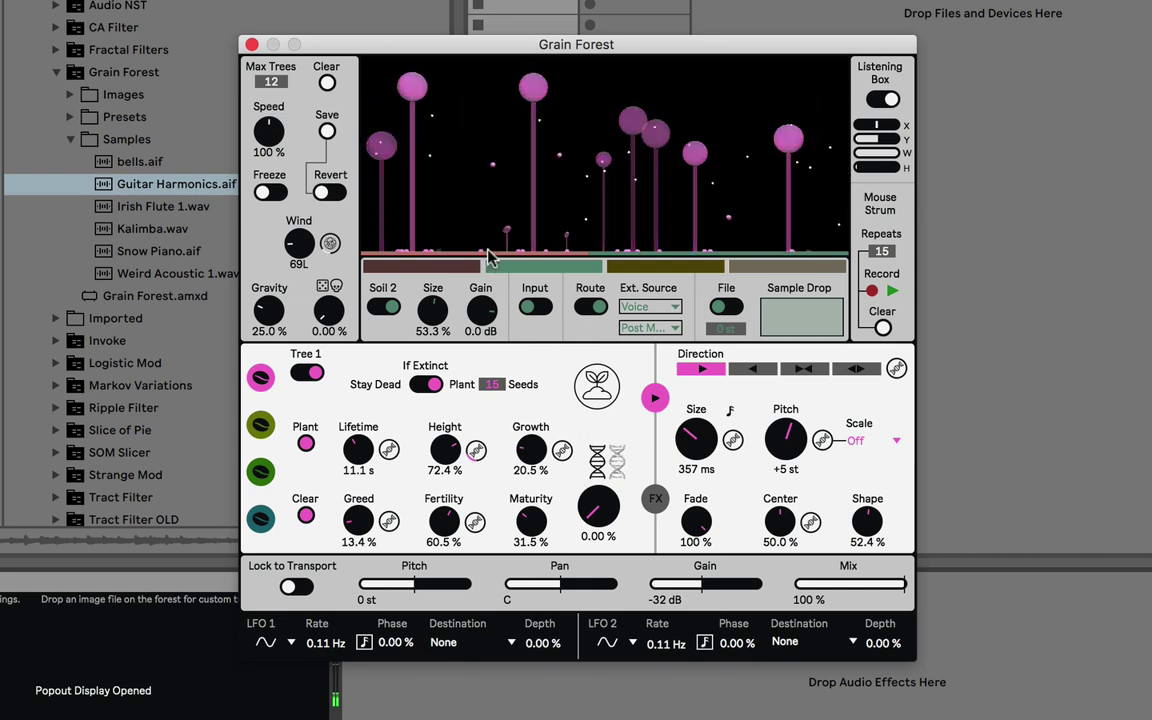
pyautogui.click(597, 386)
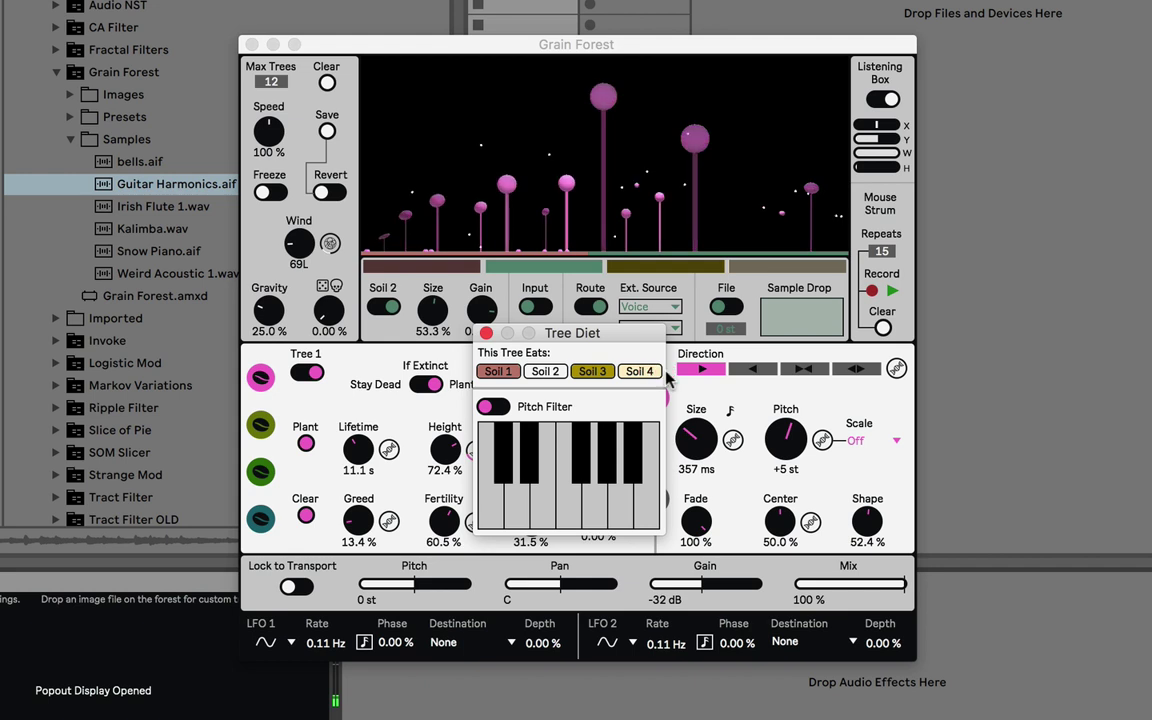
pyautogui.click(612, 377)
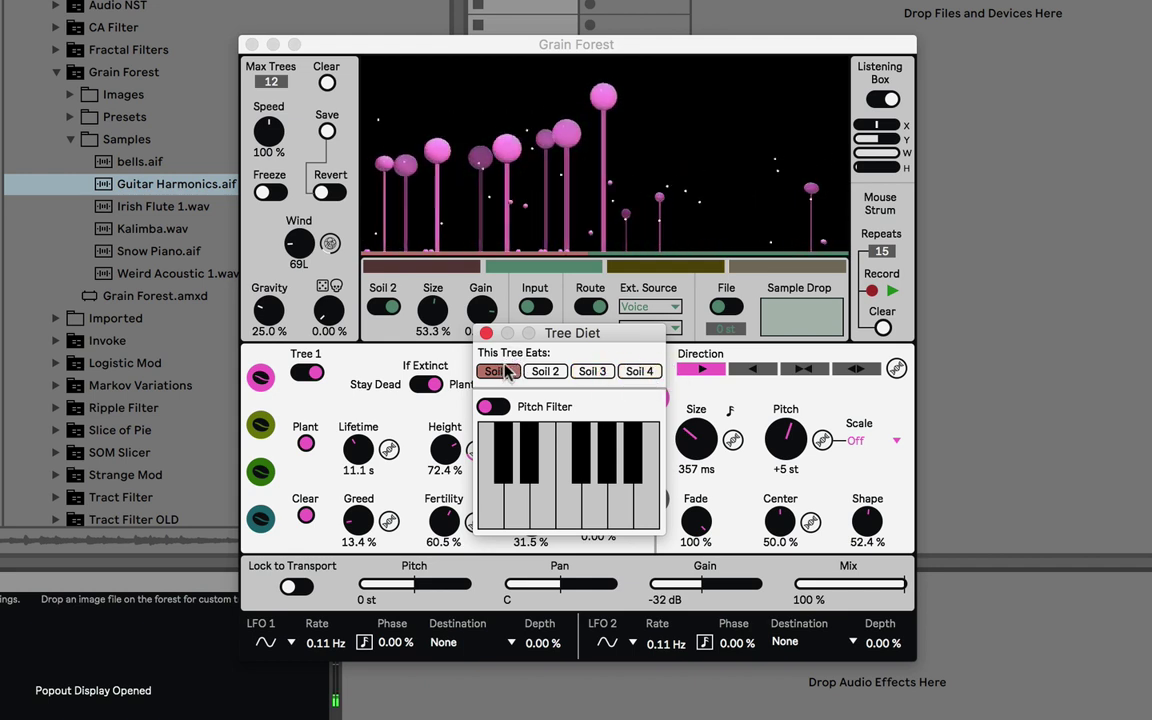
pyautogui.click(672, 440)
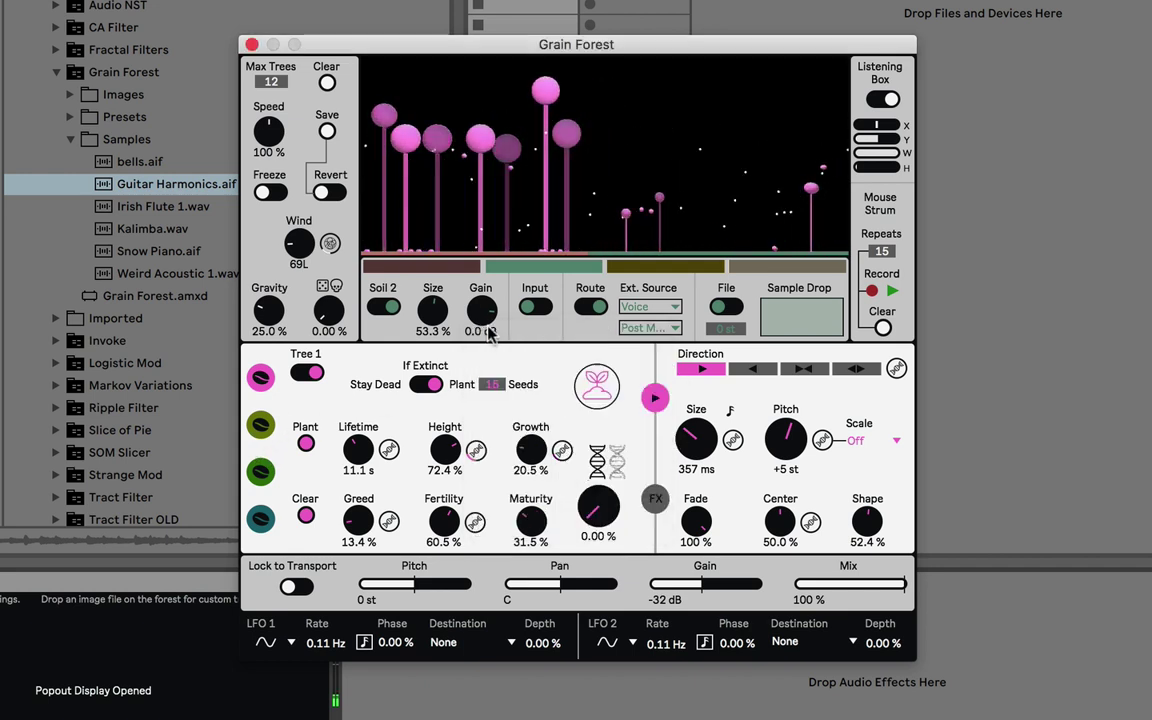
# Step: Enable Tree 2, keep Soil 2 in its diet while excluding Soils 1 and 3, and clear the forest
pyautogui.click(259, 424)
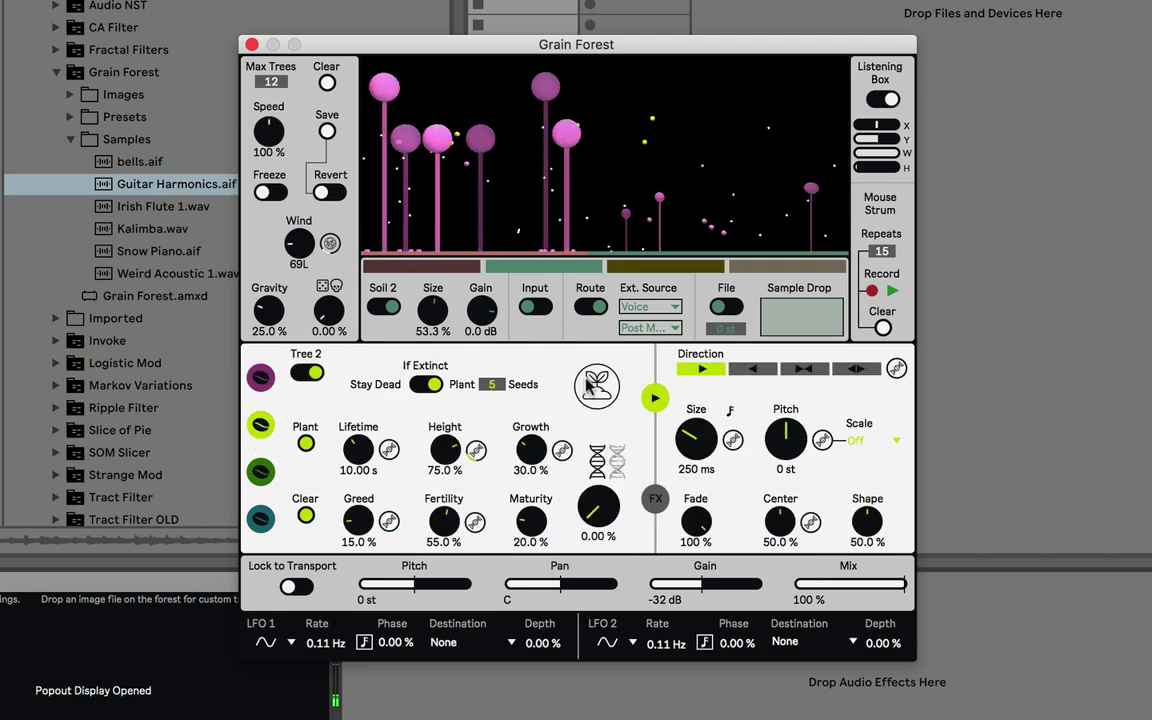
pyautogui.click(596, 385)
pyautogui.click(534, 373)
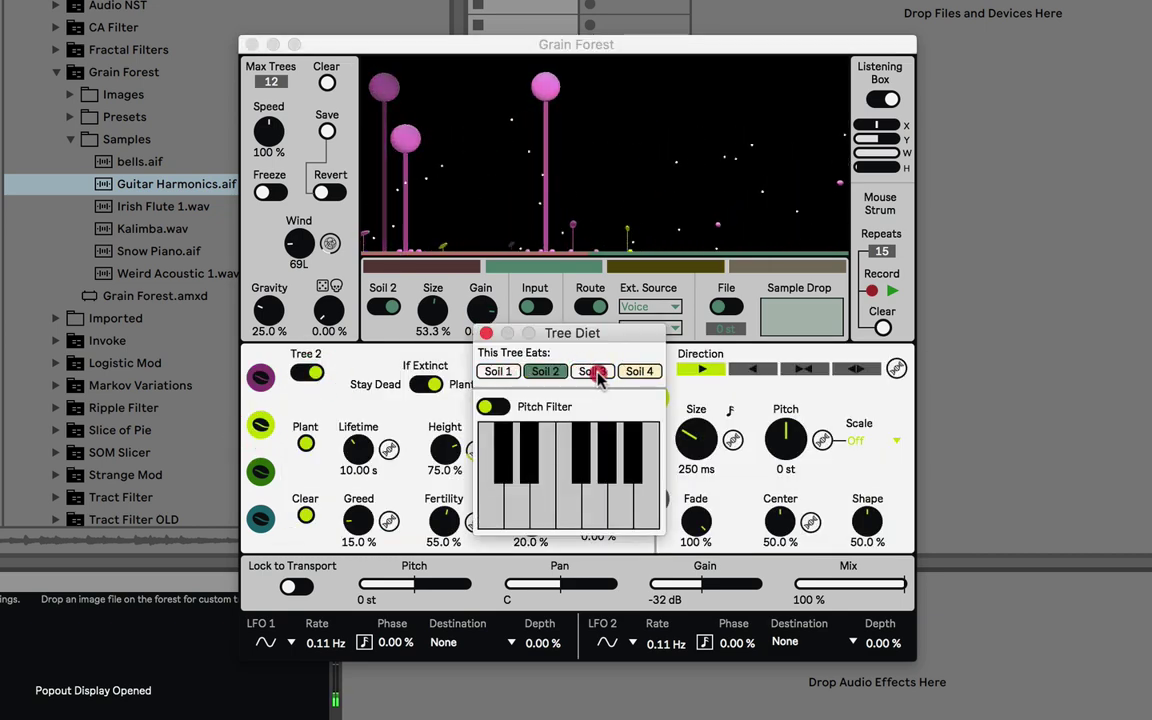
pyautogui.click(486, 332)
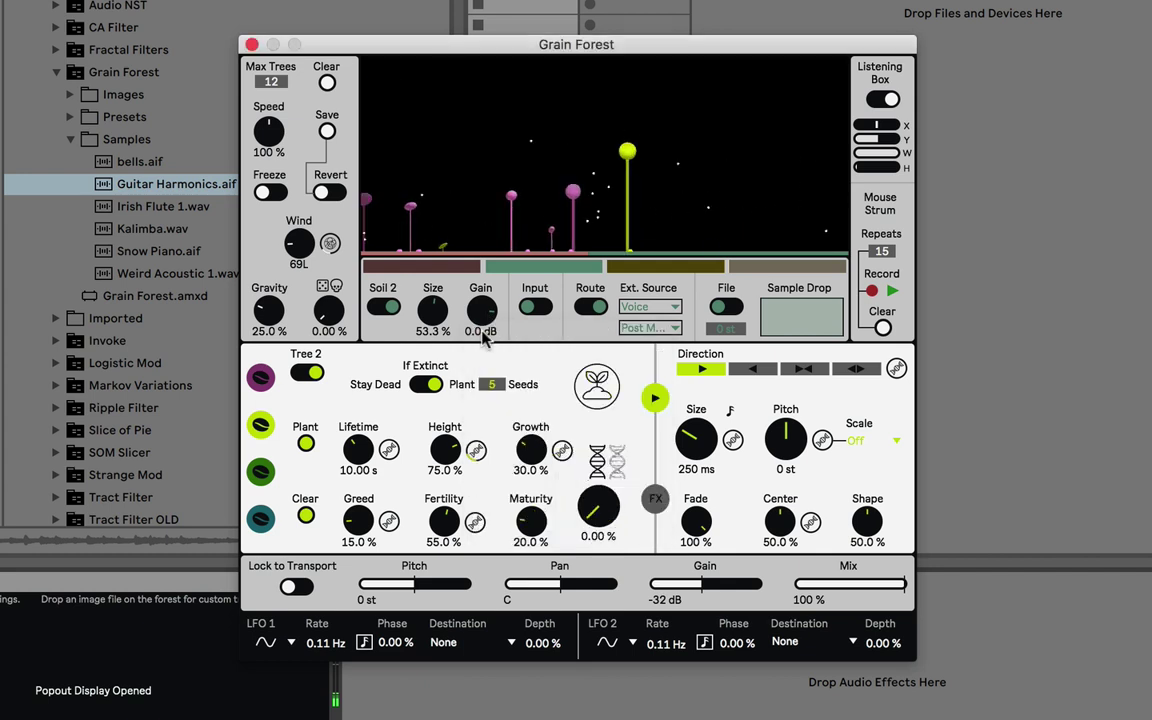
pyautogui.click(326, 83)
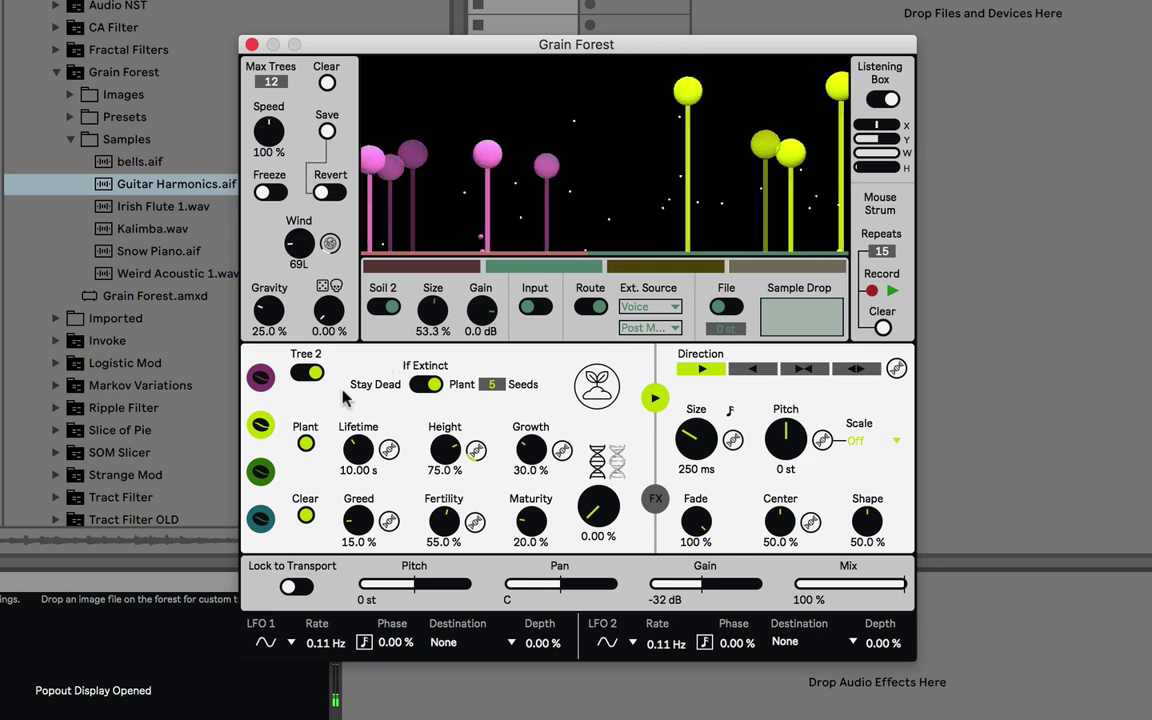
# Step: Disable Tree 2 and Soil 2, and return to the settings of Tree 1 and Soil 1
pyautogui.click(303, 371)
pyautogui.click(260, 377)
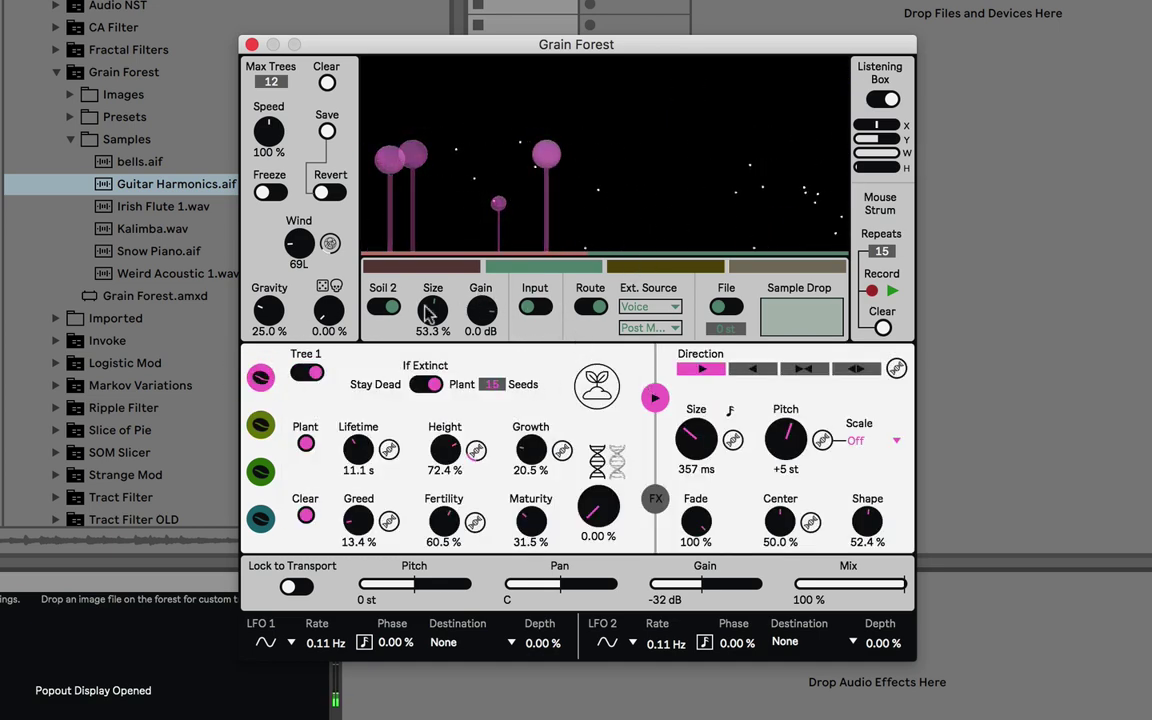
pyautogui.click(384, 308)
pyautogui.click(423, 266)
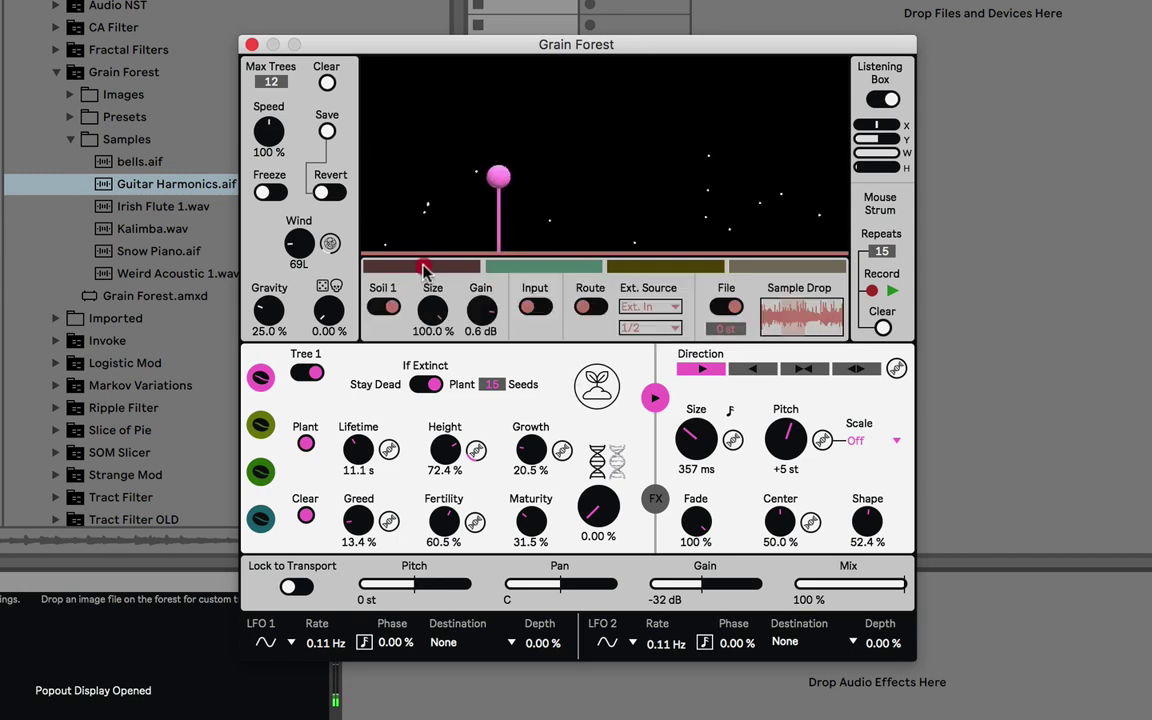
# Step: Turn on the pitch filter in Tree 1's diet and allow the notes C, E, F, G and A
pyautogui.click(598, 387)
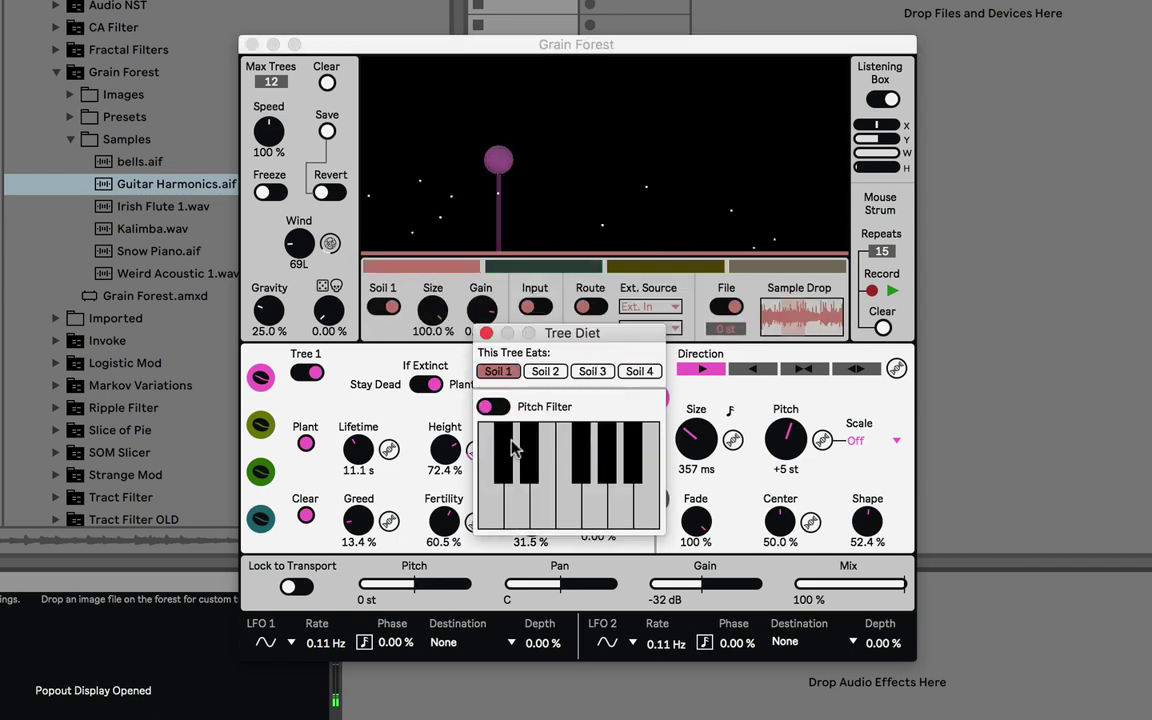
pyautogui.click(502, 405)
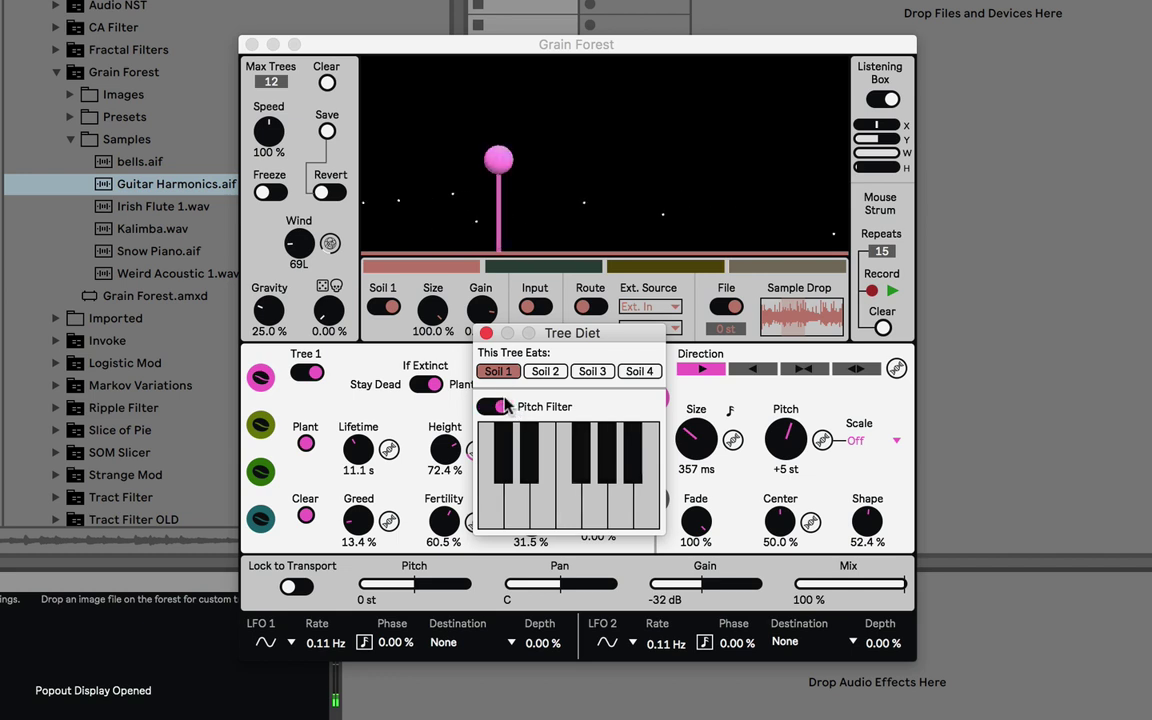
pyautogui.click(500, 407)
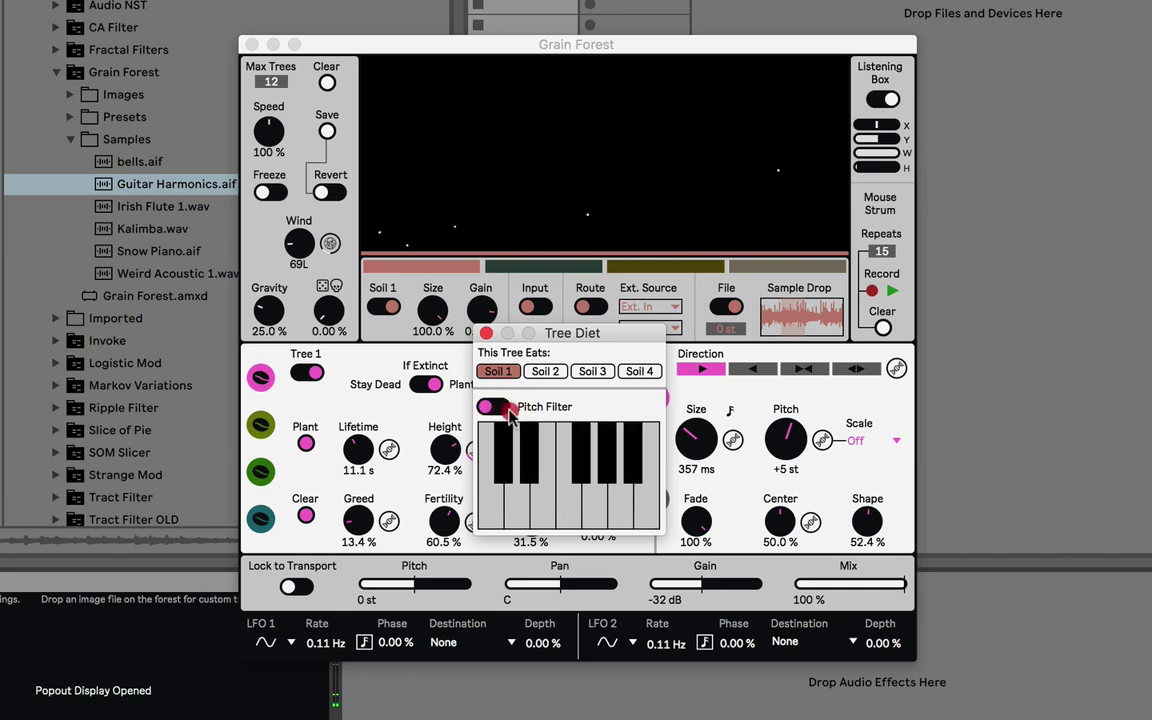
pyautogui.click(505, 409)
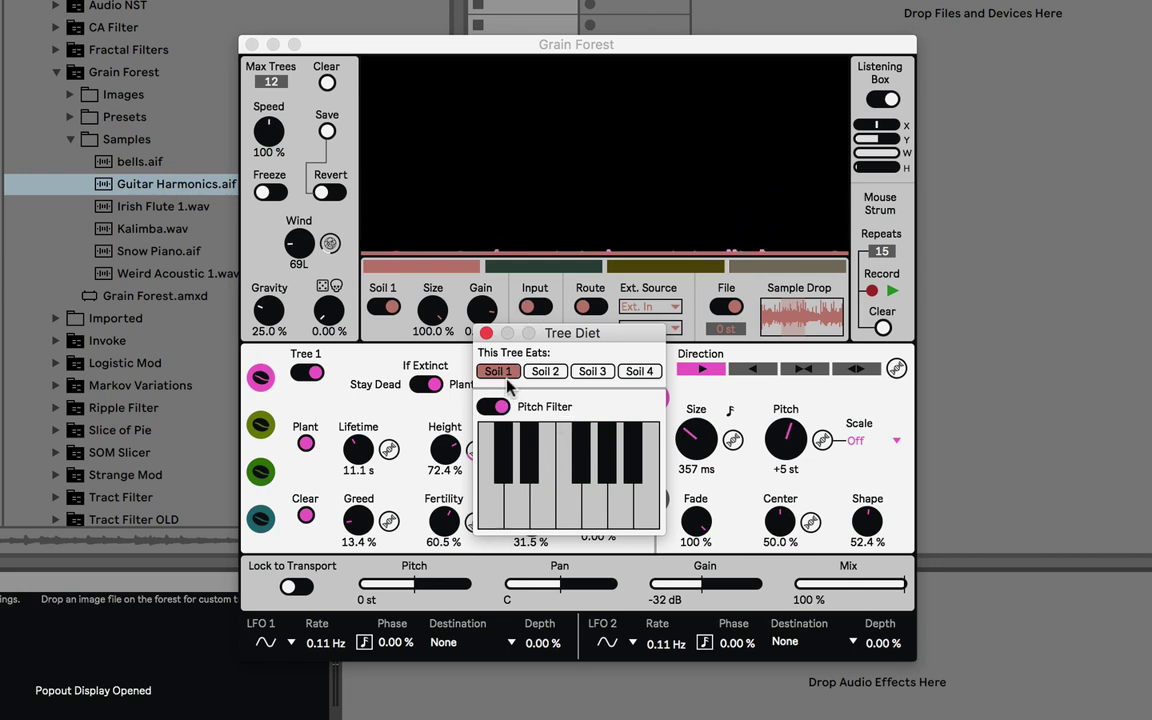
pyautogui.click(492, 508)
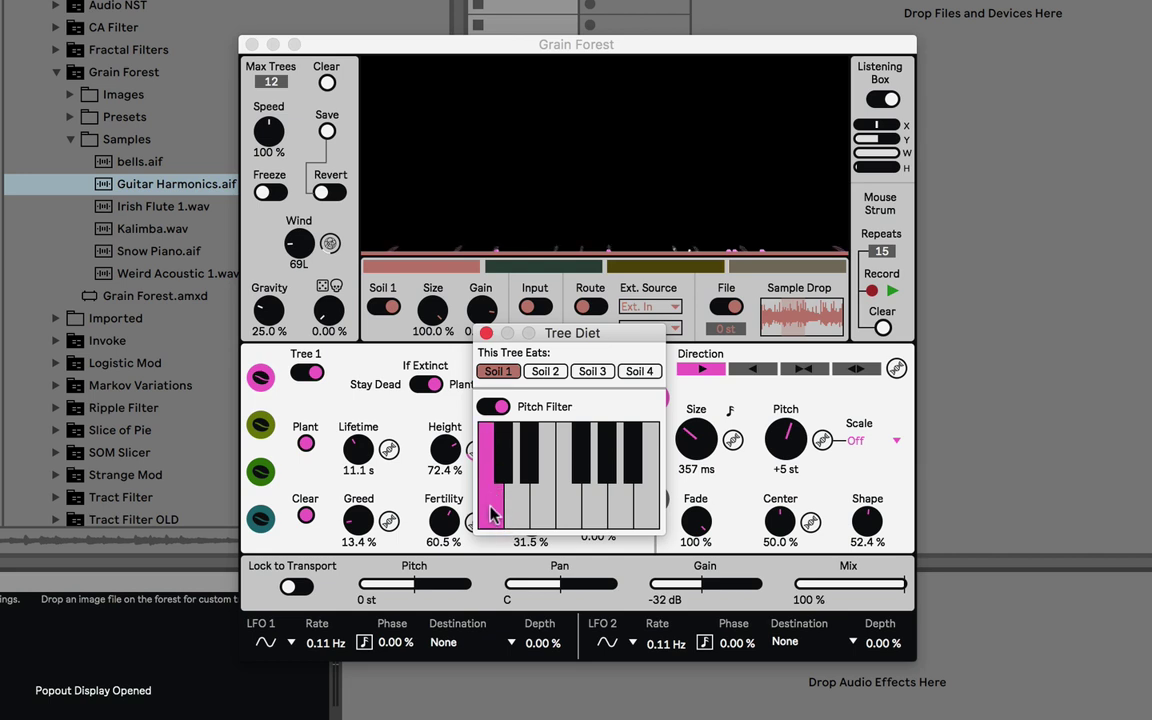
pyautogui.click(542, 508)
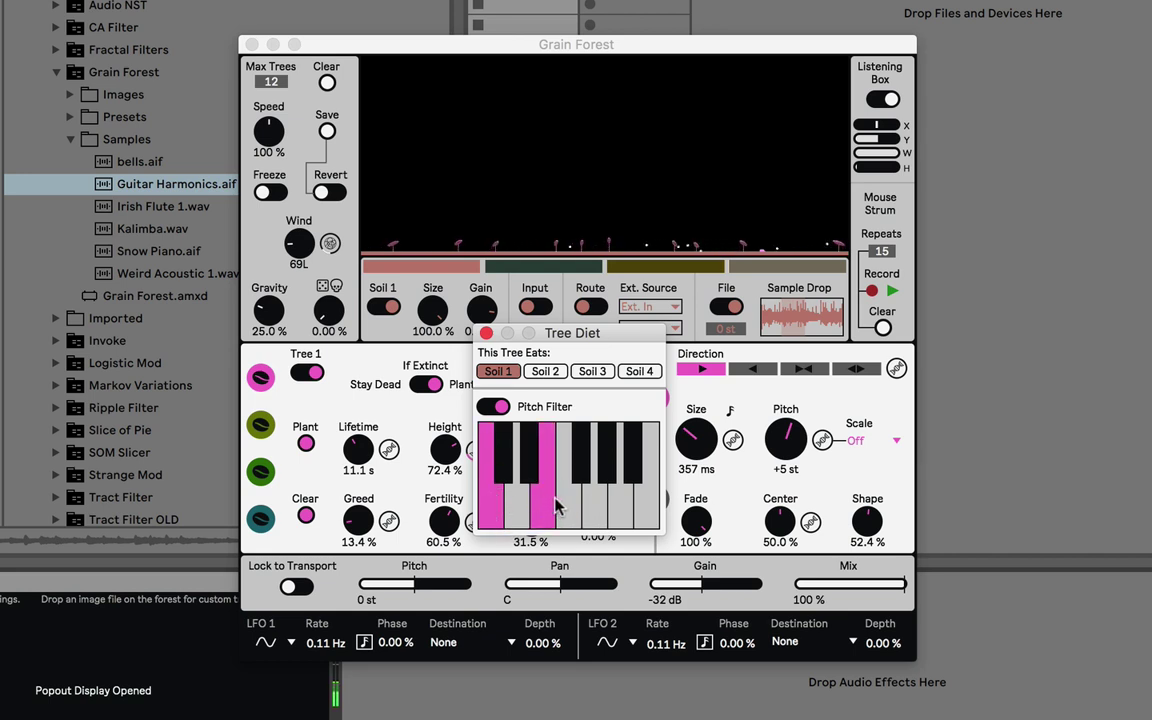
pyautogui.moveTo(562, 505); pyautogui.dragTo(622, 506)
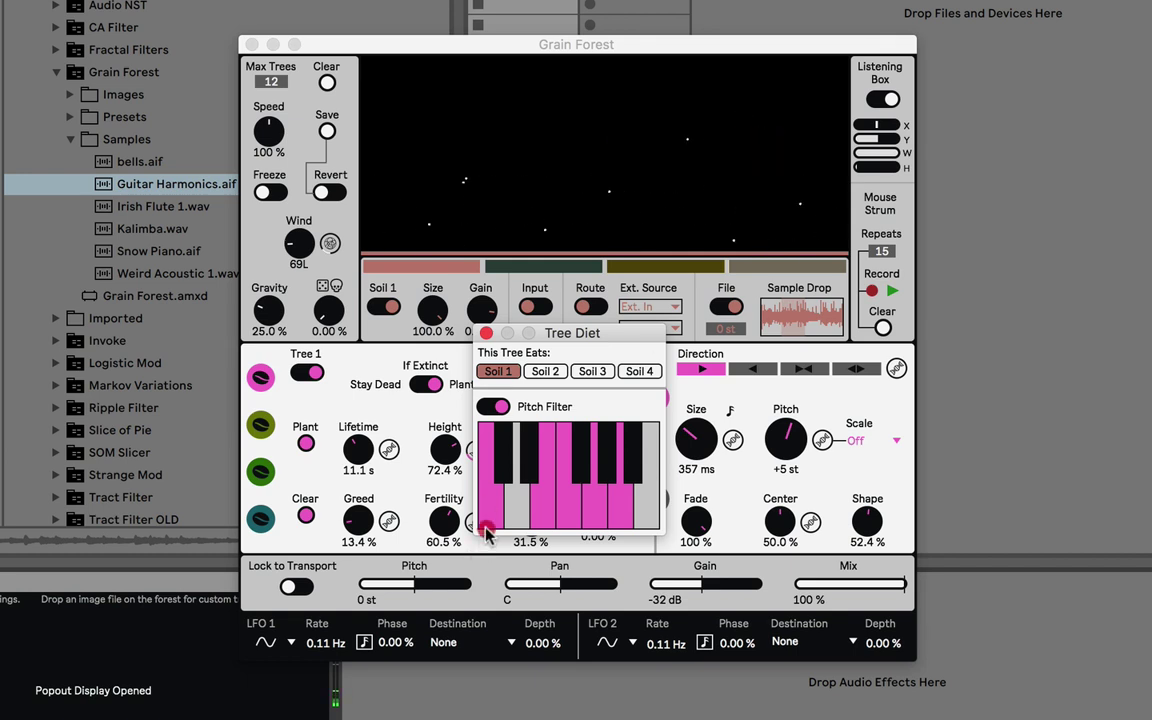
# Step: Clear the allowed notes in Tree 1's pitch filter and allow C#, D# and F# instead
pyautogui.moveTo(487, 517); pyautogui.dragTo(636, 498)
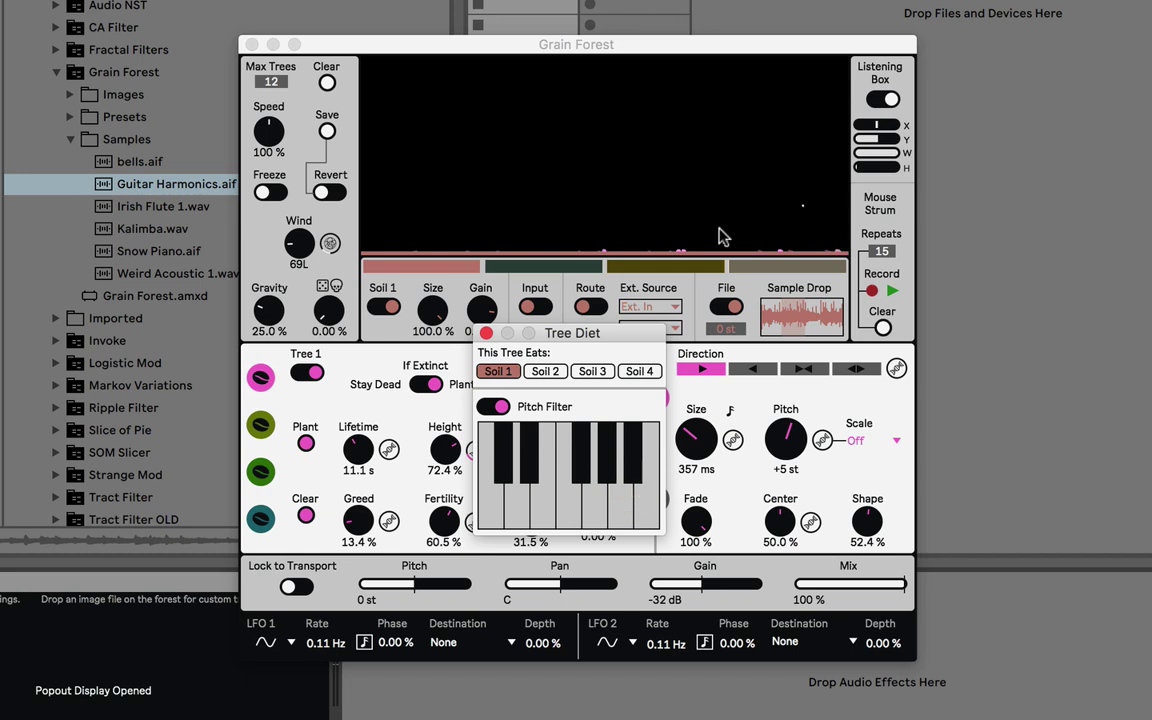
pyautogui.click(528, 458)
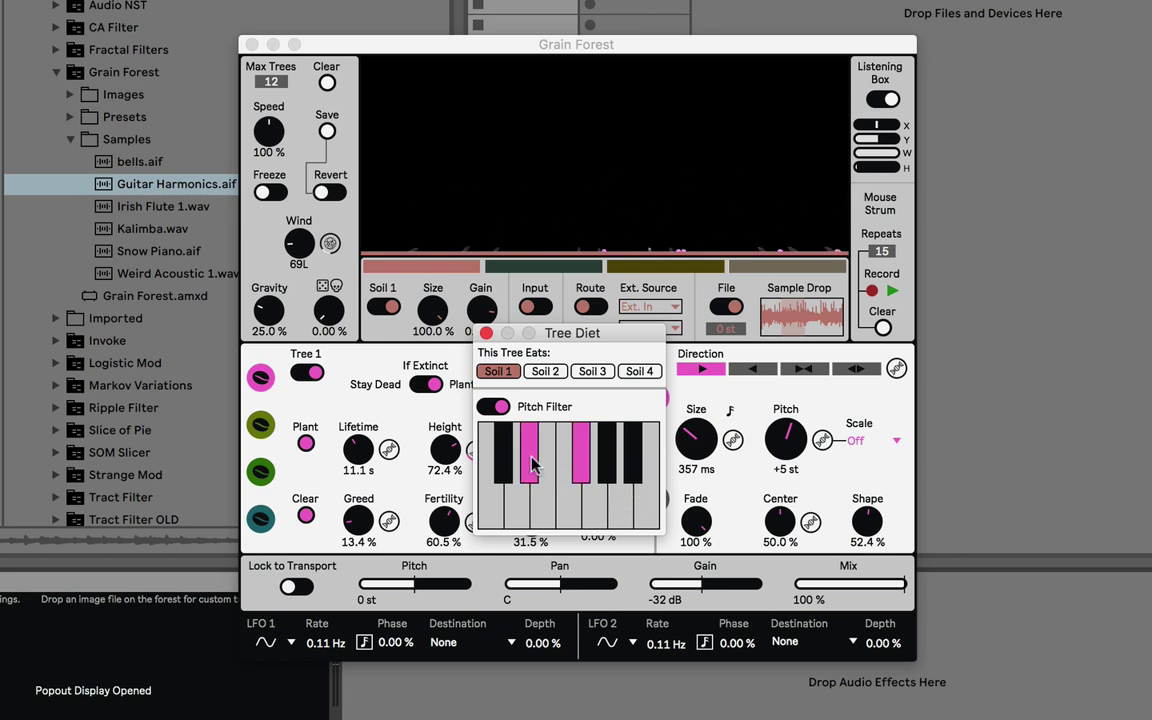
pyautogui.click(504, 460)
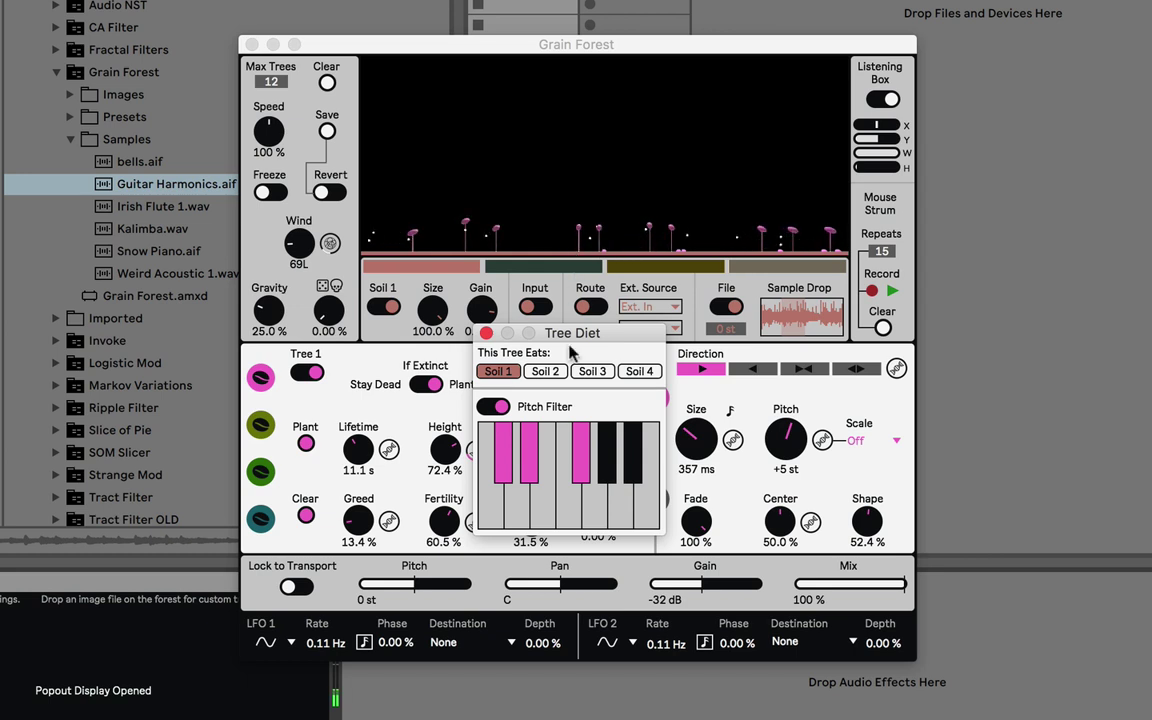
# Step: Remove F#, D# and C# from the allowed notes, turn off the pitch filter and close Tree 1's diet
pyautogui.click(579, 440)
pyautogui.click(528, 450)
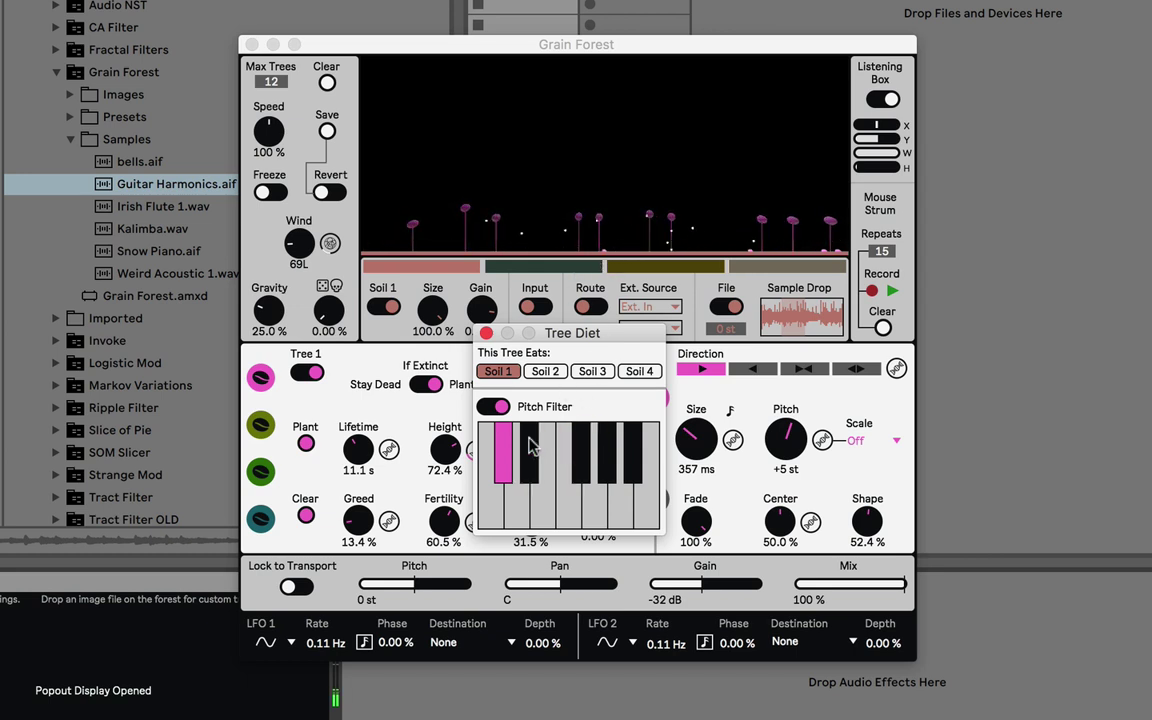
pyautogui.click(503, 450)
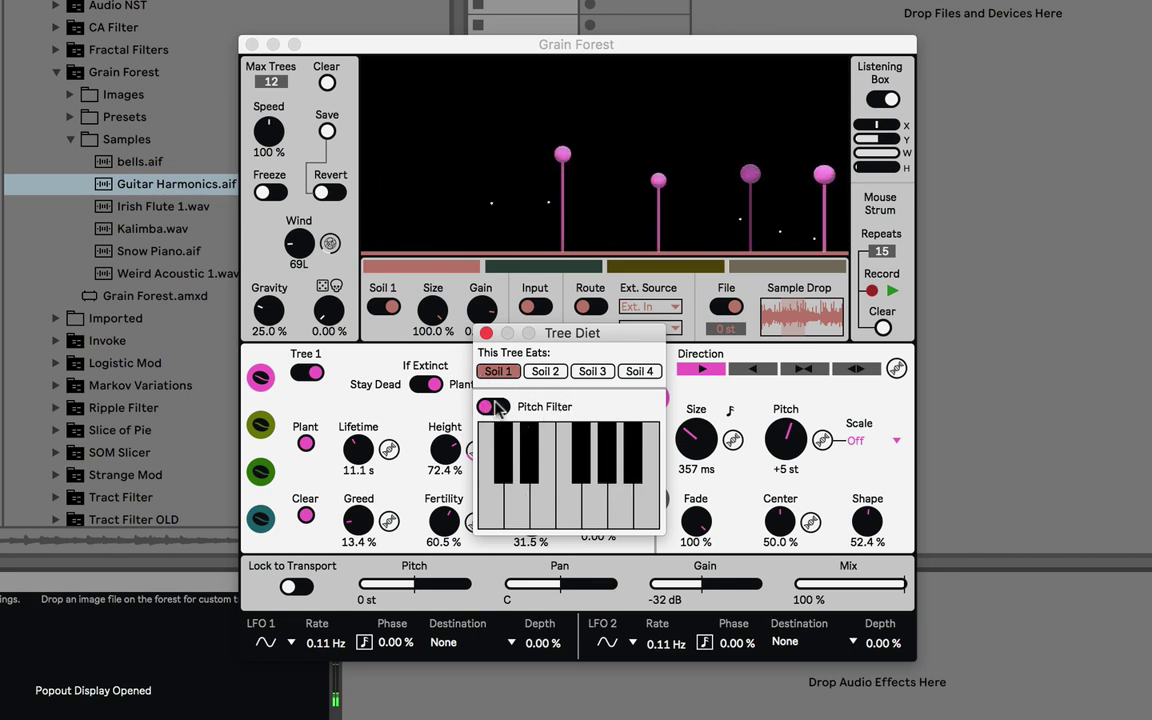
pyautogui.click(486, 333)
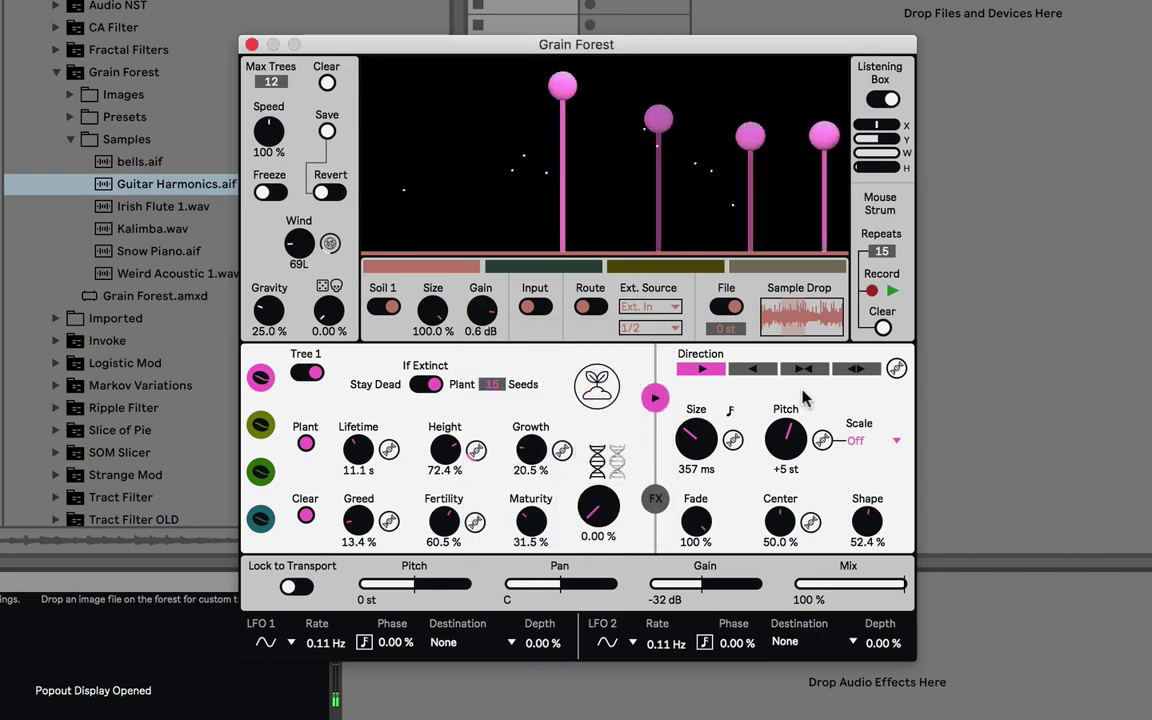
# Step: Look at the FX page, return to the grain settings, and set the output gain to -18 dB and grain size to 1.01 s
pyautogui.click(655, 498)
pyautogui.click(654, 398)
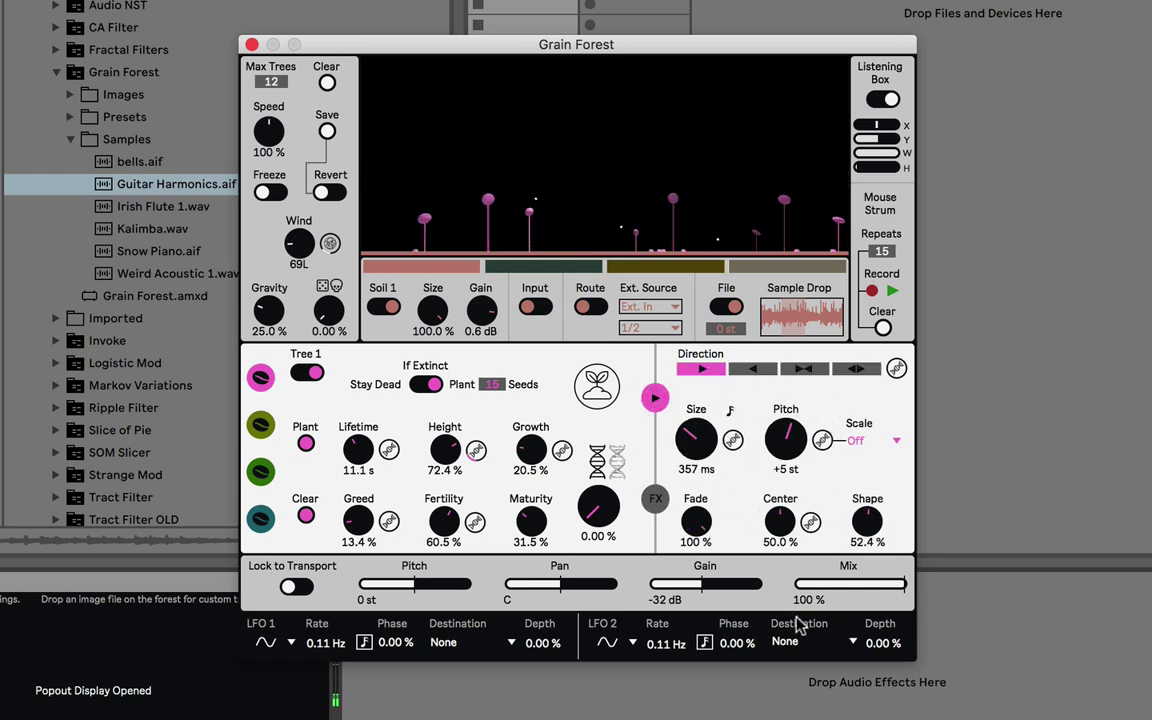
pyautogui.moveTo(741, 597); pyautogui.dragTo(648, 532)
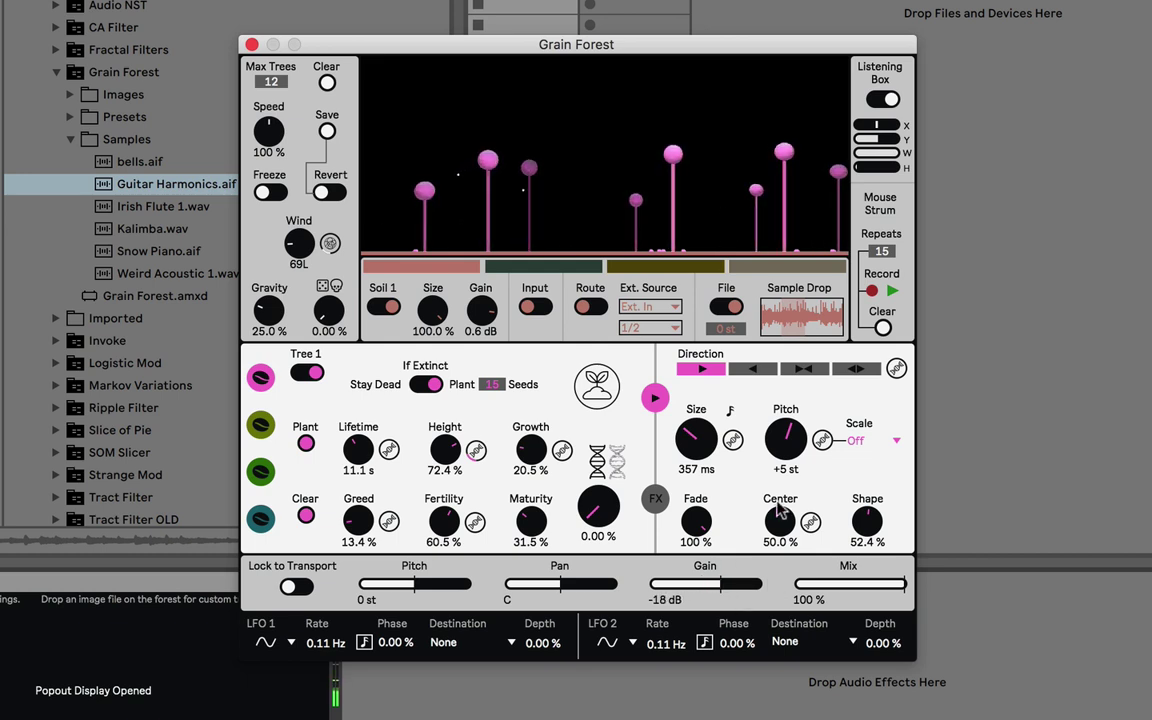
pyautogui.moveTo(711, 467)
pyautogui.mouseDown()
pyautogui.moveTo(711, 420)
pyautogui.moveTo(711, 490)
pyautogui.moveTo(705, 457)
pyautogui.mouseUp()
# Step: Compare Tree 1's grain directions, settle on reverse, try genetic variation on it and set the output gain to -28 dB
pyautogui.click(752, 369)
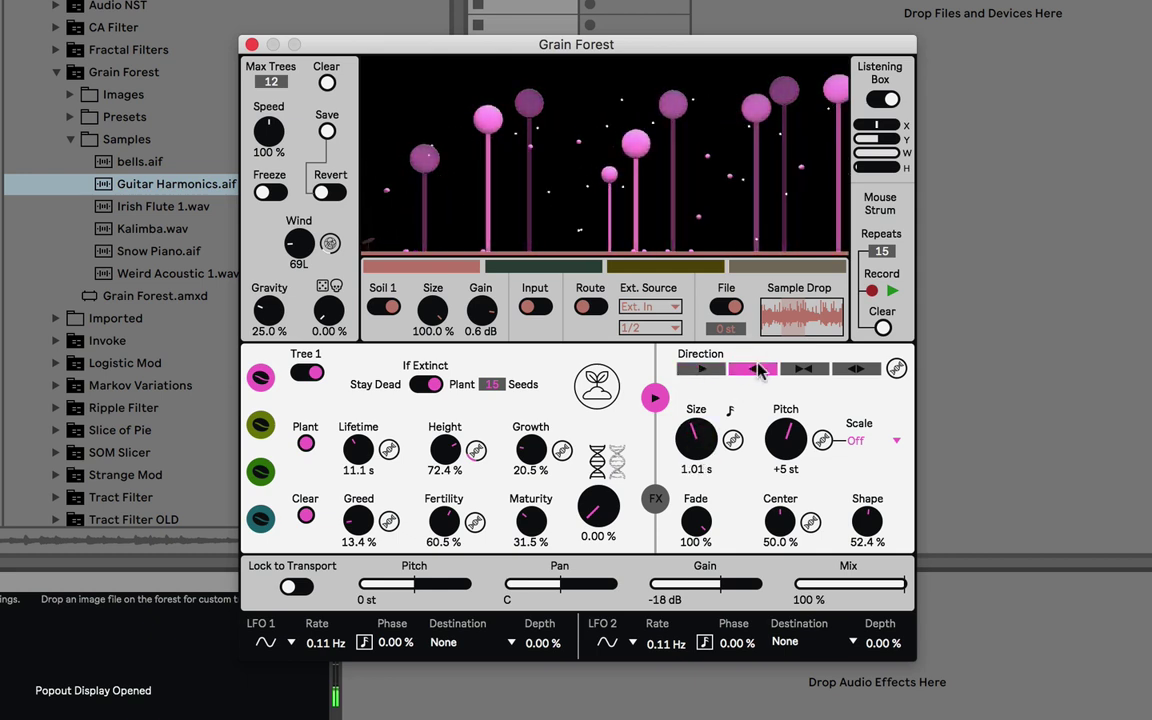
pyautogui.click(805, 370)
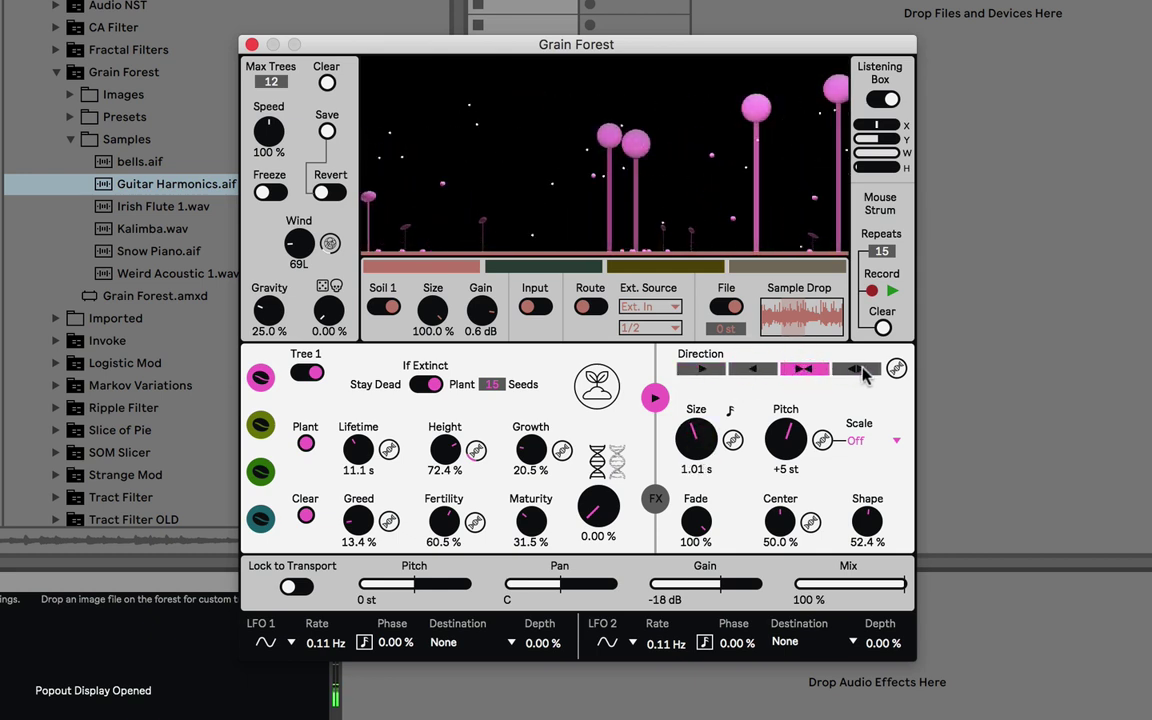
pyautogui.click(845, 372)
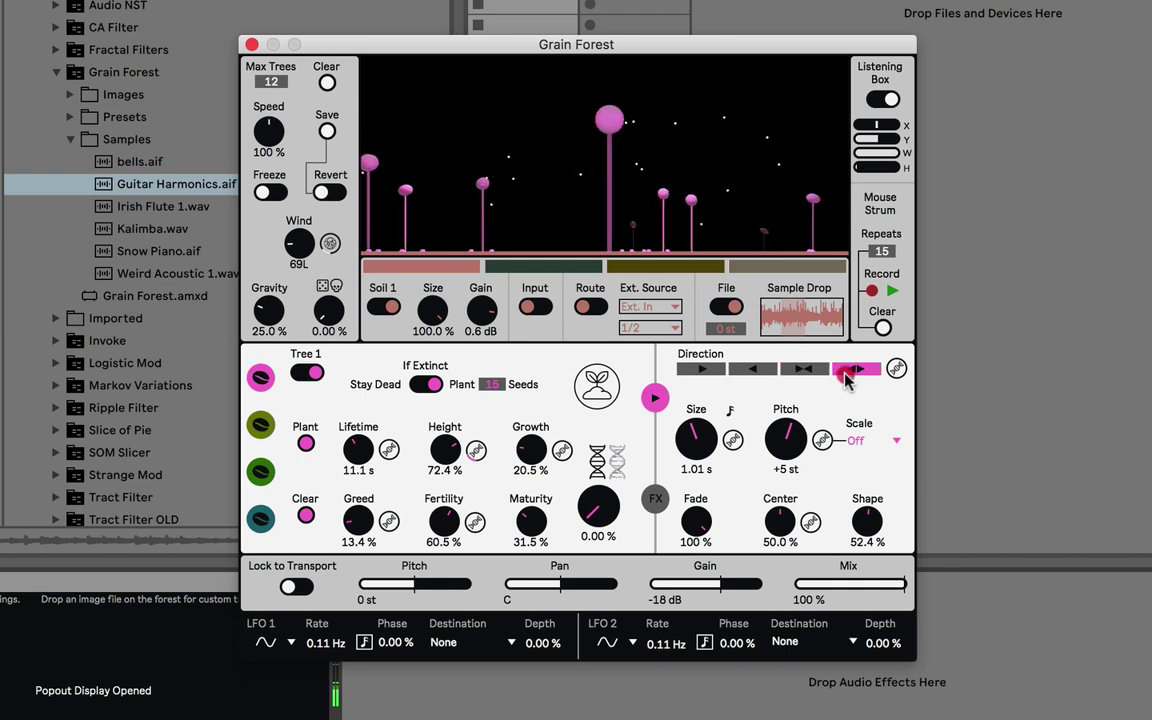
pyautogui.click(752, 370)
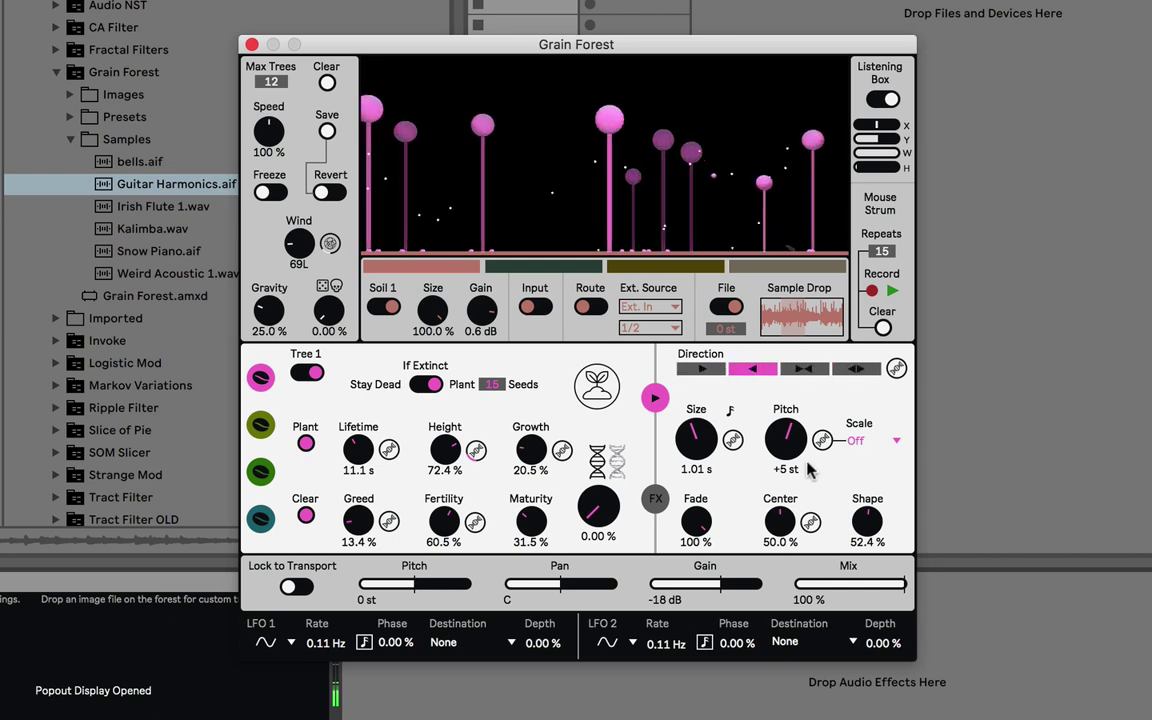
pyautogui.click(882, 318)
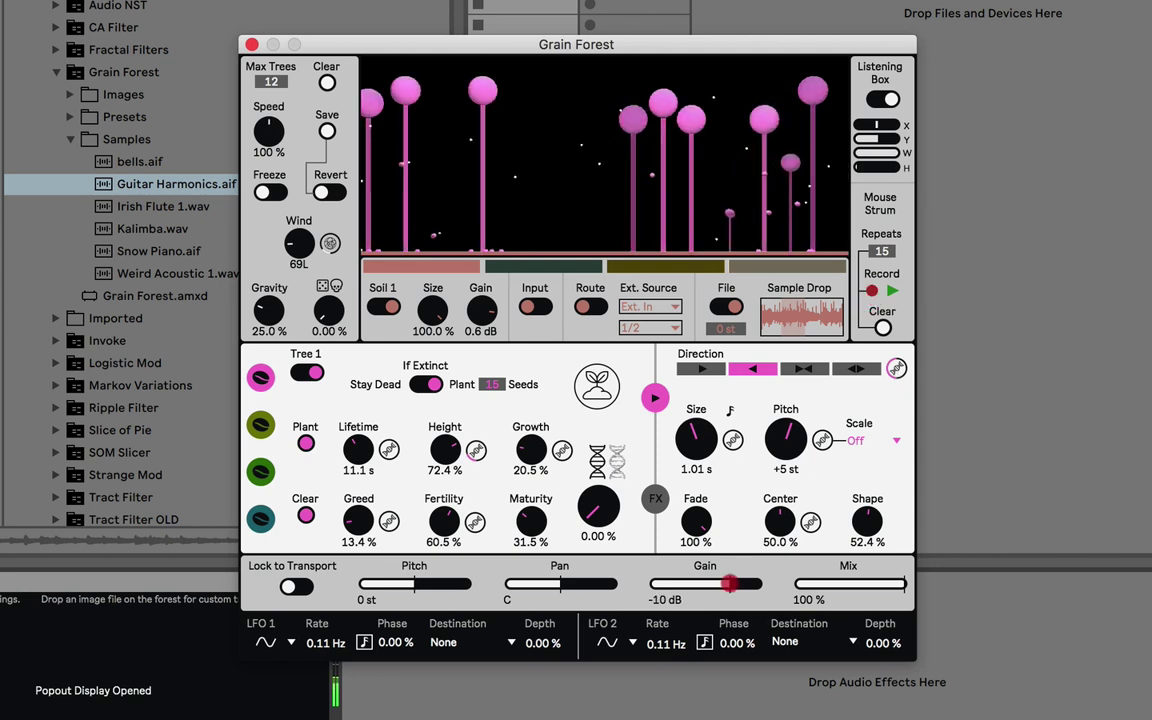
pyautogui.moveTo(730, 584); pyautogui.dragTo(640, 525)
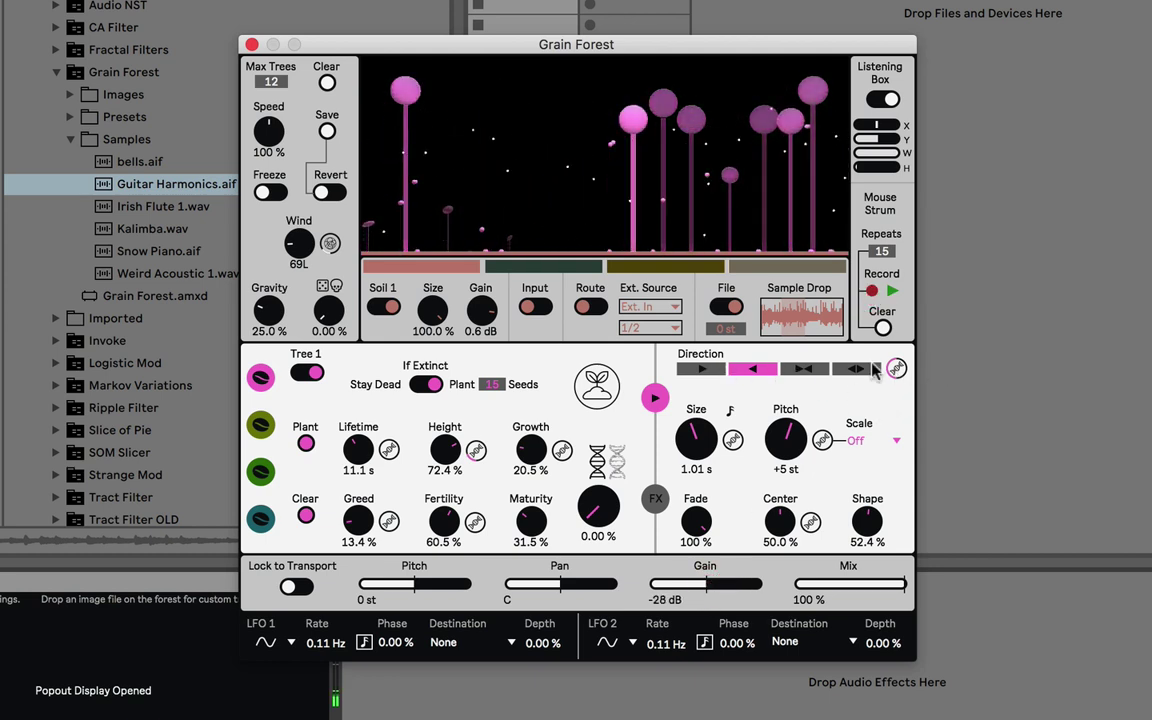
# Step: Try tempo-synced grain sizes up to 1/6, and return to an unsynced grain size of 535 ms
pyautogui.click(729, 411)
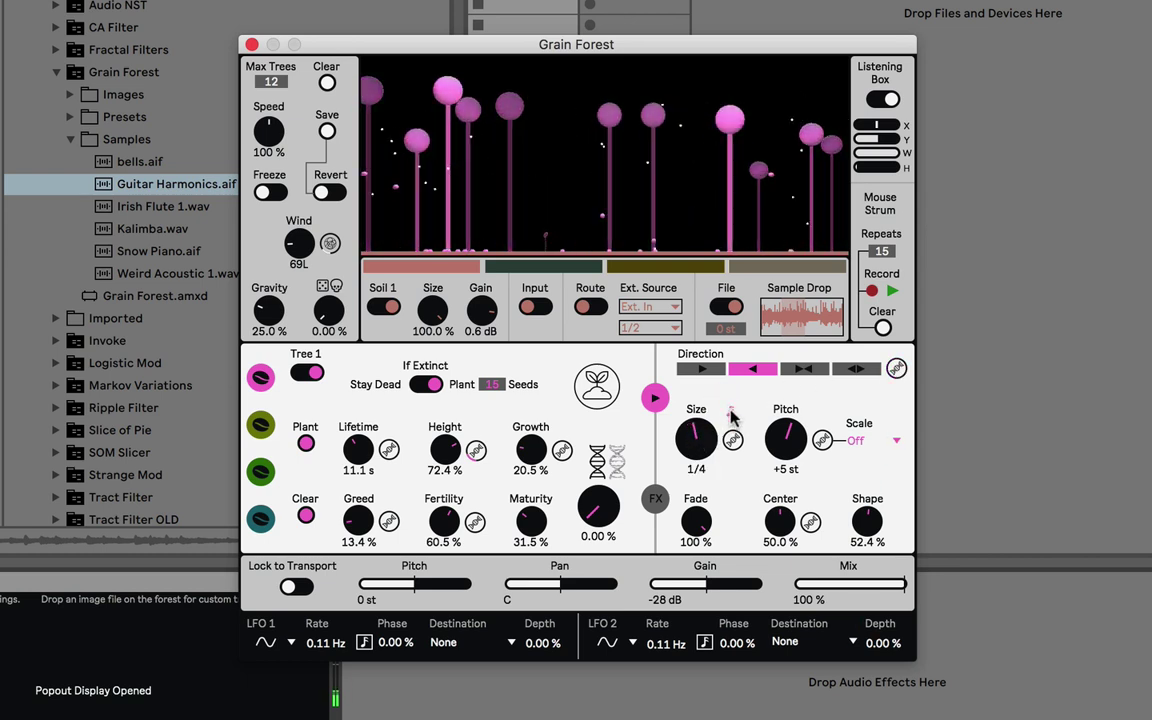
pyautogui.click(729, 411)
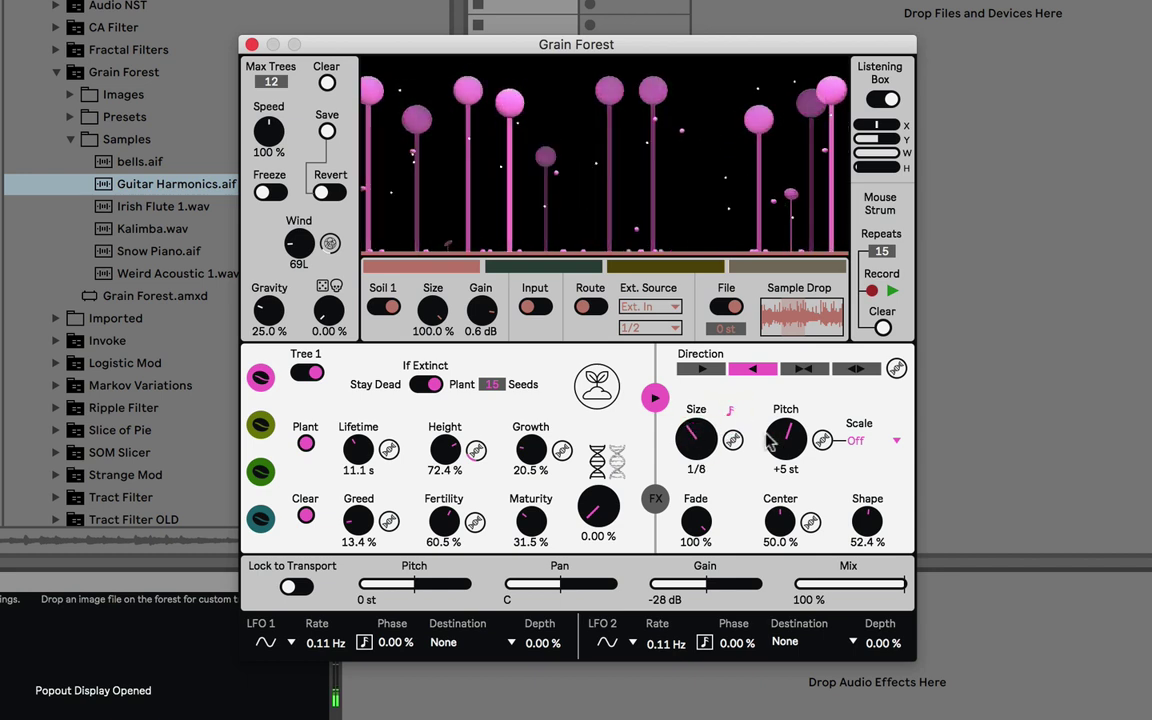
pyautogui.moveTo(705, 452); pyautogui.dragTo(702, 432)
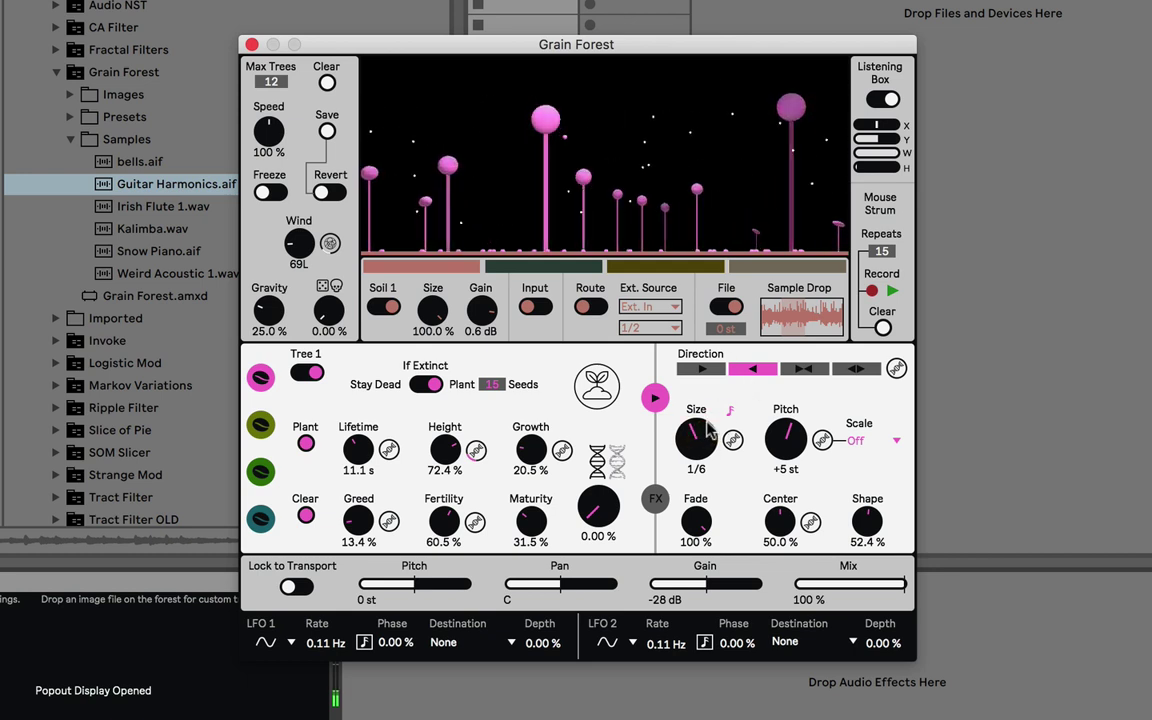
pyautogui.click(729, 411)
pyautogui.moveTo(696, 437); pyautogui.dragTo(696, 446)
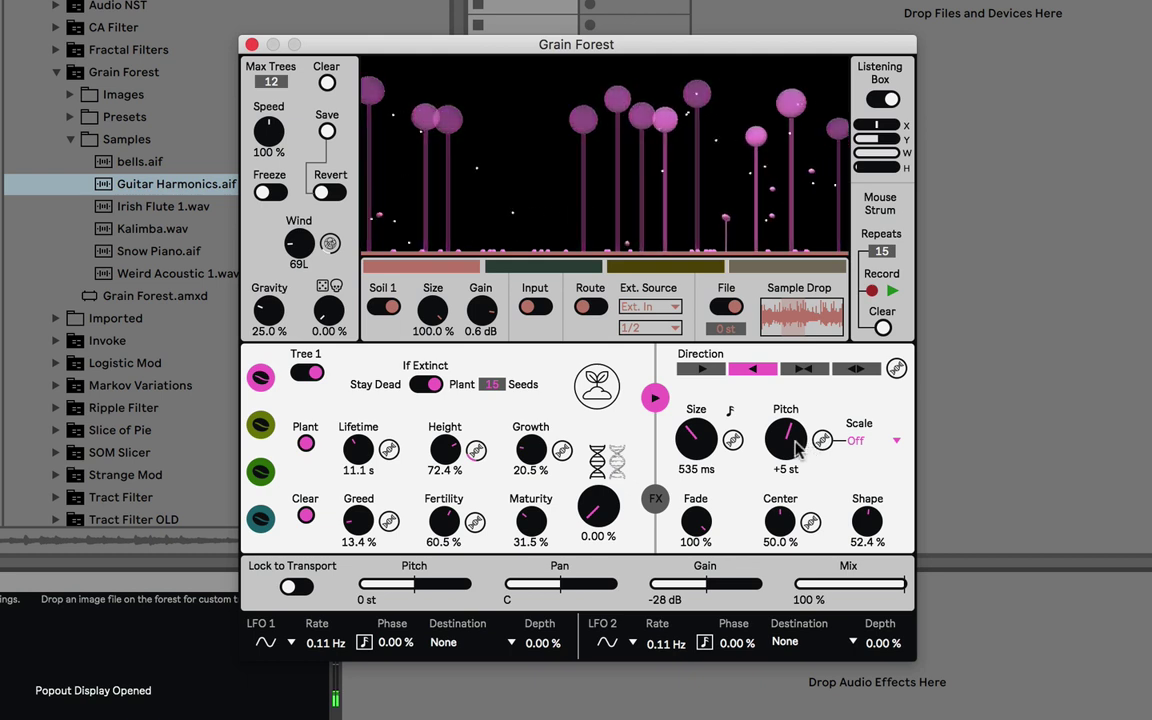
# Step: Raise Tree 1's grain pitch to +11 st with genetic variation and keep its scale off
pyautogui.moveTo(797, 452); pyautogui.dragTo(797, 425)
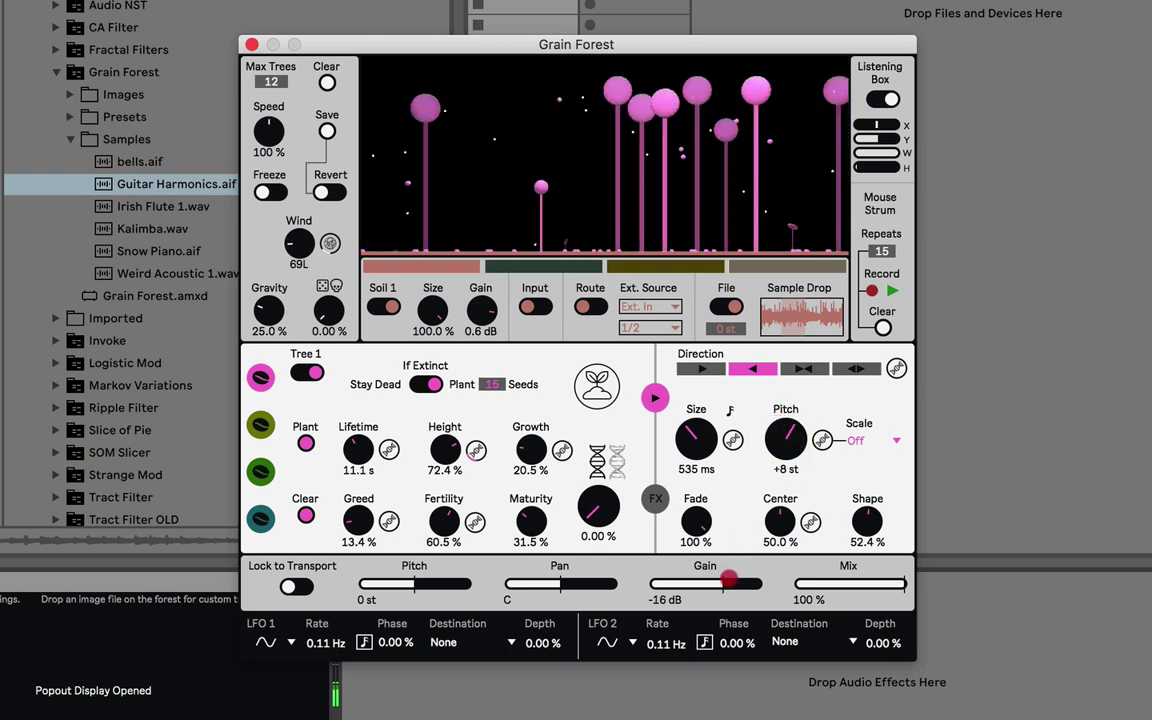
pyautogui.moveTo(790, 444); pyautogui.dragTo(790, 437)
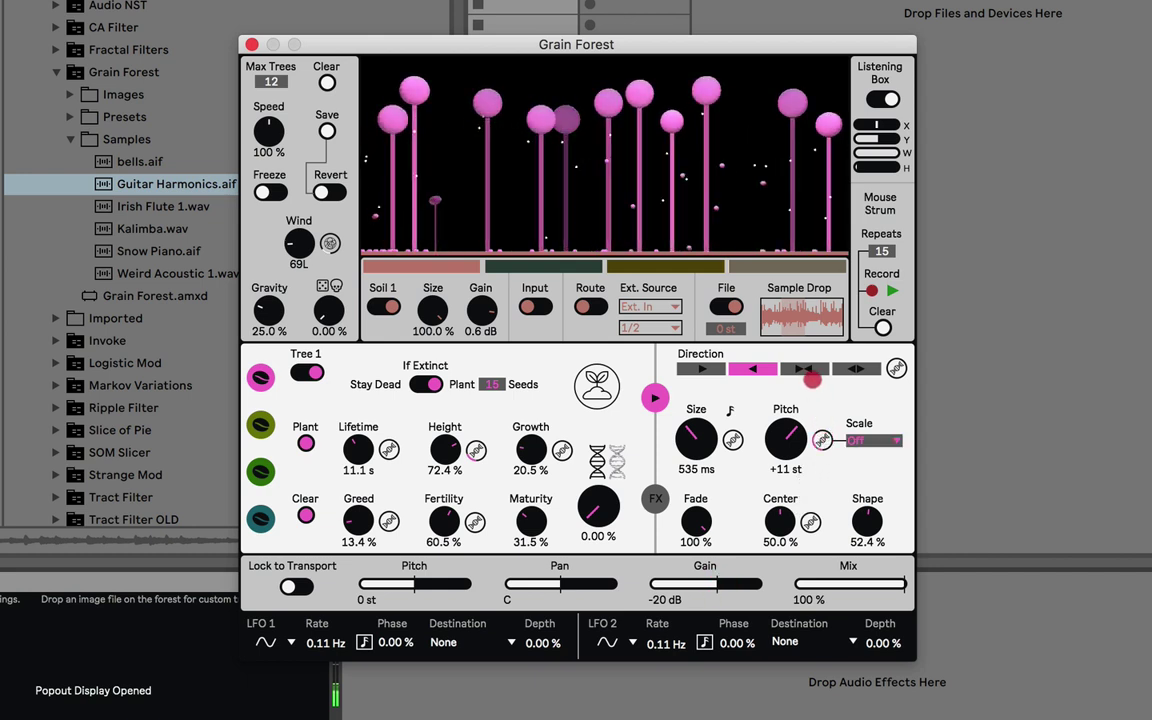
pyautogui.click(860, 441)
pyautogui.click(867, 416)
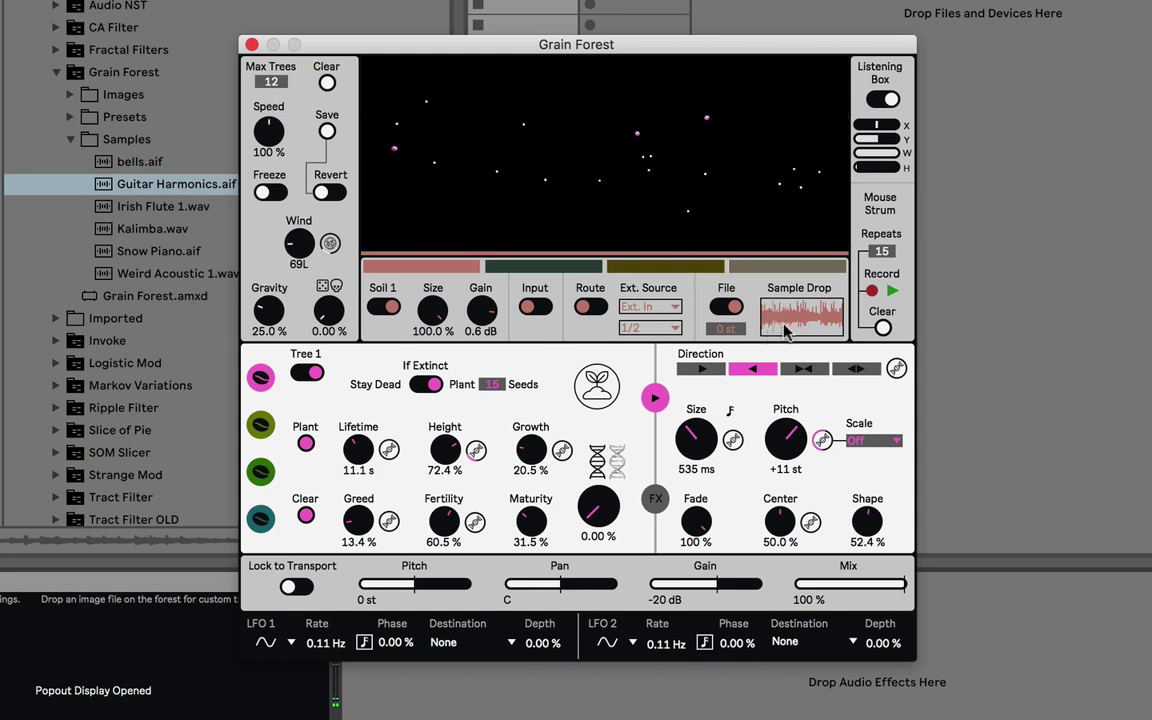
# Step: Load Irish Flute 1.wav as Soil 1's sample and set Tree 1's grain pitch to +5 st
pyautogui.click(112, 229)
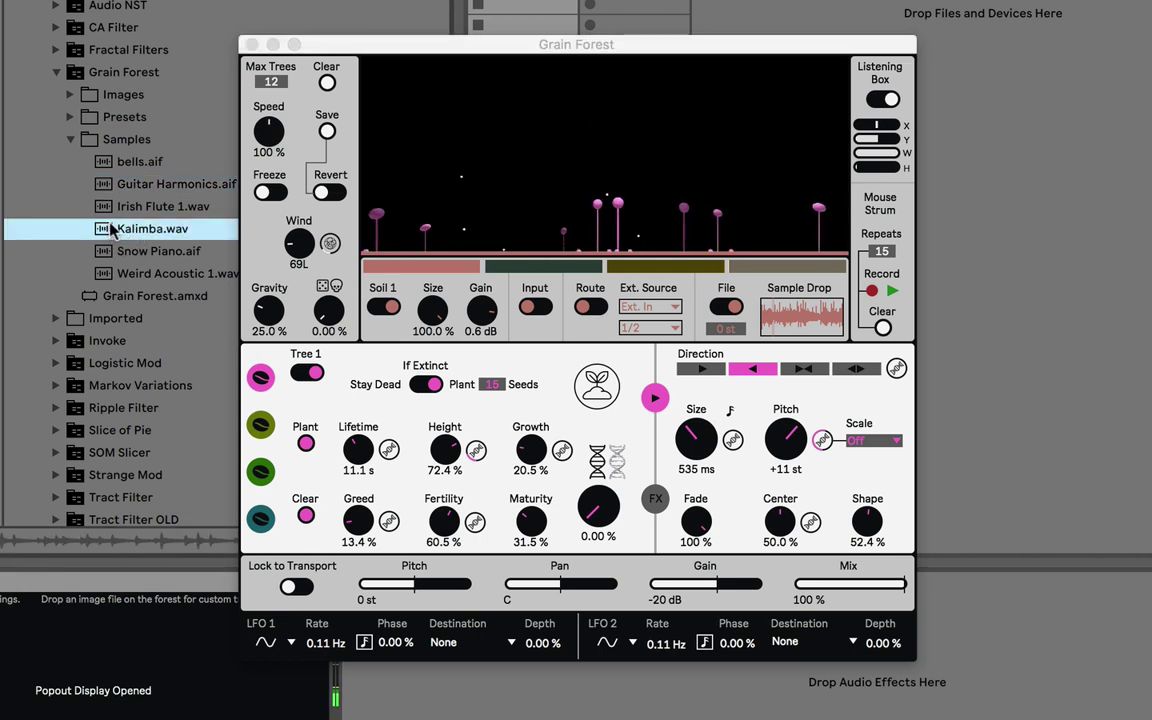
pyautogui.moveTo(127, 210)
pyautogui.mouseDown()
pyautogui.moveTo(745, 265)
pyautogui.moveTo(785, 322)
pyautogui.moveTo(769, 326)
pyautogui.mouseUp()
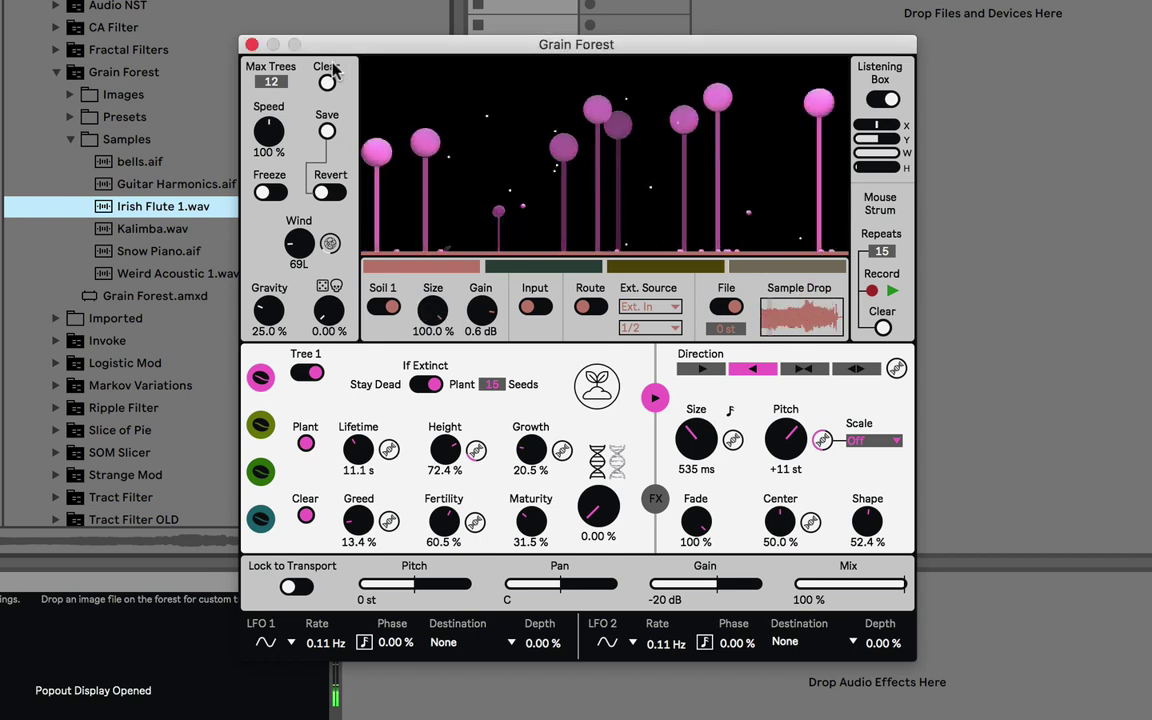
pyautogui.moveTo(790, 445); pyautogui.dragTo(718, 418)
# Step: Add genetic variation to the grain pitch and set the output gain to -6.0 dB
pyautogui.moveTo(716, 583); pyautogui.dragTo(708, 583)
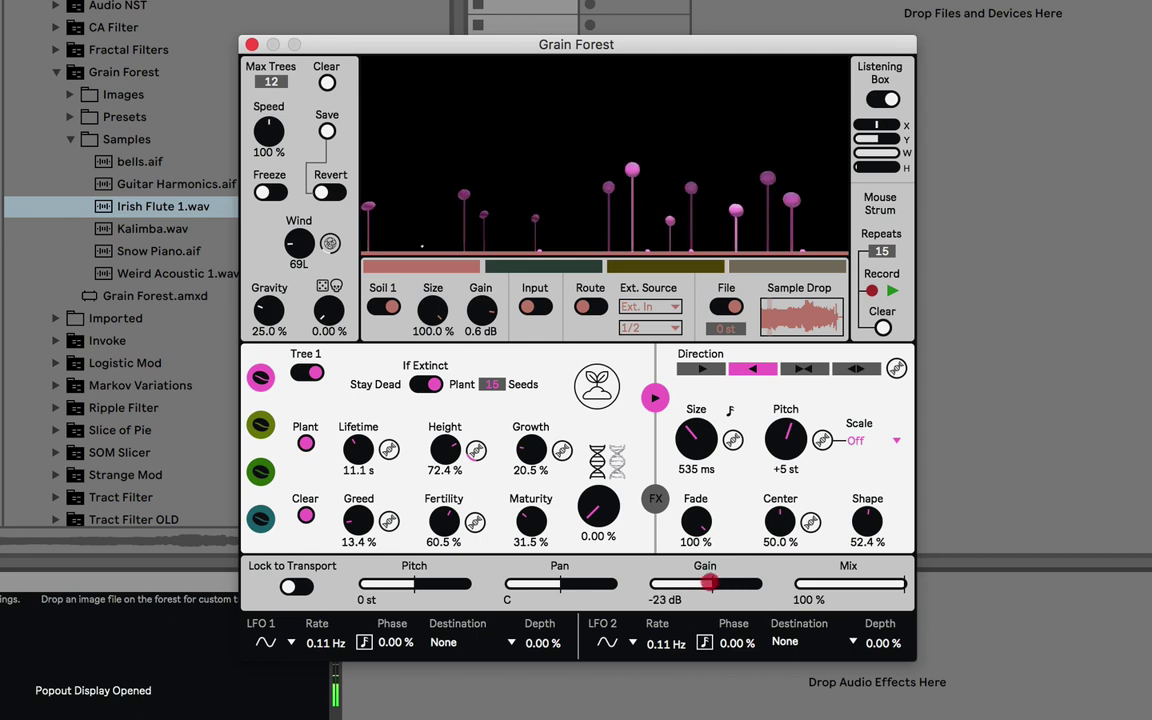
pyautogui.click(822, 441)
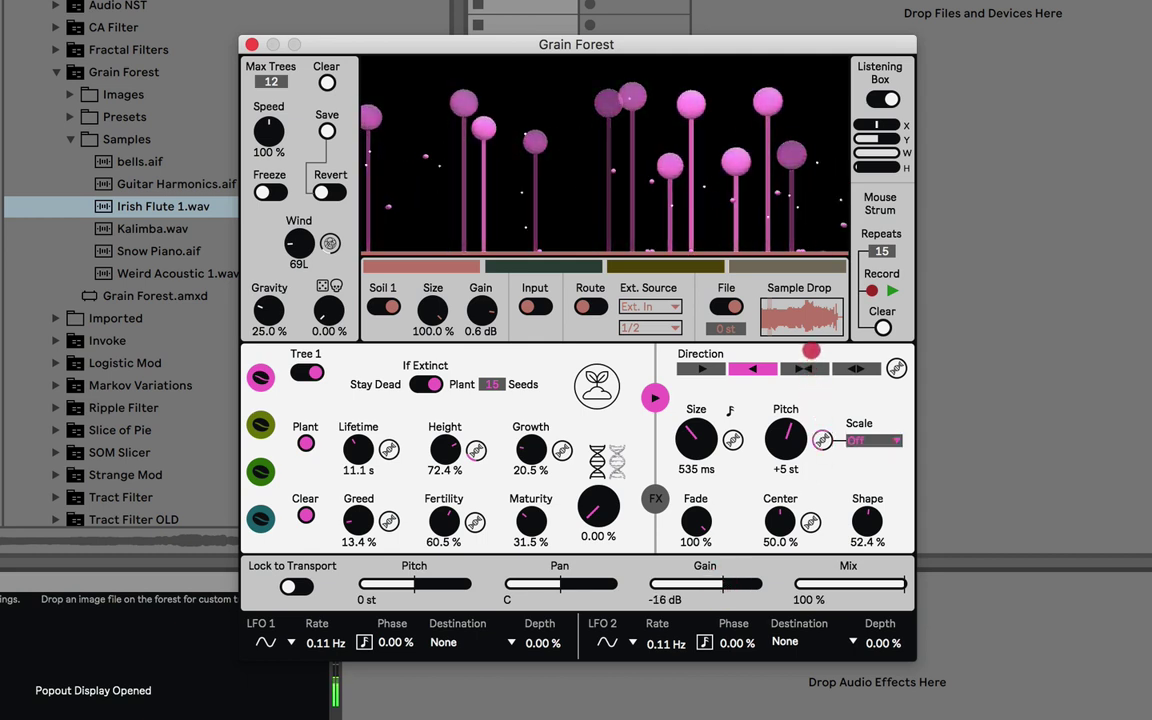
pyautogui.moveTo(722, 583)
pyautogui.mouseDown()
pyautogui.moveTo(737, 576)
pyautogui.moveTo(715, 582)
pyautogui.mouseUp()
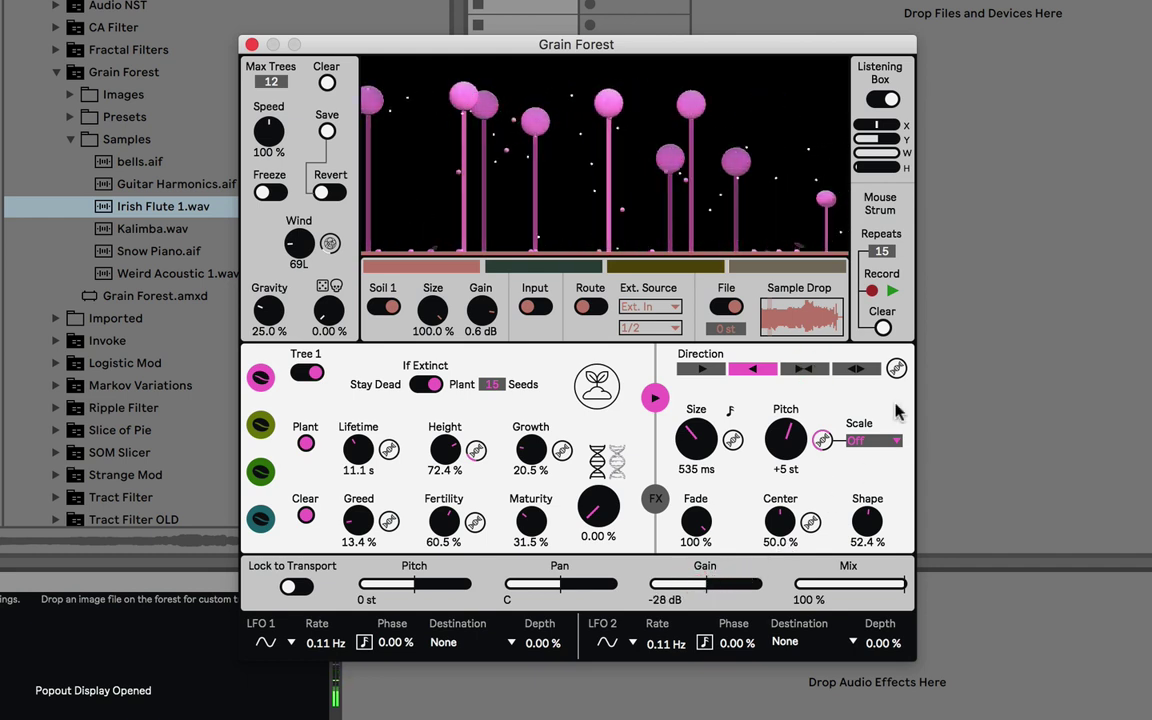
pyautogui.click(822, 438)
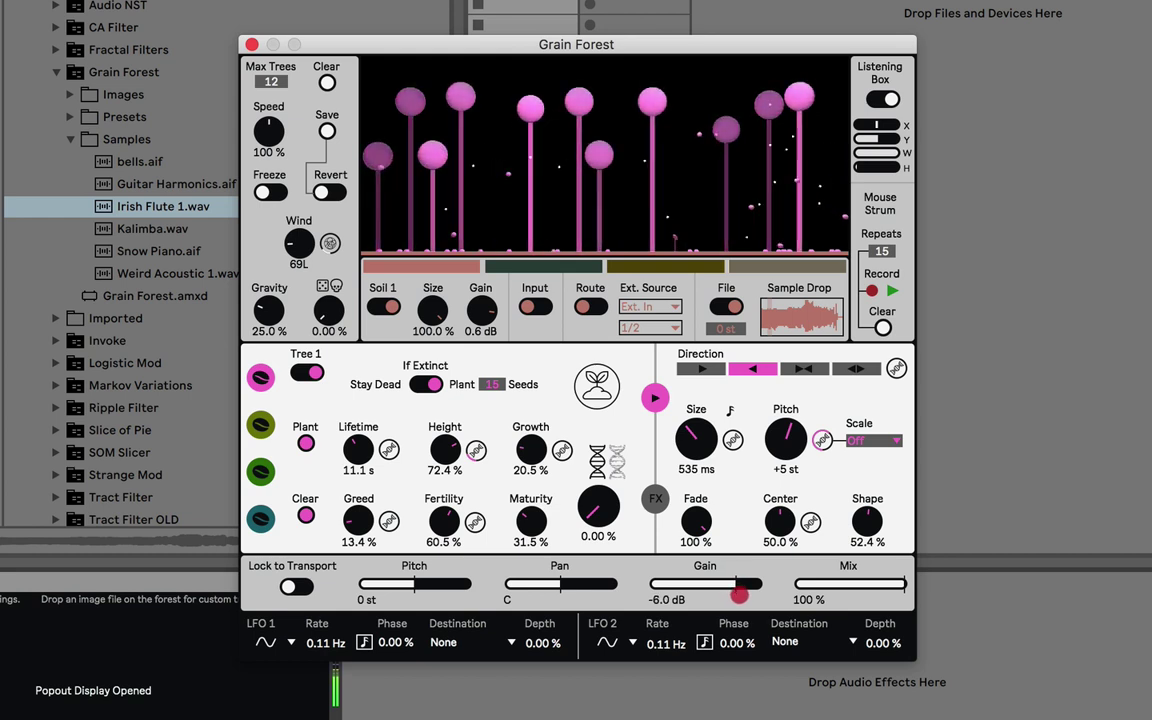
# Step: Try the Major and MajPent scales for Tree 1's pitch variation and switch to Minor
pyautogui.click(903, 445)
pyautogui.click(867, 510)
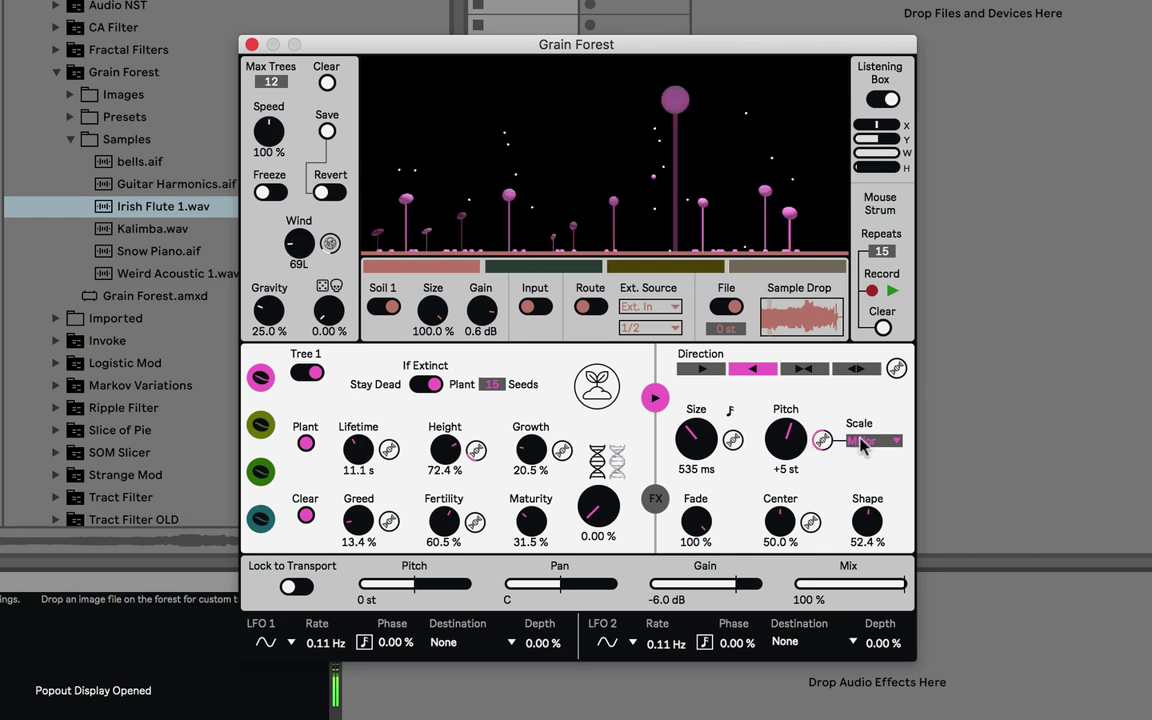
pyautogui.click(862, 443)
pyautogui.click(868, 535)
pyautogui.click(862, 443)
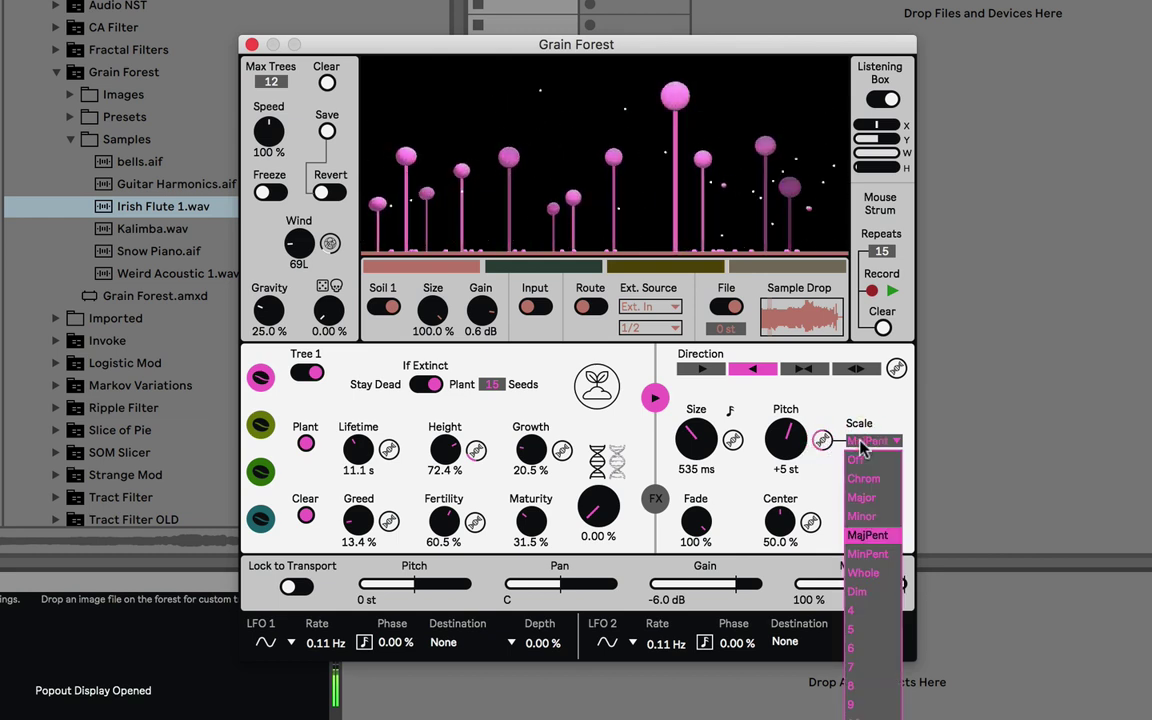
pyautogui.click(862, 516)
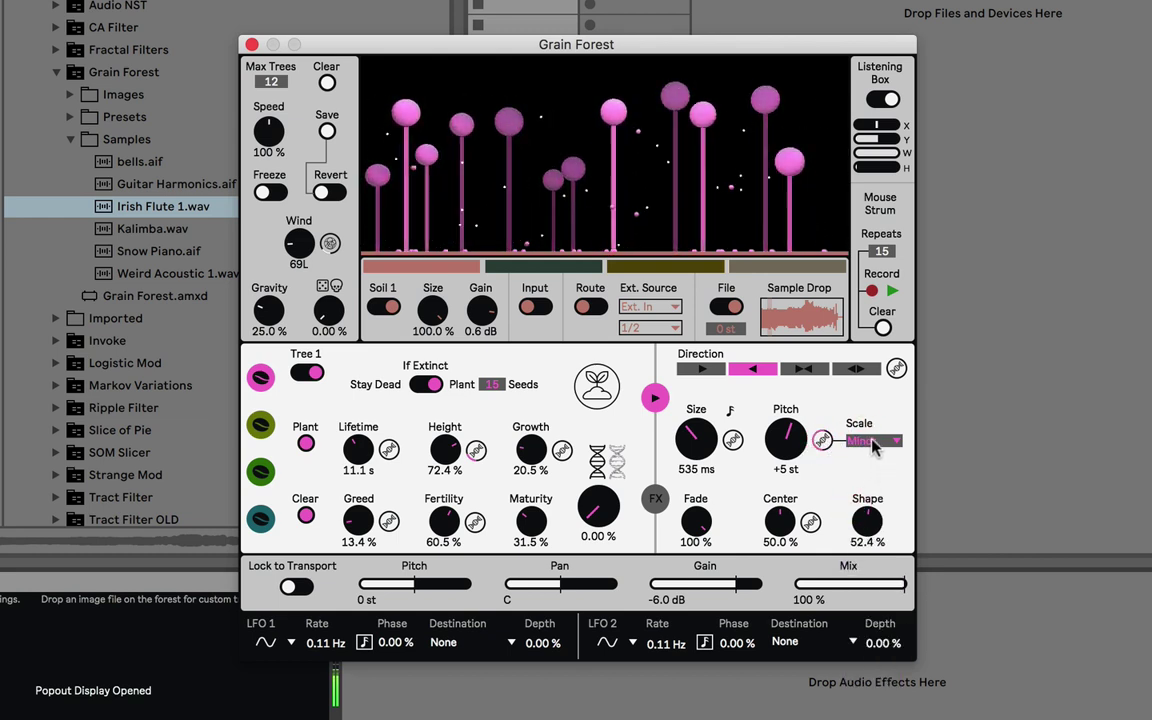
# Step: Try the Octave and Minor scales for Tree 1's pitch variation and settle on MinPent
pyautogui.click(872, 443)
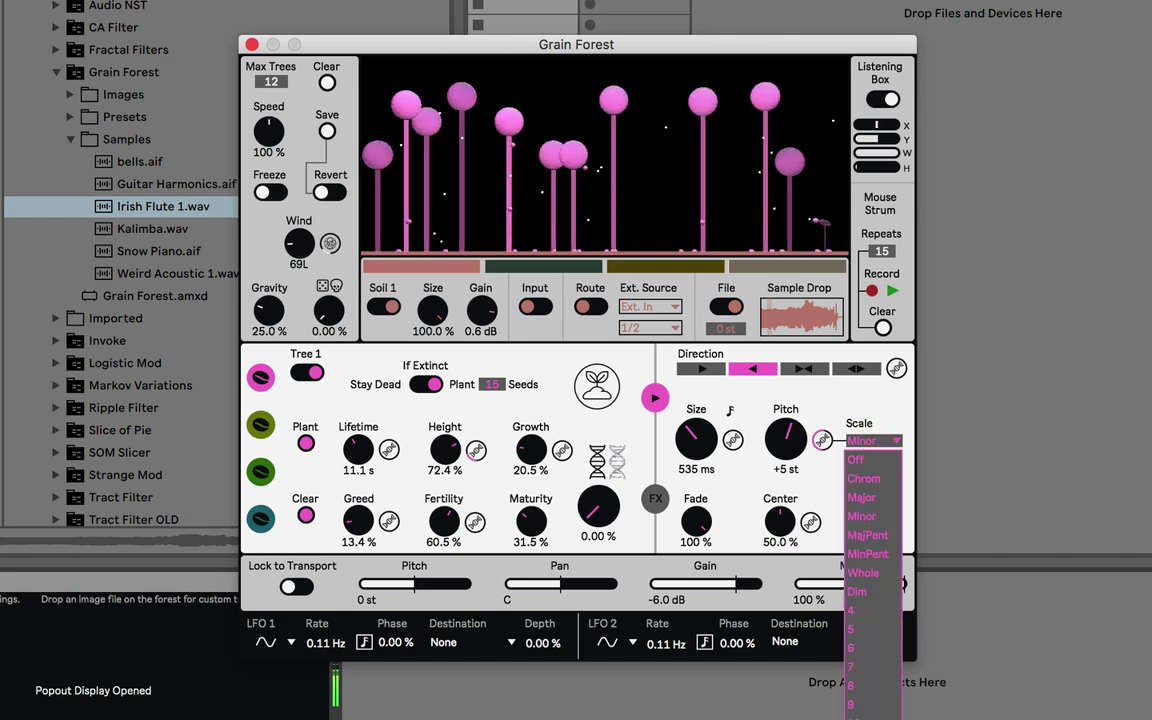
pyautogui.click(862, 710)
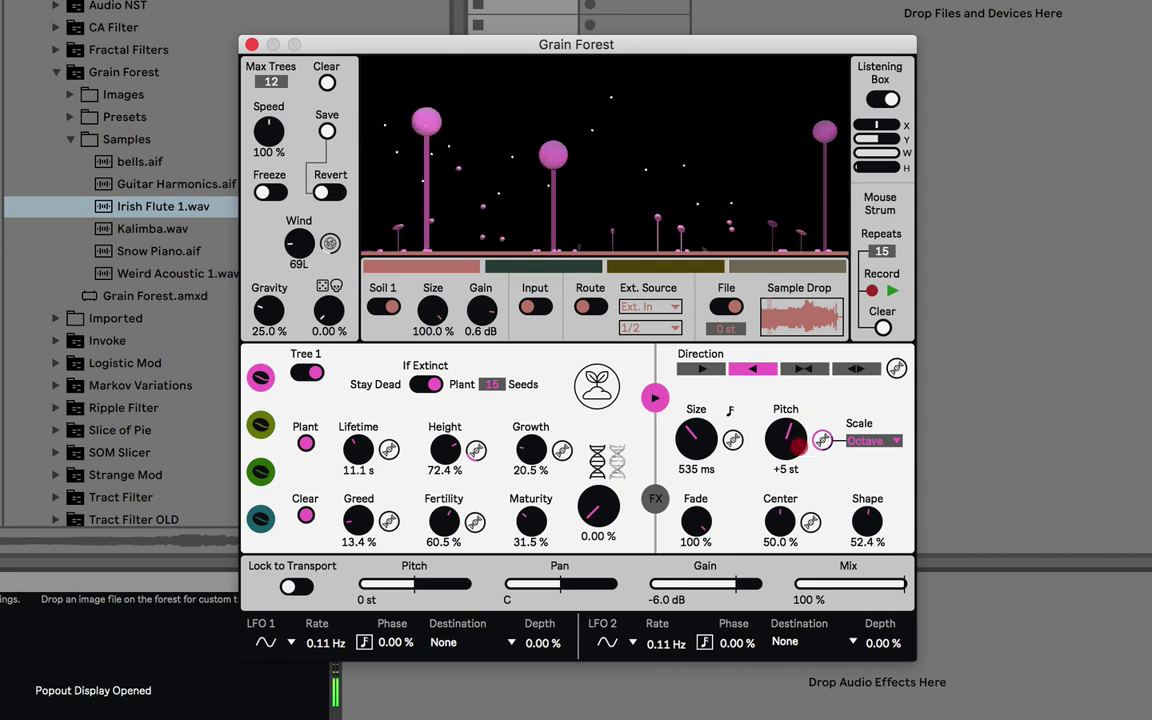
pyautogui.click(860, 443)
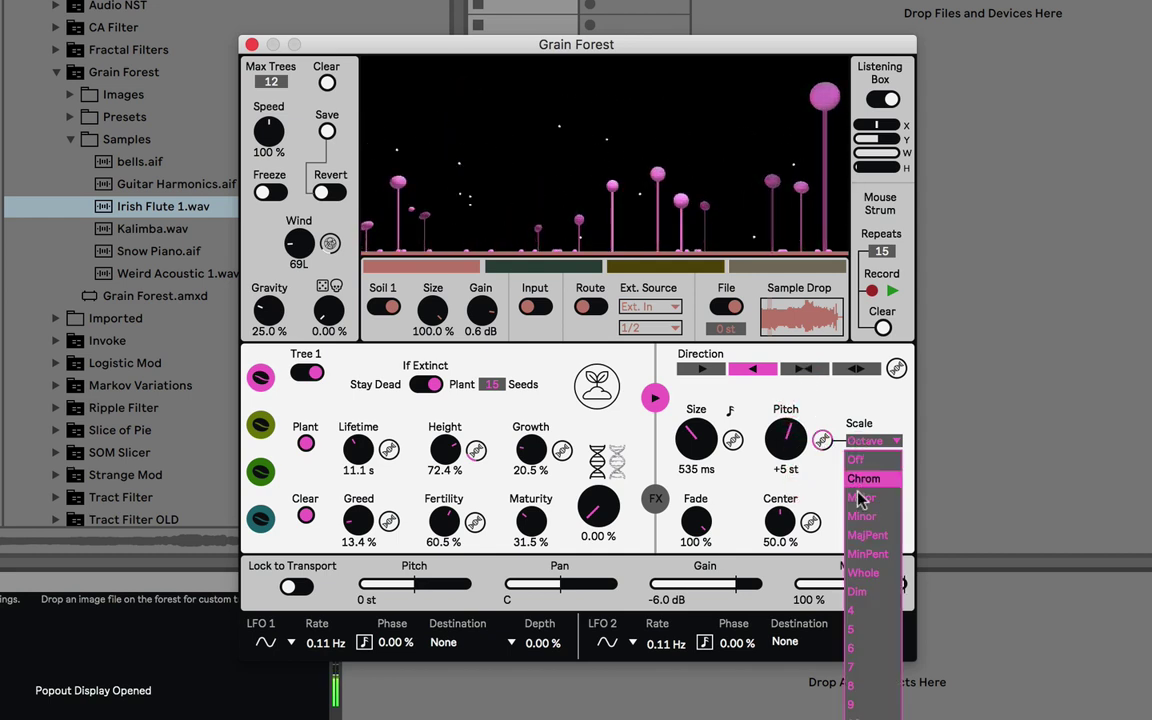
pyautogui.click(866, 516)
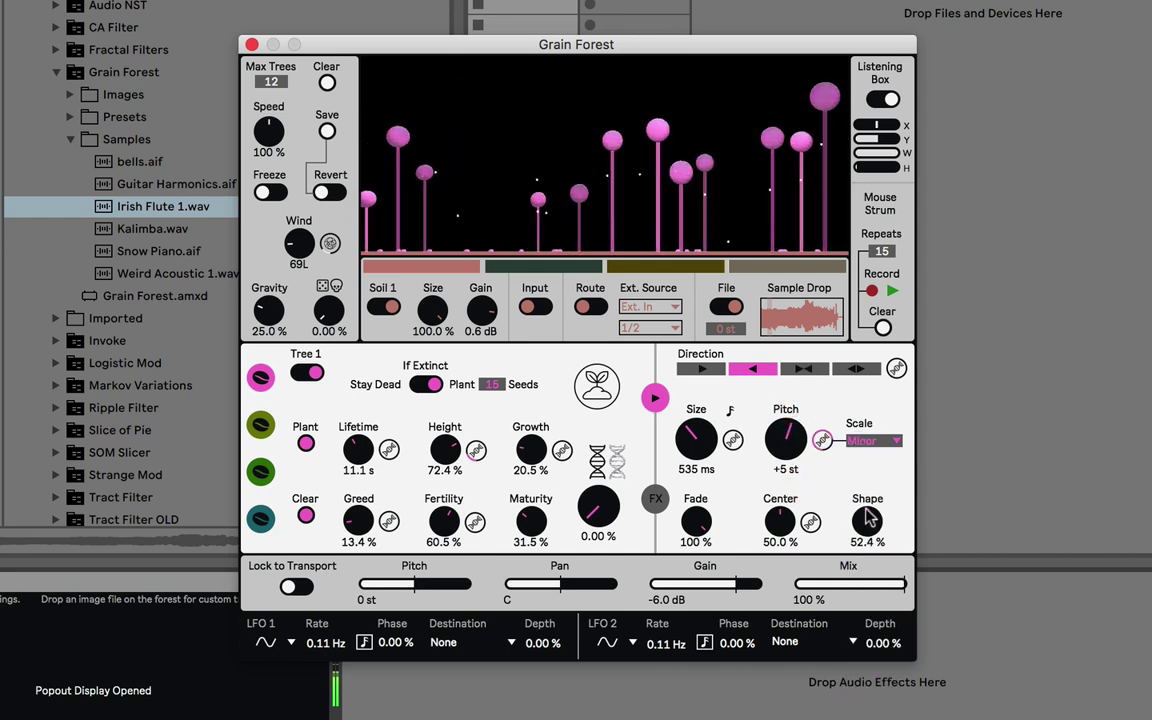
pyautogui.click(858, 443)
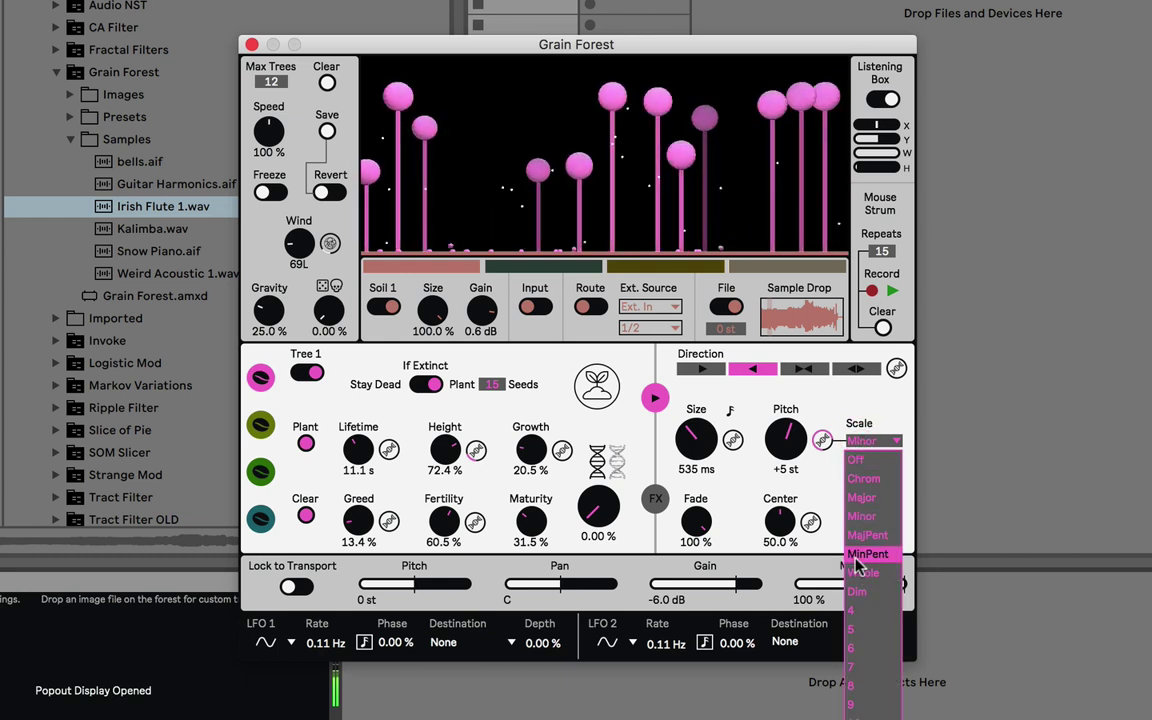
pyautogui.click(872, 546)
# Step: Lower Tree 1's grain pitch to -2 st and the output gain to -20 dB
pyautogui.moveTo(786, 440); pyautogui.dragTo(790, 460)
pyautogui.moveTo(736, 581); pyautogui.dragTo(719, 580)
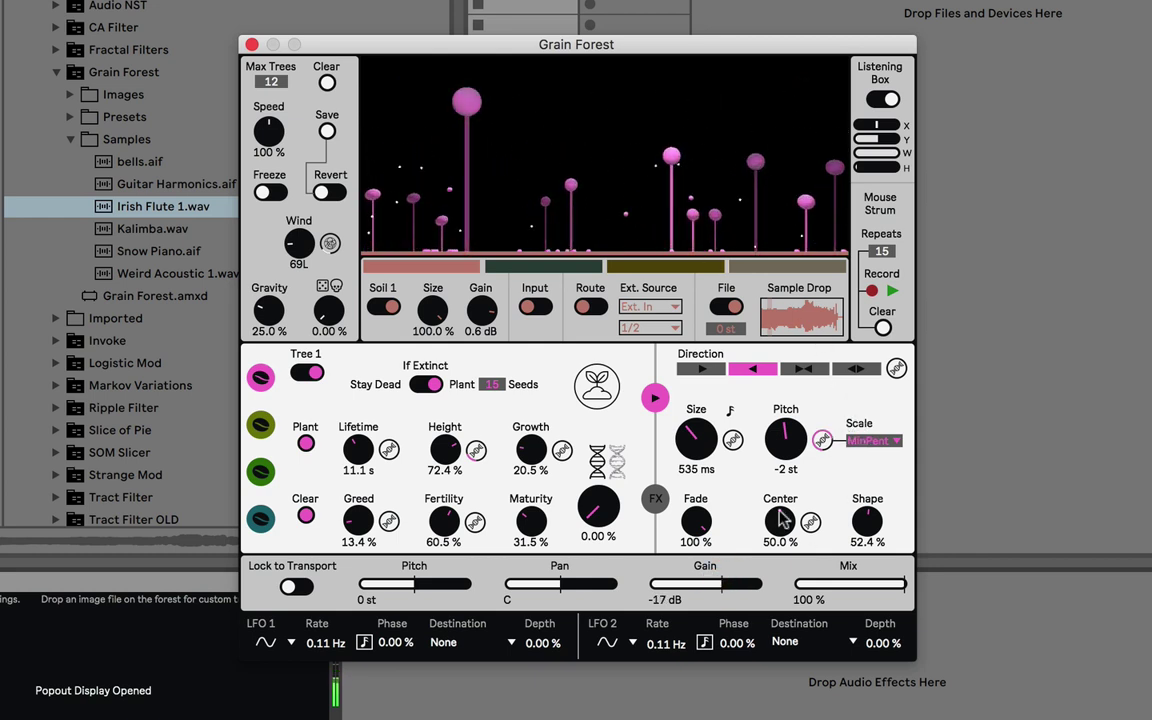
pyautogui.moveTo(719, 583); pyautogui.dragTo(715, 583)
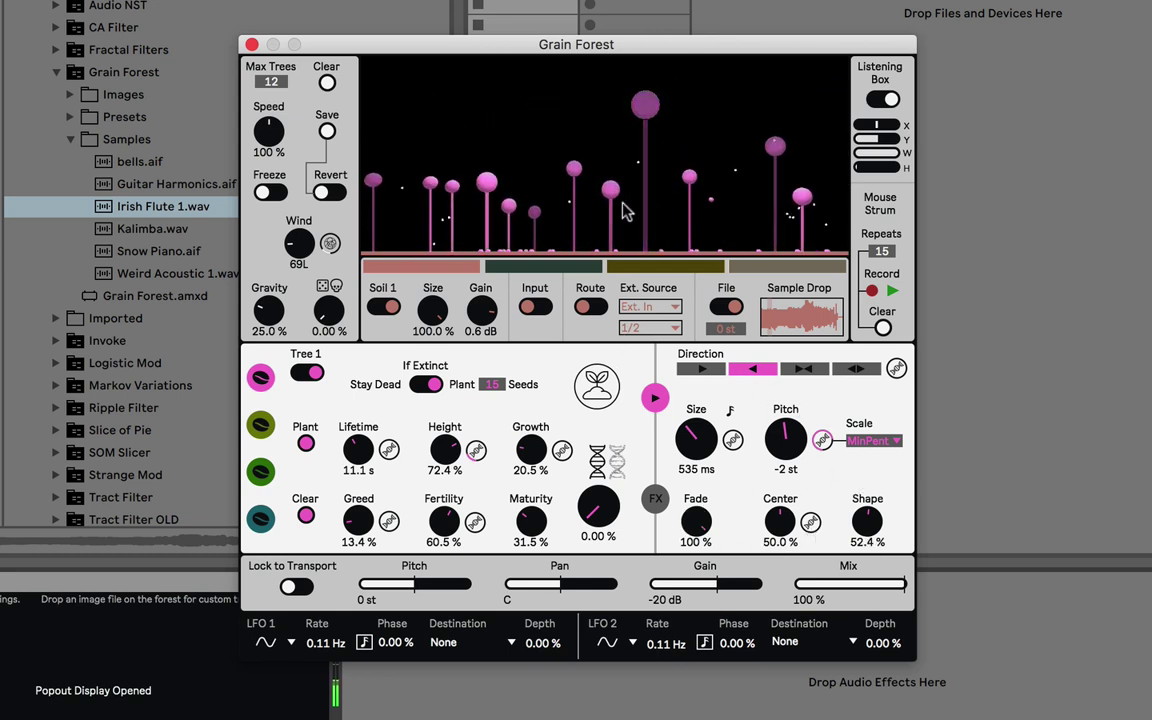
# Step: Try Tree 1's grain Shape at 91.7 % and 20.9 %, settling on 83.9 %
pyautogui.moveTo(868, 540); pyautogui.dragTo(866, 471)
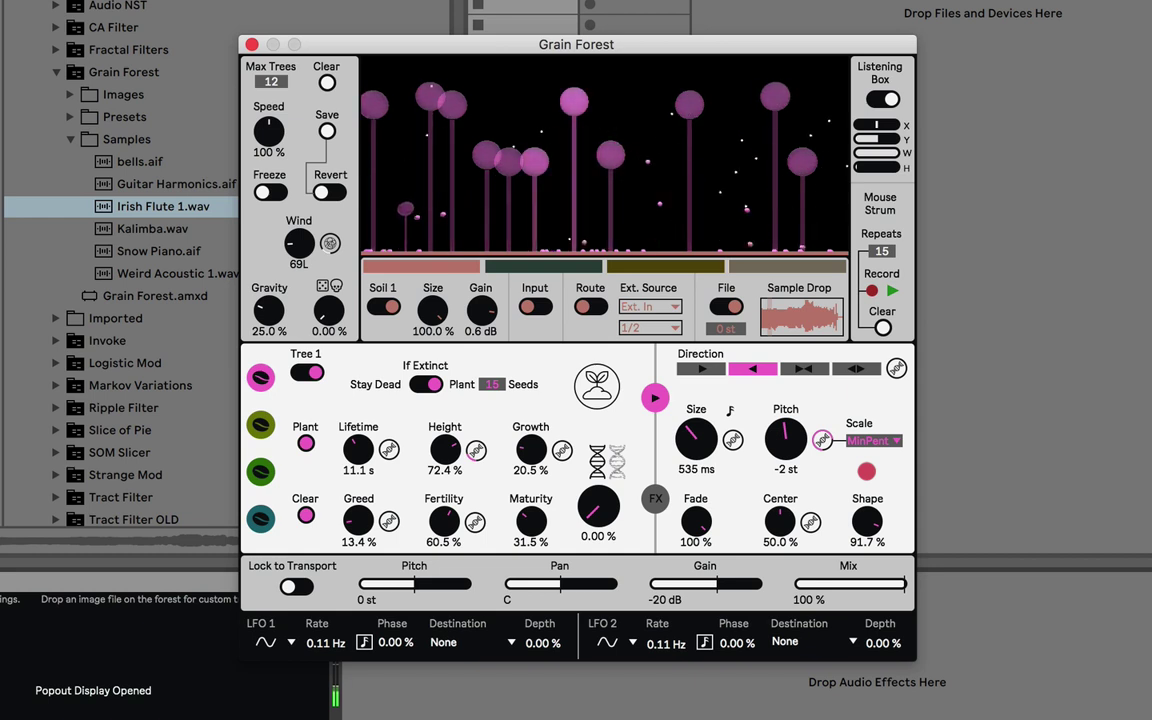
pyautogui.moveTo(866, 471); pyautogui.dragTo(827, 578)
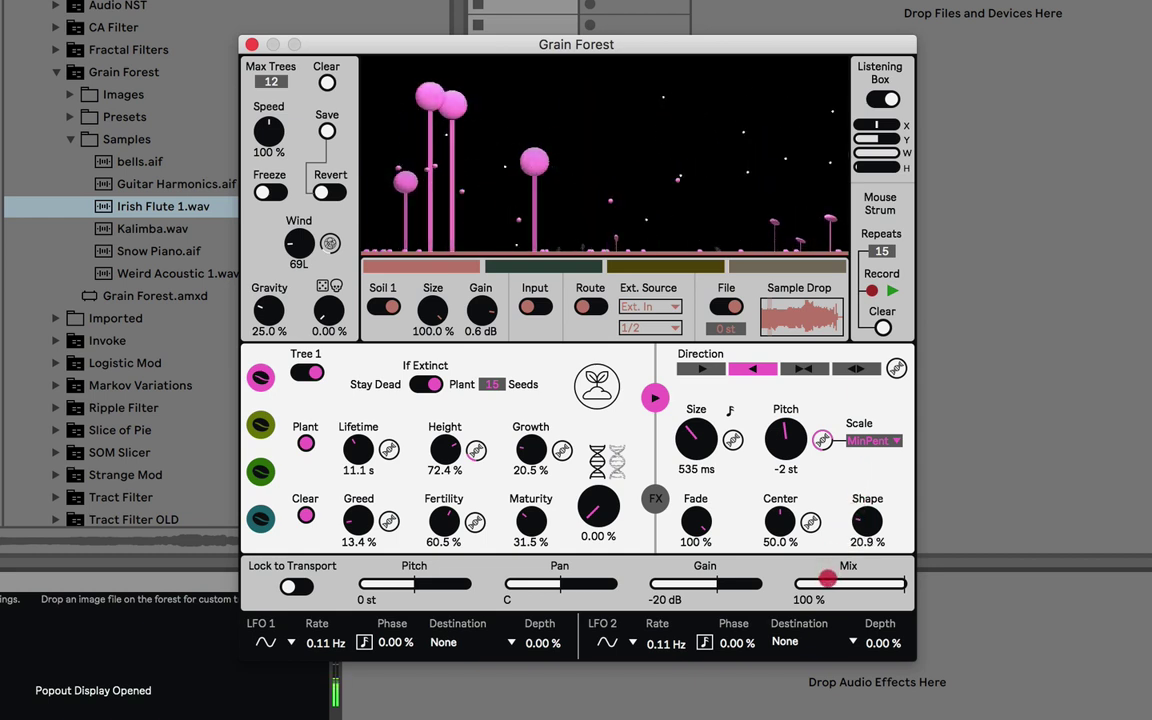
pyautogui.moveTo(867, 520); pyautogui.dragTo(867, 435)
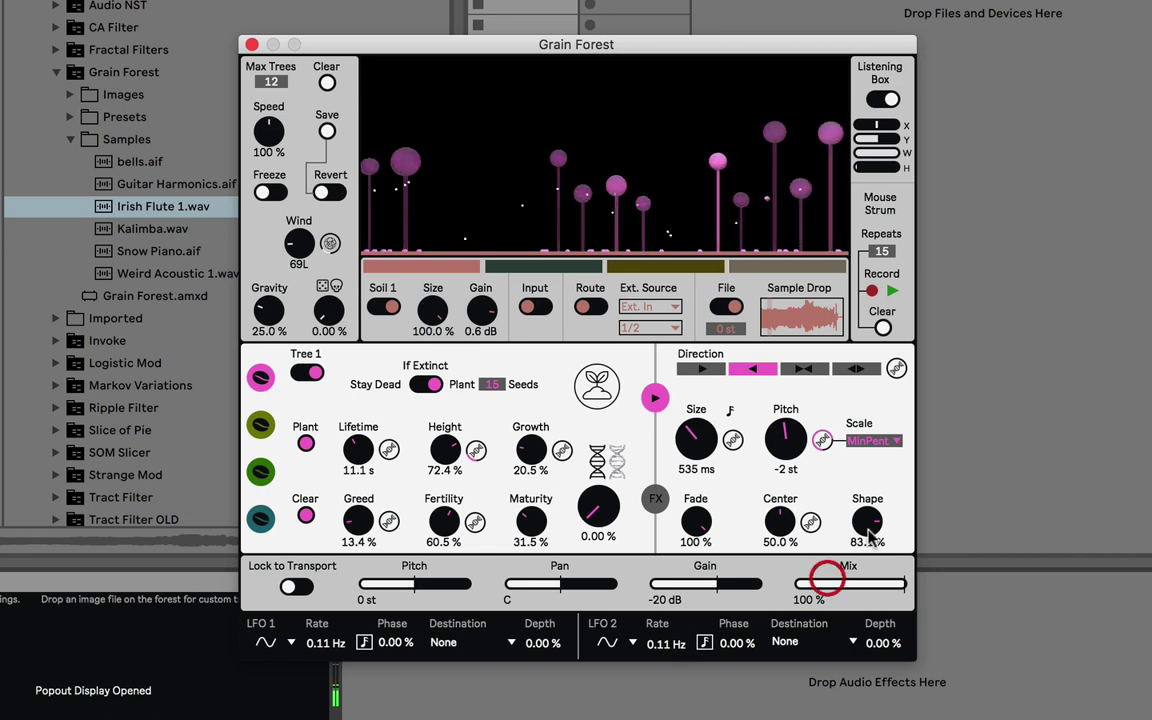
pyautogui.moveTo(868, 528); pyautogui.dragTo(866, 524)
# Step: Set Tree 1's grain direction to forward and its envelope Center to 17.7 %
pyautogui.moveTo(797, 535)
pyautogui.mouseDown()
pyautogui.moveTo(766, 597)
pyautogui.moveTo(766, 568)
pyautogui.moveTo(764, 594)
pyautogui.mouseUp()
pyautogui.click(701, 369)
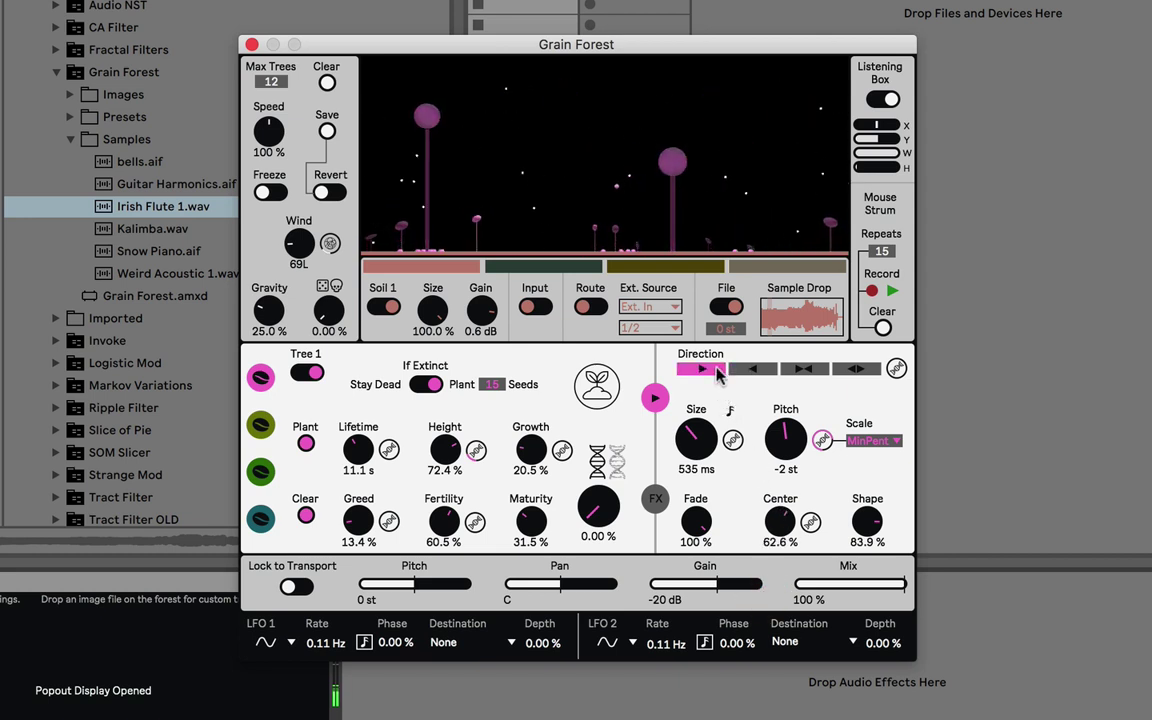
pyautogui.click(779, 521)
pyautogui.moveTo(779, 521); pyautogui.dragTo(696, 510)
# Step: Raise the output gain to -2.6 dB and set Tree 1's envelope Shape to 98.0 % and Center to 90.9 %
pyautogui.click(740, 585)
pyautogui.moveTo(740, 585); pyautogui.dragTo(743, 585)
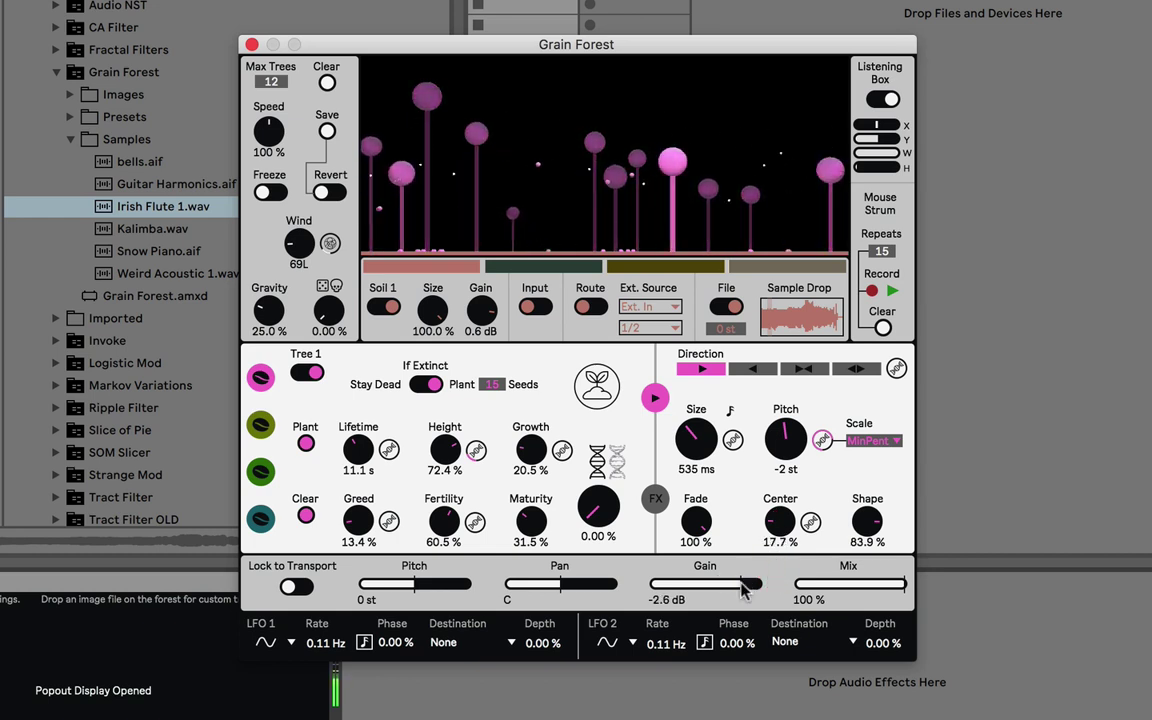
pyautogui.moveTo(866, 520); pyautogui.dragTo(867, 500)
pyautogui.moveTo(779, 521)
pyautogui.mouseDown()
pyautogui.moveTo(776, 541)
pyautogui.moveTo(697, 480)
pyautogui.moveTo(678, 376)
pyautogui.moveTo(750, 414)
pyautogui.mouseUp()
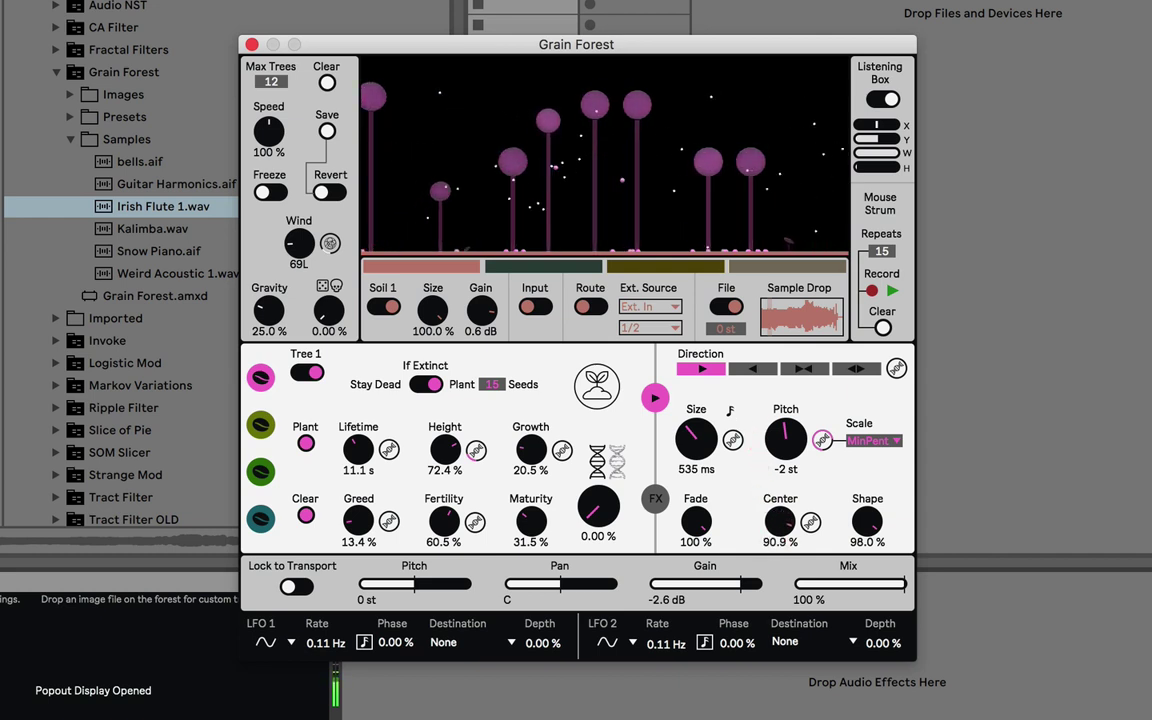
# Step: Lengthen Tree 1's grain Size to 1.21 s and set its envelope Shape to 87.0 % and Center to 50.0 %
pyautogui.moveTo(780, 521)
pyautogui.mouseDown()
pyautogui.moveTo(818, 416)
pyautogui.moveTo(715, 513)
pyautogui.mouseUp()
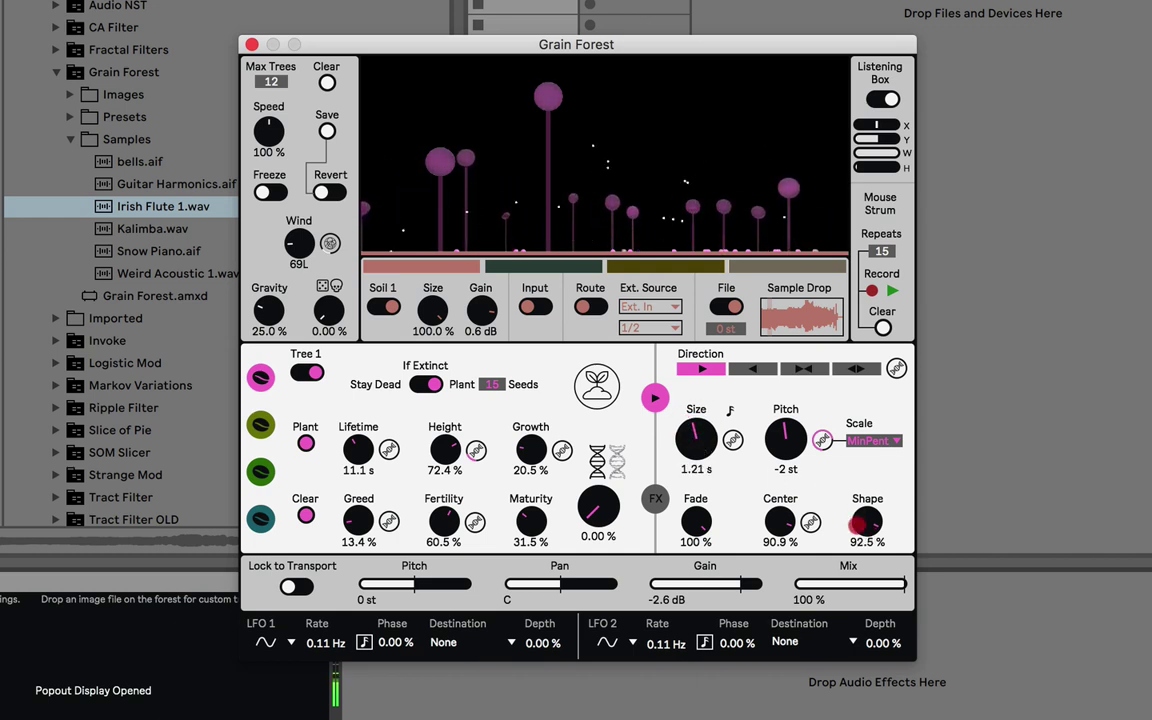
pyautogui.moveTo(858, 524); pyautogui.dragTo(862, 525)
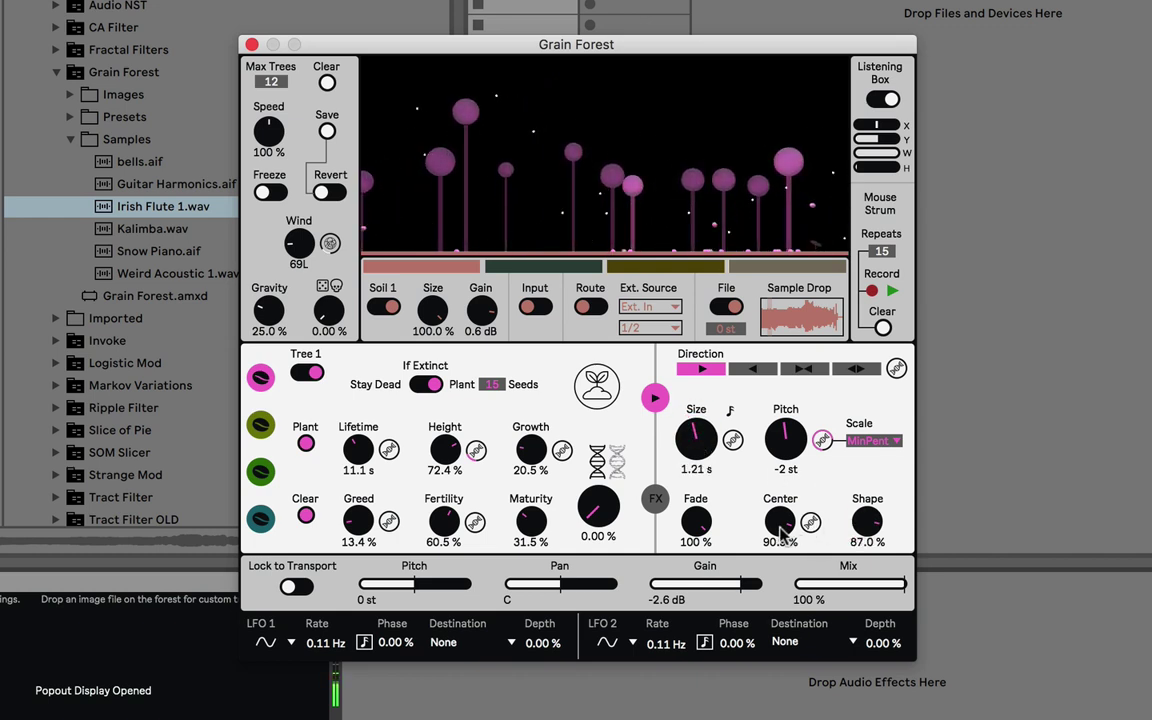
pyautogui.moveTo(780, 521)
pyautogui.mouseDown()
pyautogui.moveTo(777, 581)
pyautogui.moveTo(789, 545)
pyautogui.moveTo(786, 565)
pyautogui.moveTo(781, 490)
pyautogui.moveTo(812, 530)
pyautogui.mouseUp()
pyautogui.moveTo(696, 521)
pyautogui.mouseDown()
pyautogui.moveTo(689, 699)
pyautogui.moveTo(822, 428)
pyautogui.mouseUp()
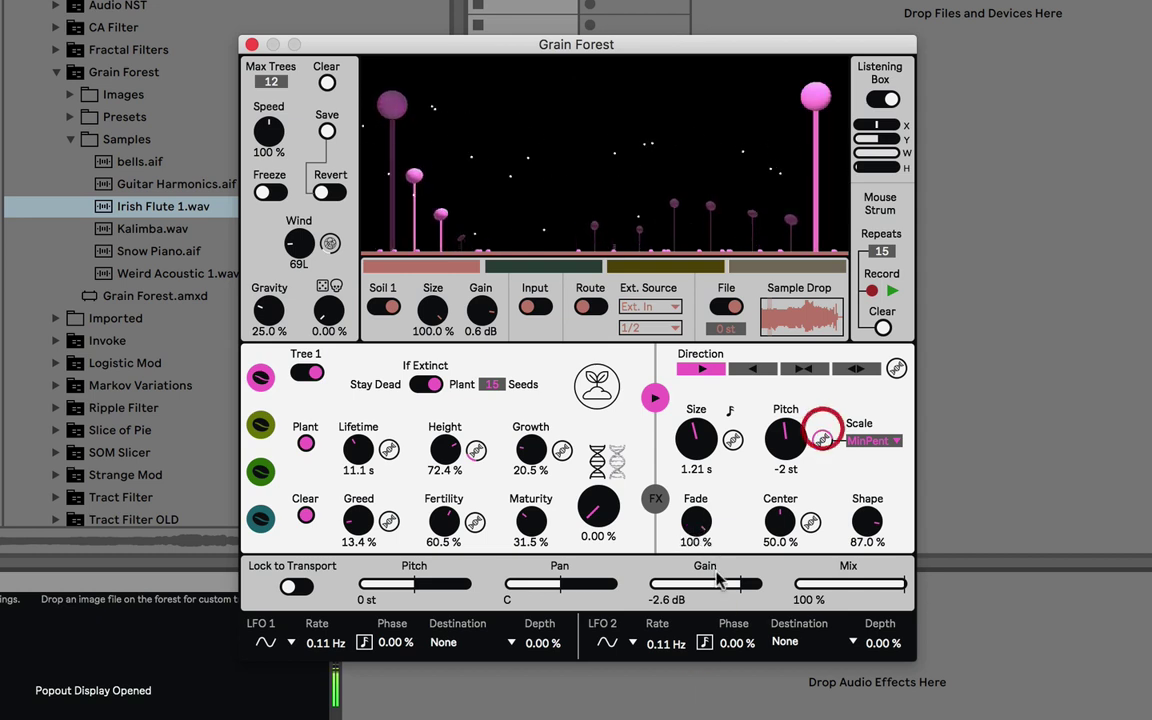
# Step: Show Tree 1's effects settings and set the output gain to -8.8 dB
pyautogui.moveTo(741, 584)
pyautogui.mouseDown()
pyautogui.moveTo(792, 581)
pyautogui.moveTo(725, 586)
pyautogui.moveTo(802, 650)
pyautogui.moveTo(717, 590)
pyautogui.moveTo(728, 584)
pyautogui.mouseUp()
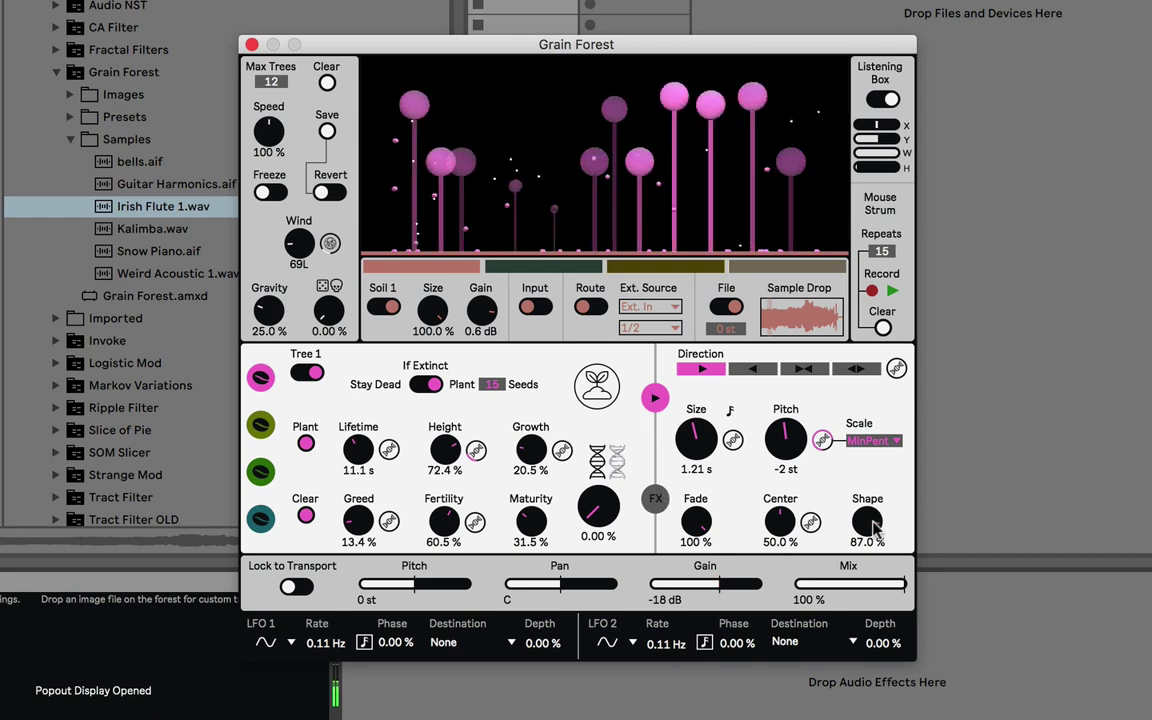
pyautogui.moveTo(867, 521); pyautogui.dragTo(873, 533)
pyautogui.click(660, 500)
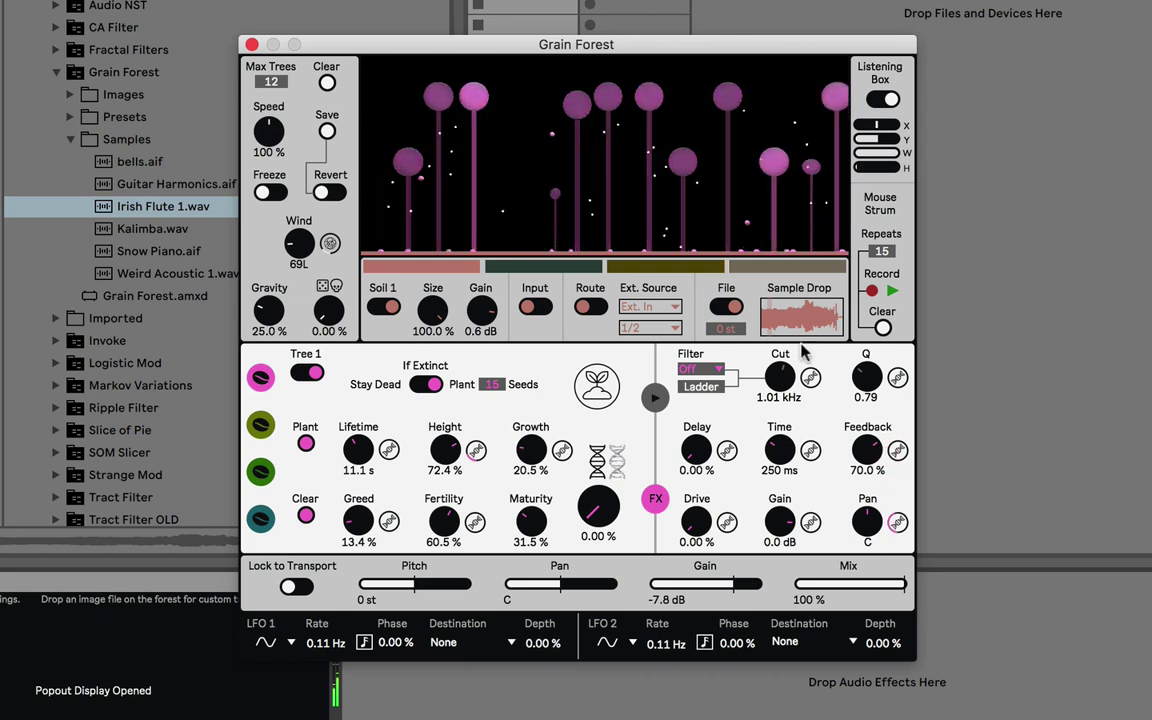
pyautogui.moveTo(738, 589); pyautogui.dragTo(735, 590)
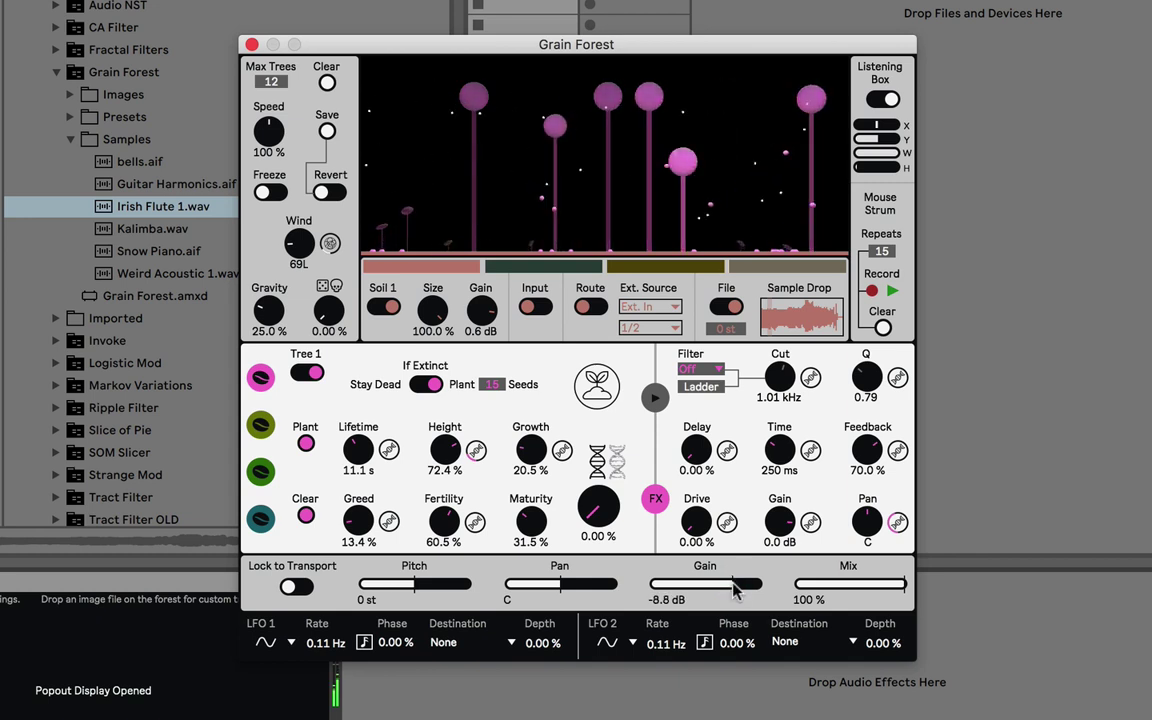
# Step: Apply the LP filter to Tree 1 with a 502 Hz cutoff, some genetic variation on it and a Q of 1.20
pyautogui.click(718, 371)
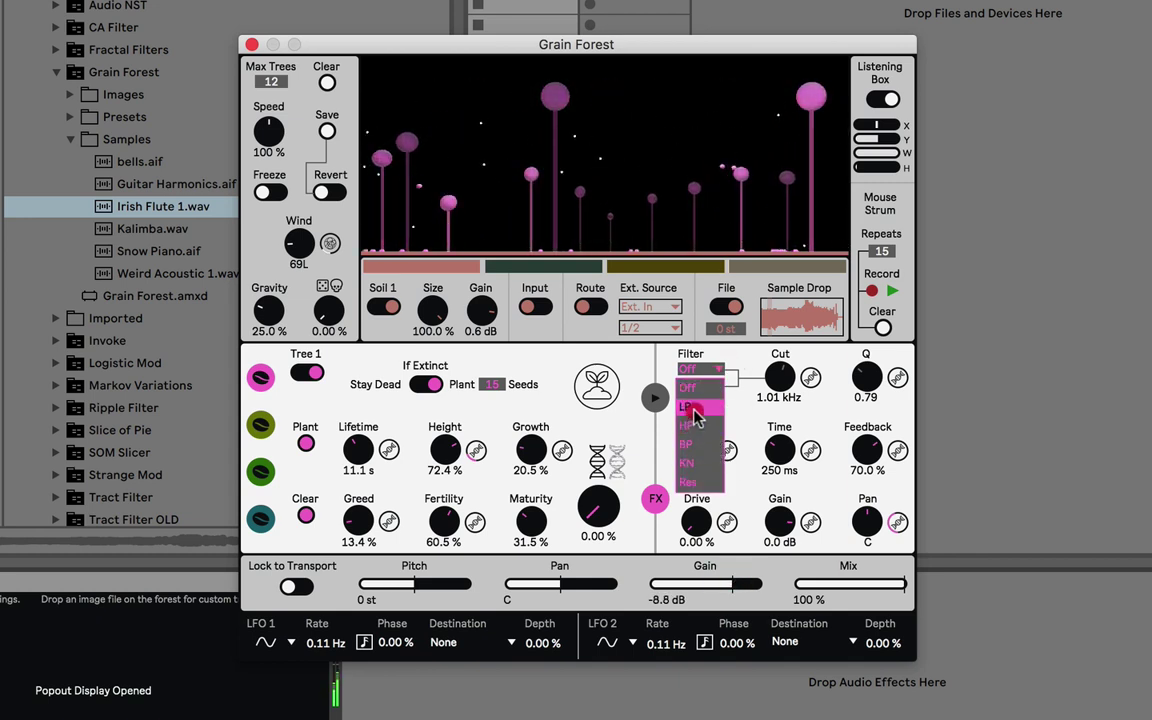
pyautogui.click(697, 410)
pyautogui.moveTo(780, 376); pyautogui.dragTo(782, 392)
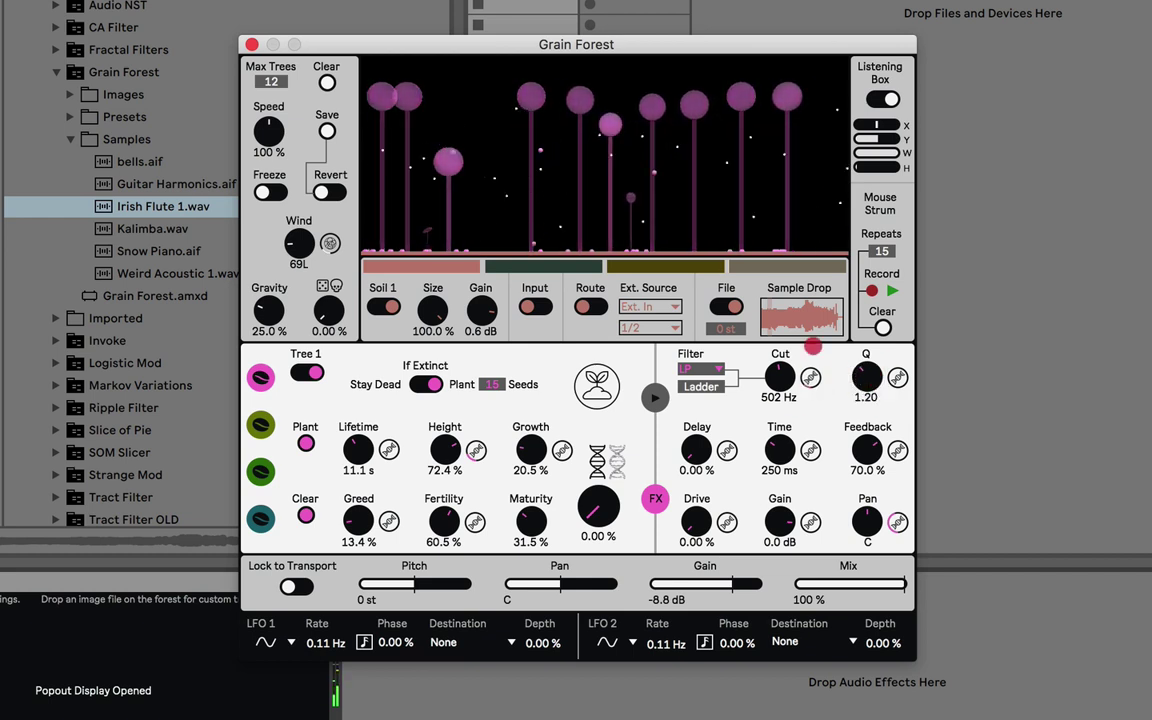
# Step: Switch Tree 1's filter to Res with a Q of 6.98 and set the output gain to -6.4 dB
pyautogui.click(700, 369)
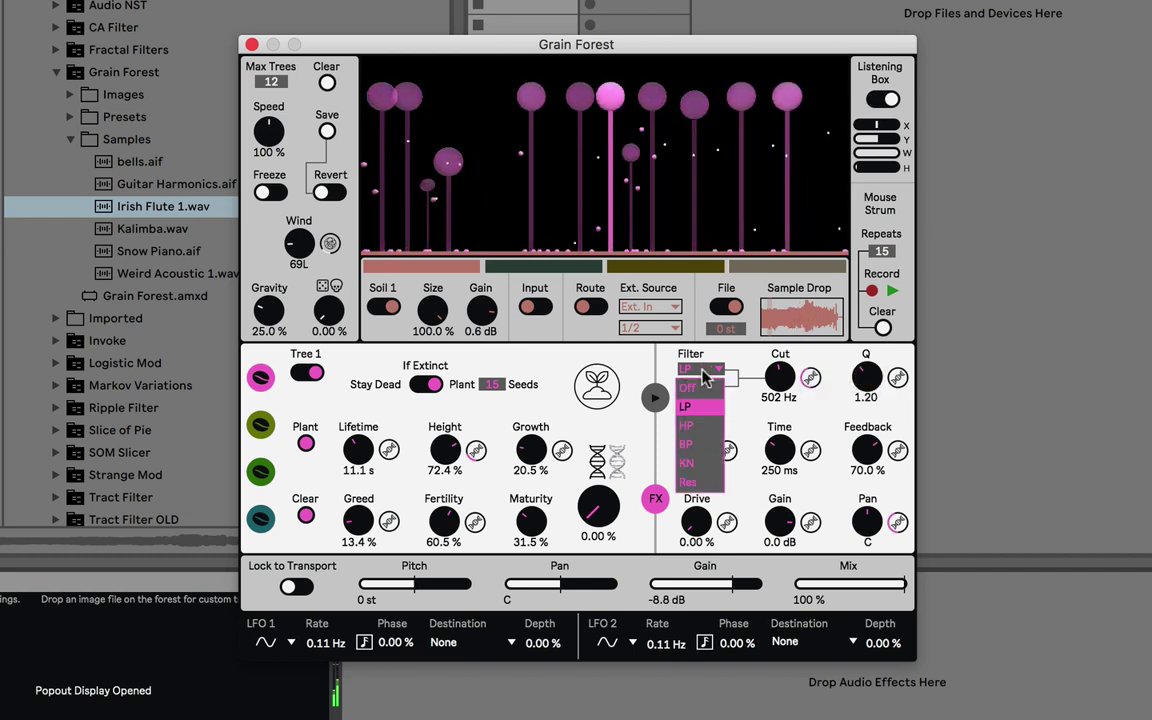
pyautogui.click(700, 492)
pyautogui.moveTo(866, 376); pyautogui.dragTo(866, 327)
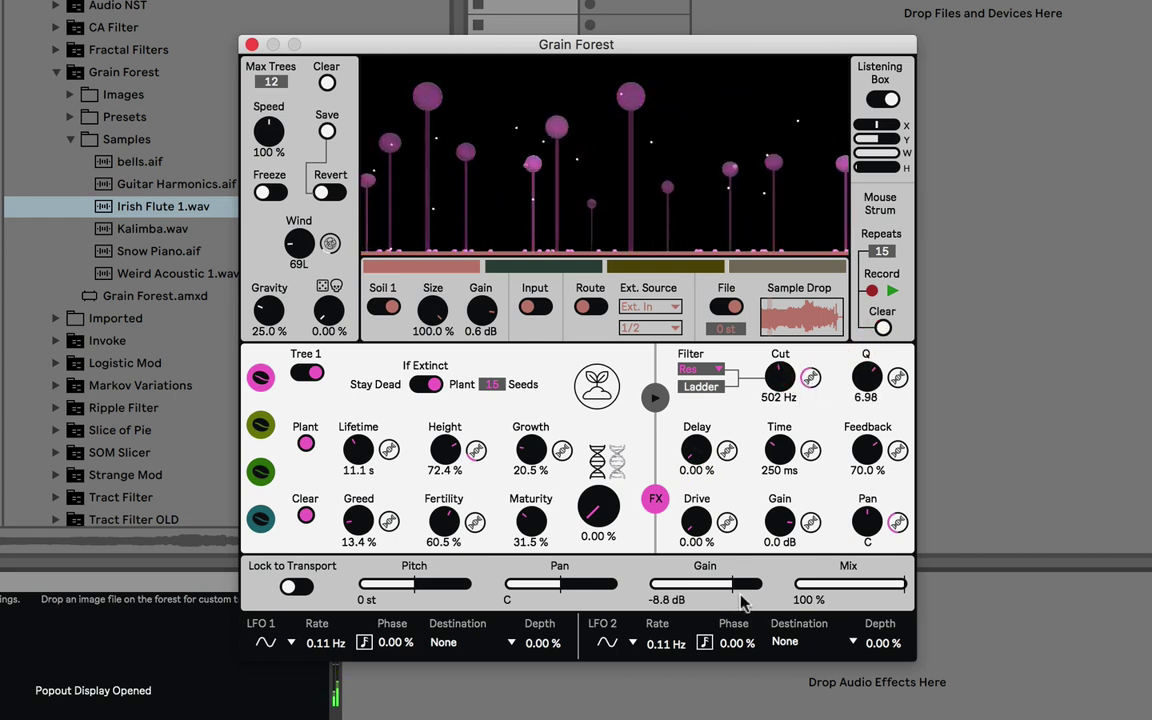
pyautogui.moveTo(735, 585); pyautogui.dragTo(731, 585)
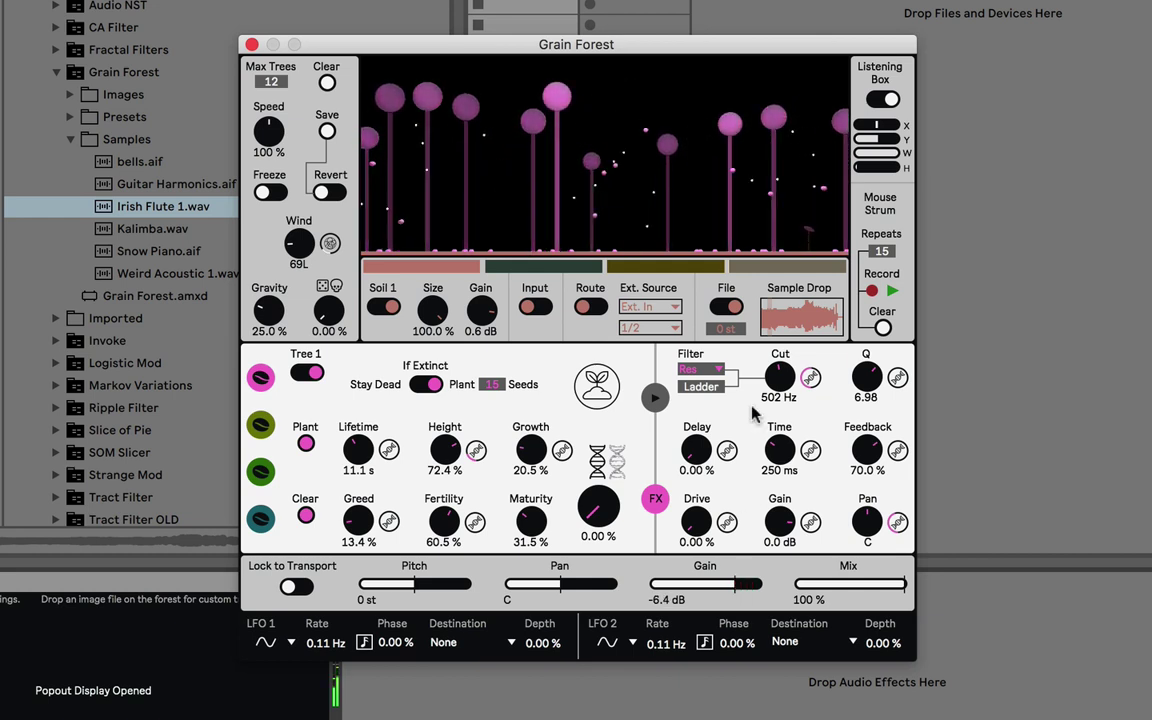
# Step: Enable the Ladder filter for Tree 1 and choose its PK type with a 404 Hz cutoff
pyautogui.click(702, 372)
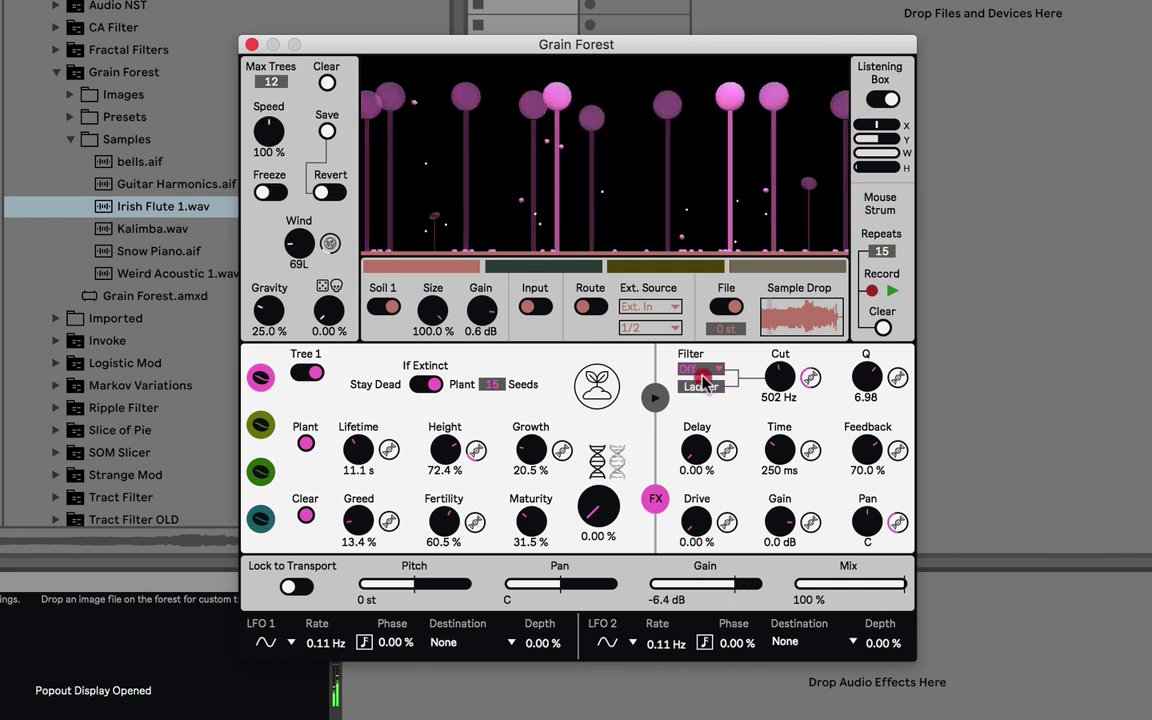
pyautogui.click(701, 372)
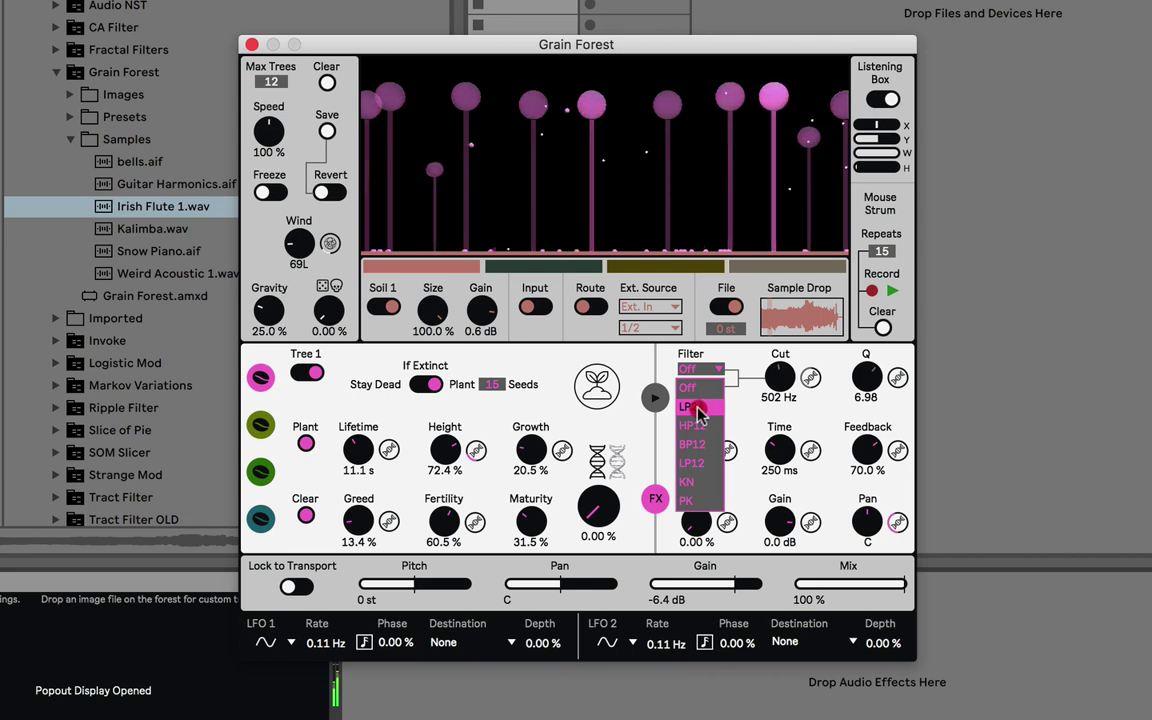
pyautogui.click(685, 505)
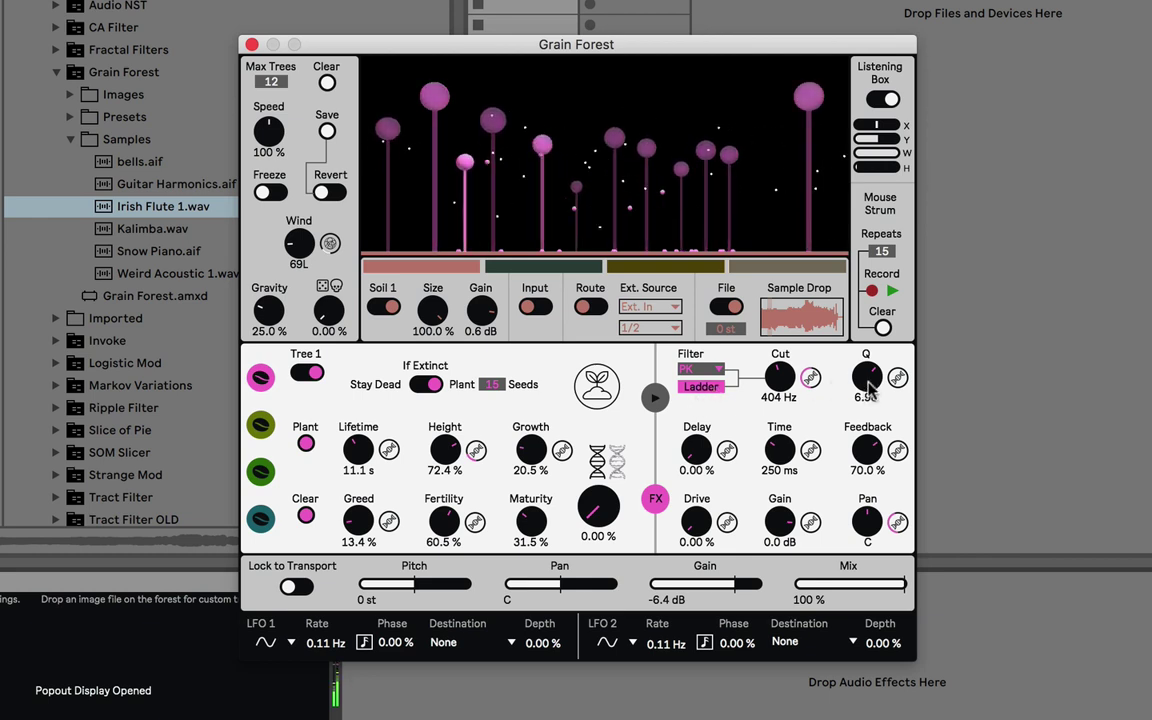
# Step: Change Tree 1's ladder filter to BP12 and lower the output gain to -16 dB
pyautogui.click(719, 370)
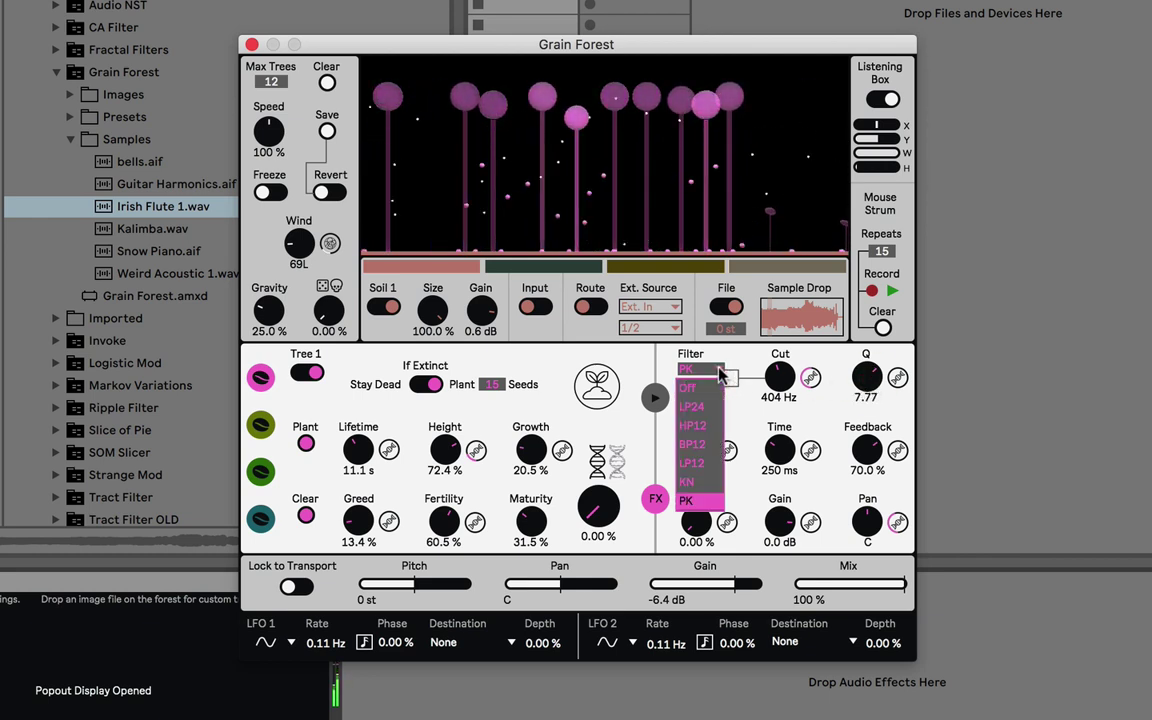
pyautogui.click(701, 448)
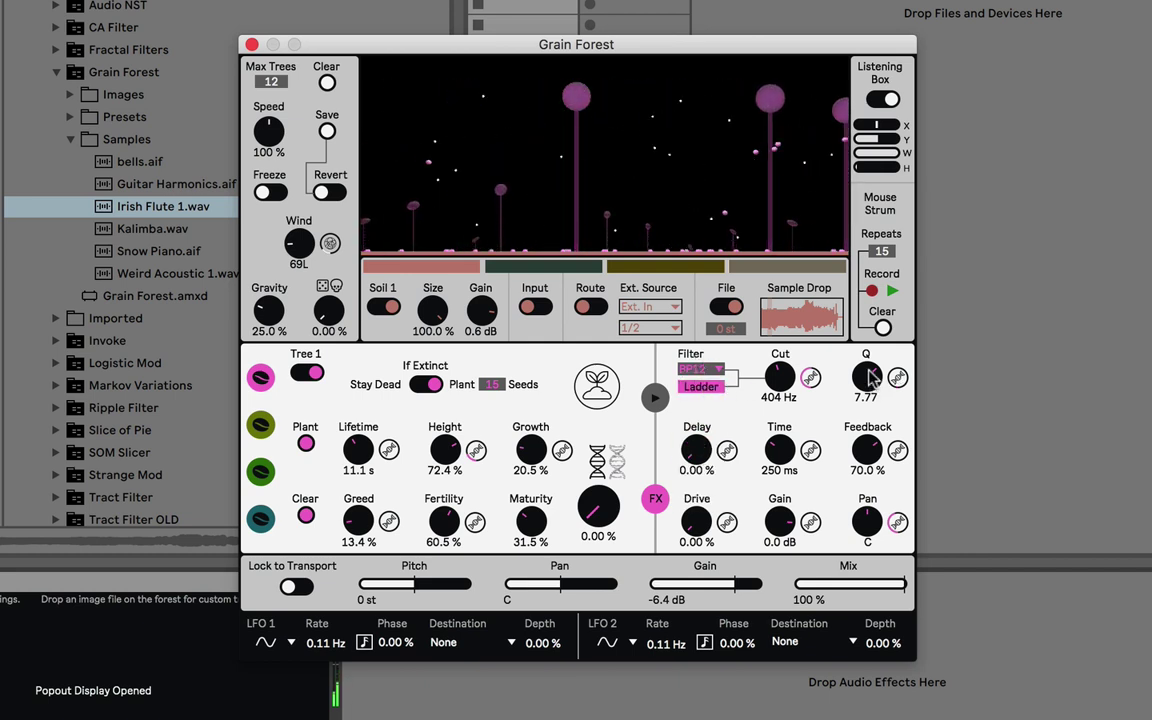
pyautogui.moveTo(735, 585); pyautogui.dragTo(720, 585)
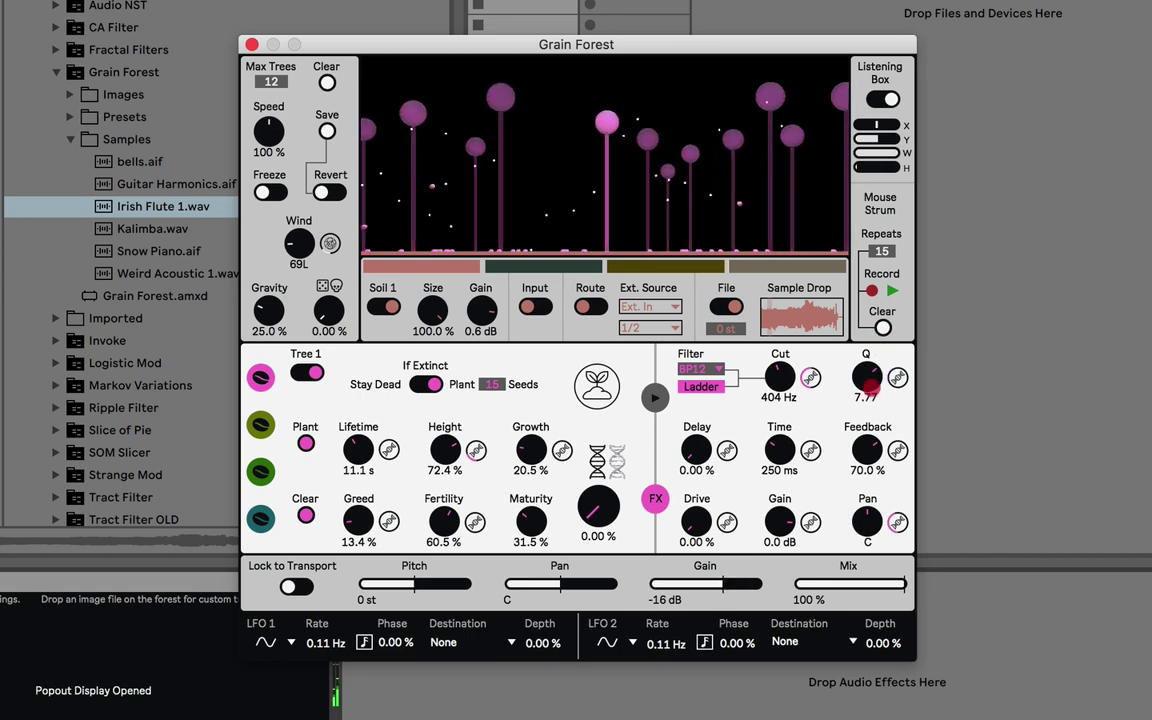
# Step: Raise the BP12 filter's Q to 25.00 and set its cutoff to 223 Hz with genetic variation
pyautogui.moveTo(868, 386); pyautogui.dragTo(868, 330)
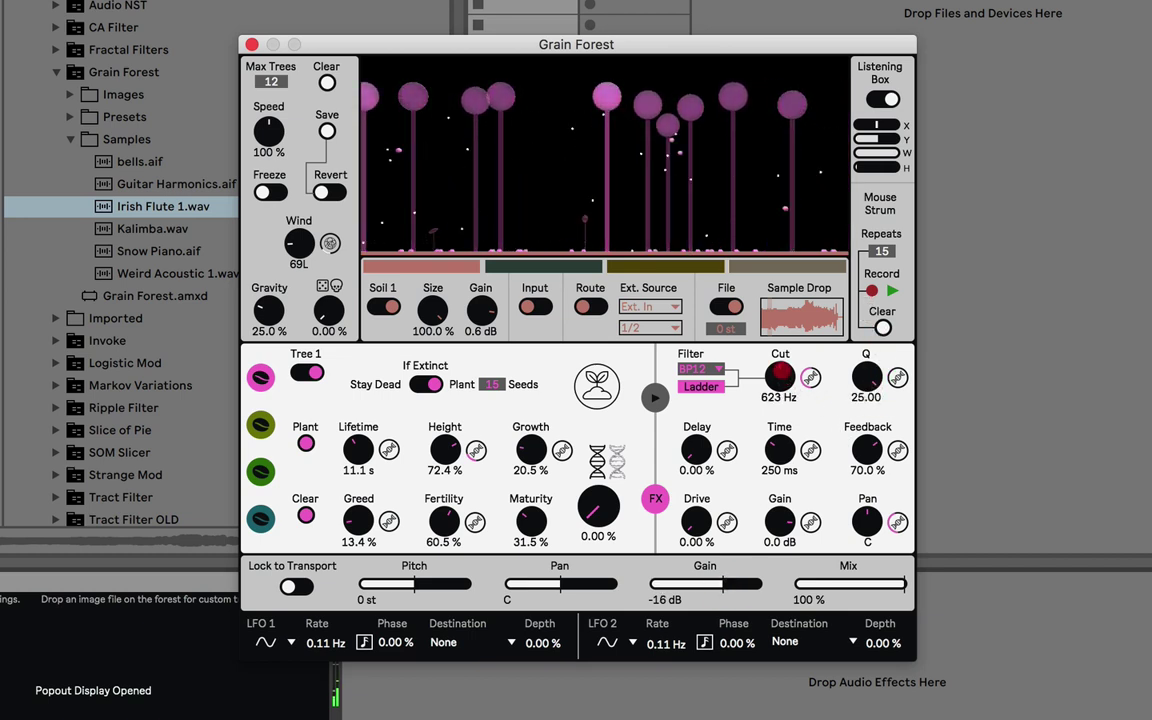
pyautogui.moveTo(780, 375); pyautogui.dragTo(773, 391)
pyautogui.click(810, 377)
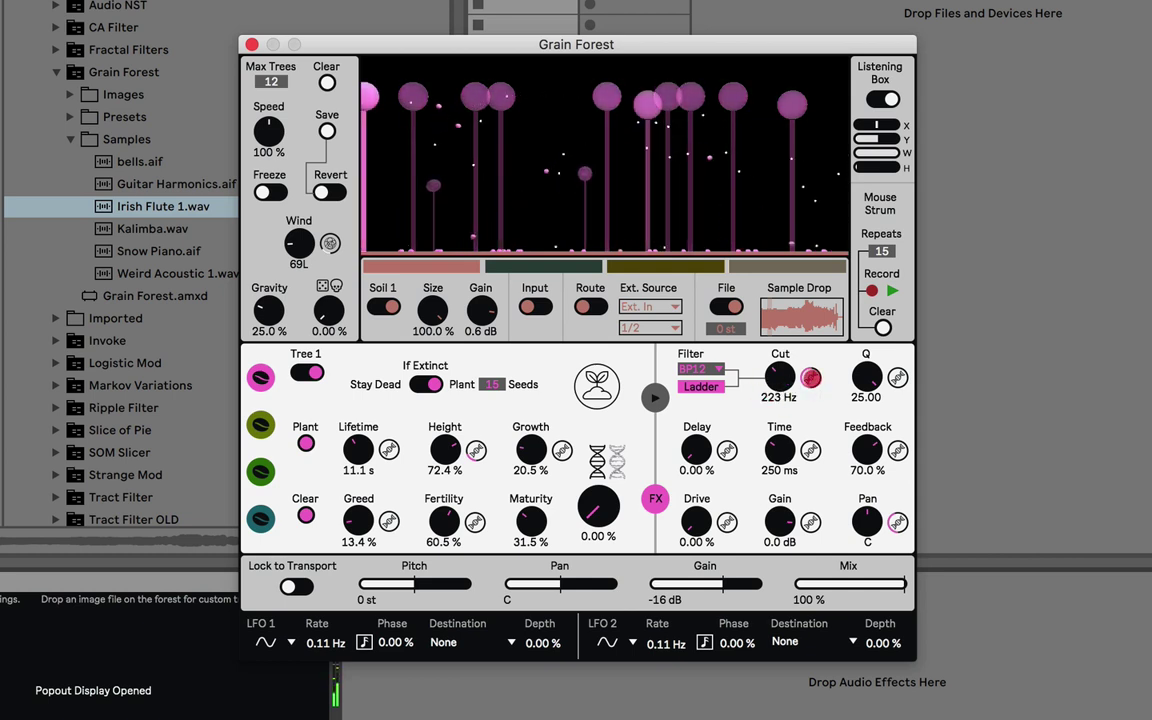
# Step: Return to Tree 1's grain settings and set the envelope Shape to 54.7 %
pyautogui.click(652, 503)
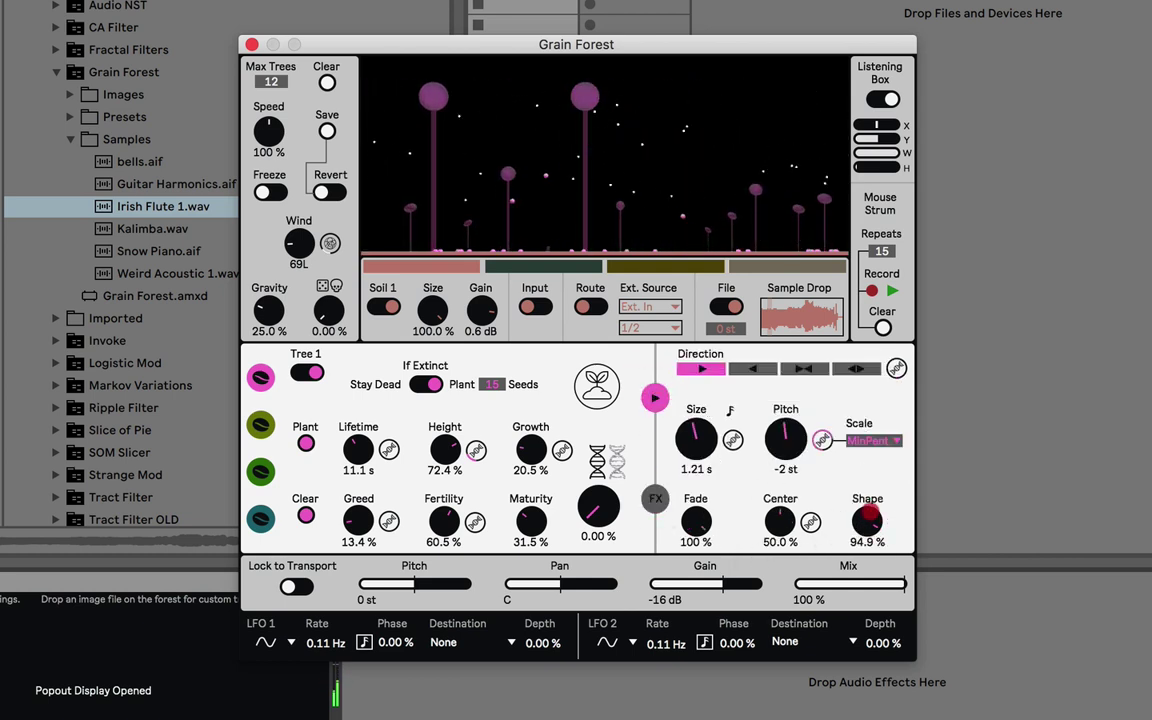
pyautogui.moveTo(868, 515); pyautogui.dragTo(853, 566)
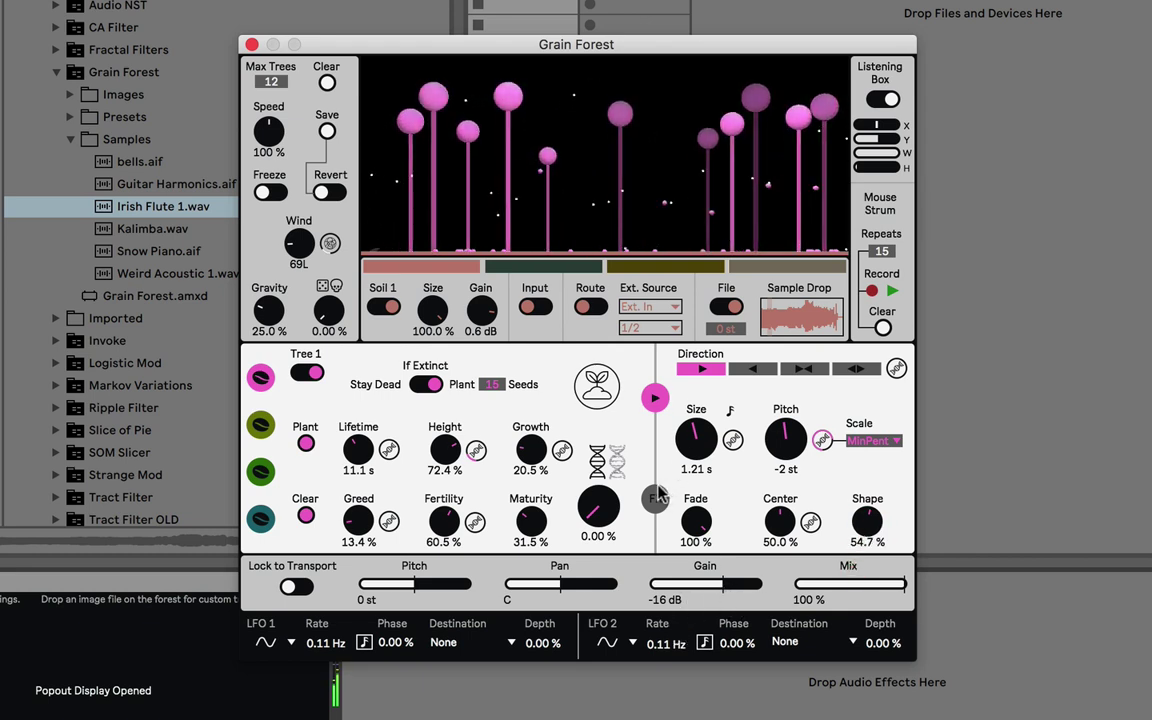
# Step: Switch Tree 1's filter from Ladder to the Res type, with Q at 10.47 and the cutoff at 559 Hz
pyautogui.click(655, 498)
pyautogui.click(700, 369)
pyautogui.click(703, 370)
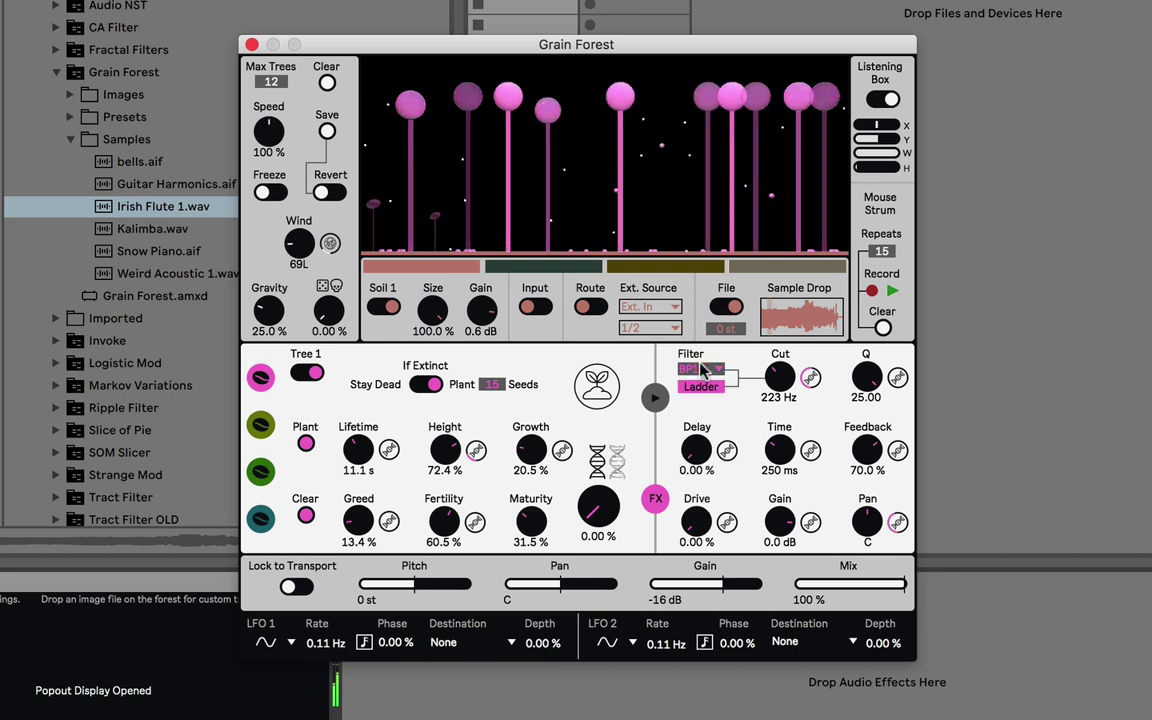
pyautogui.click(701, 386)
pyautogui.moveTo(870, 388); pyautogui.dragTo(869, 421)
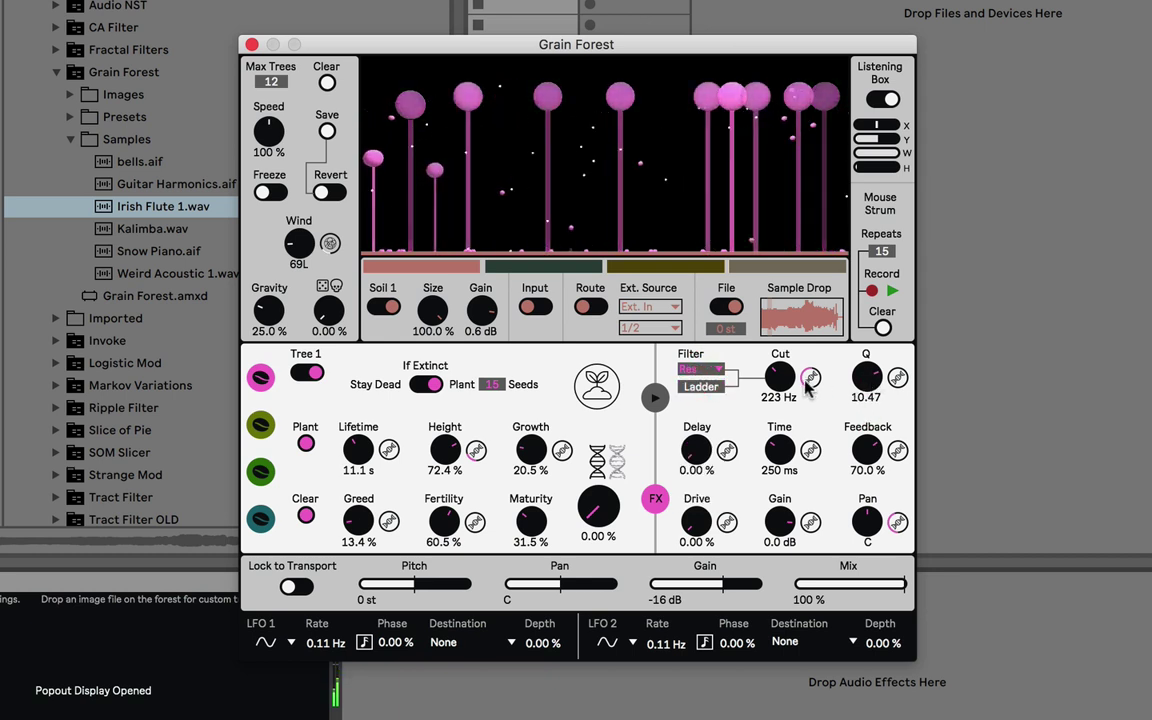
pyautogui.moveTo(795, 388); pyautogui.dragTo(795, 362)
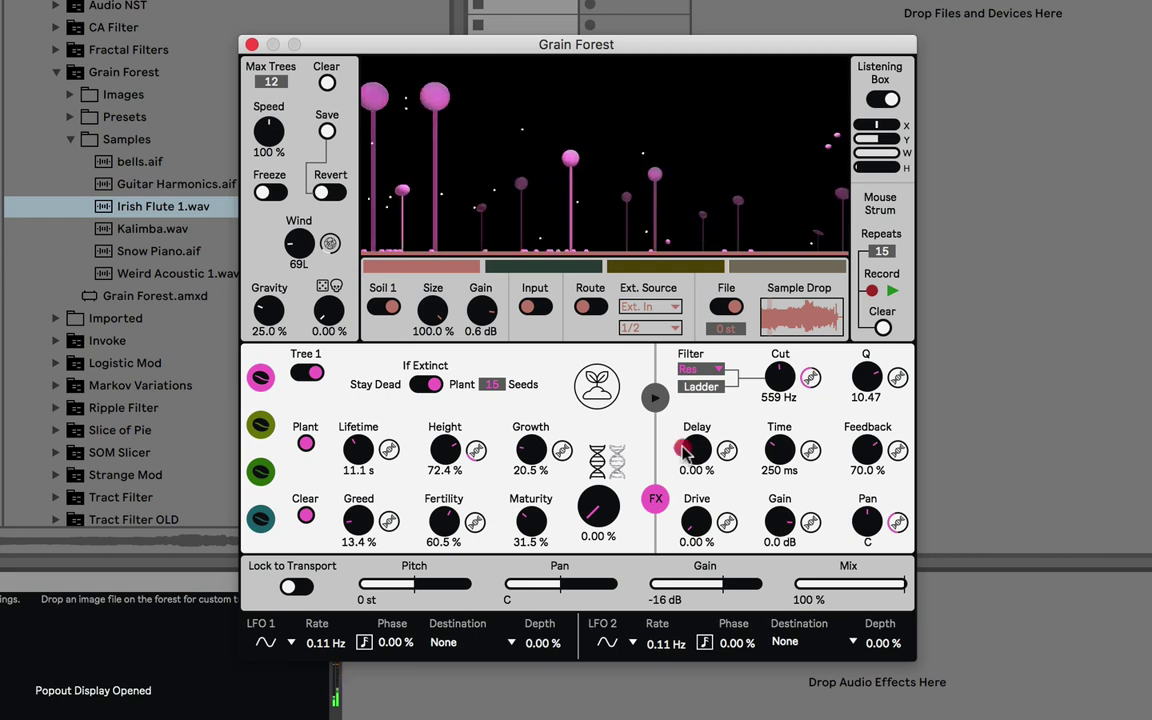
# Step: Try Tree 1's delay, leaving time at 5.98 ms, feedback at 61.3 % and output gain at -15 dB, and return to the grain settings
pyautogui.moveTo(690, 455); pyautogui.dragTo(684, 389)
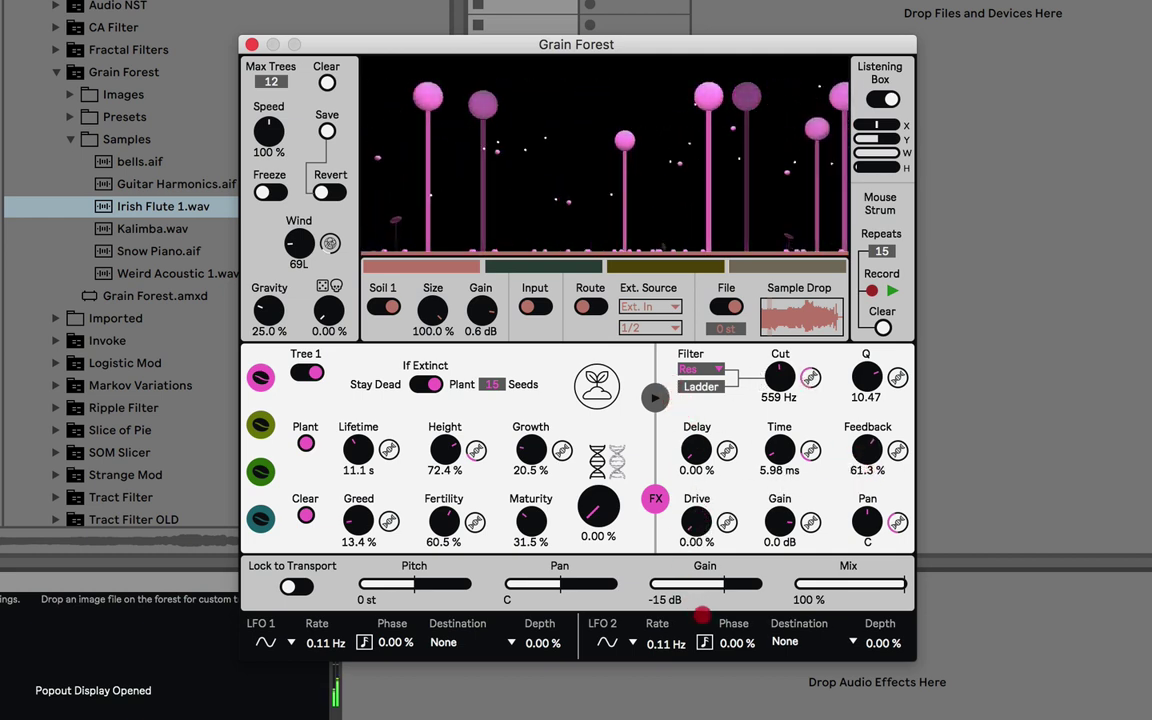
pyautogui.click(655, 399)
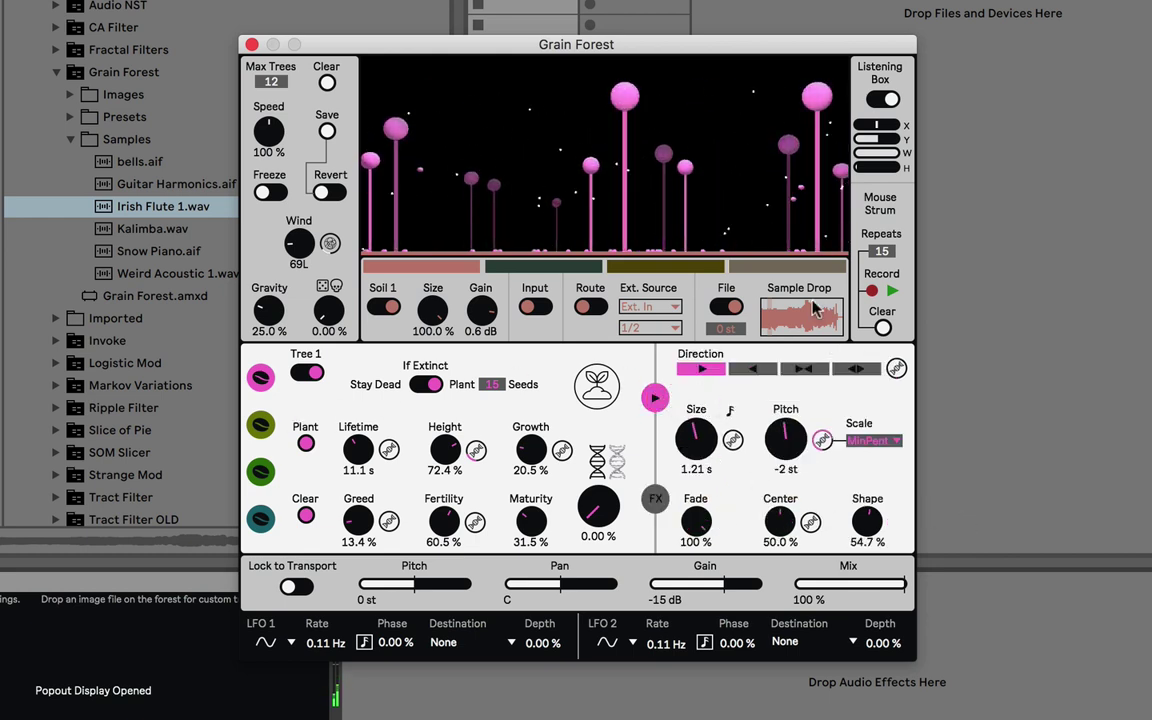
# Step: Enable Tree 2 and give it an HP filter with a 2.69 kHz cutoff
pyautogui.click(258, 424)
pyautogui.click(307, 373)
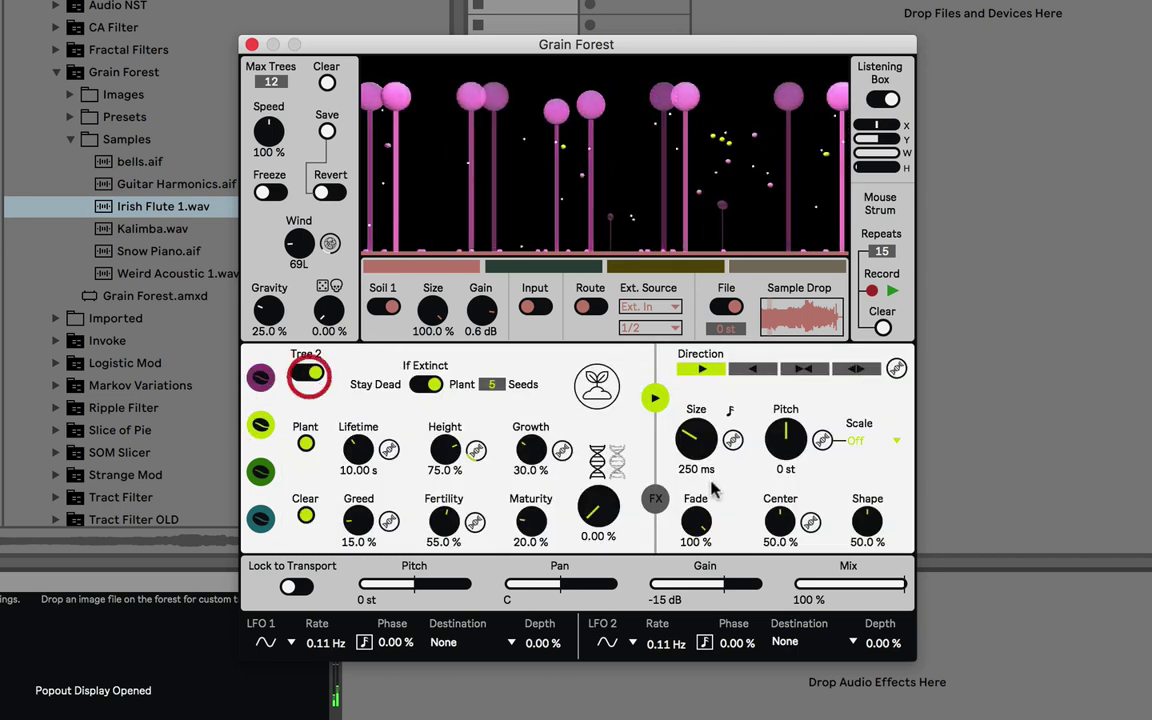
pyautogui.click(656, 502)
pyautogui.moveTo(781, 376); pyautogui.dragTo(781, 350)
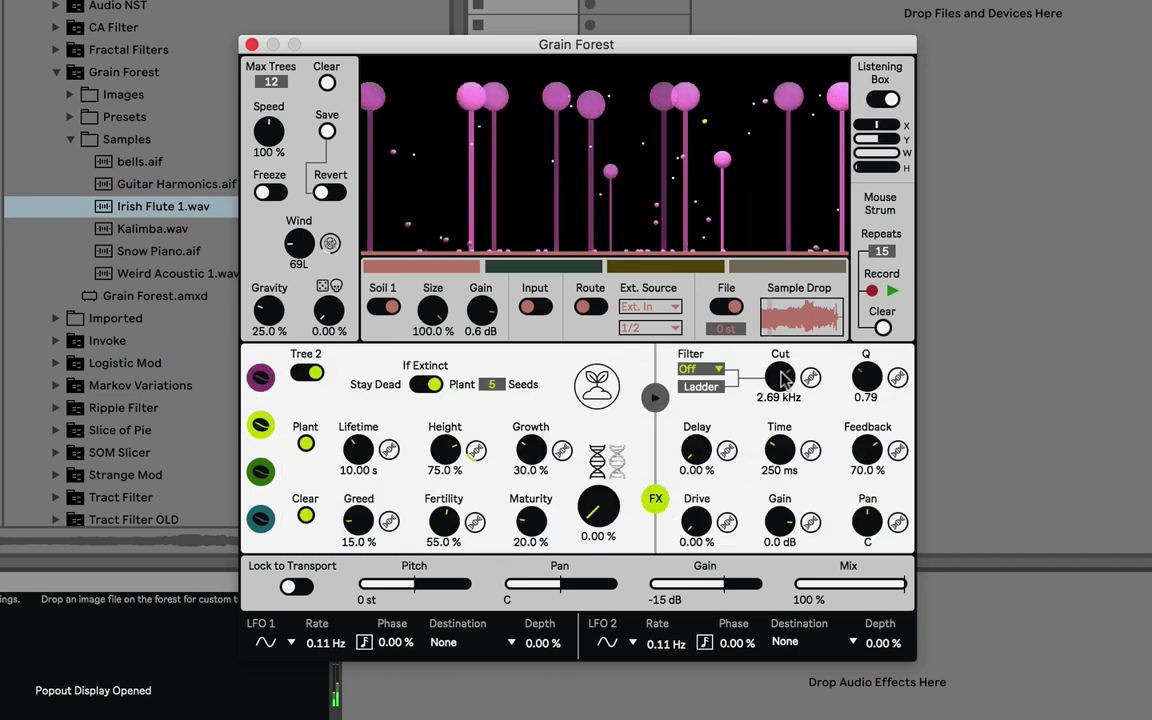
pyautogui.click(700, 369)
pyautogui.click(700, 425)
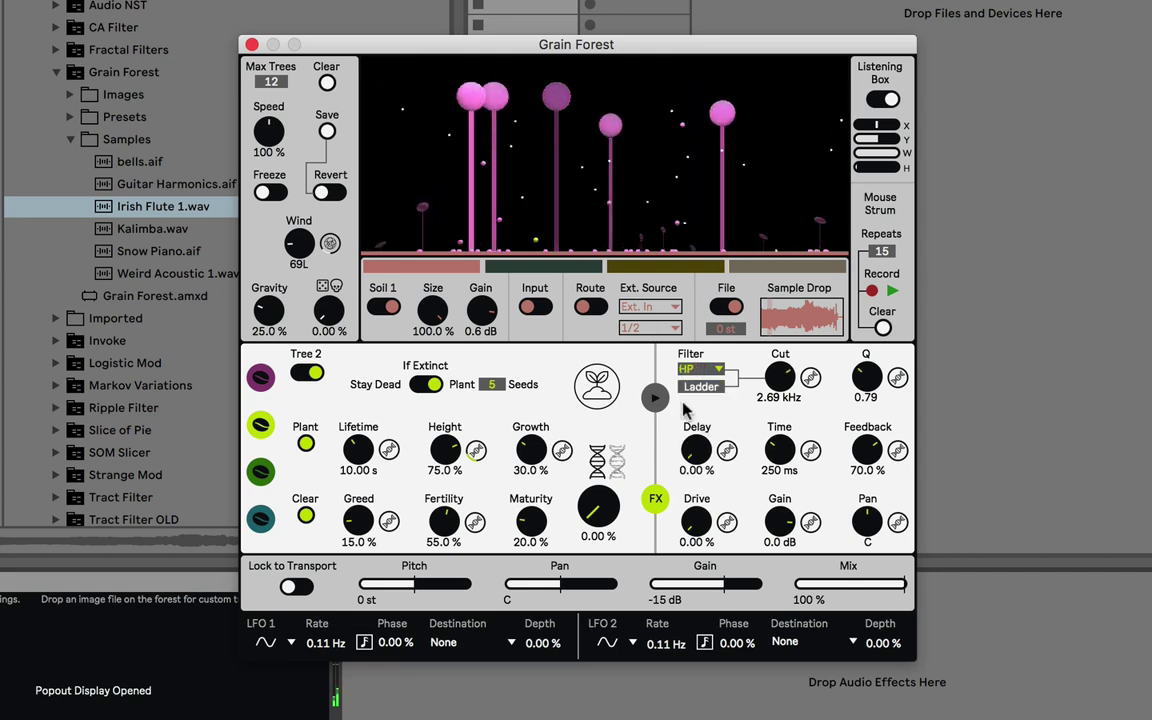
# Step: Lower Tree 2's grain pitch to -25 st and set the size of Soil 2 to 36.4 %
pyautogui.click(655, 397)
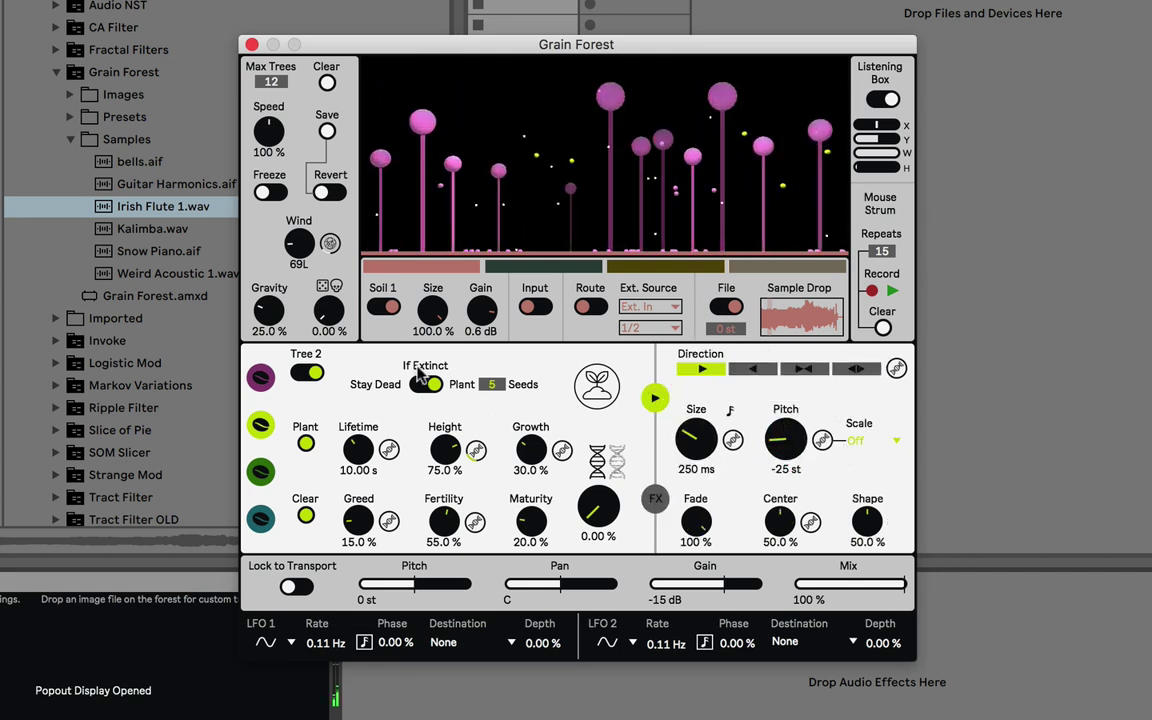
pyautogui.click(597, 386)
pyautogui.click(411, 326)
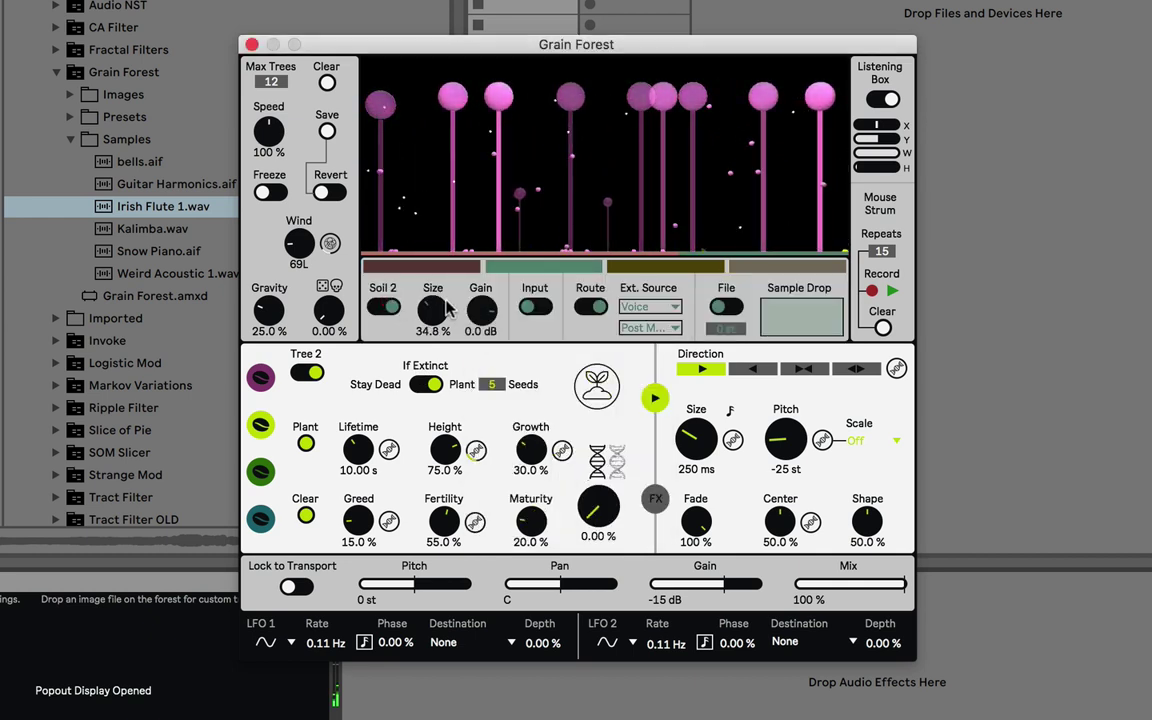
pyautogui.moveTo(433, 300); pyautogui.dragTo(433, 303)
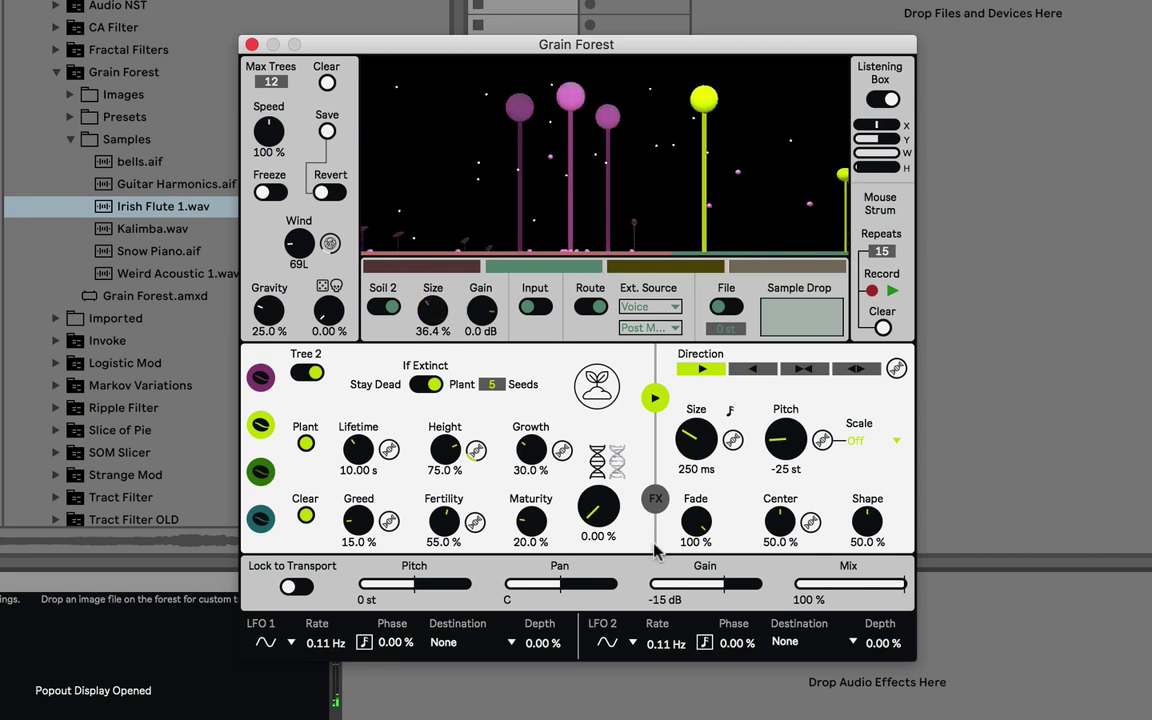
# Step: Show the Tree 1 and Soil 1 settings and try out Lock to Transport and the global Pitch control
pyautogui.click(260, 377)
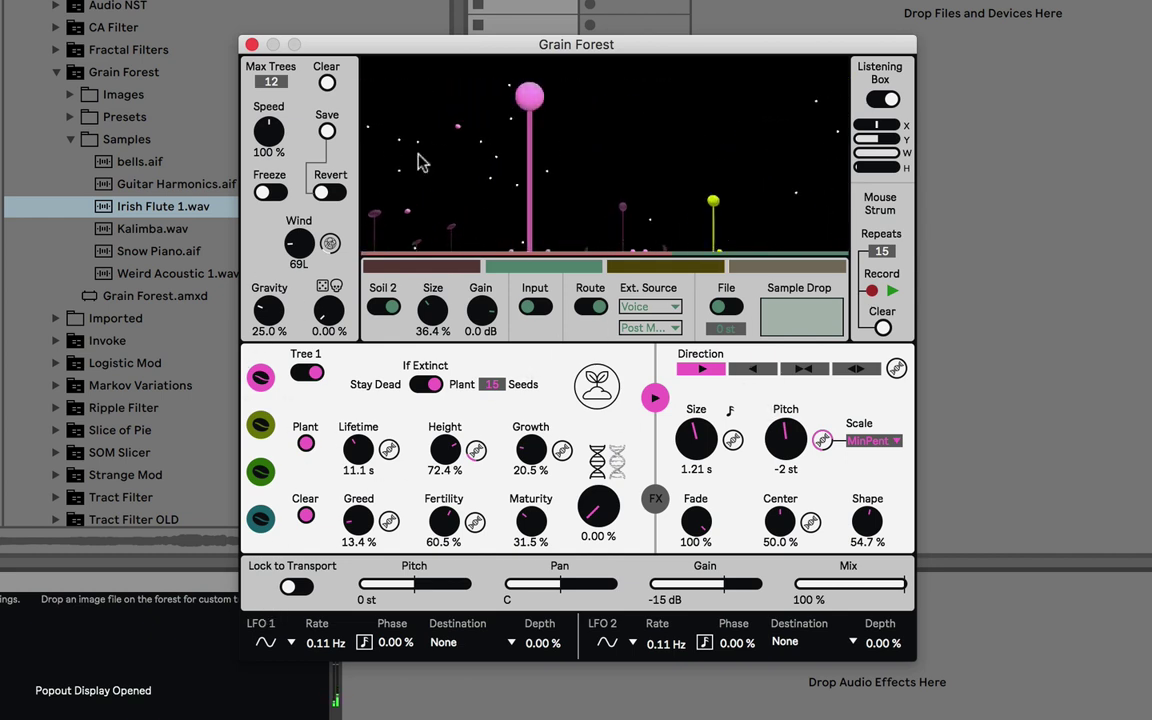
pyautogui.click(397, 270)
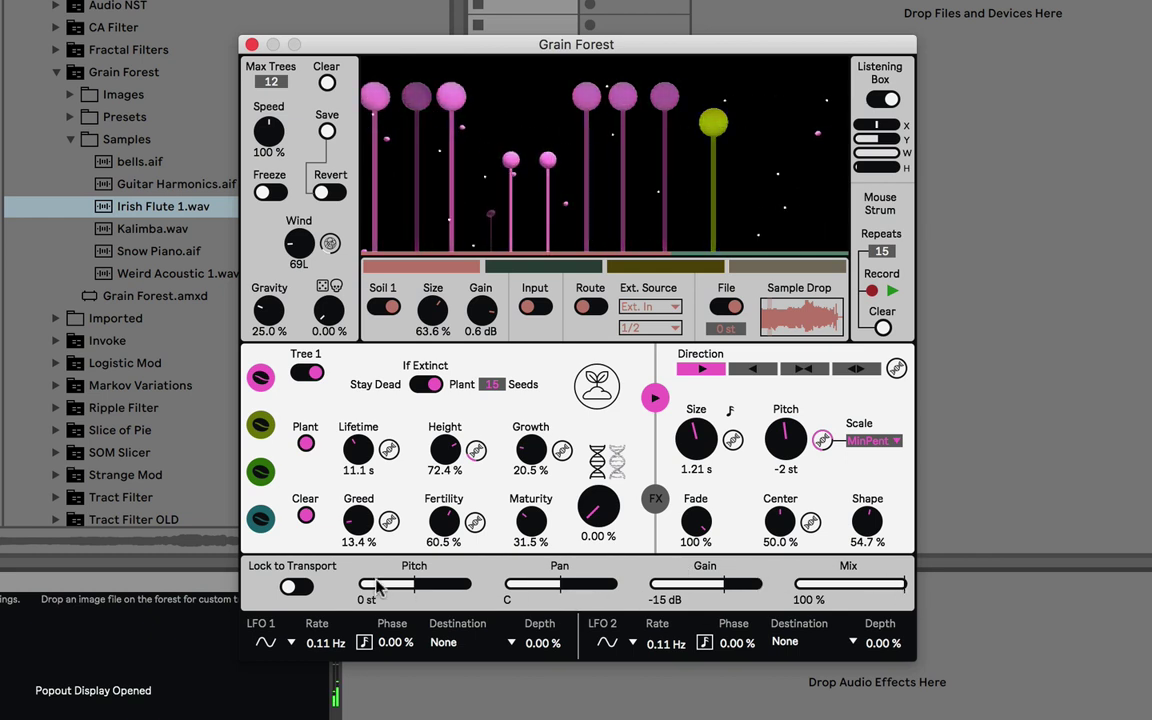
pyautogui.click(298, 588)
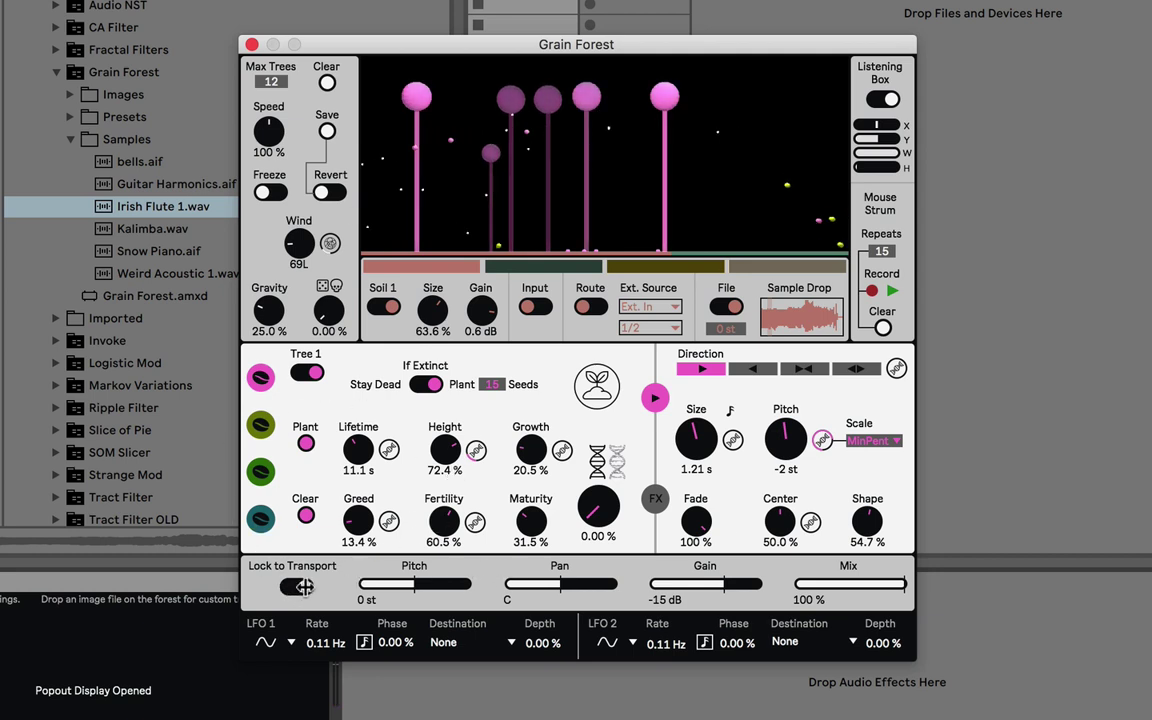
pyautogui.moveTo(415, 585)
pyautogui.mouseDown()
pyautogui.moveTo(432, 560)
pyautogui.moveTo(430, 586)
pyautogui.moveTo(397, 590)
pyautogui.moveTo(443, 586)
pyautogui.moveTo(415, 586)
pyautogui.mouseUp()
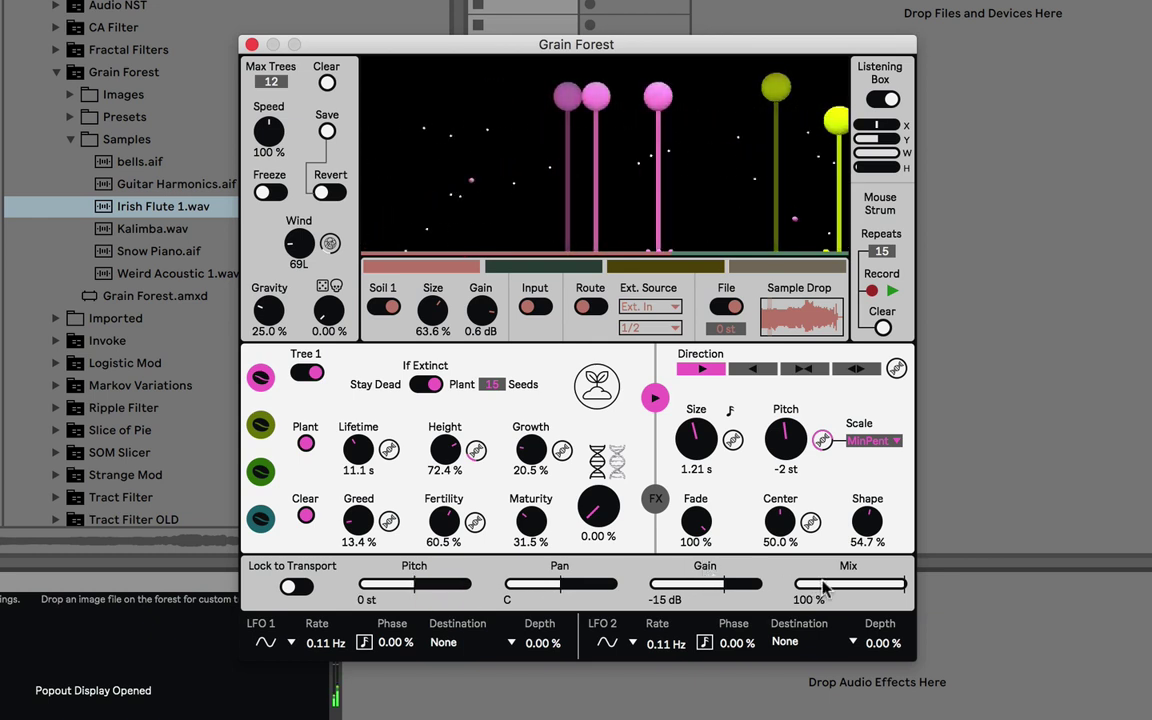
# Step: Raise the output gain to -7.2 dB and try the mix at 0 %, restoring it to 100 %
pyautogui.moveTo(724, 590); pyautogui.dragTo(735, 591)
pyautogui.moveTo(900, 592); pyautogui.dragTo(797, 592)
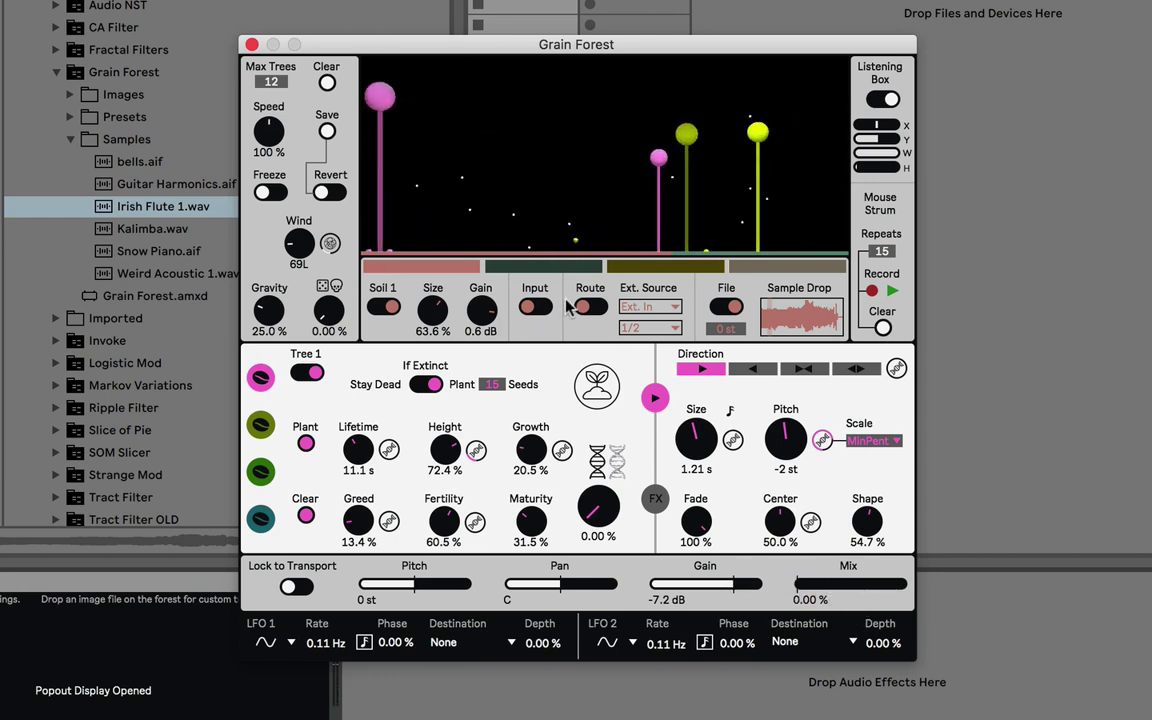
pyautogui.moveTo(896, 592)
pyautogui.mouseDown()
pyautogui.moveTo(897, 663)
pyautogui.moveTo(913, 432)
pyautogui.moveTo(951, 432)
pyautogui.moveTo(1005, 385)
pyautogui.moveTo(885, 584)
pyautogui.mouseUp()
pyautogui.moveTo(1030, 574); pyautogui.dragTo(966, 543)
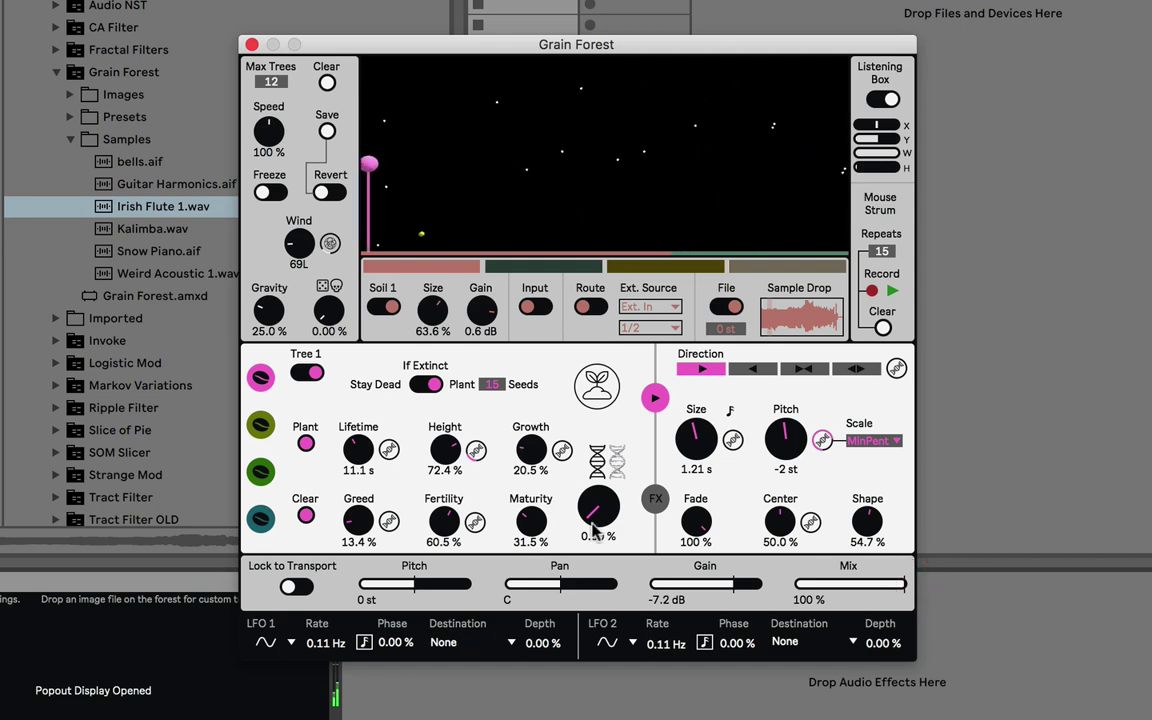
# Step: Assign LFO 1 to T1: Size with a depth of 64.6 % and a rate of 0.44 Hz
pyautogui.moveTo(632, 66); pyautogui.dragTo(684, 26)
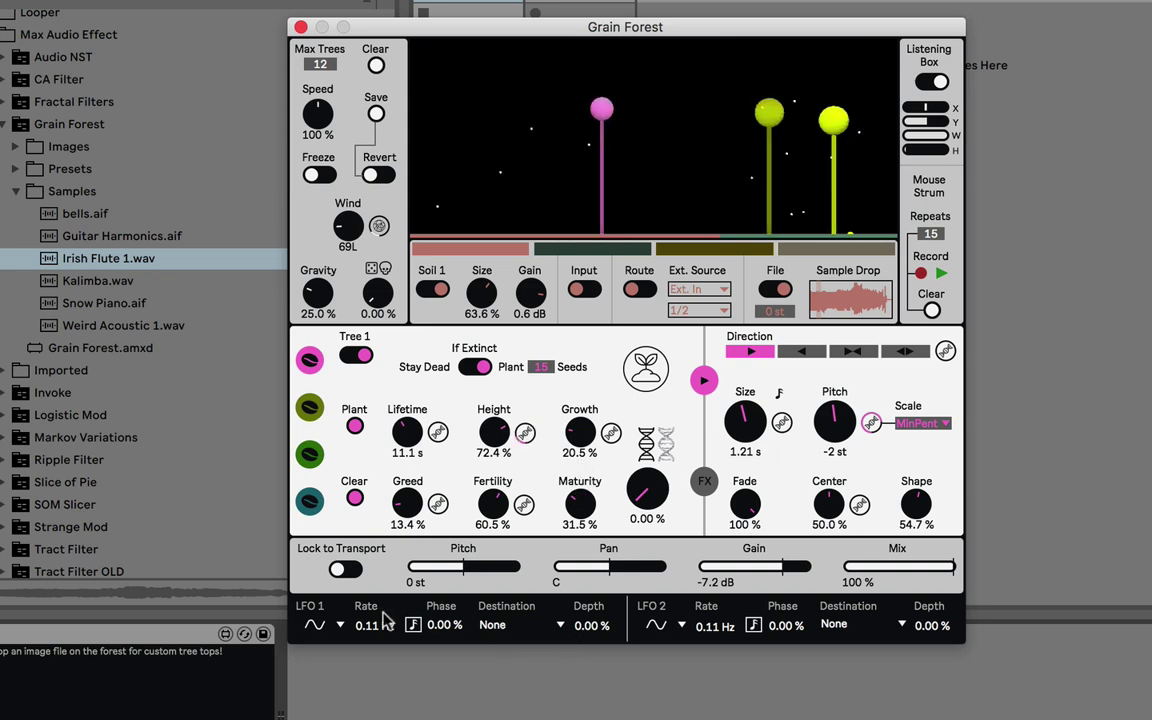
pyautogui.click(532, 630)
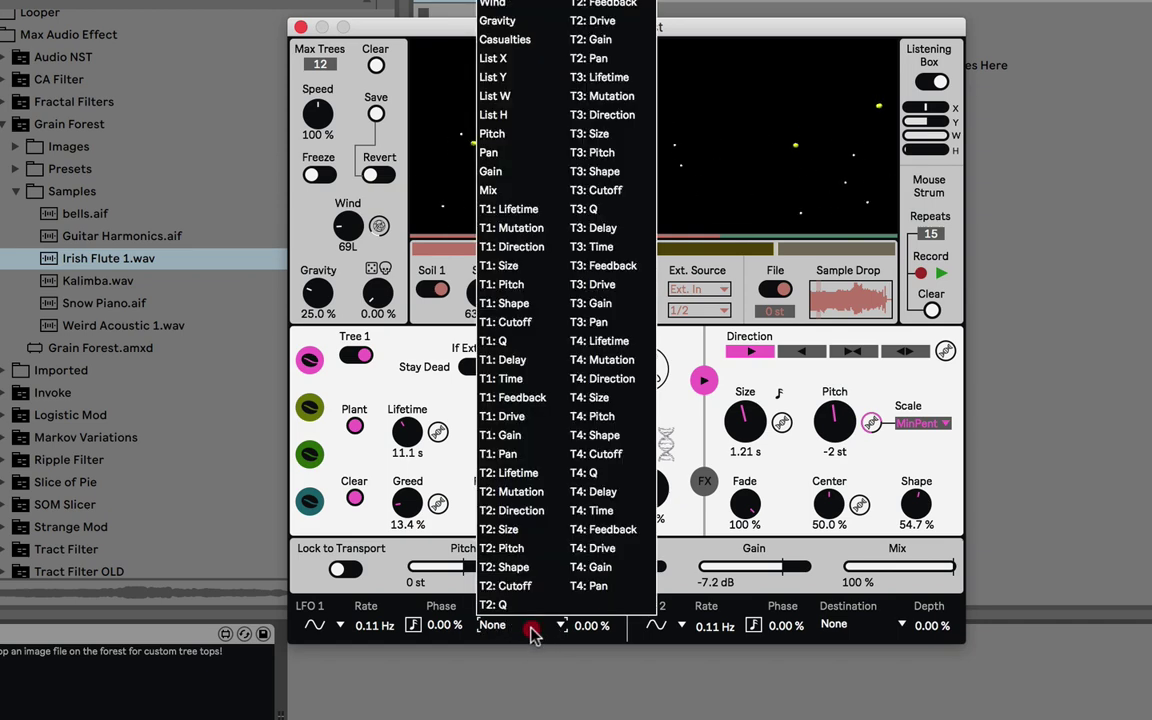
pyautogui.click(513, 266)
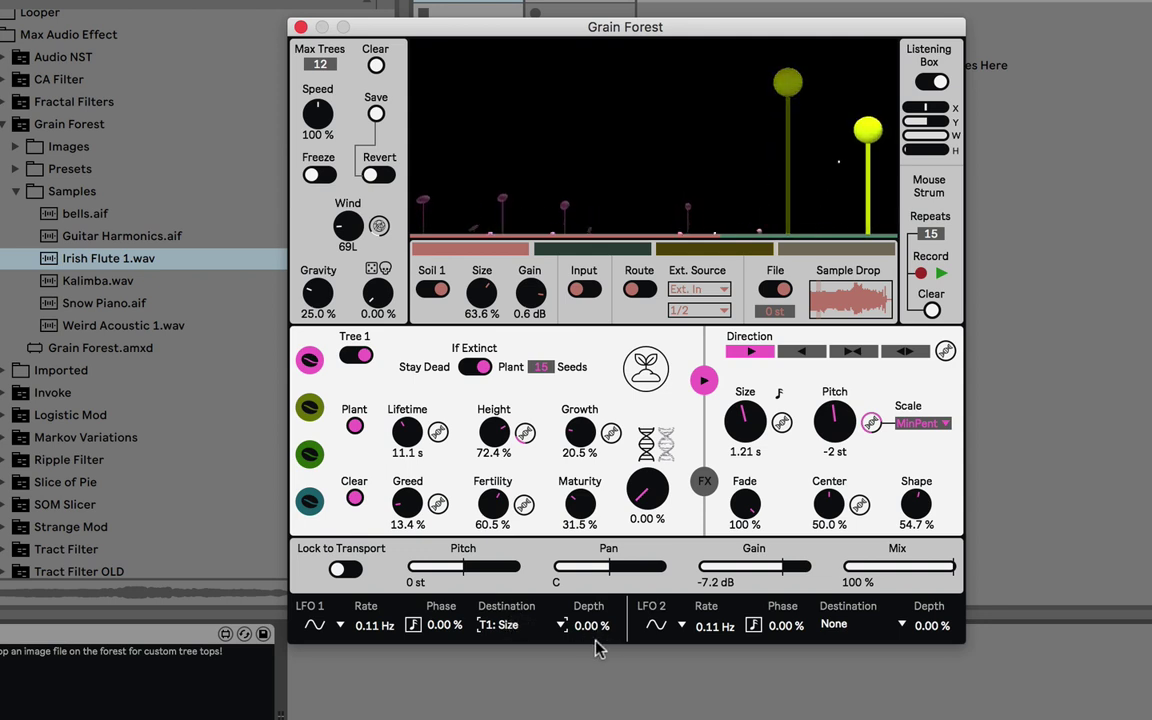
pyautogui.moveTo(591, 624)
pyautogui.mouseDown()
pyautogui.moveTo(593, 596)
pyautogui.moveTo(417, 632)
pyautogui.moveTo(388, 625)
pyautogui.moveTo(470, 380)
pyautogui.moveTo(580, 260)
pyautogui.moveTo(673, 122)
pyautogui.mouseUp()
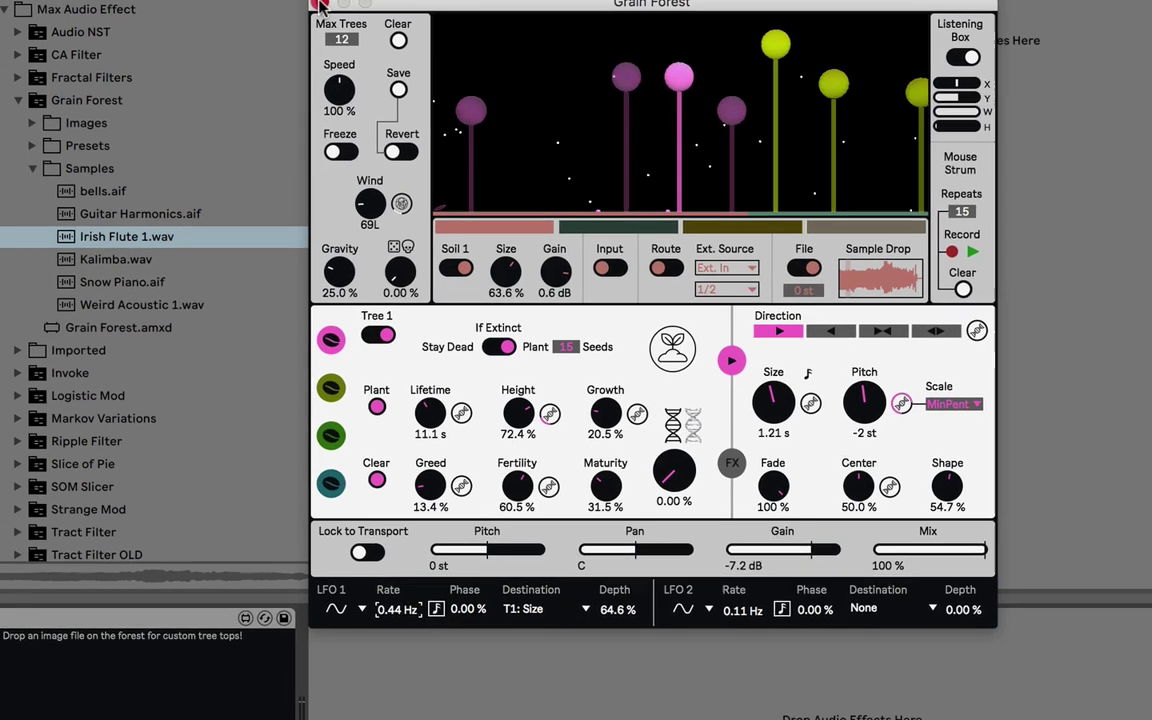
# Step: Close the pop-out settings window and apply custom tree-top images to the forest, trying a cat face and ending with a moon
pyautogui.click(302, 30)
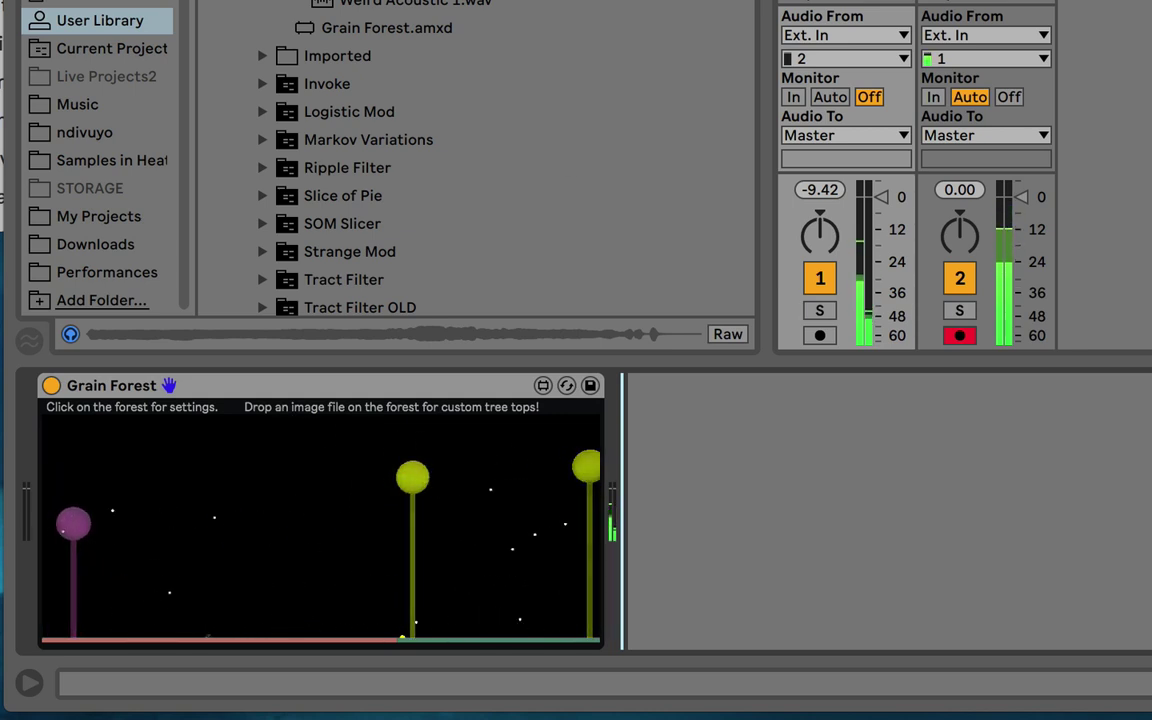
pyautogui.scroll(2, 470, 160)
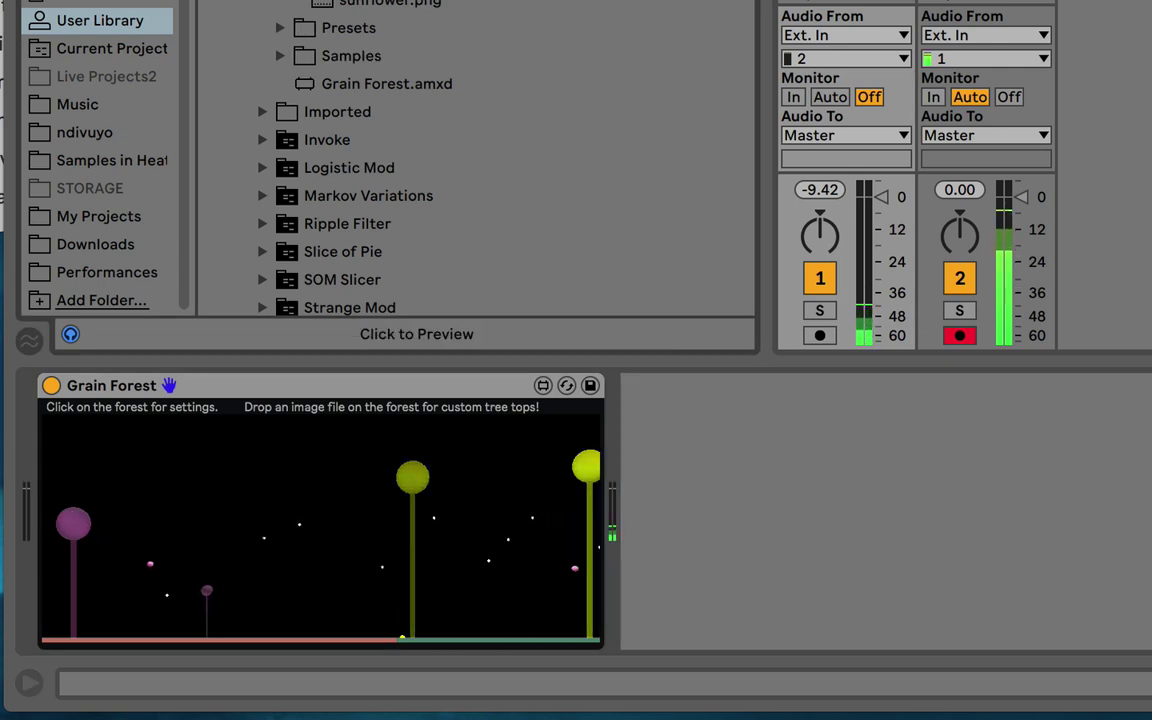
pyautogui.moveTo(340, 418); pyautogui.dragTo(321, 501)
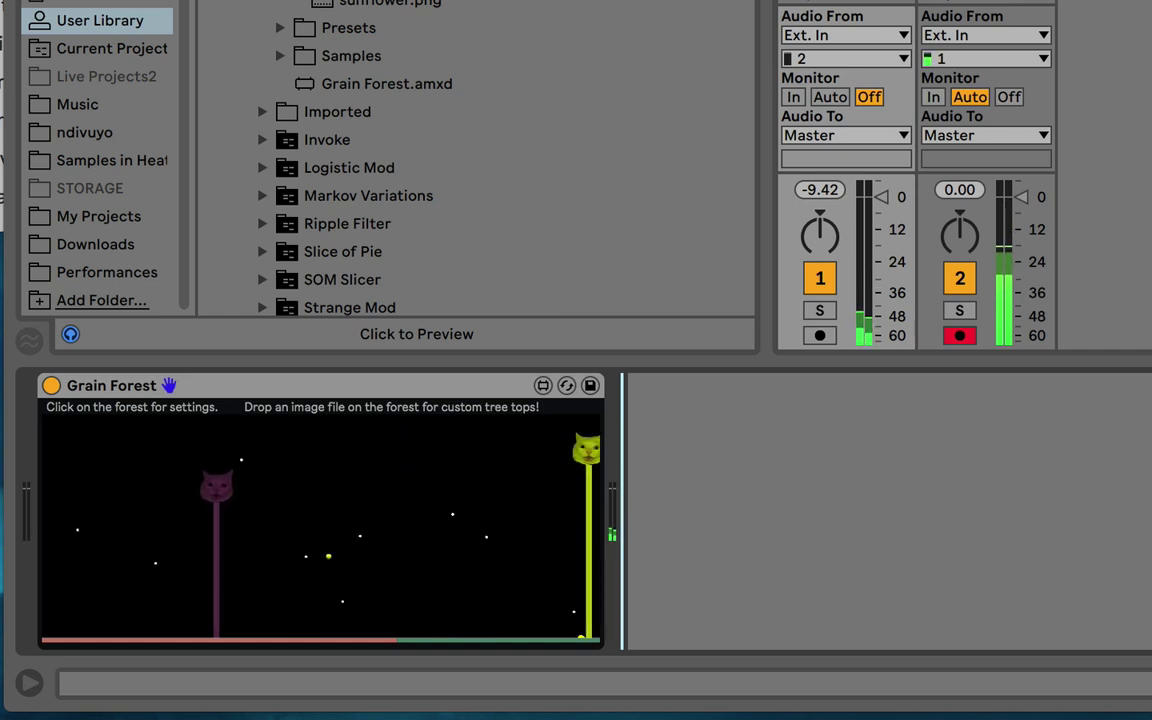
pyautogui.click(360, 537)
pyautogui.click(749, 499)
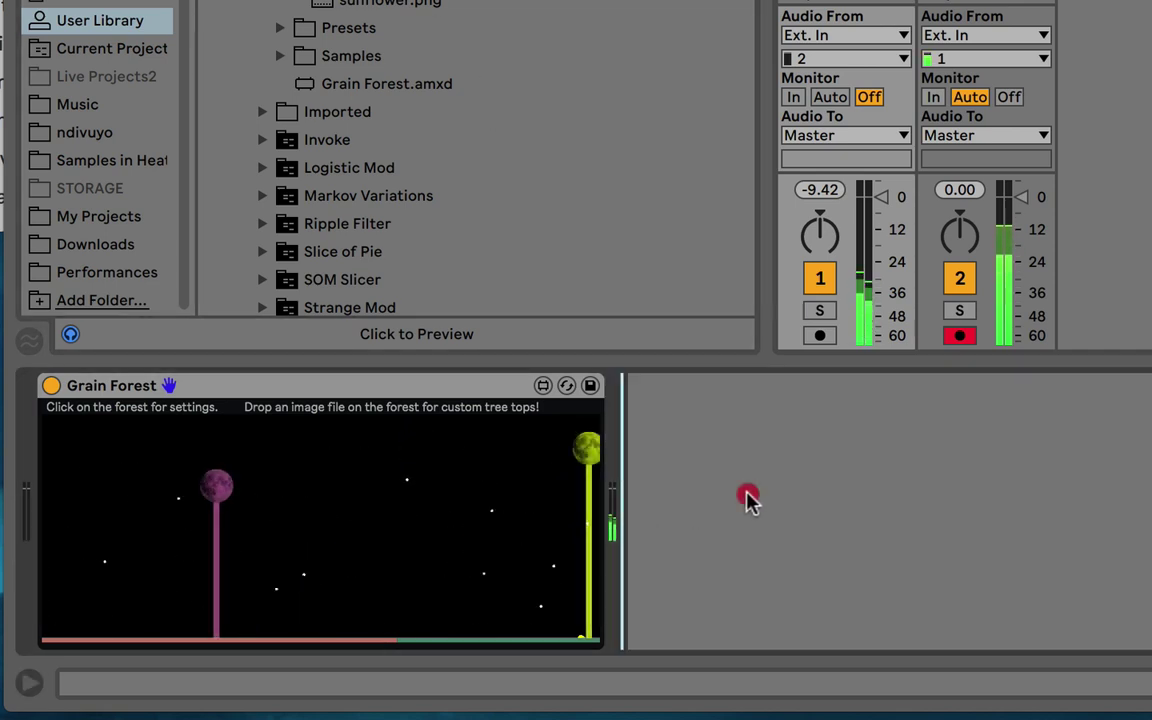